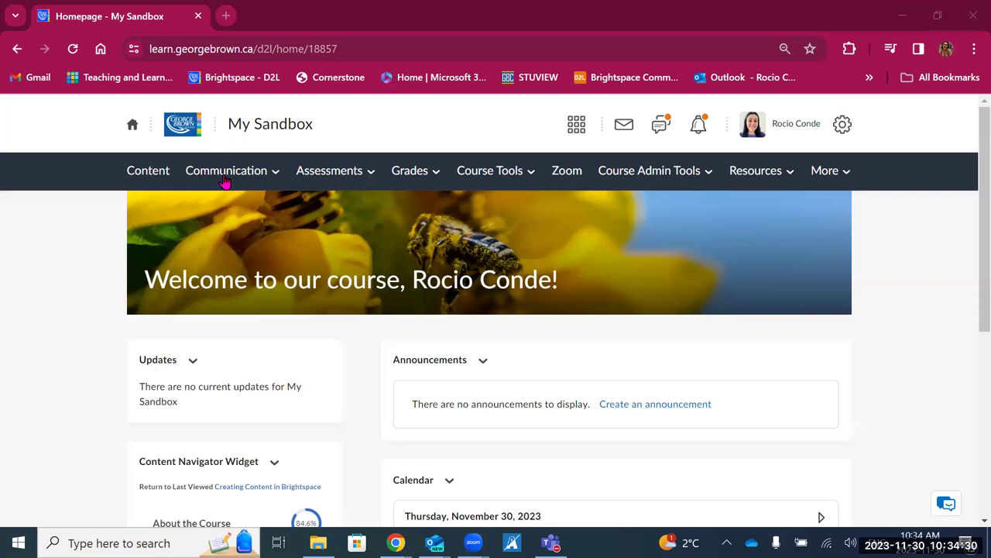
# - Look over the course homepage, open the course's Announcements page and view the additional actions available there
pyautogui.click(225, 180)
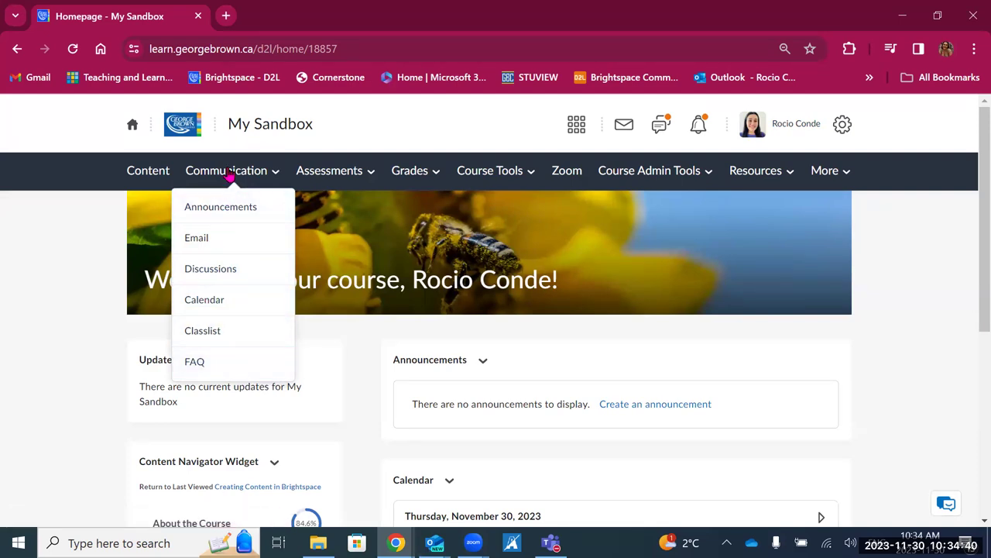
pyautogui.click(229, 176)
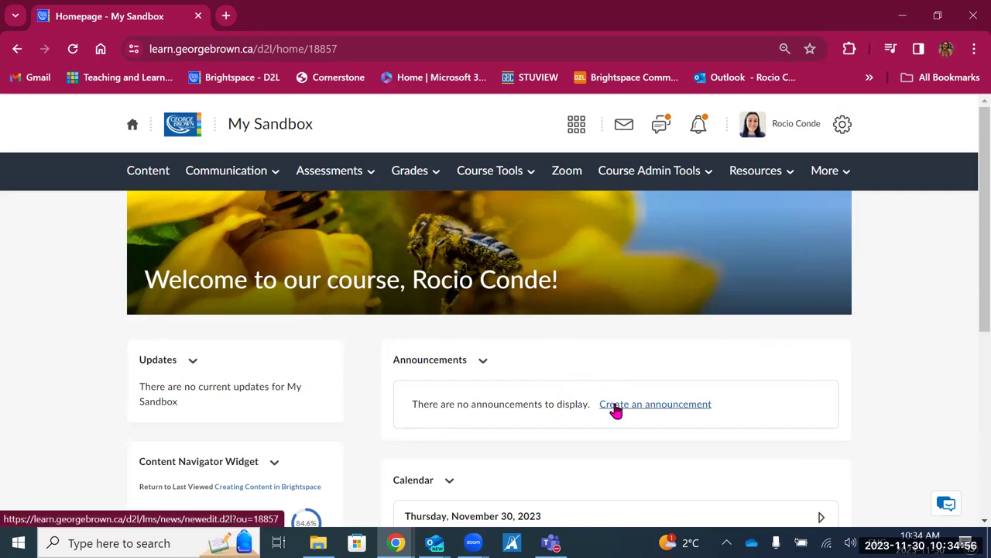
pyautogui.scroll(-2, 613, 410)
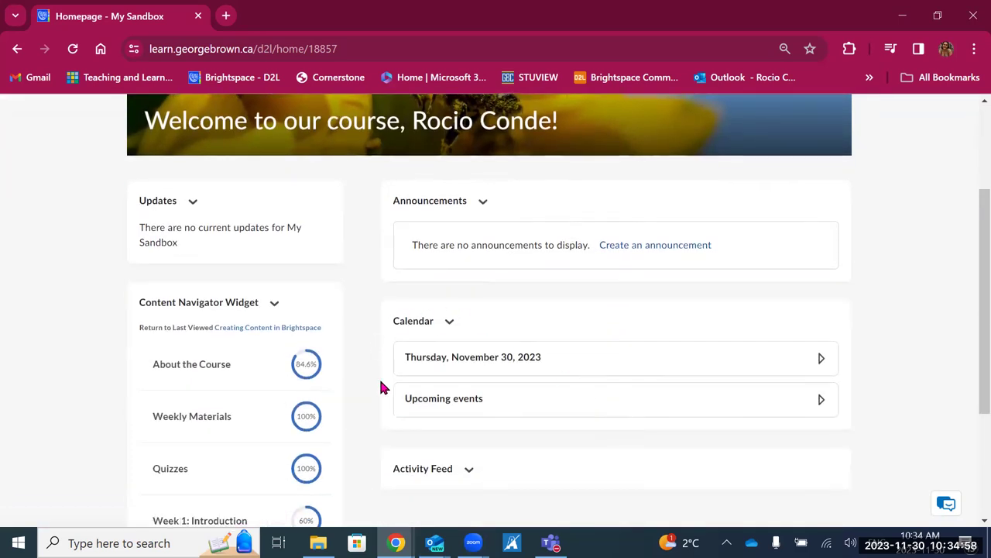
pyautogui.scroll(-1, 576, 401)
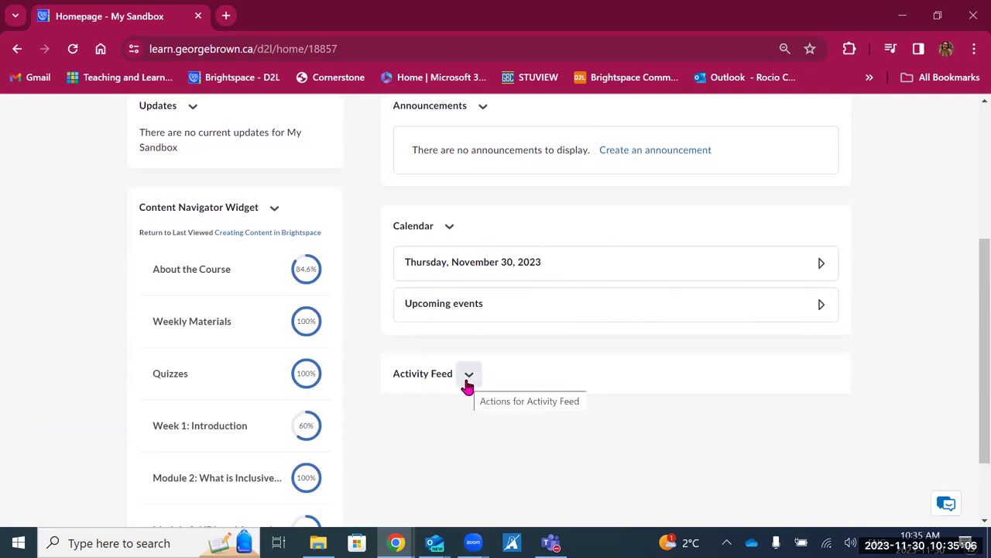
pyautogui.scroll(3, 467, 385)
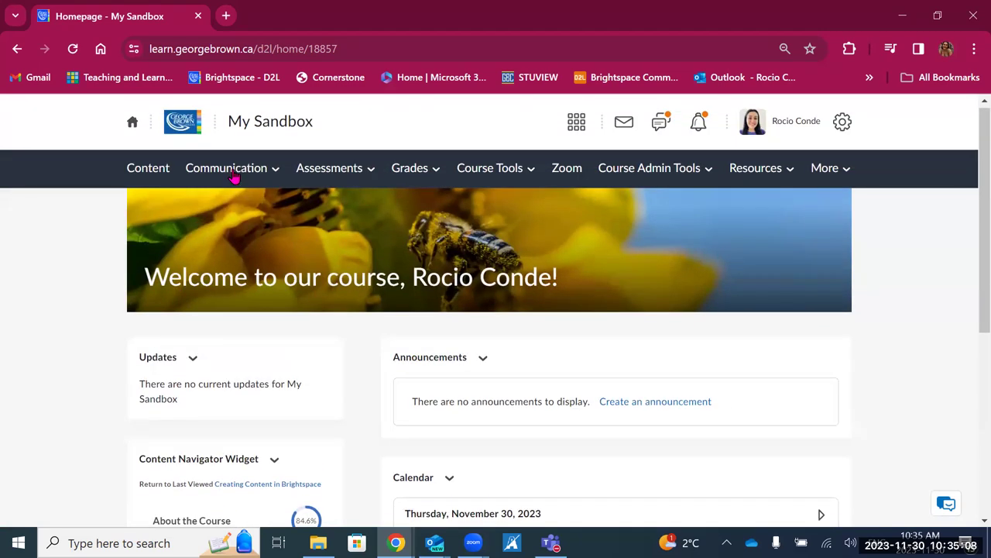
pyautogui.click(234, 176)
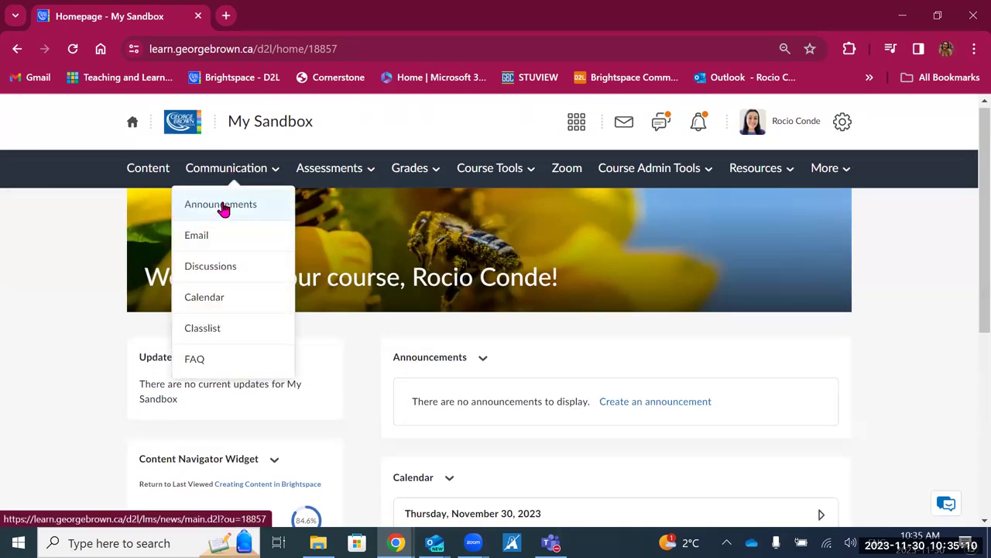
pyautogui.click(221, 206)
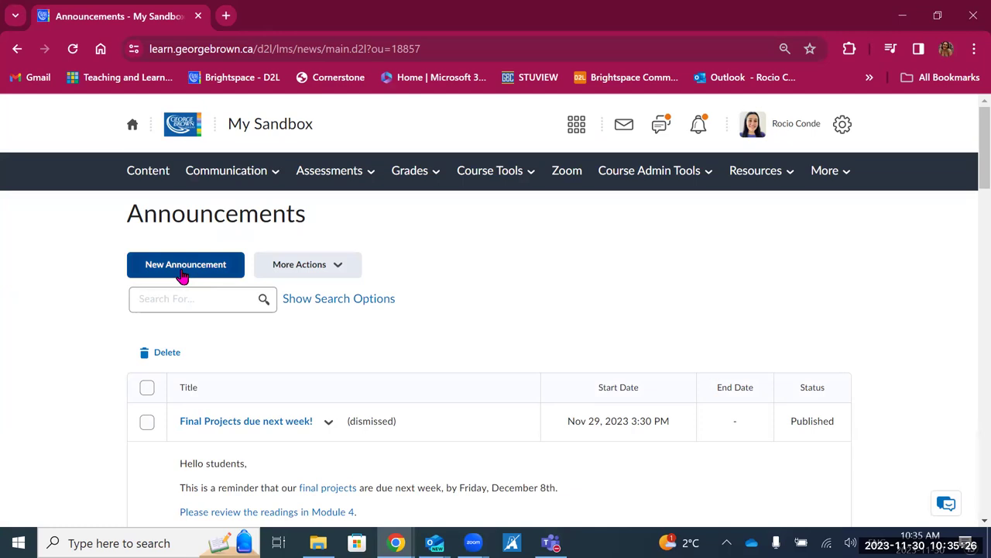
pyautogui.click(324, 268)
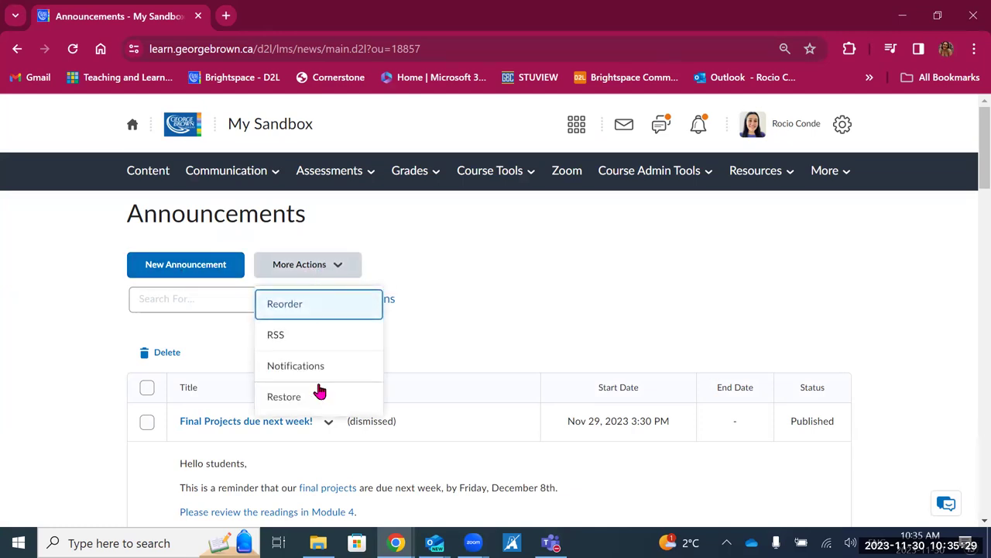
pyautogui.click(317, 265)
# - Search the announcements for "project", look through the matching entries and clear the search
pyautogui.click(140, 299)
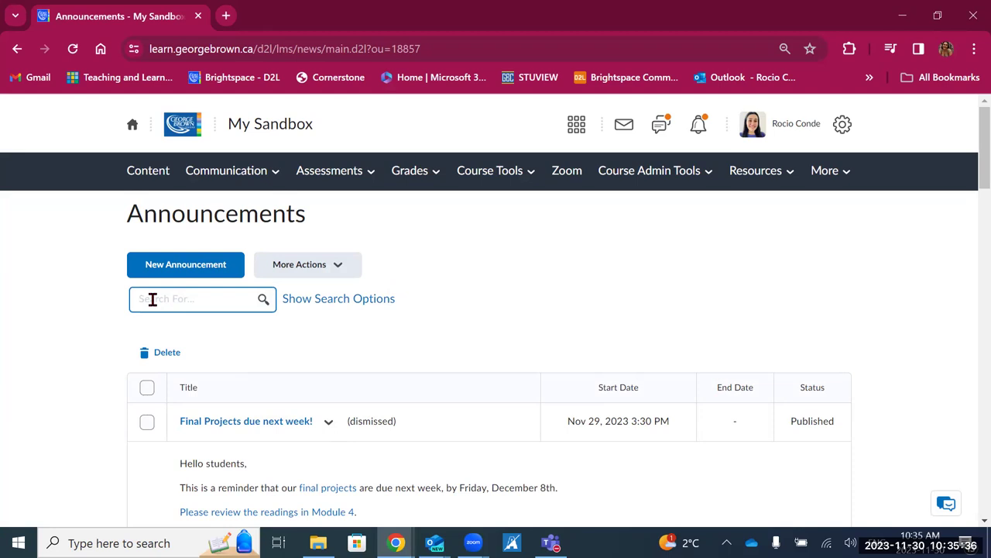
pyautogui.write('project')
pyautogui.click(264, 302)
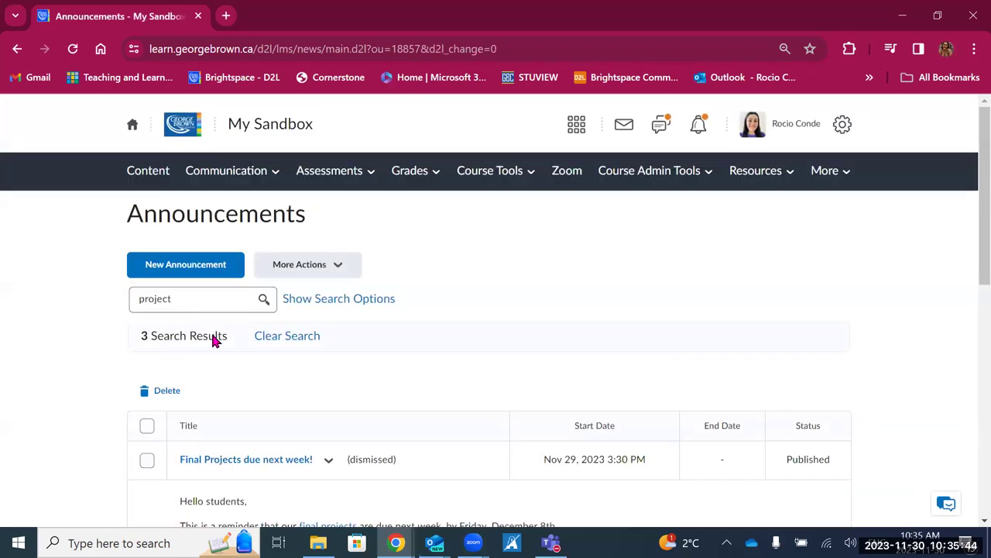
pyautogui.scroll(-2, 215, 334)
pyautogui.scroll(-4, 236, 382)
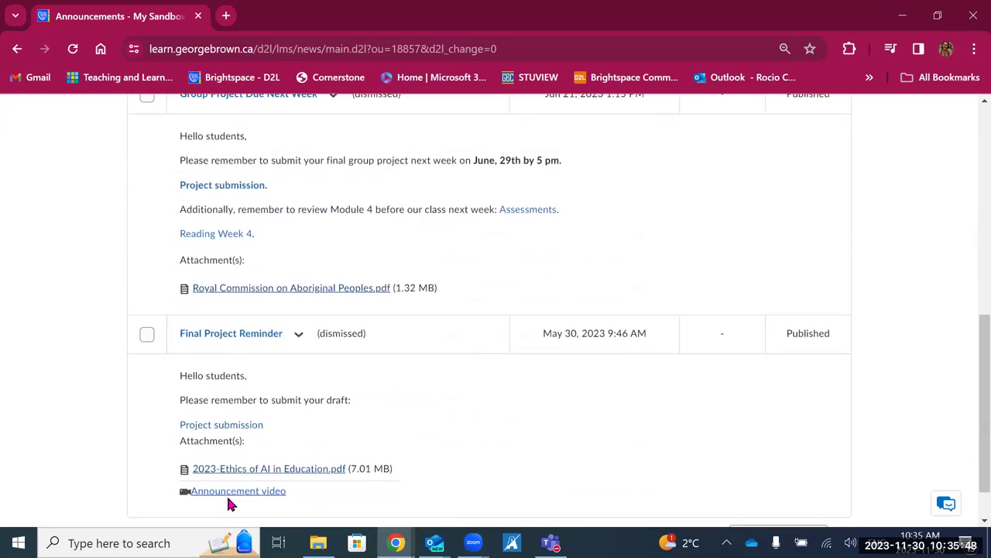
pyautogui.scroll(6, 256, 372)
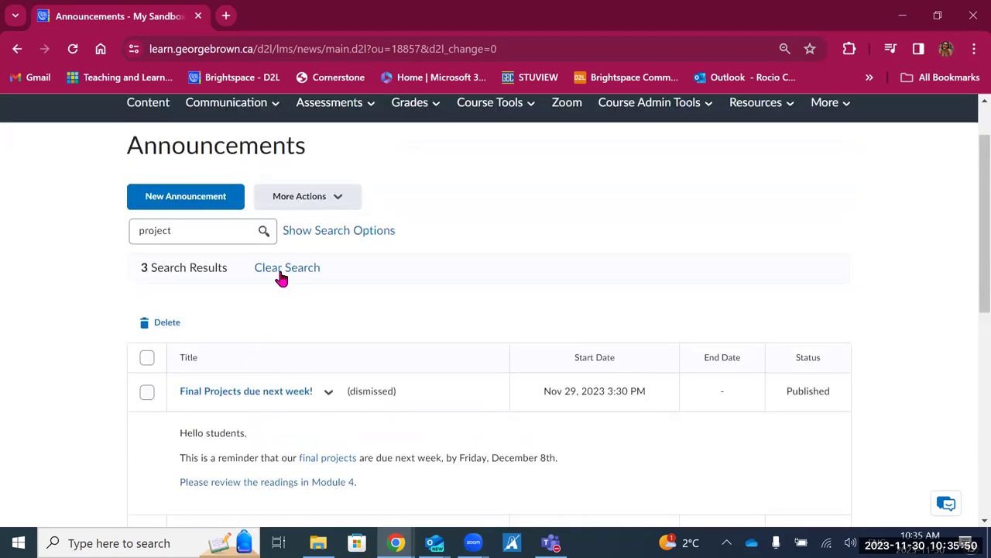
pyautogui.click(280, 271)
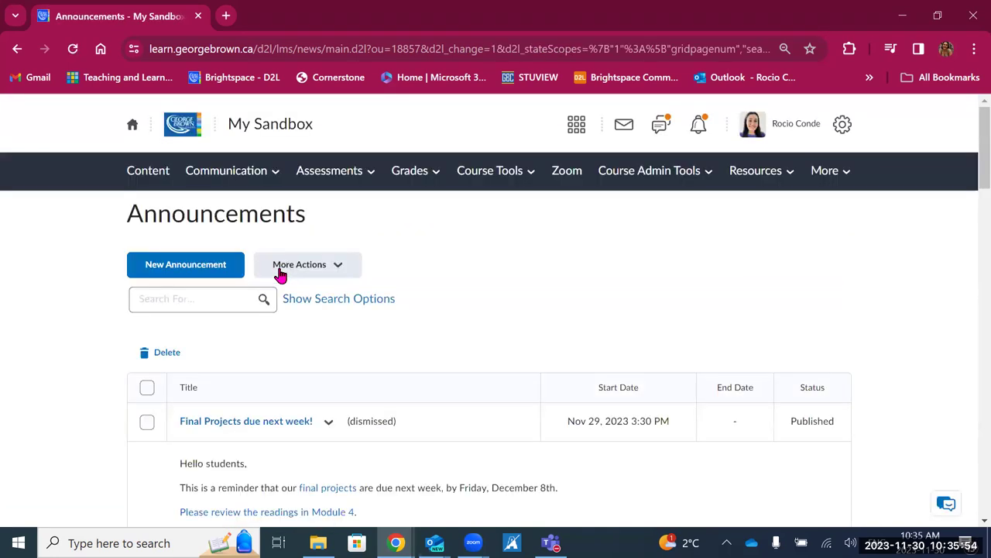
# - Open the "Final Projects due next week!" announcement in the editor, review its headline and content, and cancel without editing
pyautogui.scroll(-1, 281, 275)
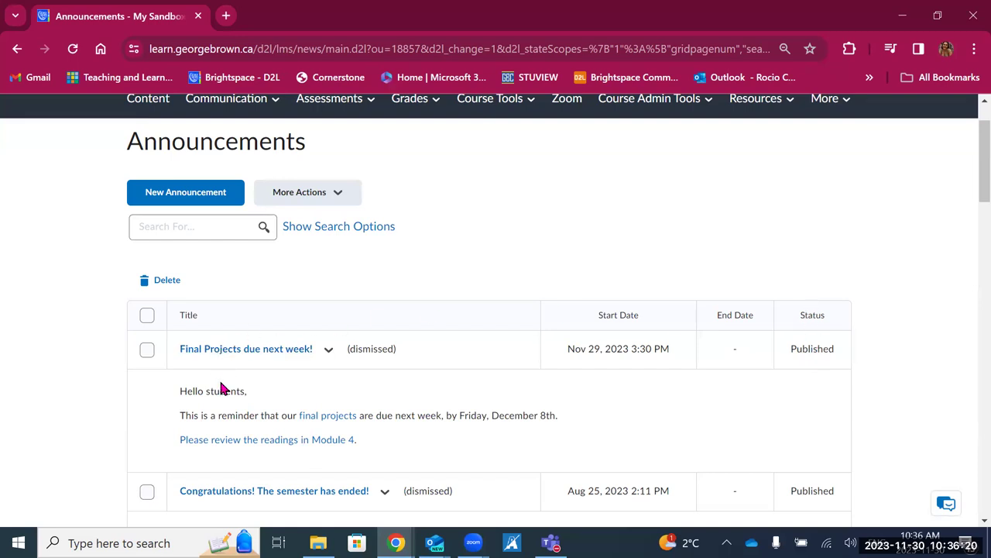
pyautogui.click(263, 351)
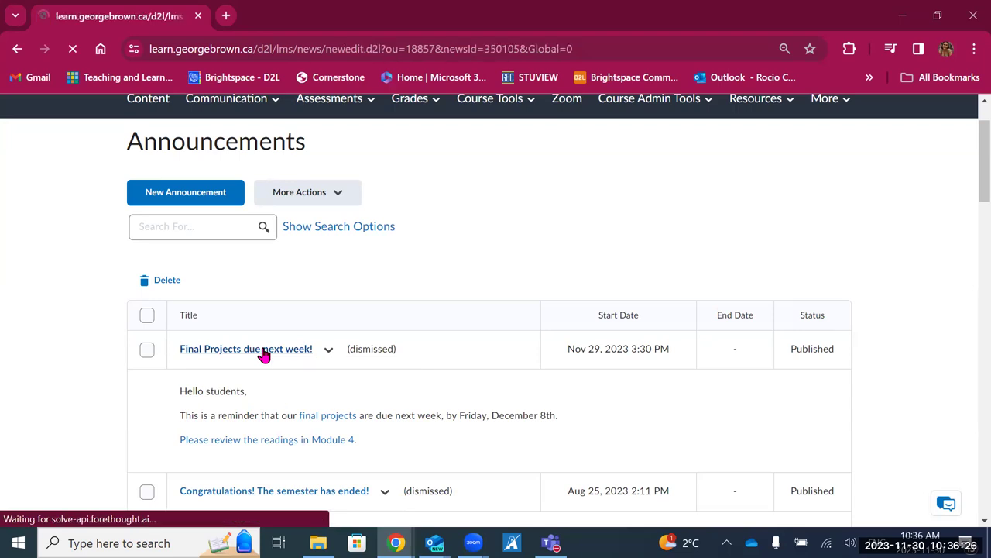
pyautogui.scroll(-2, 288, 383)
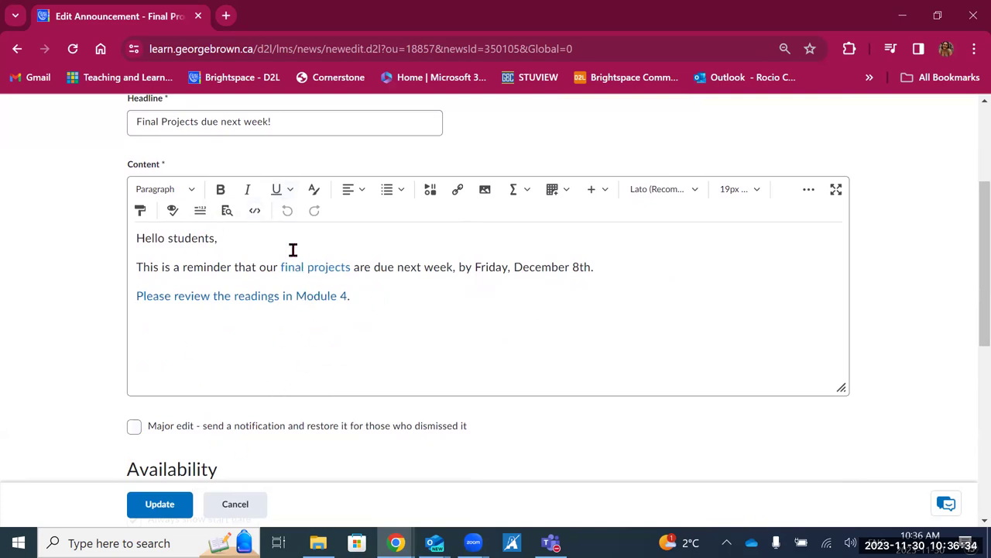
pyautogui.scroll(2, 292, 250)
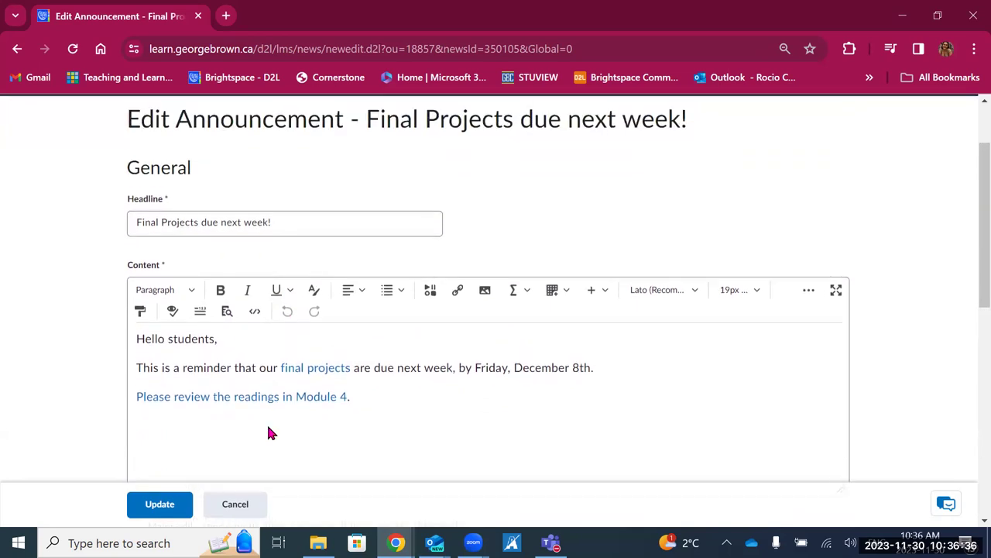
pyautogui.click(232, 507)
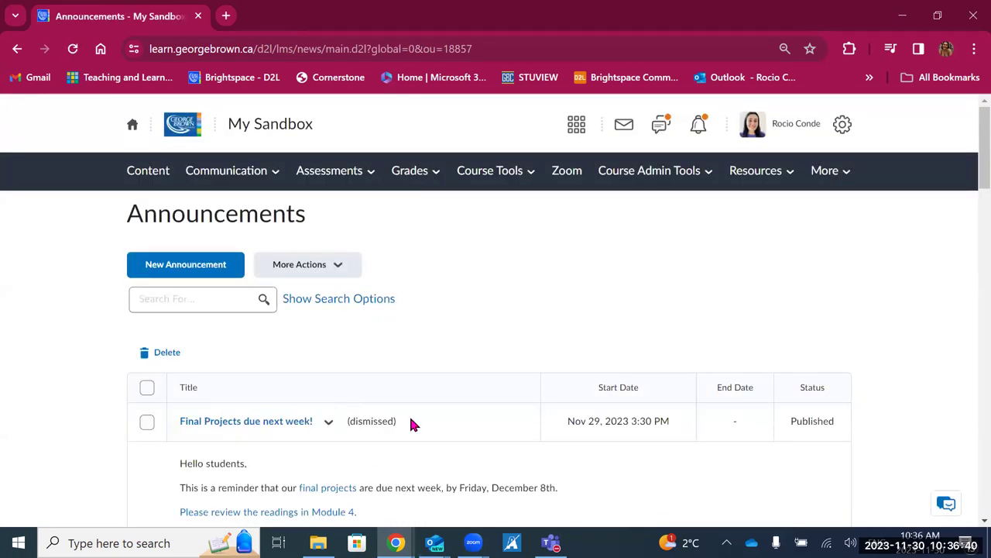
# - Restore the dismissed "Final Projects due next week!" announcement
pyautogui.scroll(-3, 397, 423)
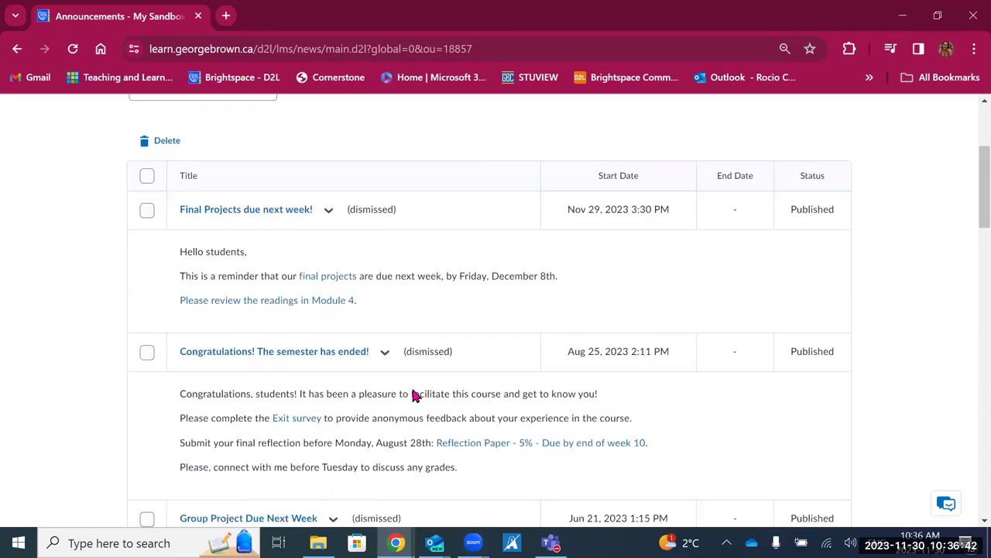
pyautogui.scroll(2, 426, 365)
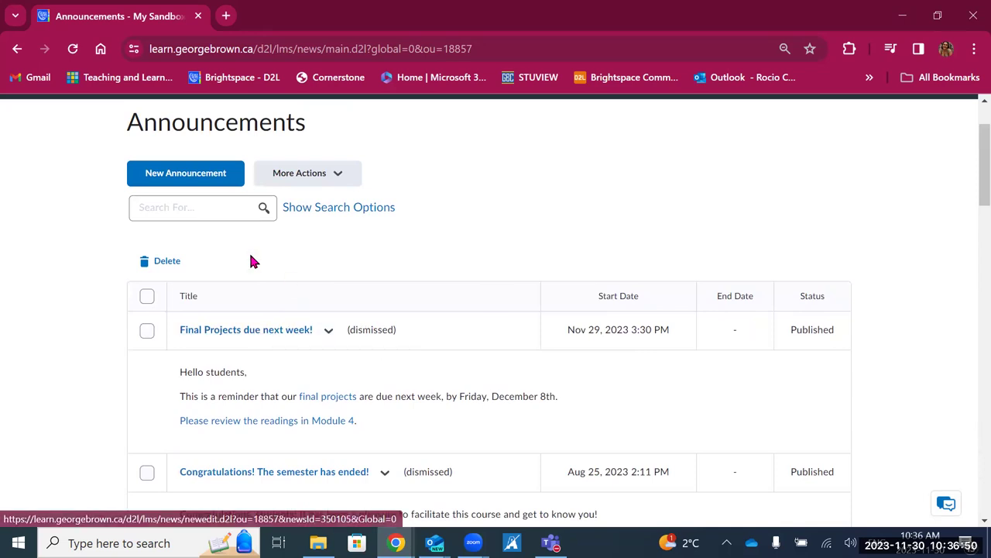
pyautogui.scroll(1, 248, 251)
pyautogui.click(223, 168)
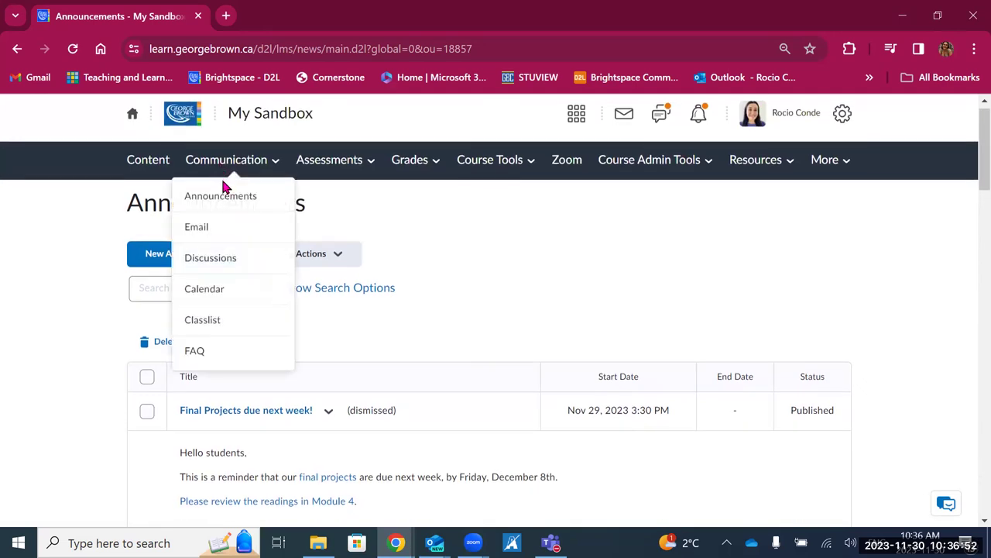
pyautogui.click(412, 317)
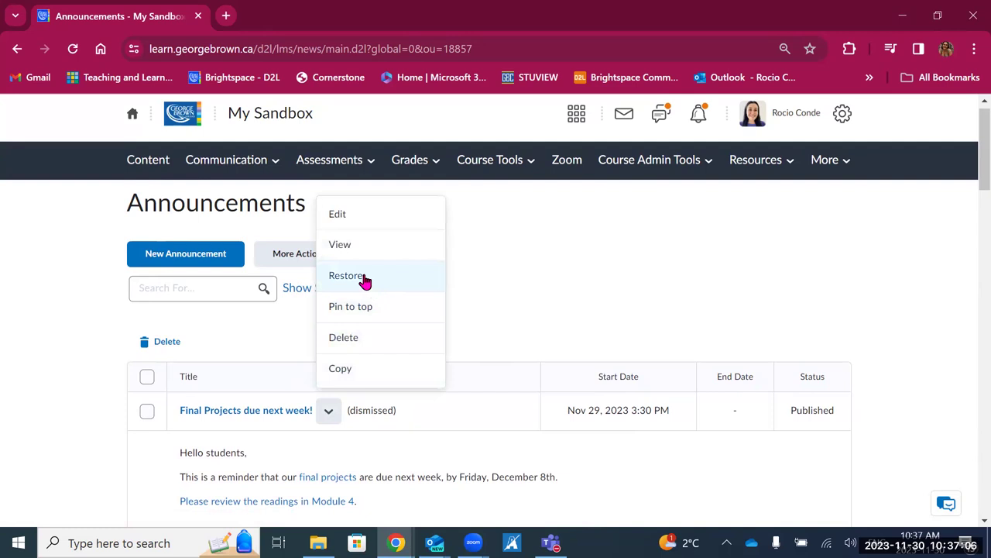
pyautogui.click(364, 280)
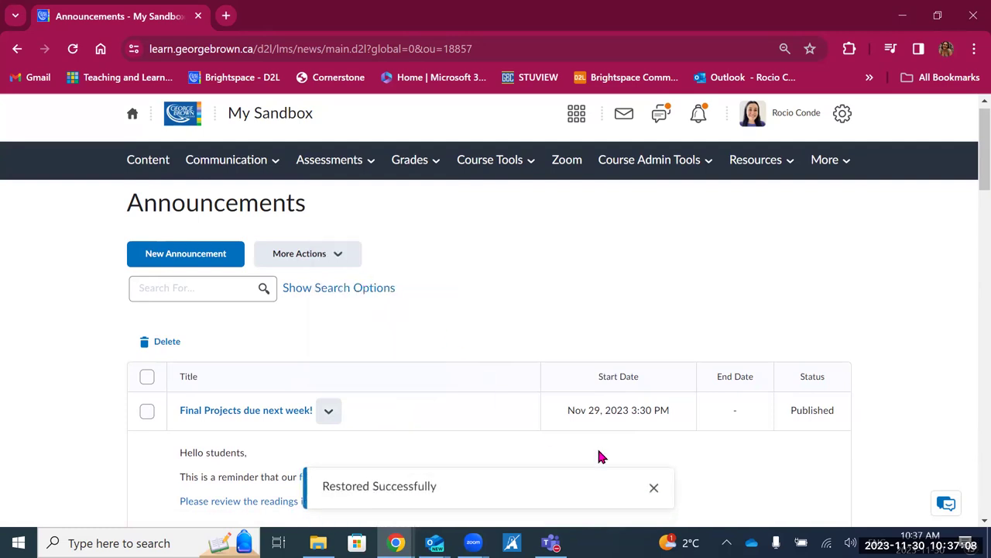
pyautogui.click(654, 490)
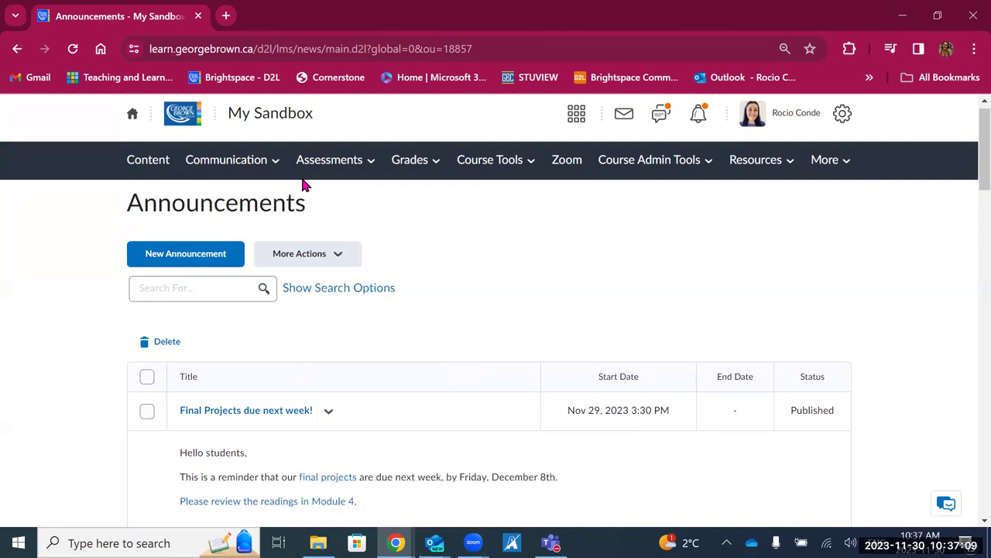
# - Return to the My Sandbox course homepage and dismiss the "Final Projects due next week!" announcement there
pyautogui.click(265, 118)
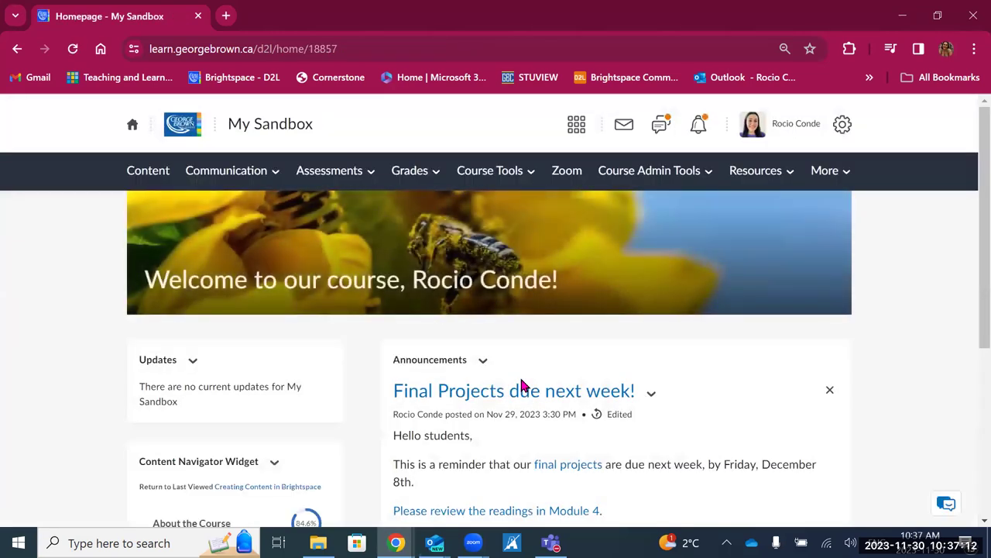
pyautogui.scroll(-2, 450, 278)
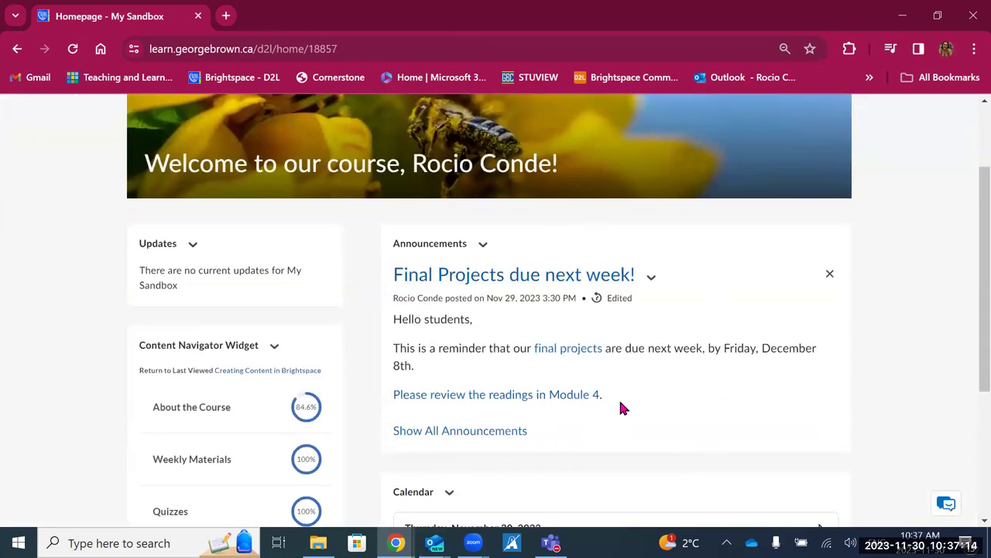
pyautogui.click(833, 275)
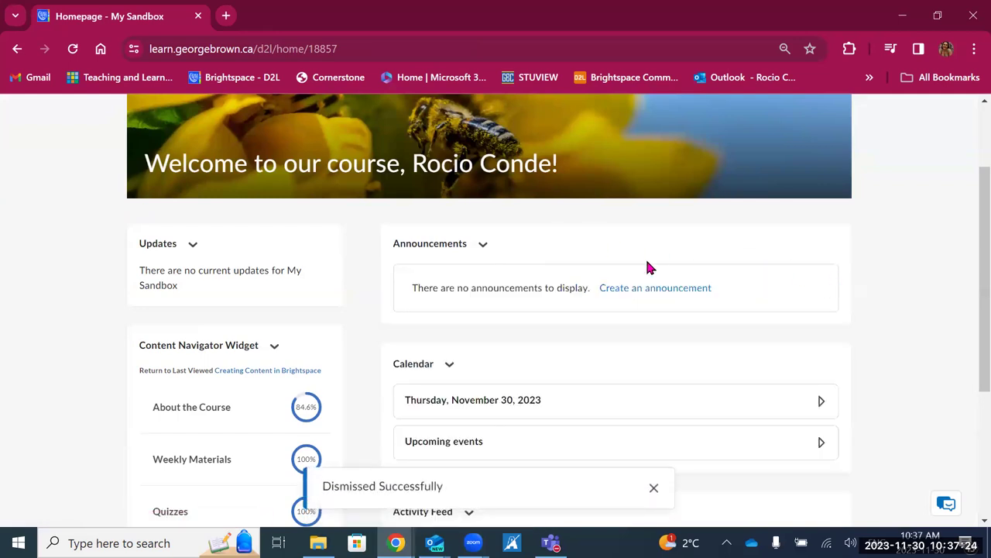
pyautogui.click(654, 490)
pyautogui.scroll(3, 403, 292)
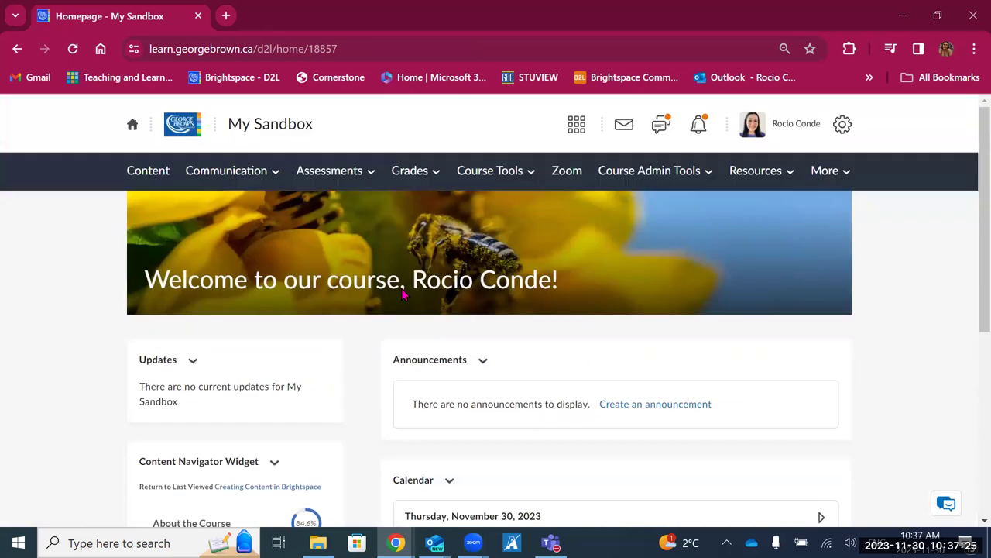
# - Return to the Announcements page and open the "Final Projects due next week!" announcement for editing
pyautogui.click(214, 175)
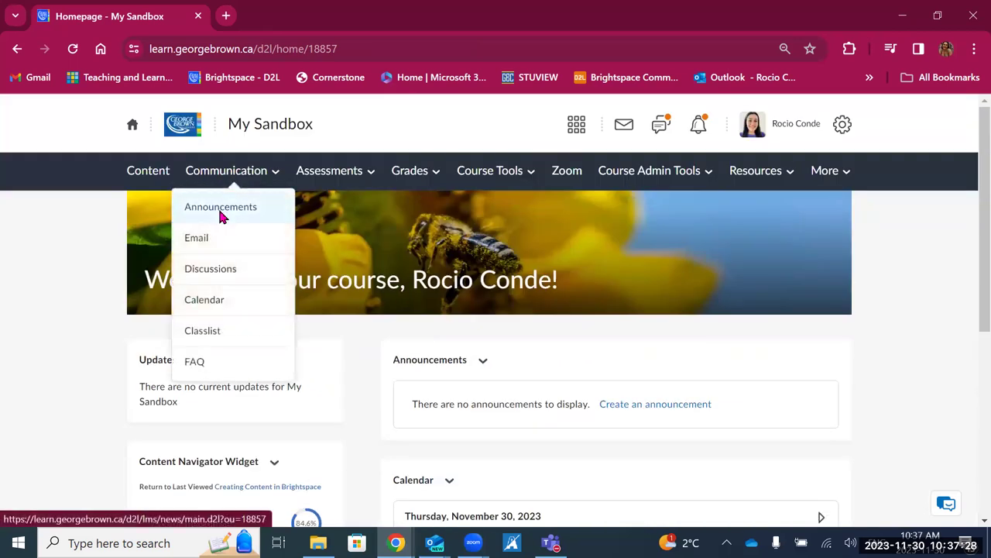
pyautogui.click(220, 210)
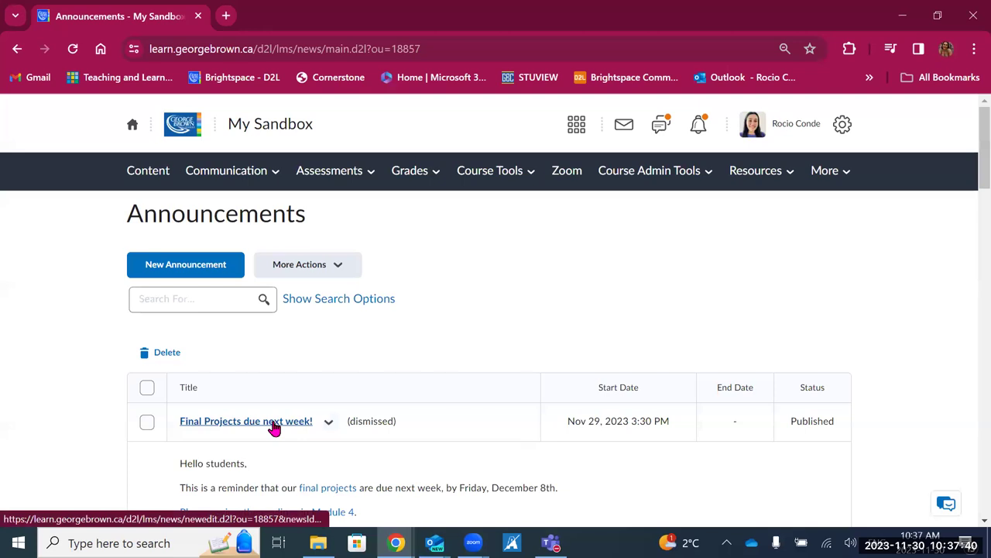
pyautogui.scroll(-1, 275, 428)
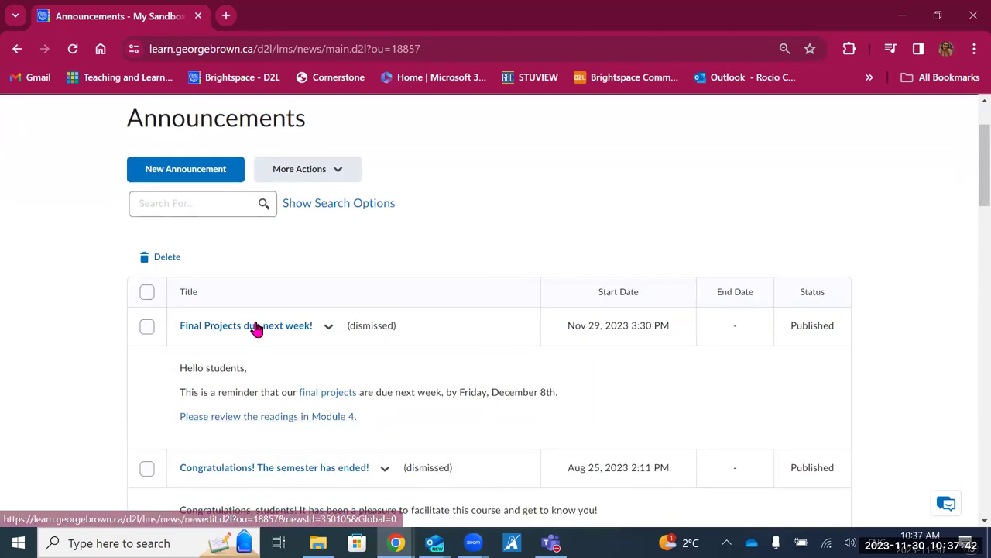
pyautogui.click(258, 329)
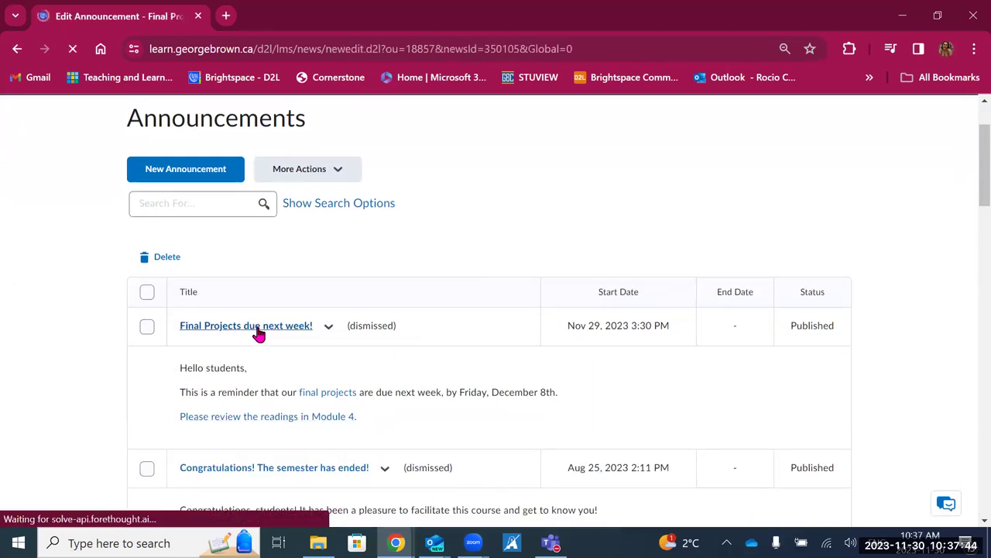
# - Change the weekday of the due date in the announcement's content to Thursday
pyautogui.scroll(-2, 361, 402)
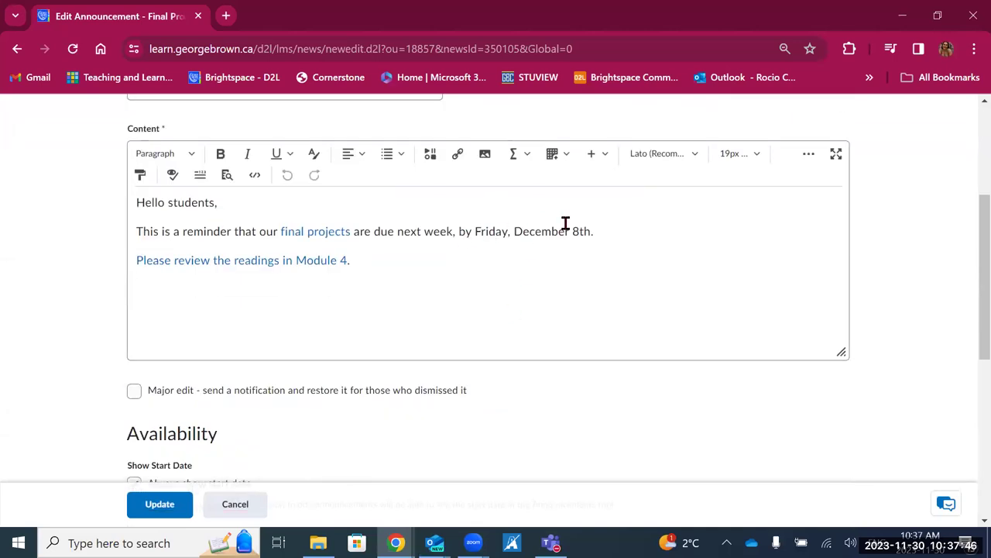
pyautogui.doubleClick(483, 232)
pyautogui.write('Thur')
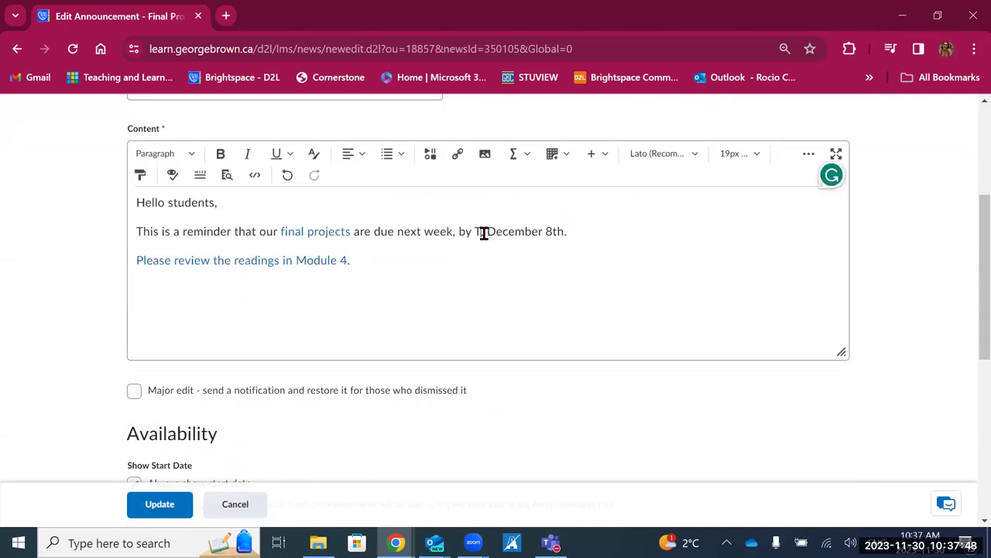
pyautogui.write('sday,')
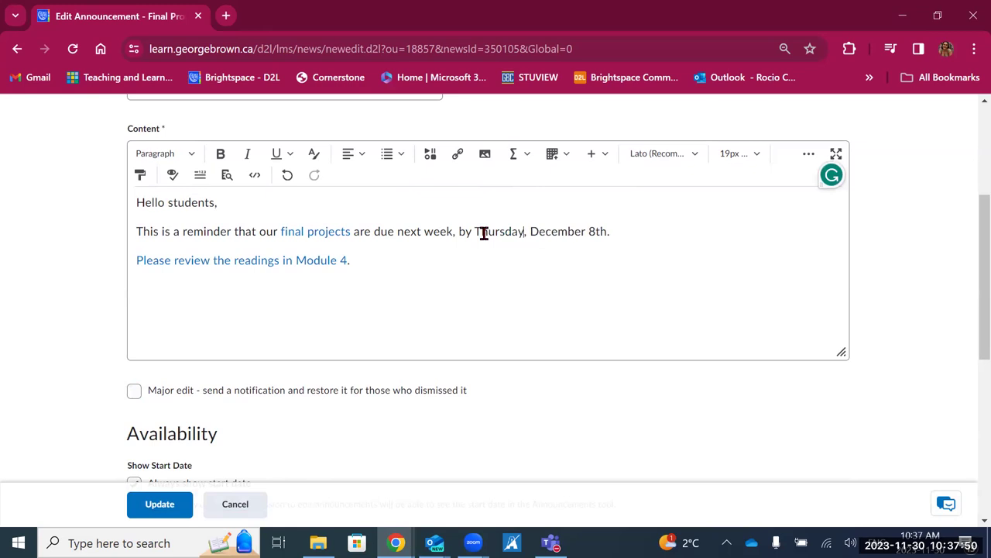
# - Change the day of the due date in the announcement's content to December 7th
pyautogui.doubleClick(598, 228)
pyautogui.write('7th')
pyautogui.scroll(-1, 145, 320)
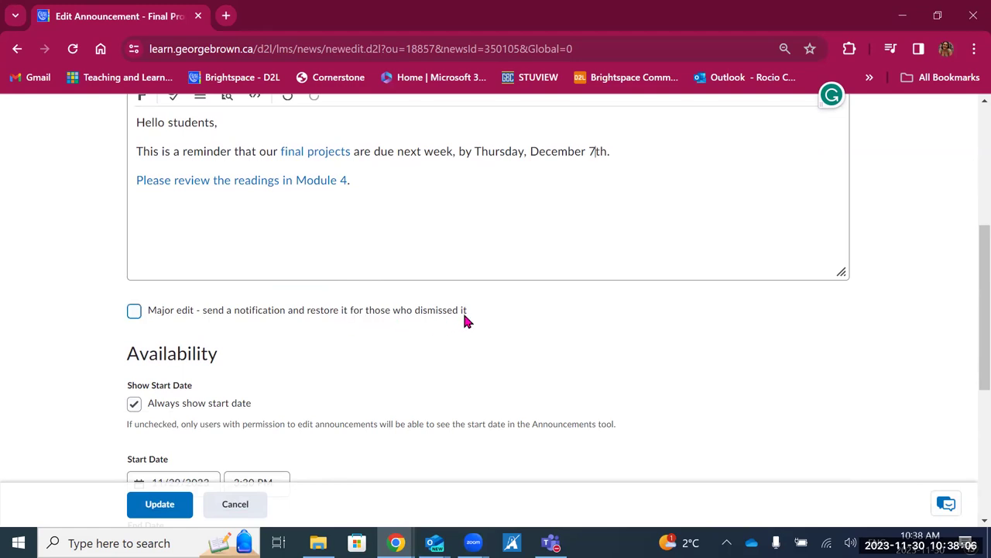
# - Mark the change as a major edit that notifies students and restores the announcement, update it and dismiss the save notification
pyautogui.click(134, 312)
pyautogui.scroll(-1, 164, 457)
pyautogui.click(158, 513)
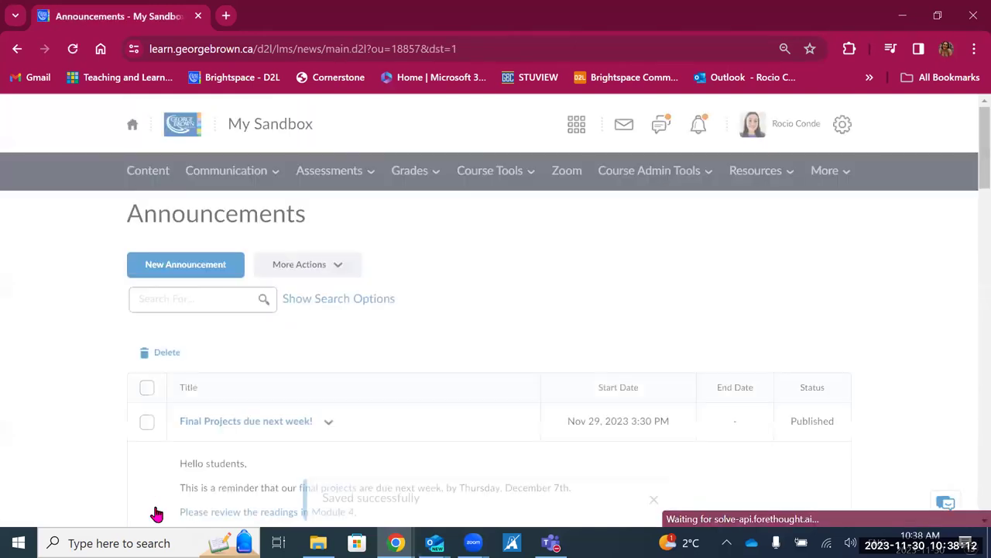
pyautogui.click(656, 489)
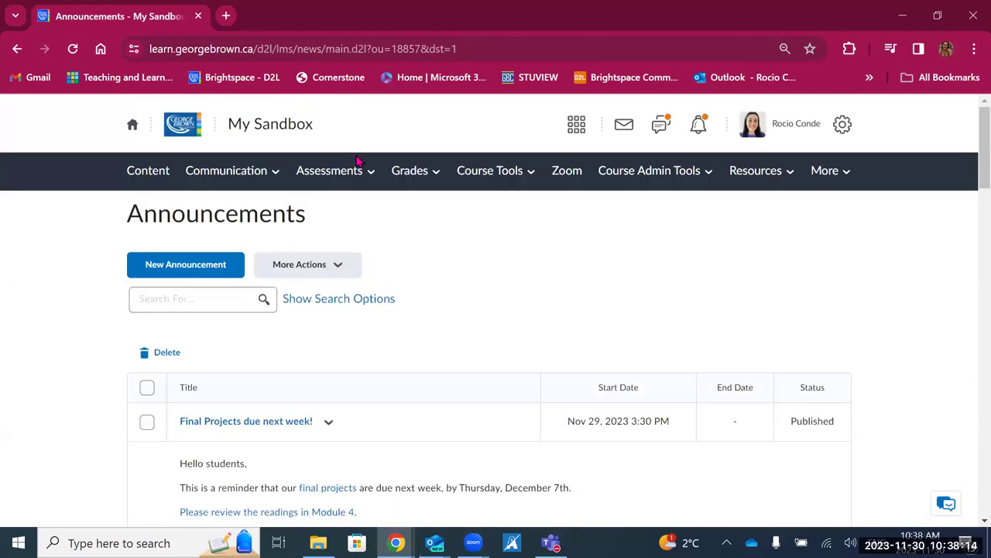
# - Return to the My Sandbox course homepage and review the edited announcement there
pyautogui.click(280, 136)
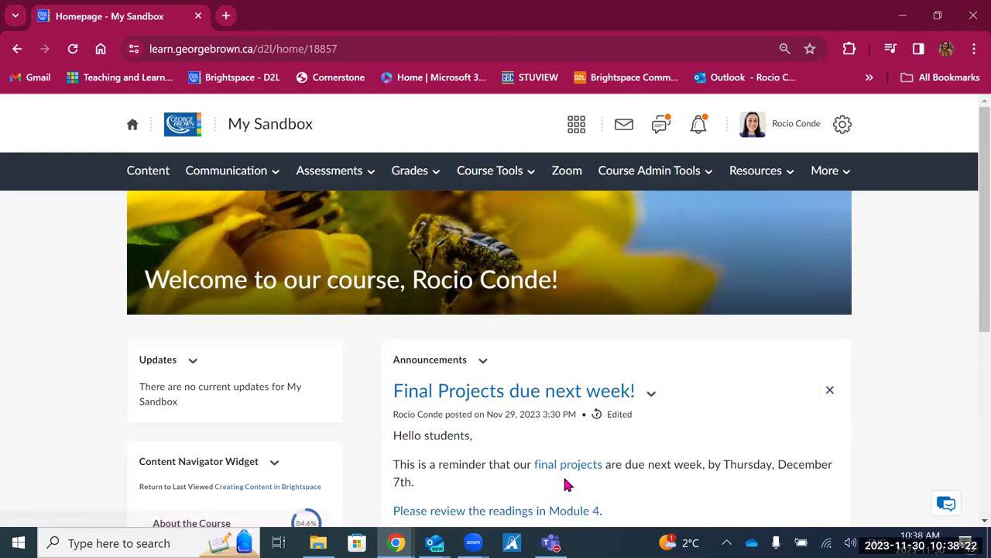
pyautogui.scroll(-1, 545, 485)
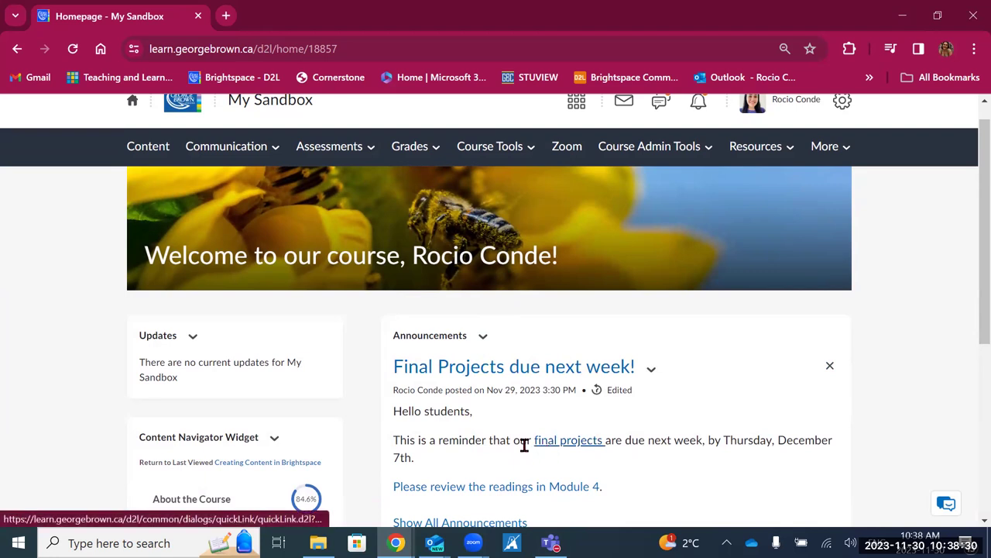
# - Start a new announcement from the Announcements page with the headline "Discussion Posts due next week"
pyautogui.click(228, 155)
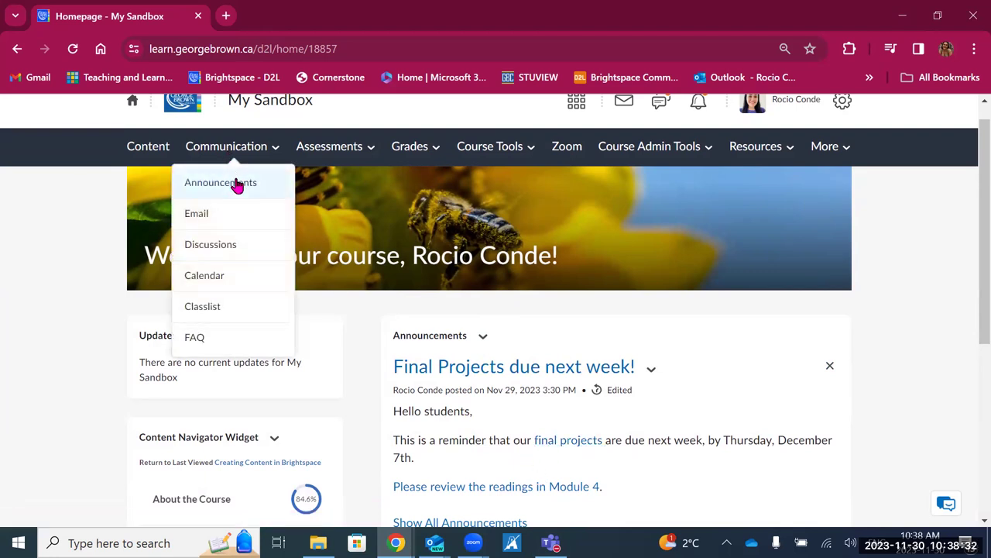
pyautogui.click(237, 185)
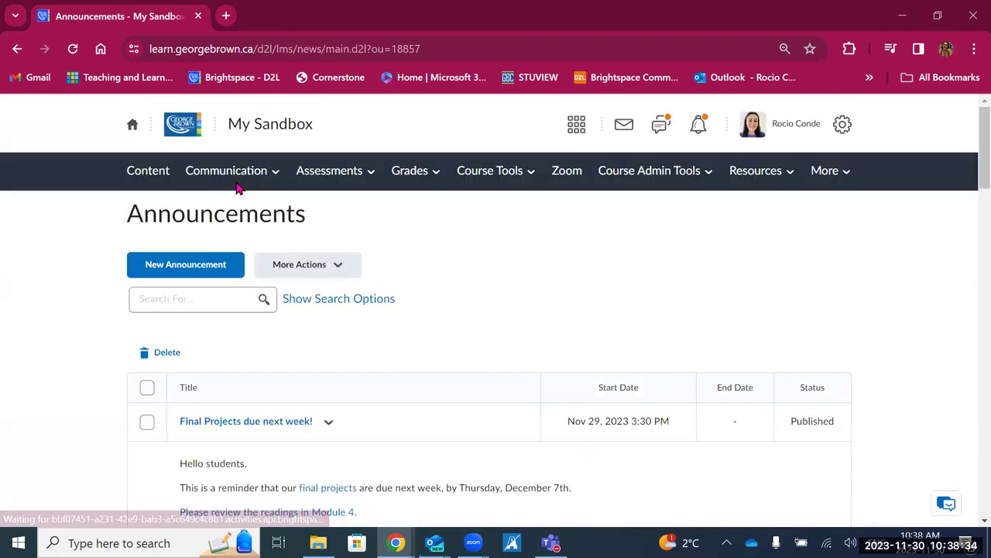
pyautogui.click(196, 265)
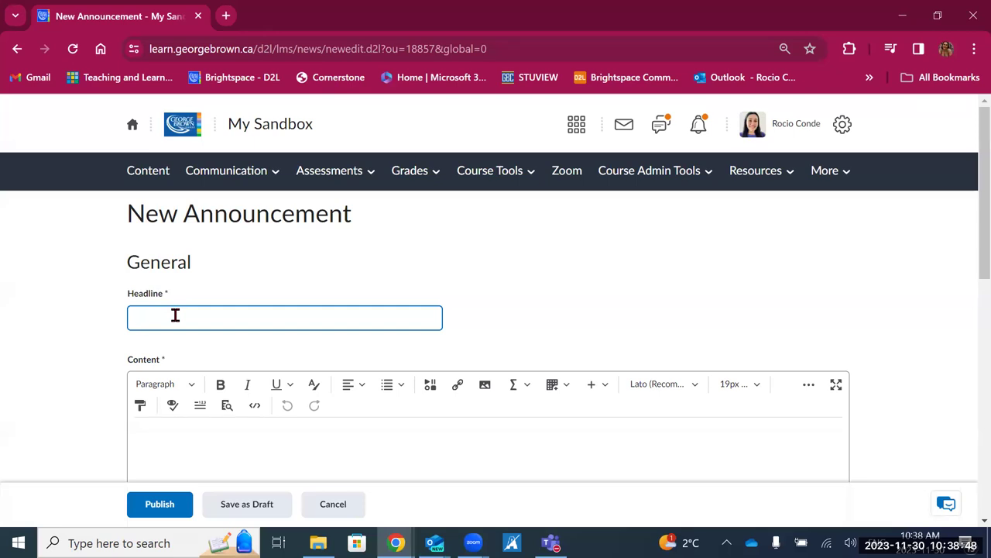
pyautogui.write('Posts due next week')
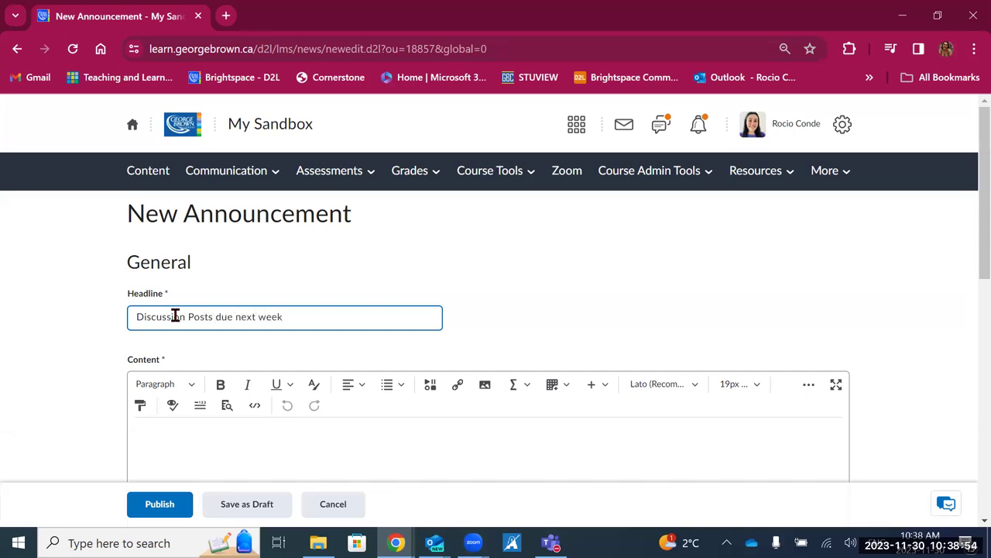
# - Write the content "Hello students," and a new paragraph "This is a reminder that your Discussion posts are due next week, by Friday, December 8th."
pyautogui.click(150, 427)
pyautogui.scroll(-2, 151, 427)
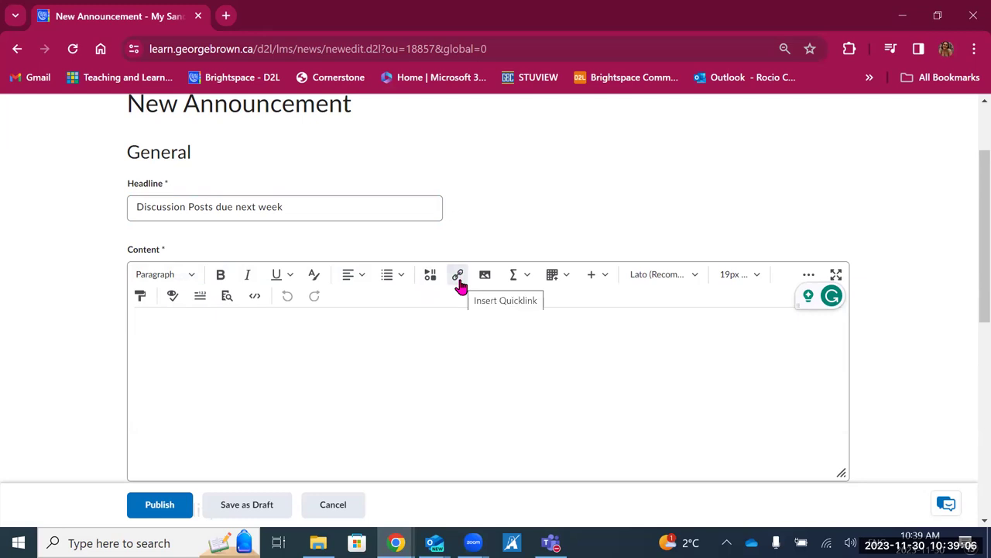
pyautogui.write('Hello students,')
pyautogui.press('Return')
pyautogui.write('This is a remind')
pyautogui.press('BackSpace')
pyautogui.write('nde')
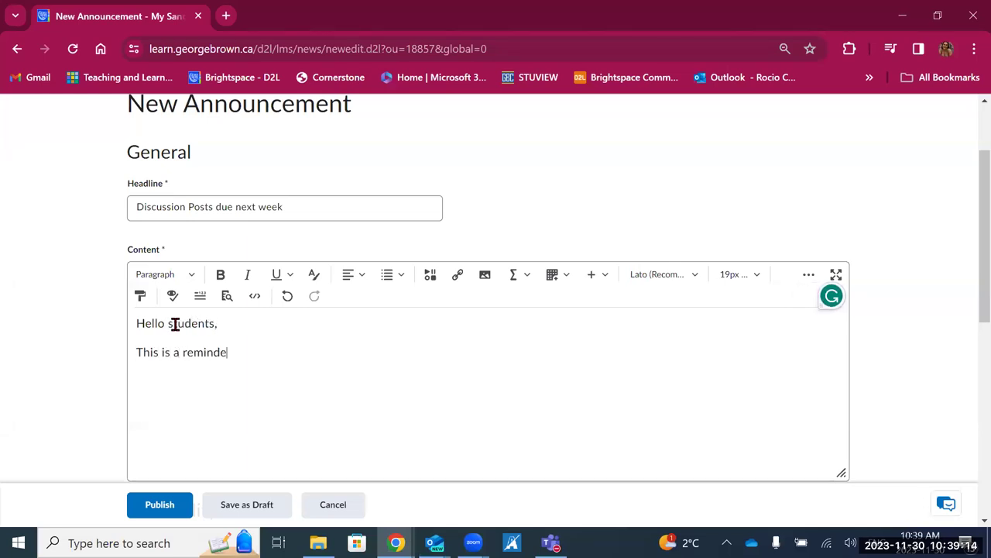
pyautogui.write('r that your Discussi')
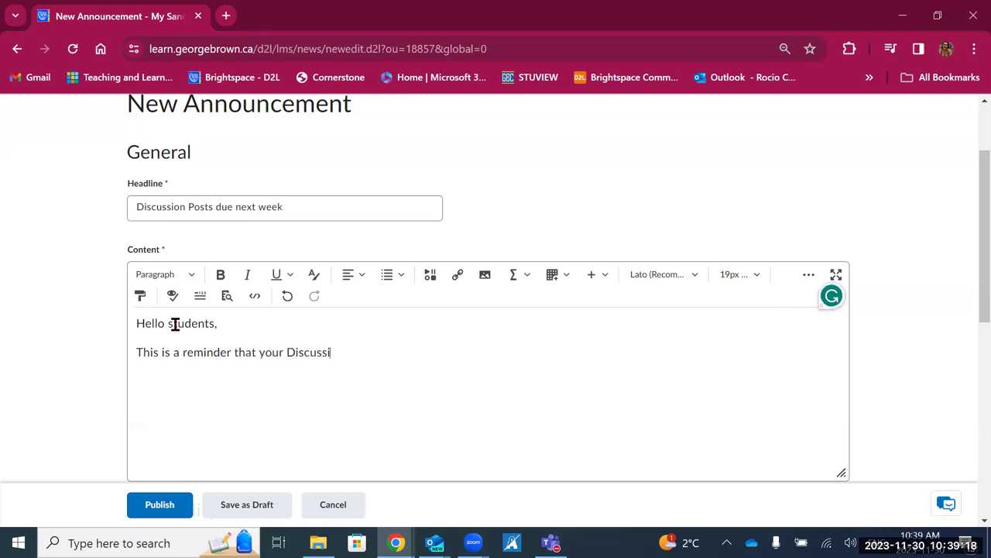
pyautogui.write('on posts are due next we')
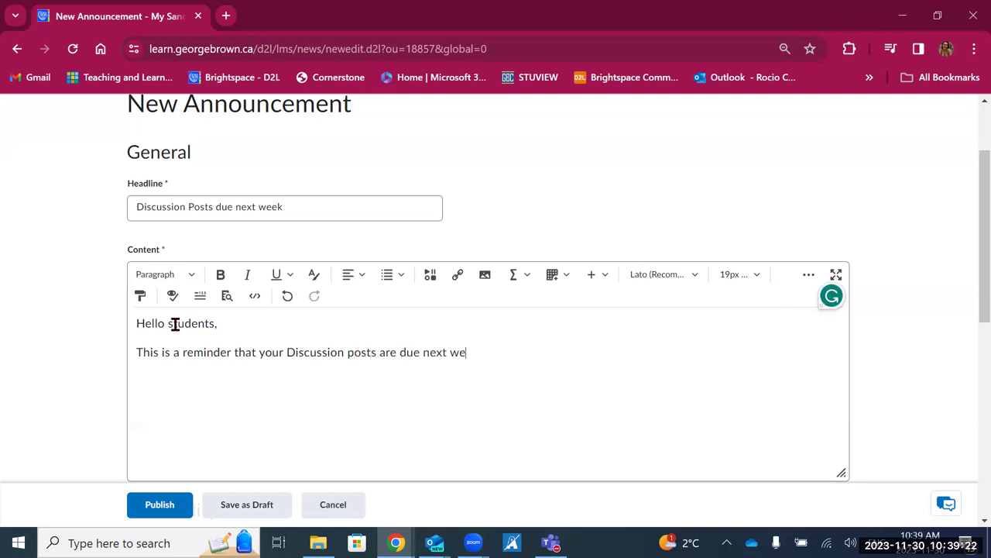
pyautogui.write('ek. by Fria')
pyautogui.press('BackSpace')
pyautogui.write('day, December 8th.')
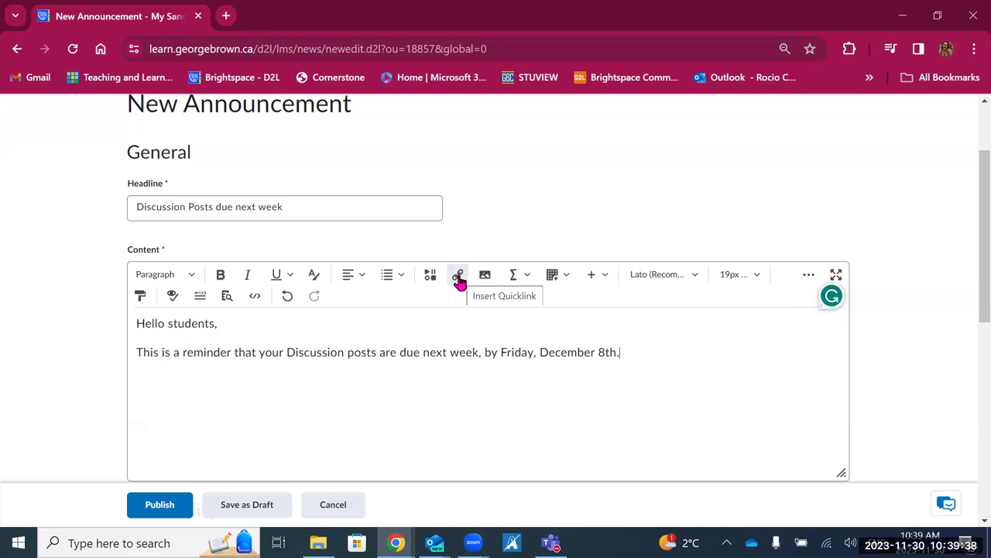
pyautogui.click(459, 280)
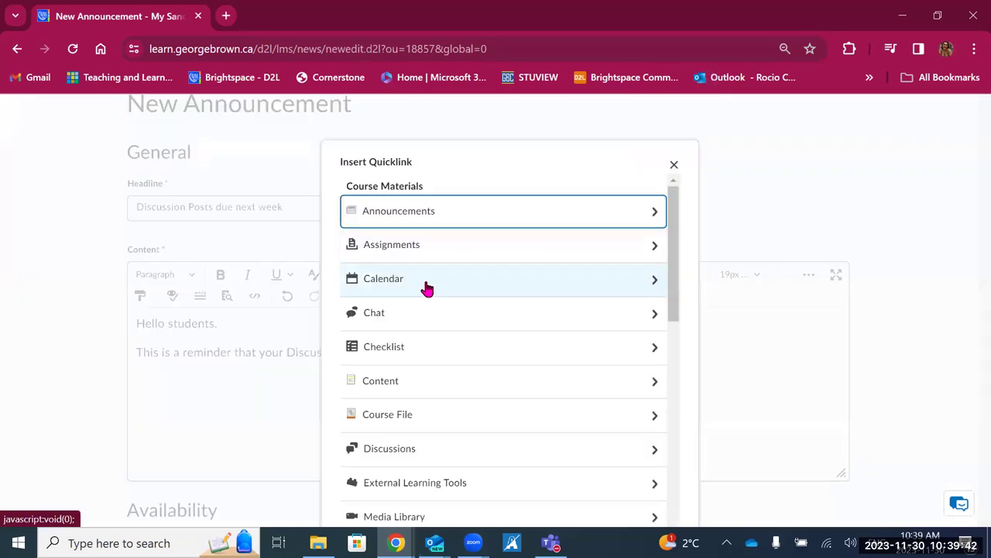
pyautogui.scroll(-1, 416, 416)
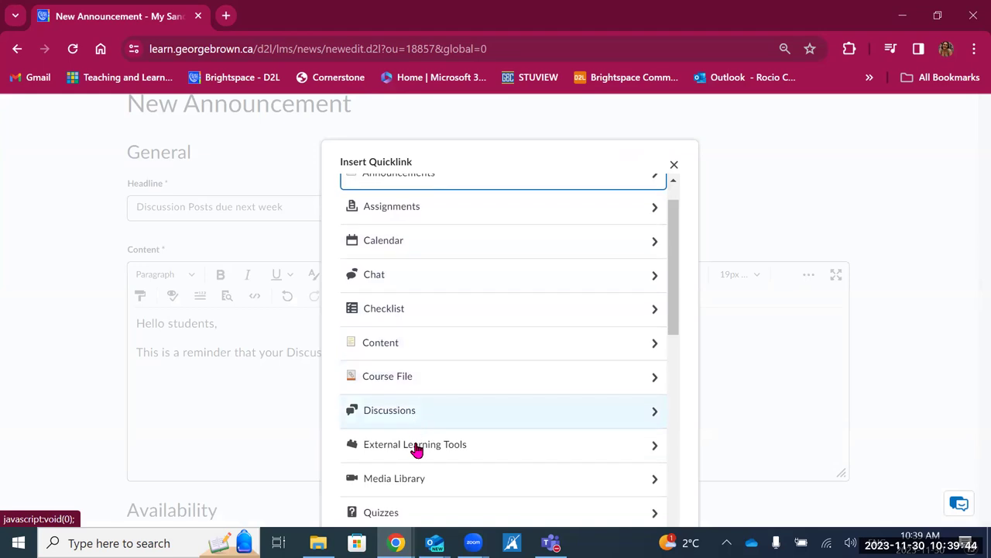
pyautogui.scroll(-2, 414, 420)
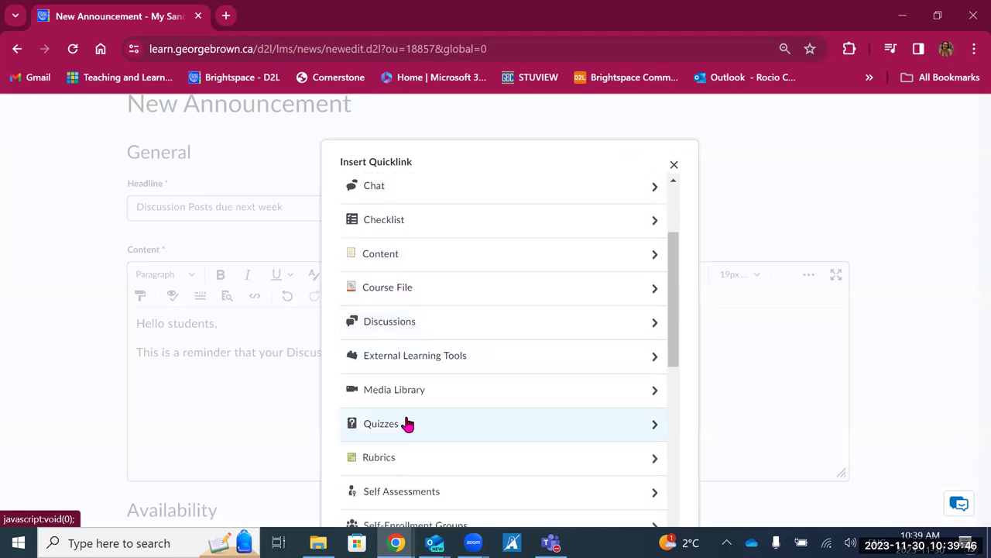
pyautogui.click(673, 167)
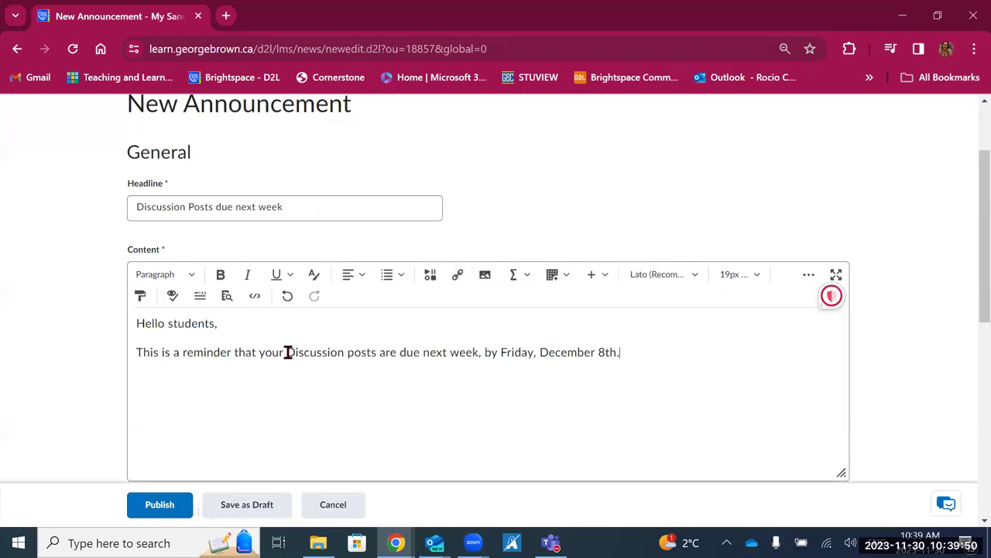
# - Link the words "Discussion posts" to the Week 3 discussion topic in the Weekly Discussion forum with a quicklink
pyautogui.moveTo(287, 352)
pyautogui.mouseDown()
pyautogui.moveTo(377, 355)
pyautogui.moveTo(286, 356)
pyautogui.mouseUp()
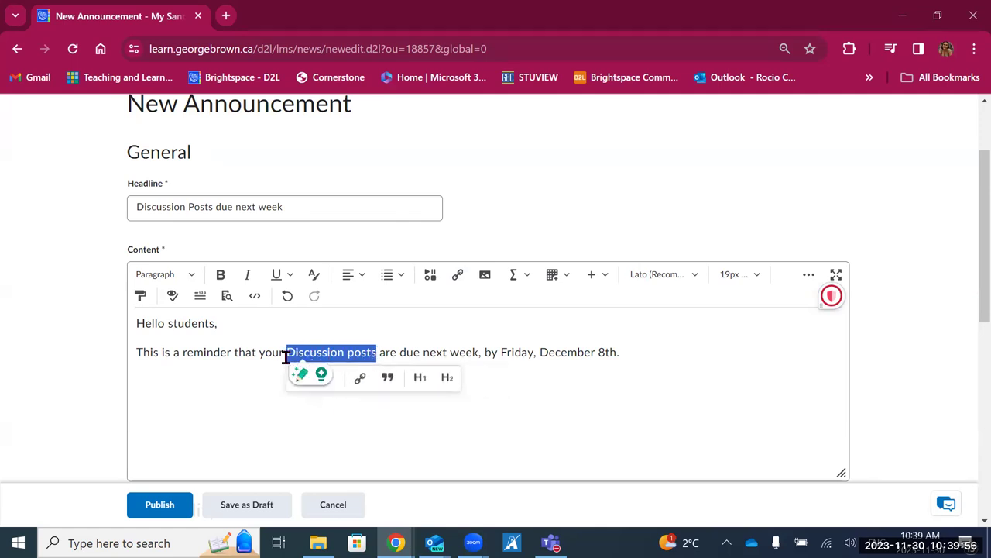
pyautogui.click(458, 277)
pyautogui.scroll(-2, 465, 309)
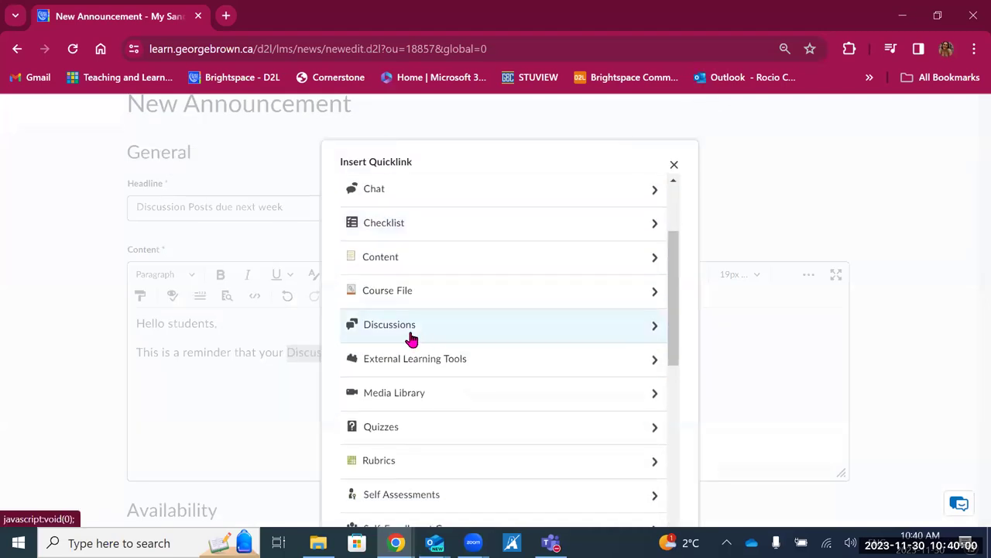
pyautogui.click(406, 333)
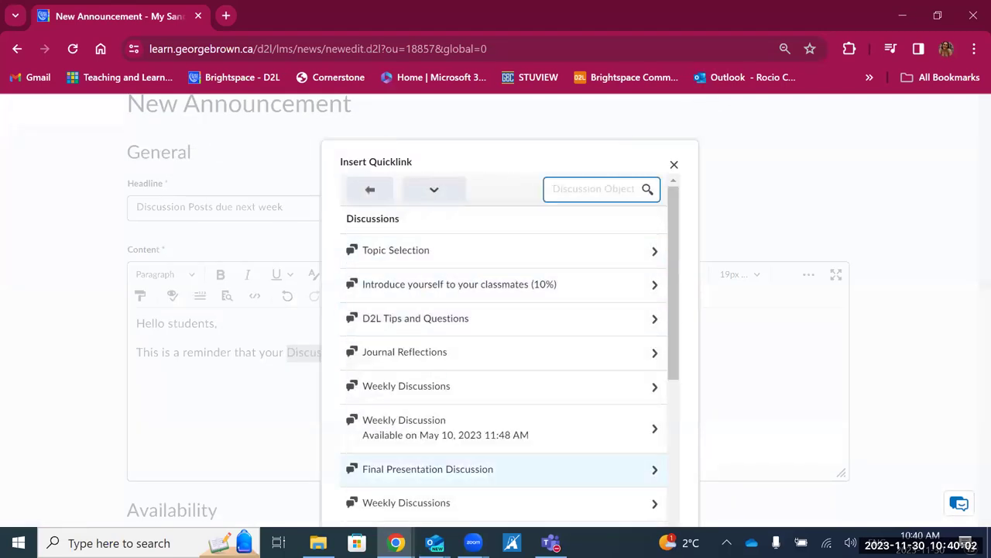
pyautogui.scroll(-3, 456, 415)
pyautogui.scroll(3, 456, 414)
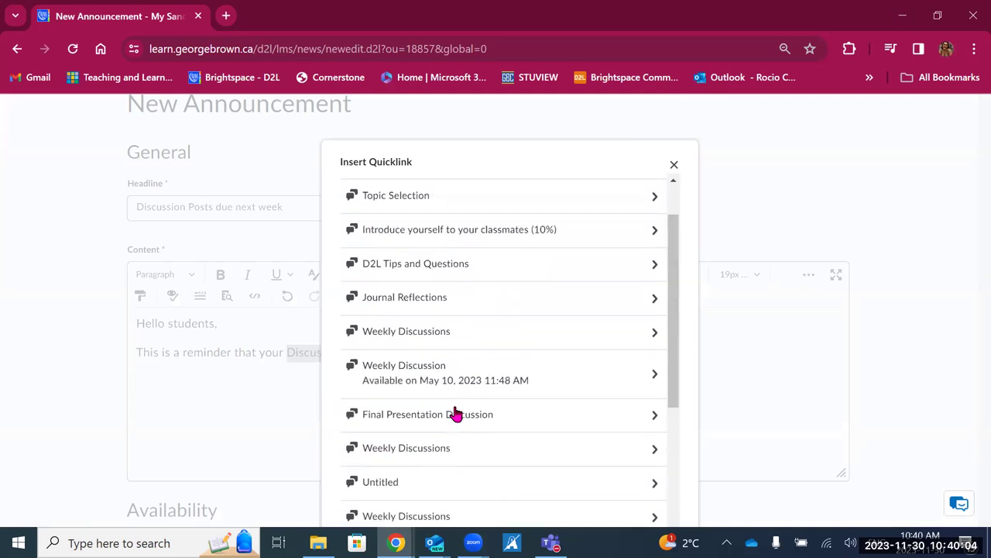
pyautogui.scroll(-2, 452, 393)
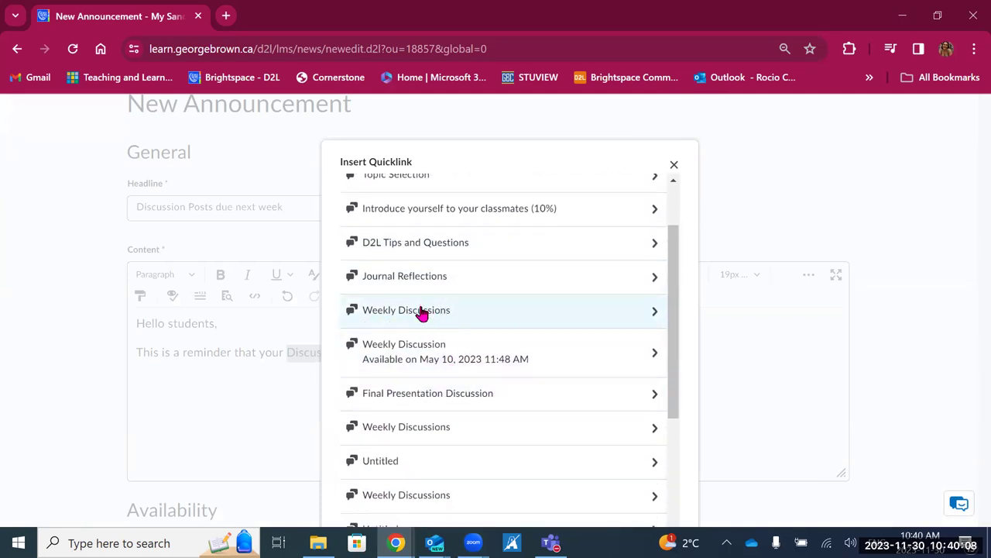
pyautogui.click(405, 352)
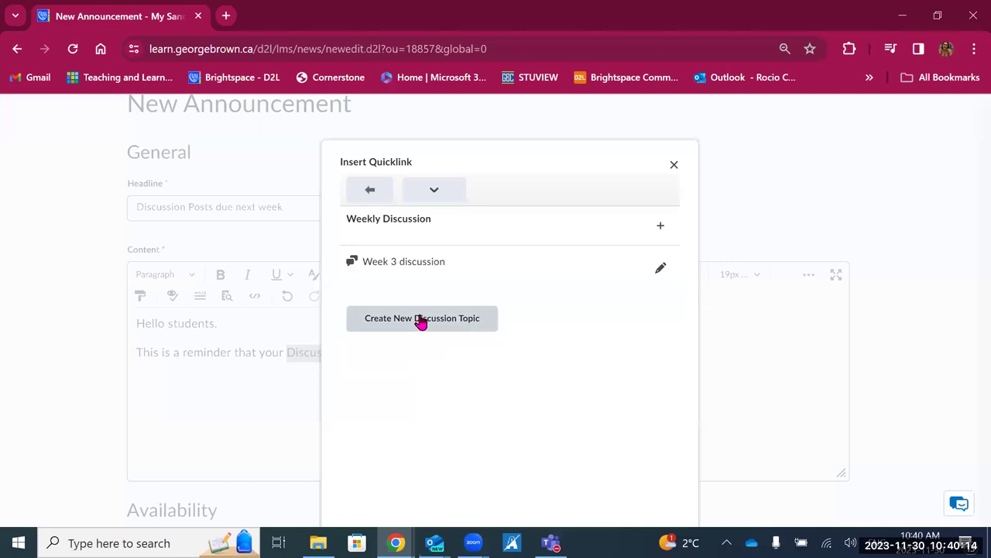
pyautogui.click(400, 262)
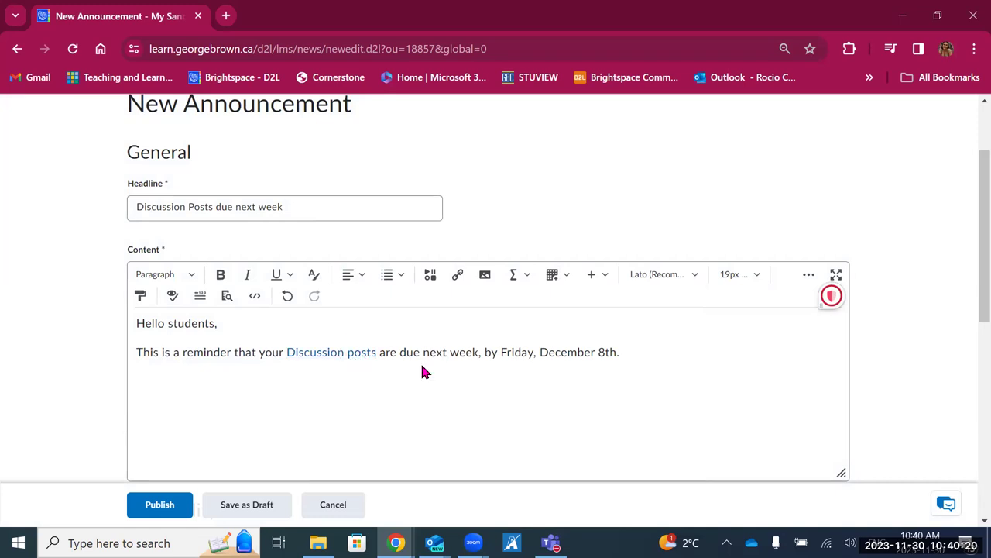
# - Add the paragraph "Additionally, review the materials in Week 4 before our class next week." below the reminder
pyautogui.click(638, 355)
pyautogui.press('Return')
pyautogui.write('Additionally, review ')
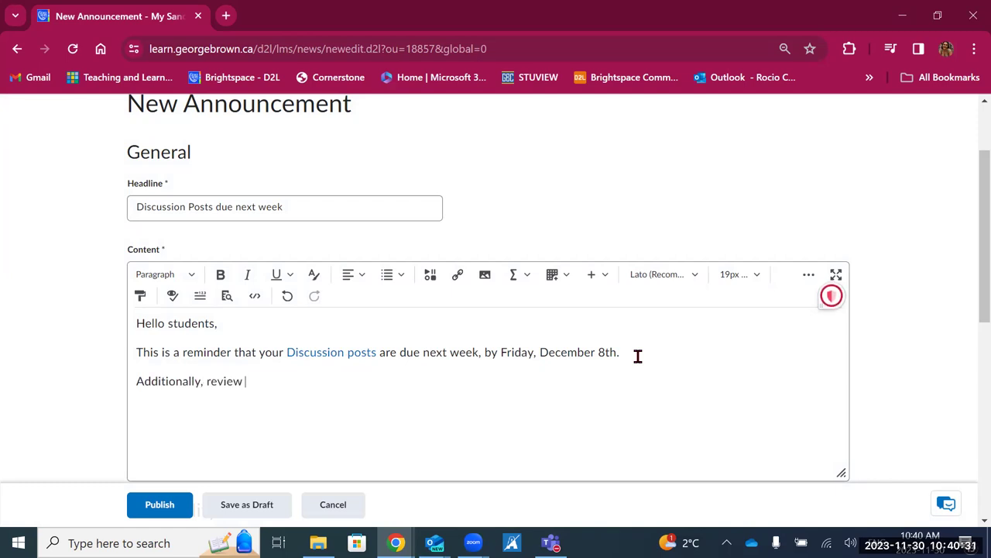
pyautogui.write('the materials in Week 4 before our class next week.')
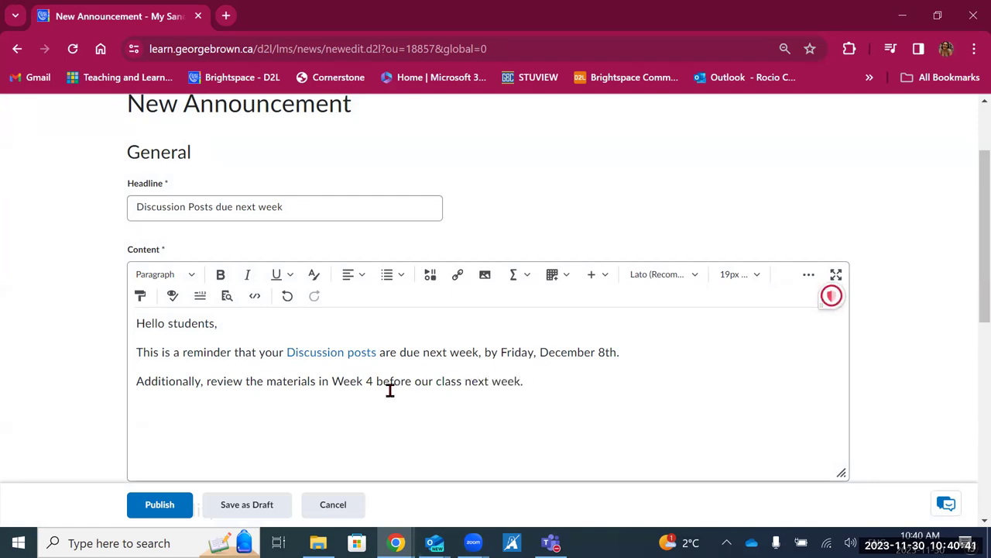
# - Link "review the materials in Week 4" to the first Creating Content in Brightspace topic of Week 4: Teaching and Learning Strategies and restore the preceding space
pyautogui.moveTo(205, 381); pyautogui.dragTo(373, 381)
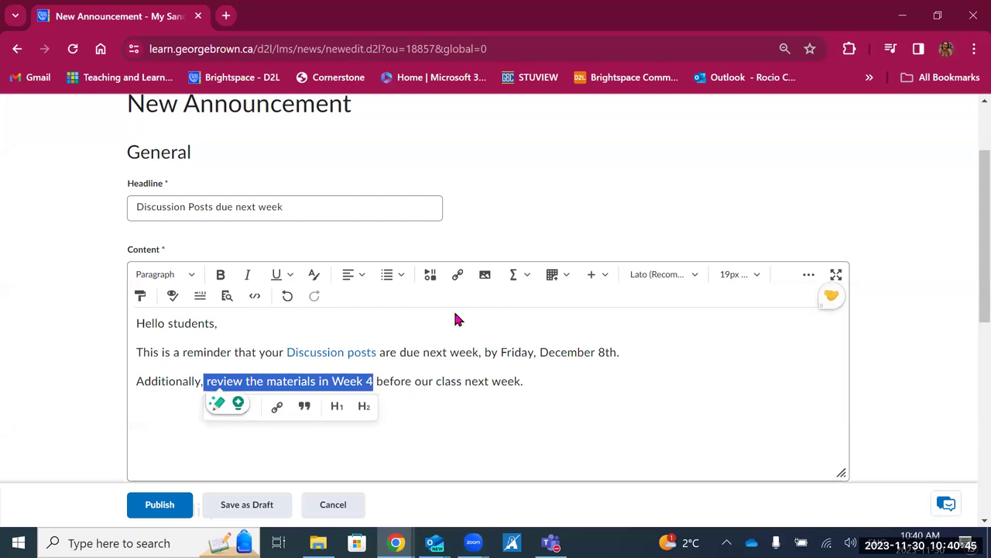
pyautogui.click(458, 274)
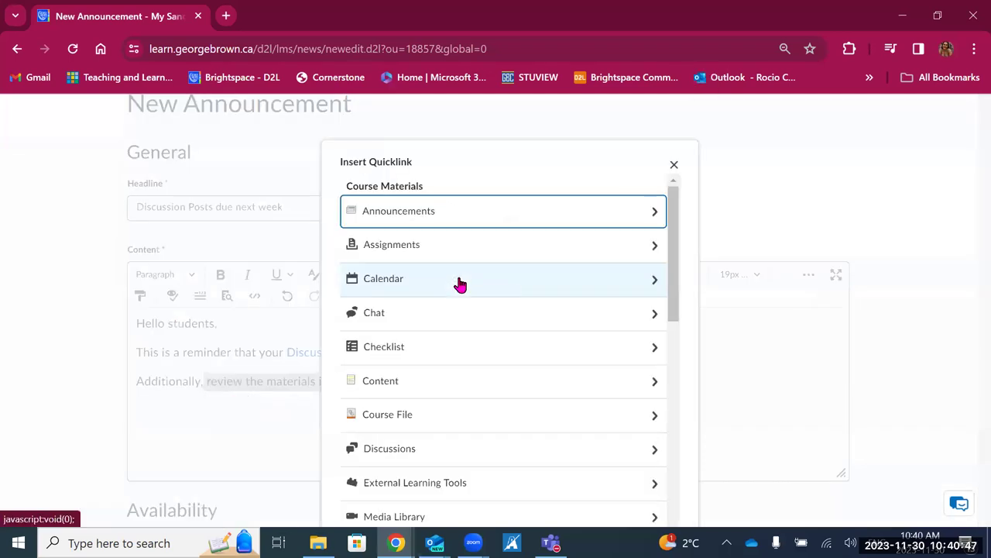
pyautogui.click(417, 389)
pyautogui.scroll(-1, 396, 478)
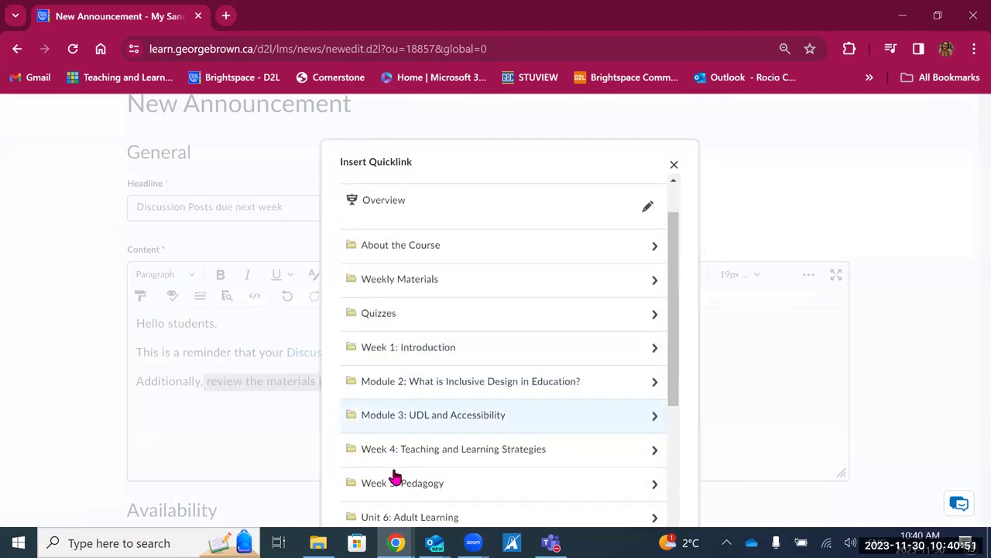
pyautogui.click(392, 449)
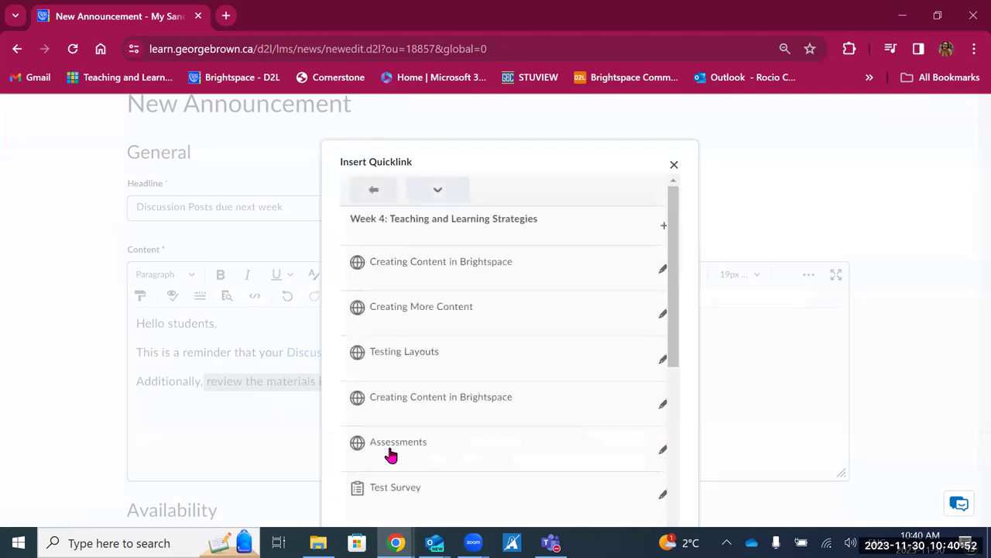
pyautogui.click(428, 270)
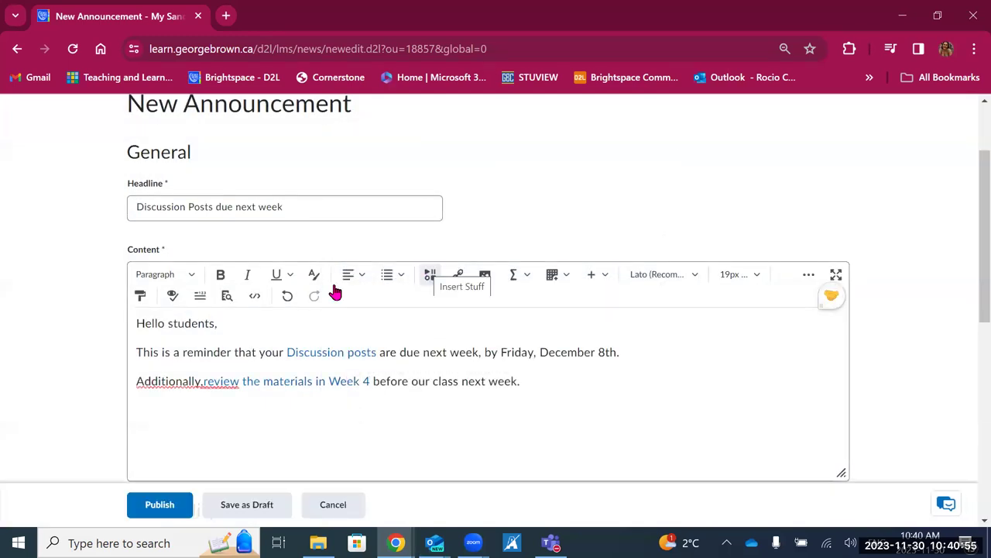
pyautogui.moveTo(207, 389)
pyautogui.click(227, 425)
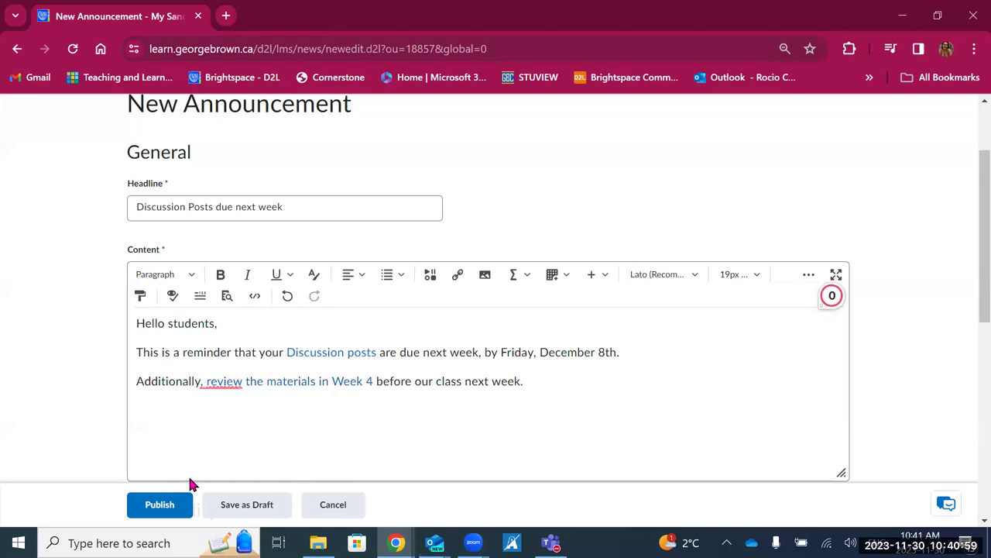
# - Add the closing line "Thank you and see you soon!" as a new last paragraph
pyautogui.click(540, 380)
pyautogui.press('Return')
pyautogui.write('Thank y')
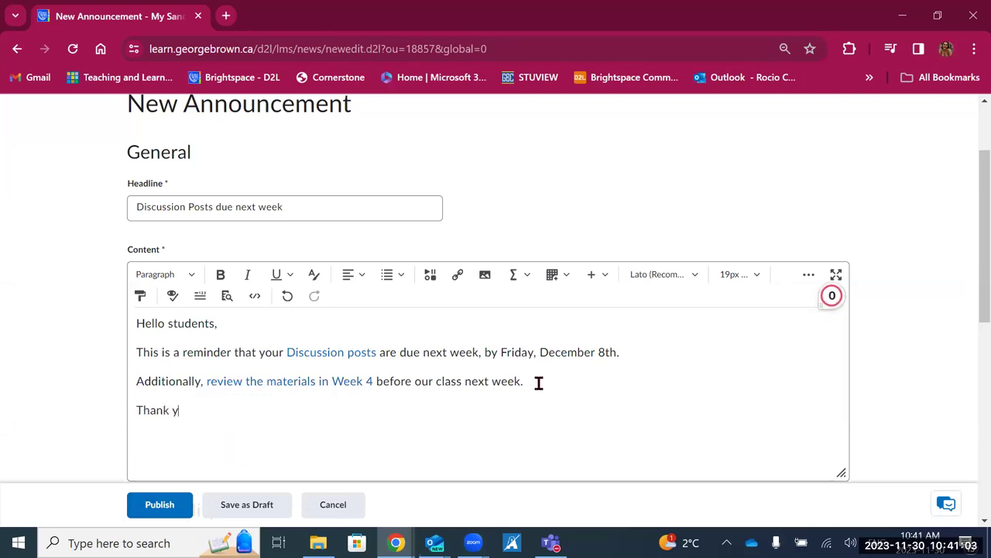
pyautogui.write('ou and see you soon!')
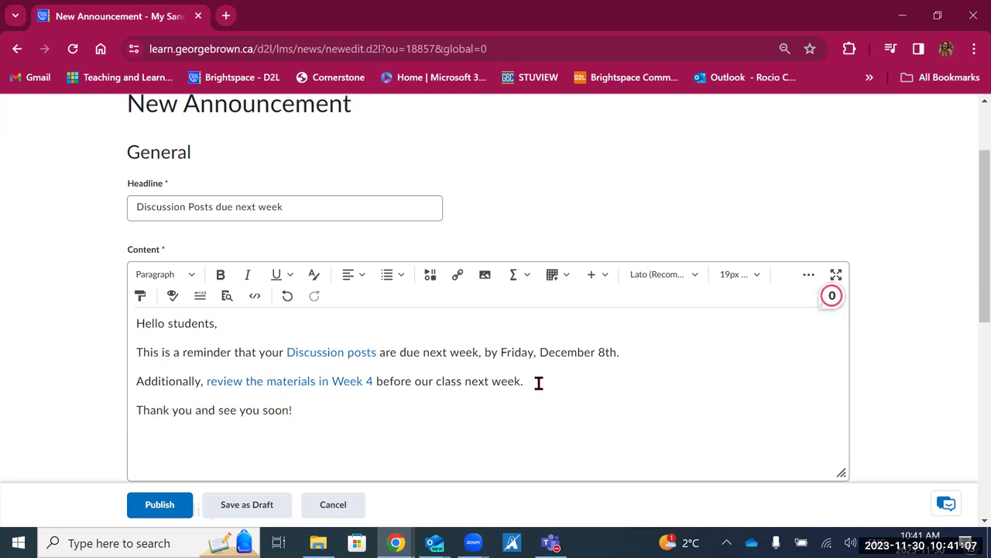
# - Set the announcement's start time to the current time, 10:41 AM, and its start date to December 1, 2023
pyautogui.scroll(-1, 539, 383)
pyautogui.scroll(-1, 485, 427)
pyautogui.scroll(-2, 481, 426)
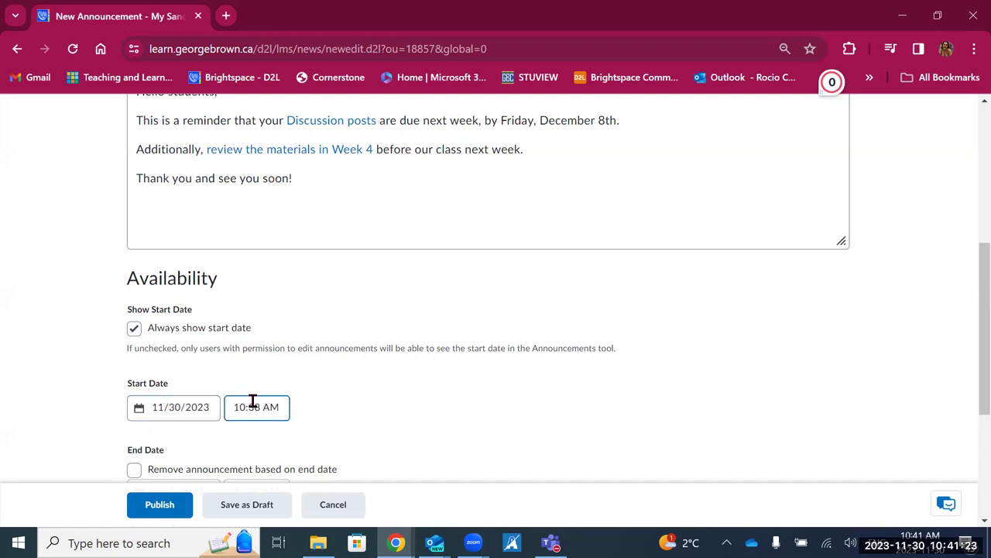
pyautogui.click(202, 408)
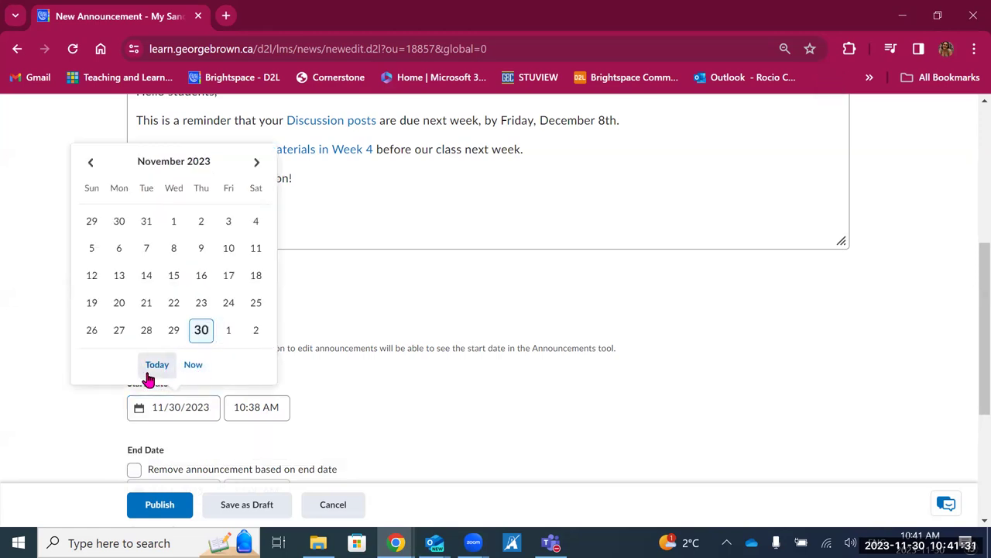
pyautogui.click(149, 367)
pyautogui.click(195, 405)
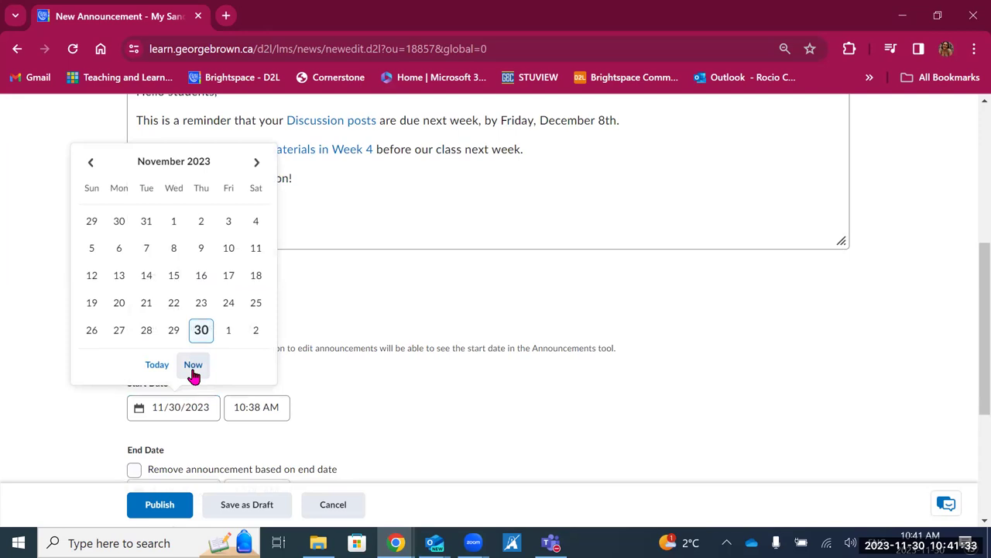
pyautogui.click(193, 366)
pyautogui.click(210, 408)
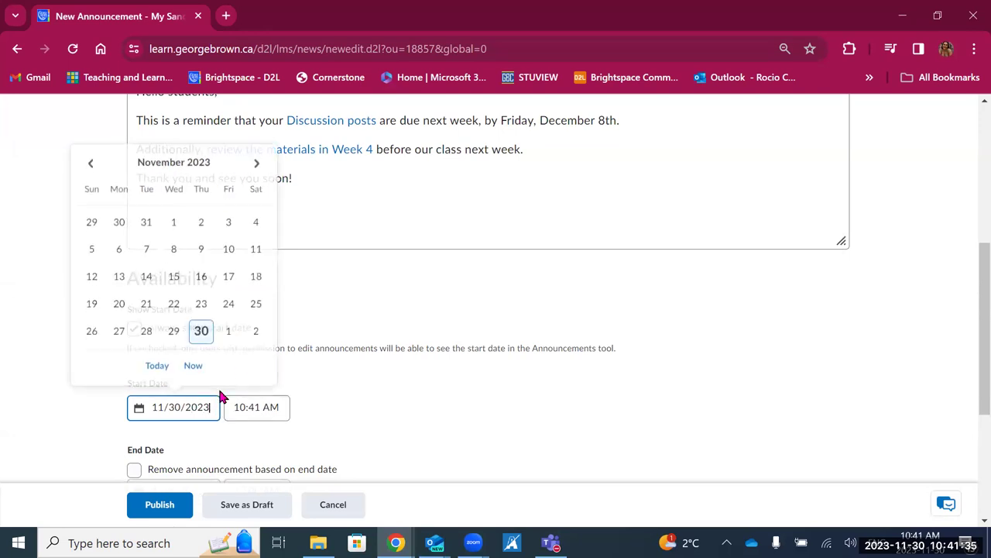
pyautogui.click(229, 331)
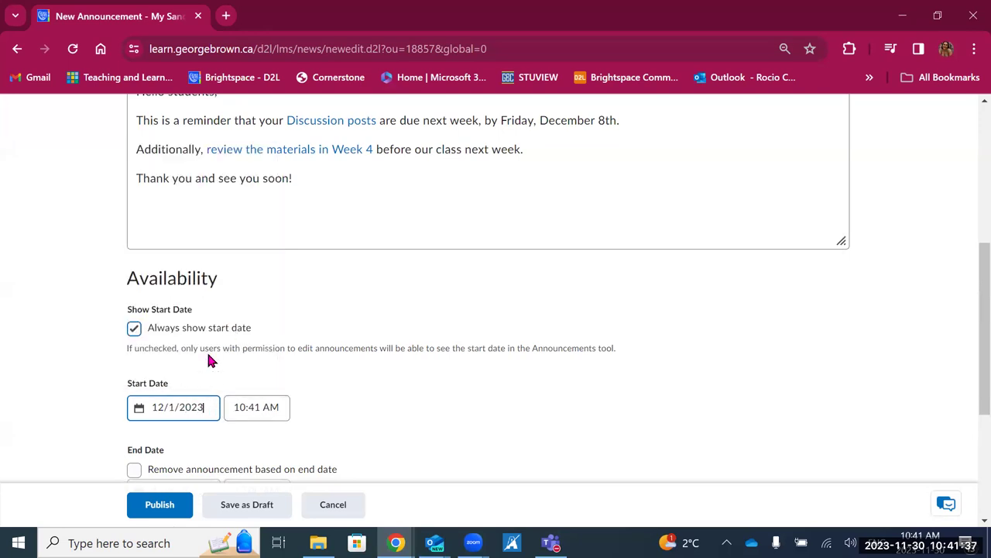
# - Reselect December 1, 2023 as the start date below the content and publish the scheduled announcement
pyautogui.scroll(-1, 194, 406)
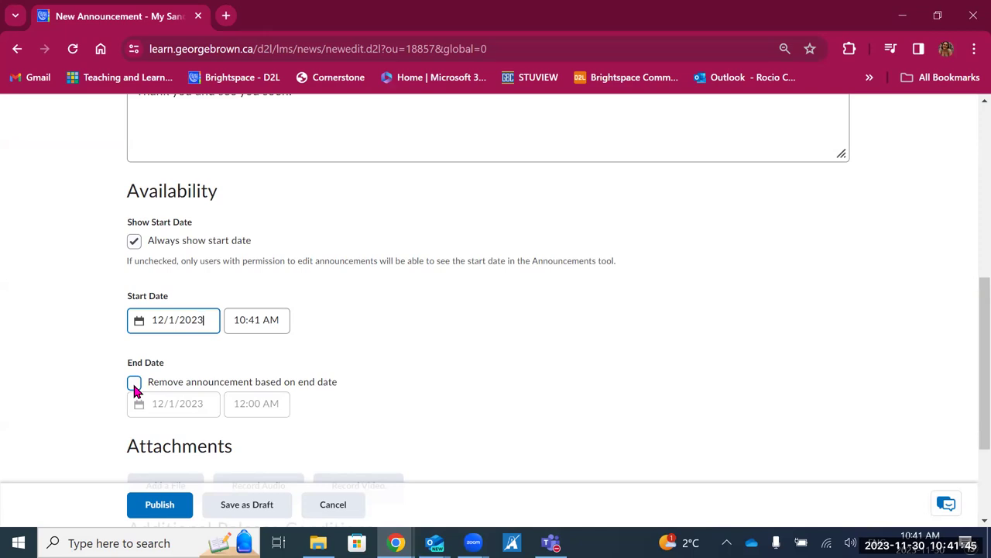
pyautogui.scroll(-1, 135, 391)
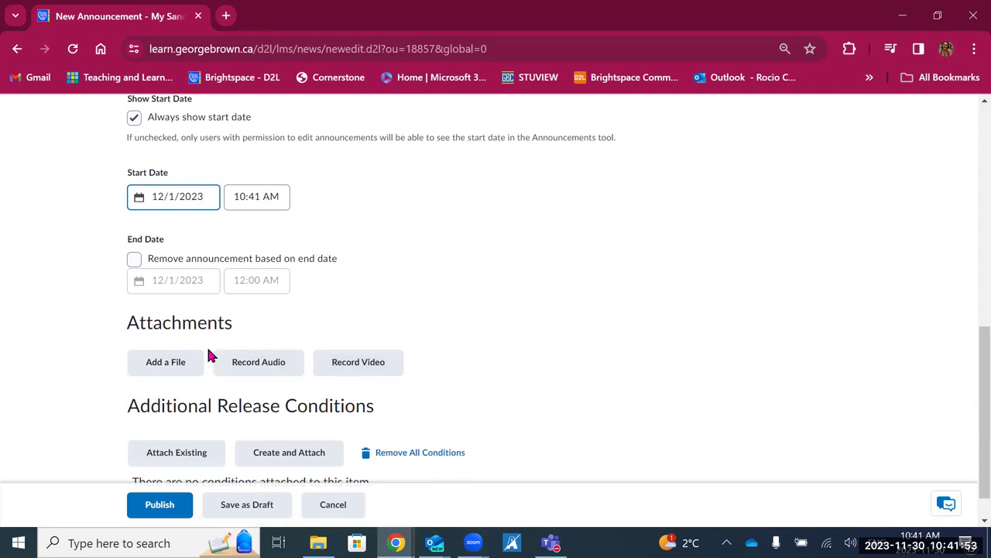
pyautogui.click(409, 341)
pyautogui.scroll(-1, 408, 341)
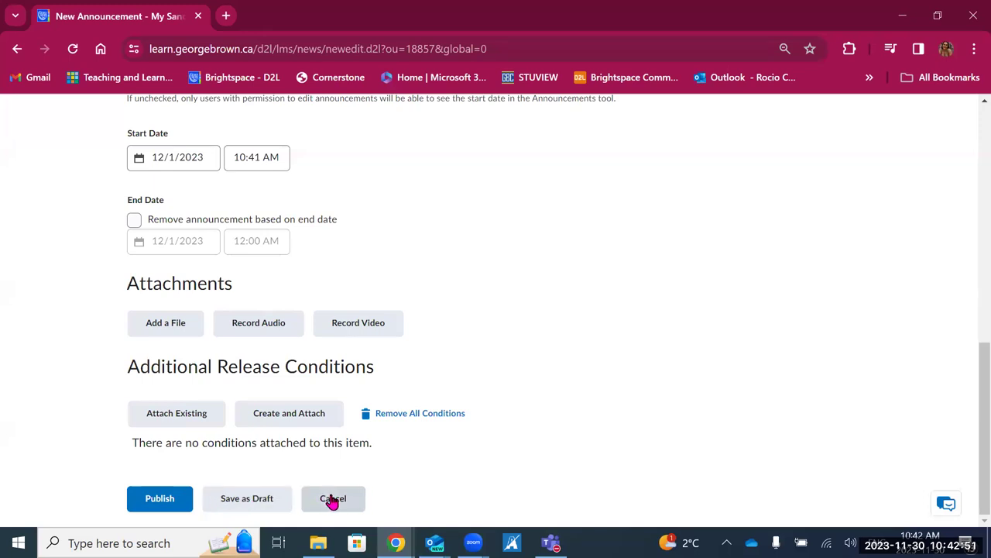
pyautogui.click(211, 160)
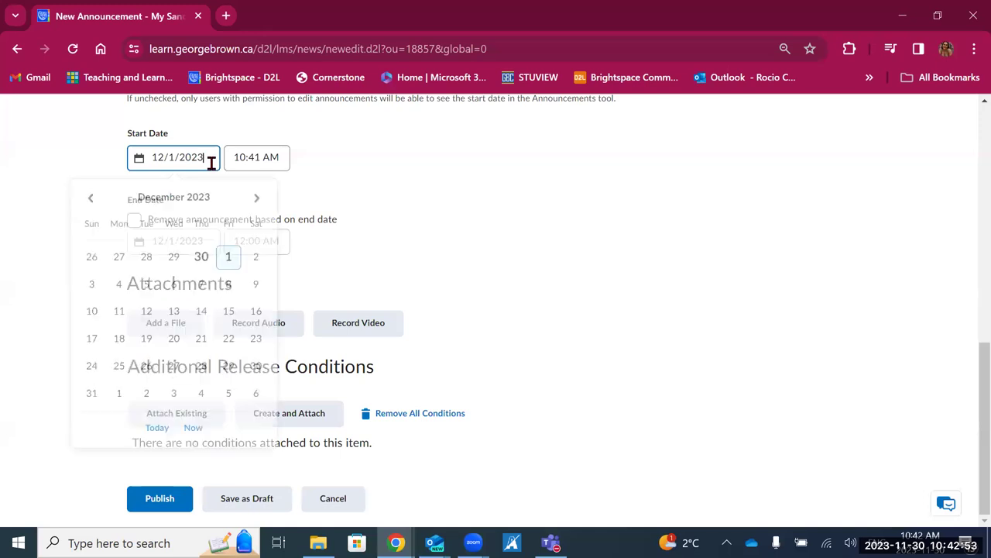
pyautogui.click(228, 261)
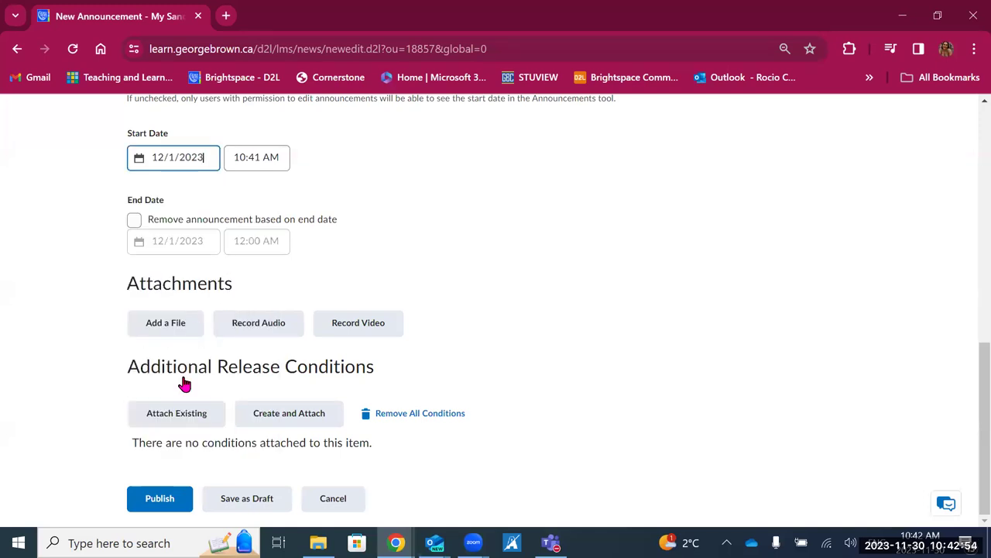
pyautogui.click(162, 502)
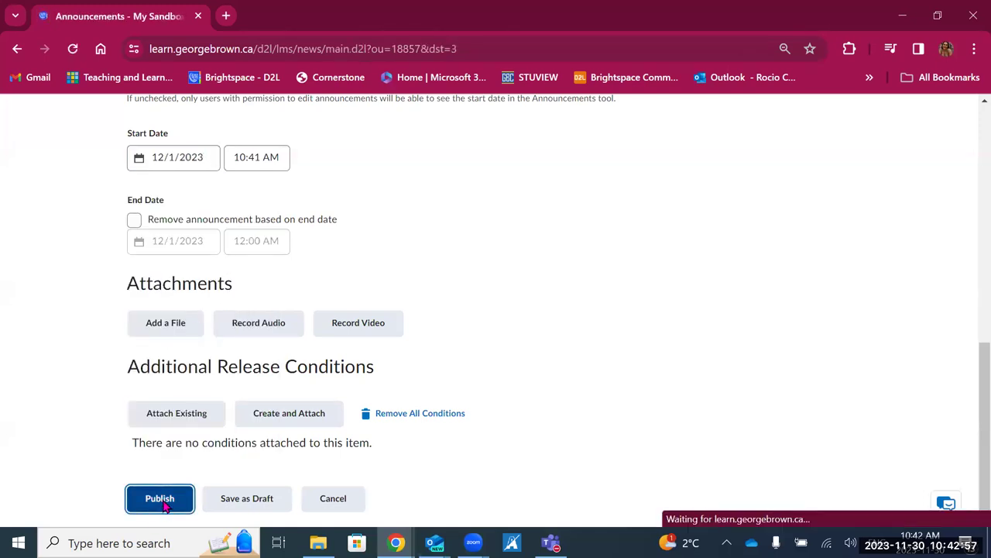
# - Edit the "Discussion Posts due next week" announcement to start now, November 30, 2023 at 10:43 AM, and save the update
pyautogui.scroll(-1, 528, 424)
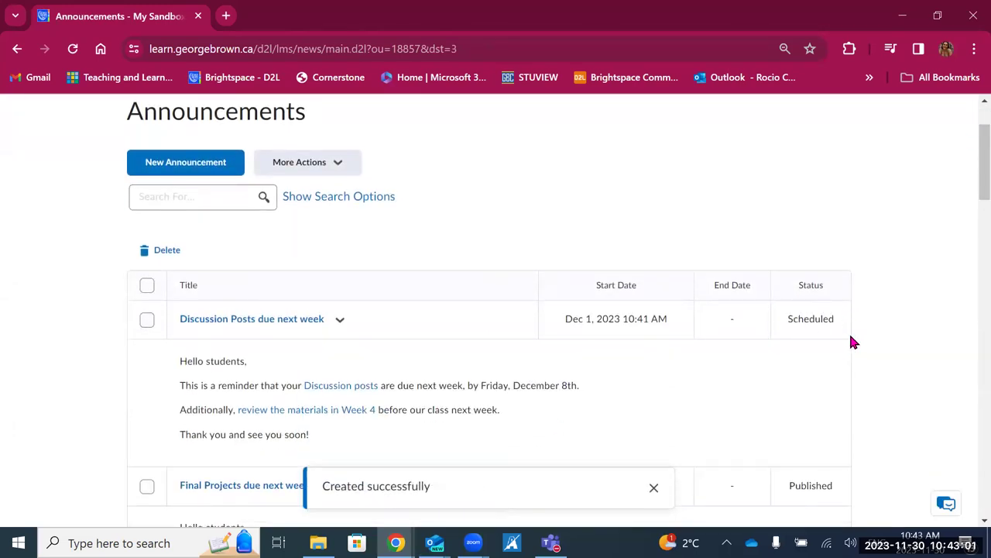
pyautogui.click(278, 319)
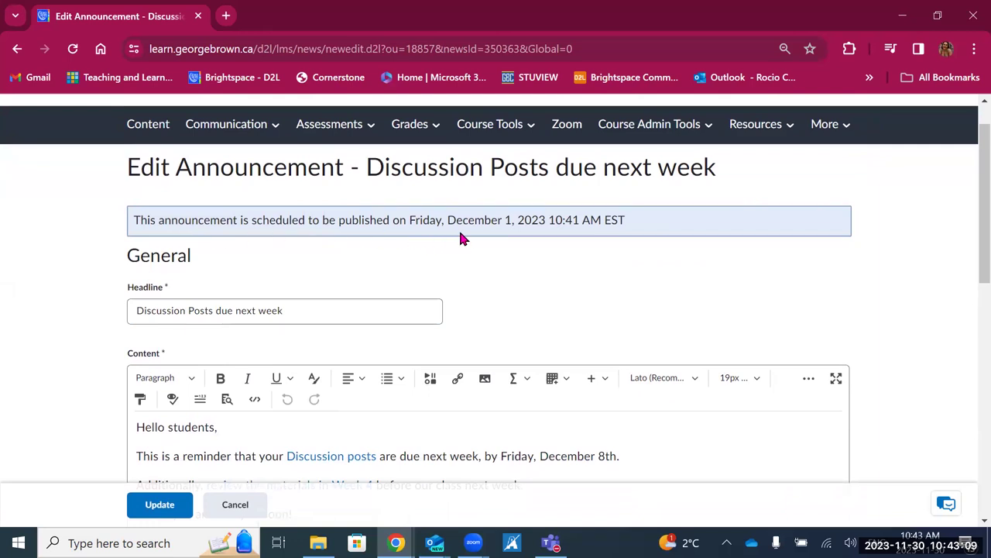
pyautogui.scroll(-5, 460, 230)
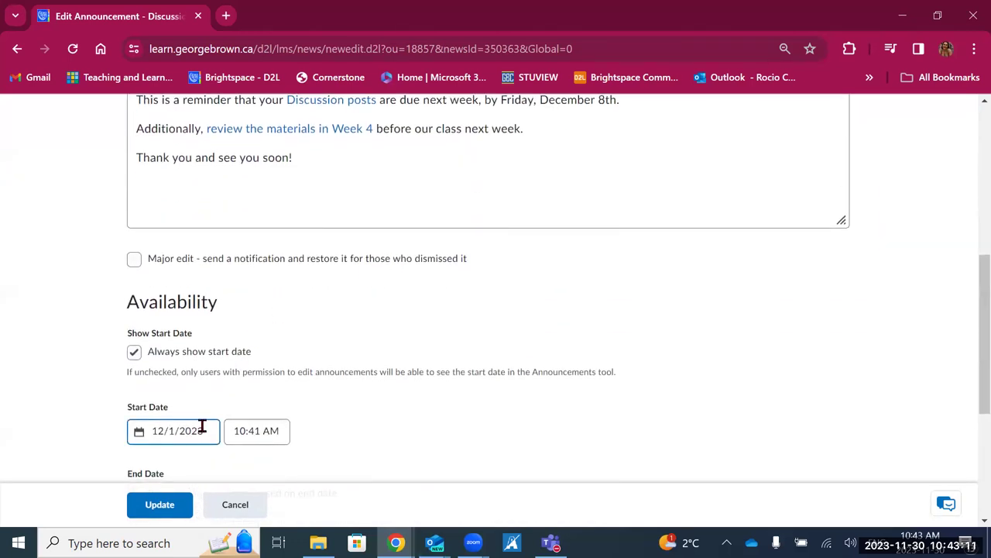
pyautogui.click(203, 428)
pyautogui.click(193, 390)
pyautogui.click(207, 427)
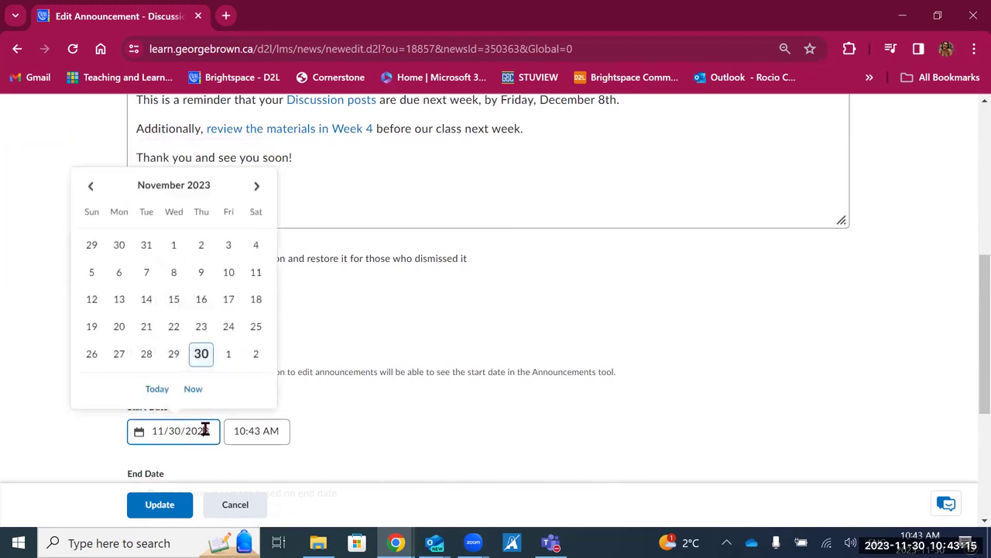
pyautogui.click(194, 395)
pyautogui.click(157, 517)
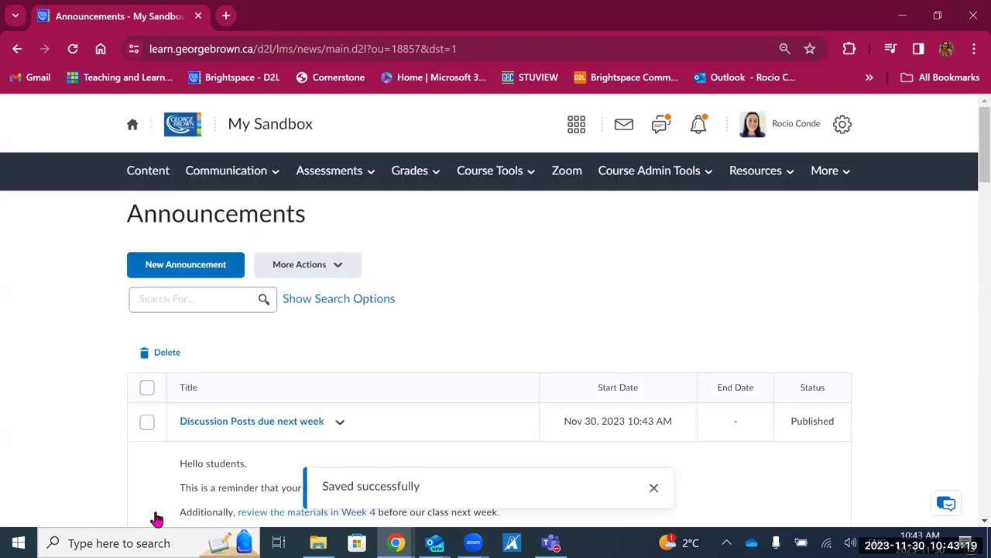
pyautogui.click(655, 488)
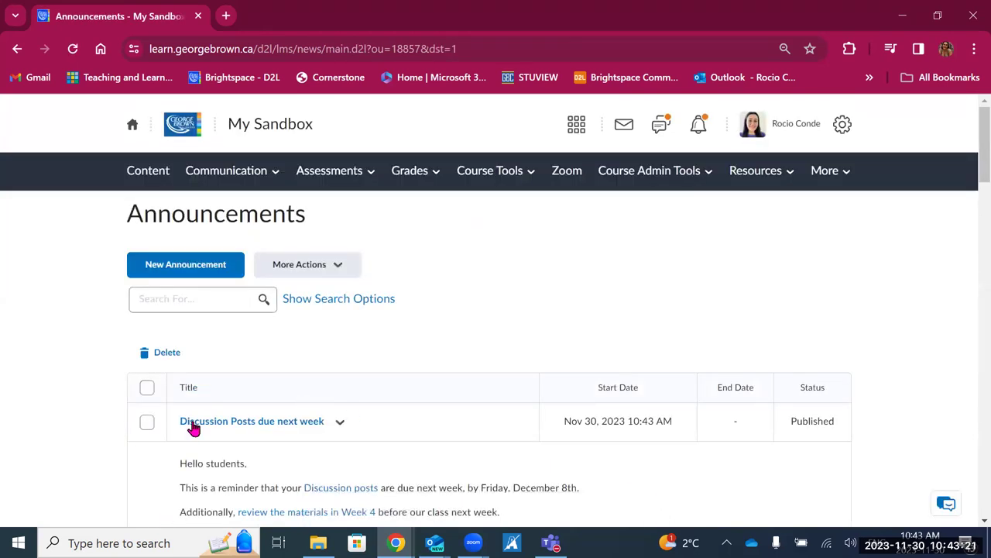
# - Check the published announcement in the list and on the My Sandbox course homepage, and close the dismissal message
pyautogui.scroll(-1, 200, 449)
pyautogui.scroll(-2, 200, 449)
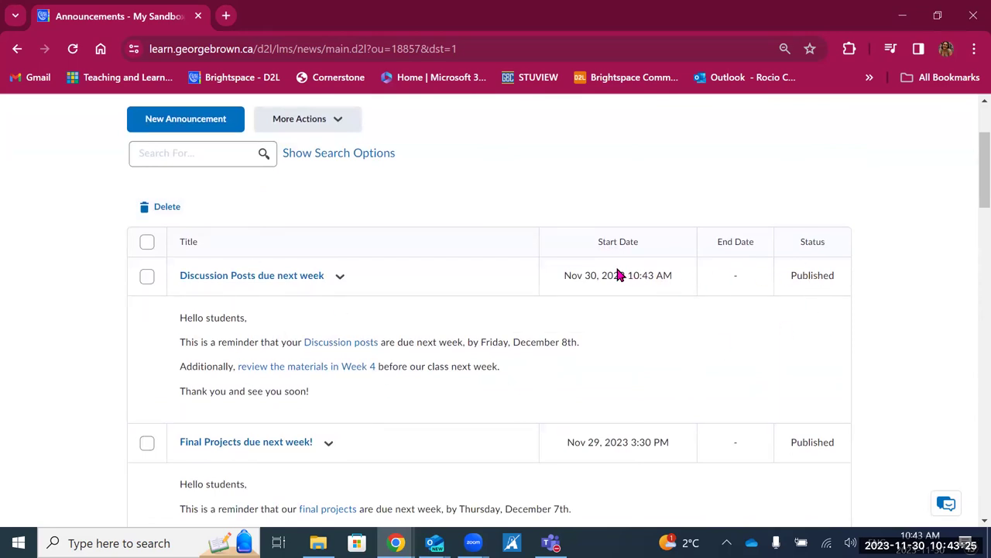
pyautogui.scroll(3, 615, 284)
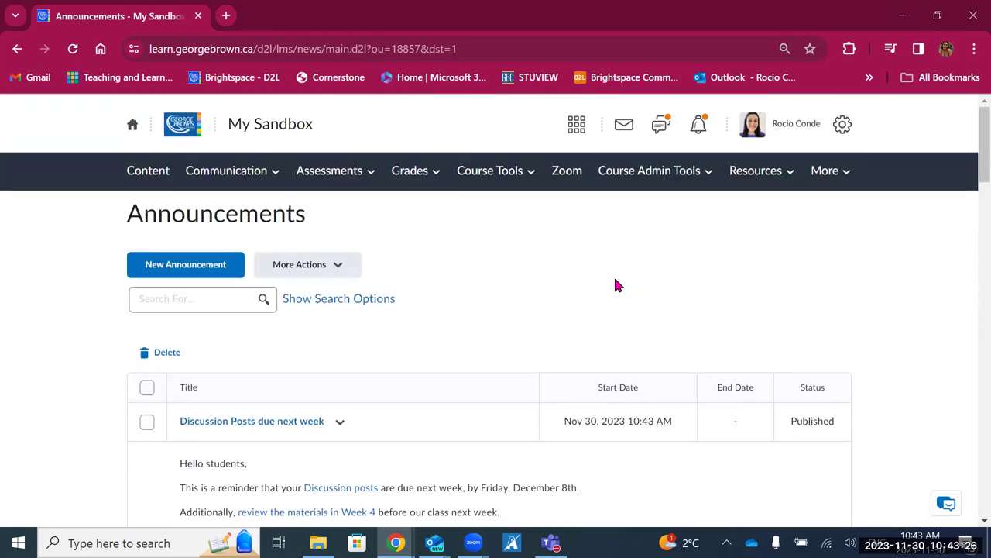
pyautogui.click(272, 134)
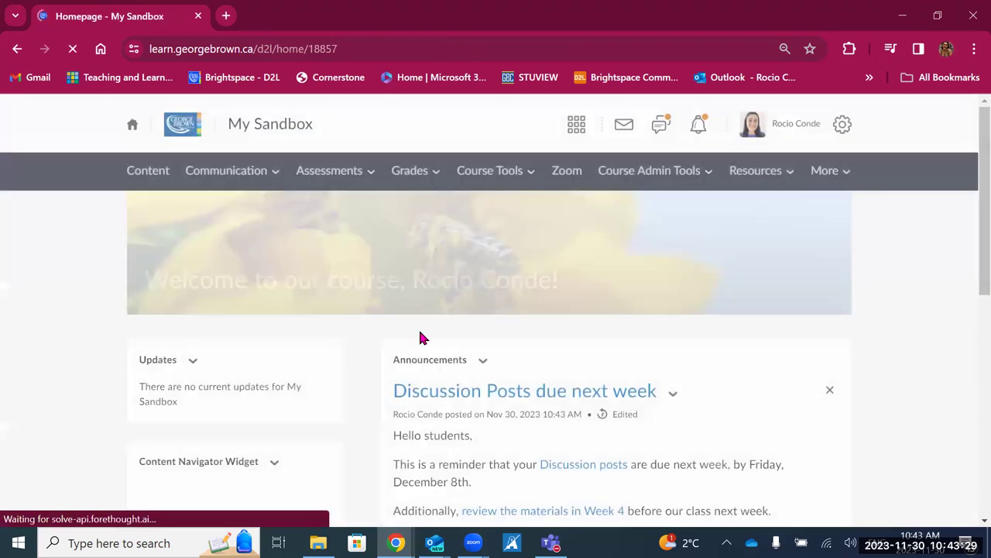
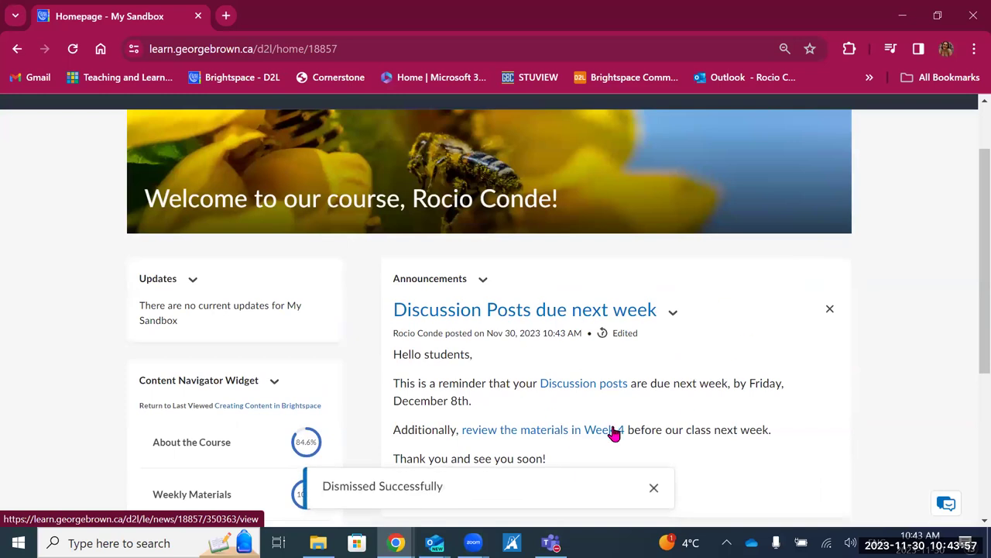
pyautogui.click(653, 490)
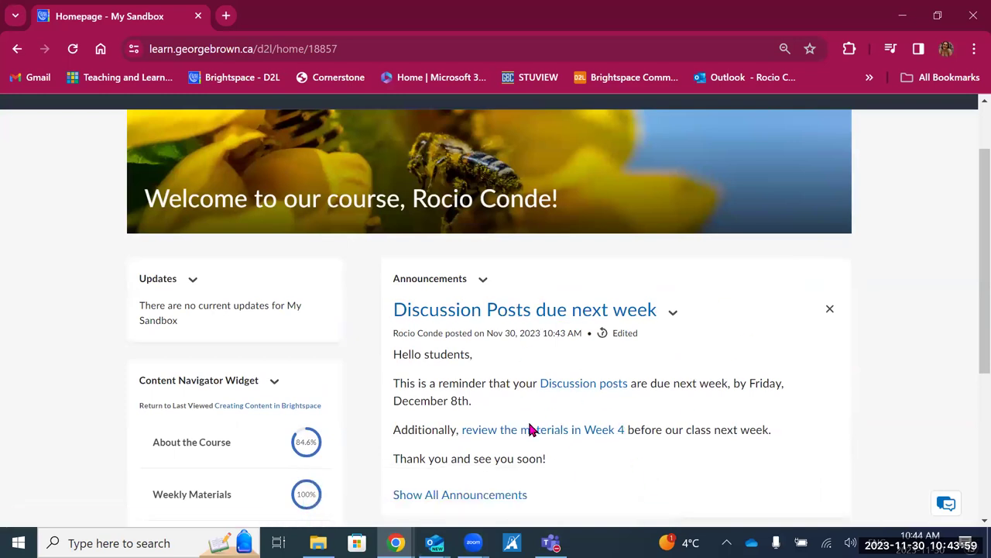
# - Return from the course homepage to the course's Announcements page
pyautogui.scroll(1, 531, 430)
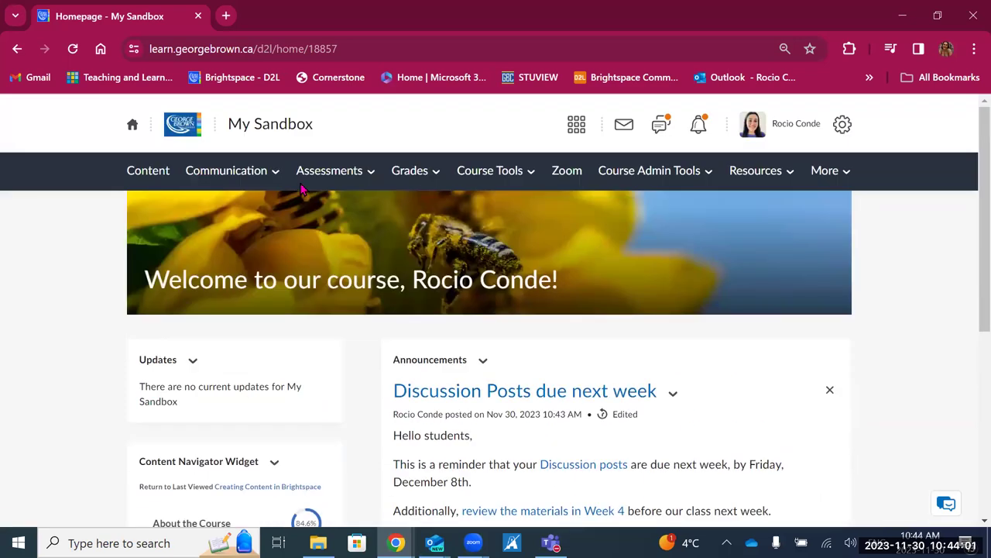
pyautogui.click(236, 175)
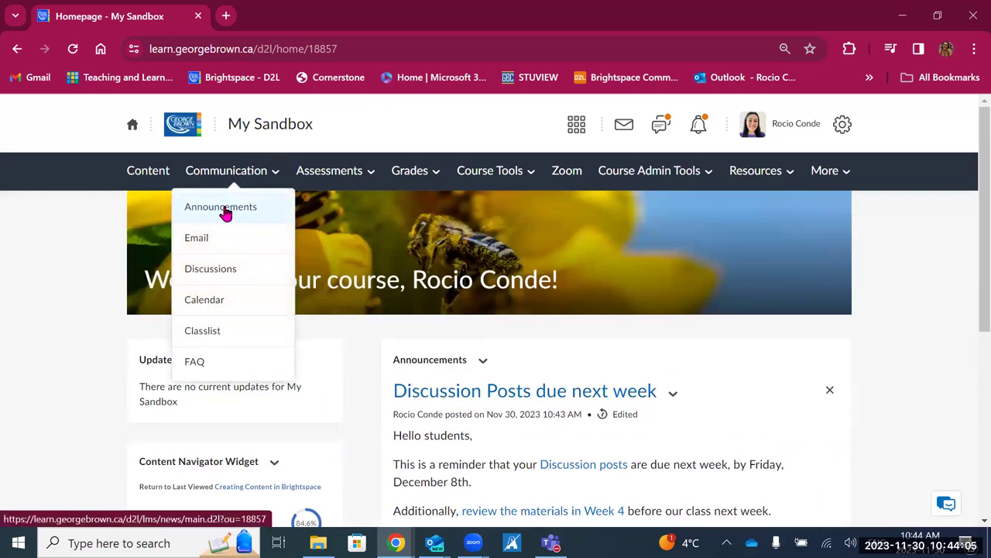
pyautogui.click(217, 211)
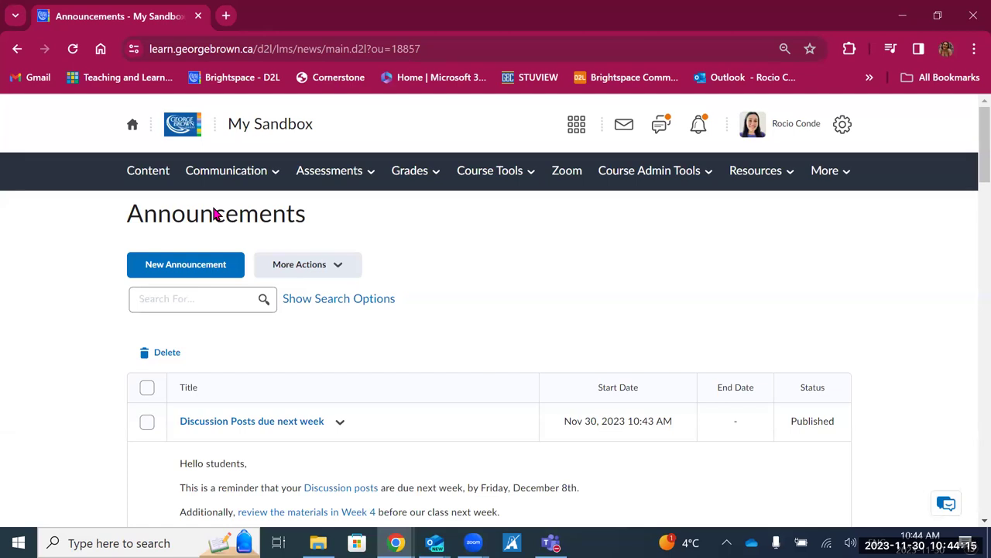
# - Open the account's notification settings, review the instant notification options including the announcement e-mail ones, and save the settings
pyautogui.click(790, 129)
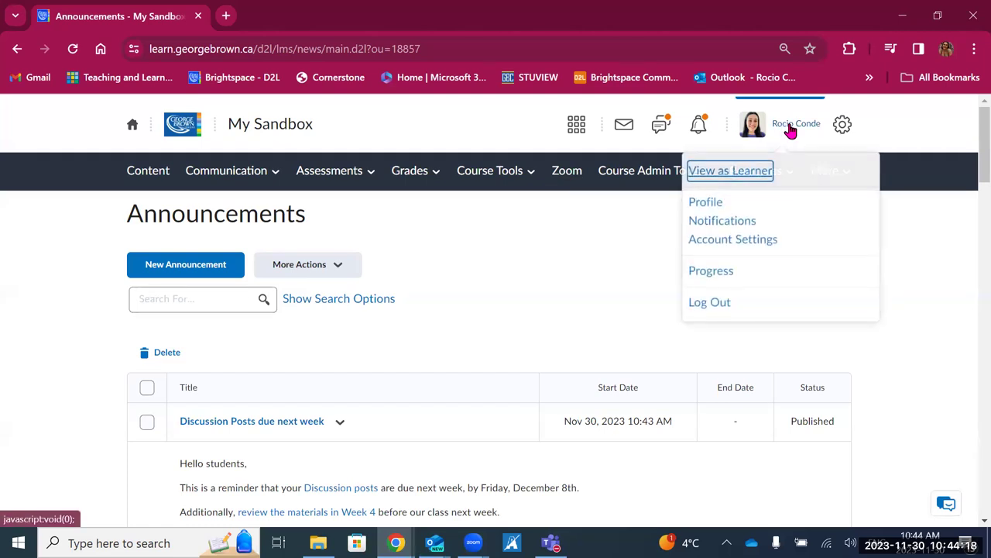
pyautogui.click(722, 225)
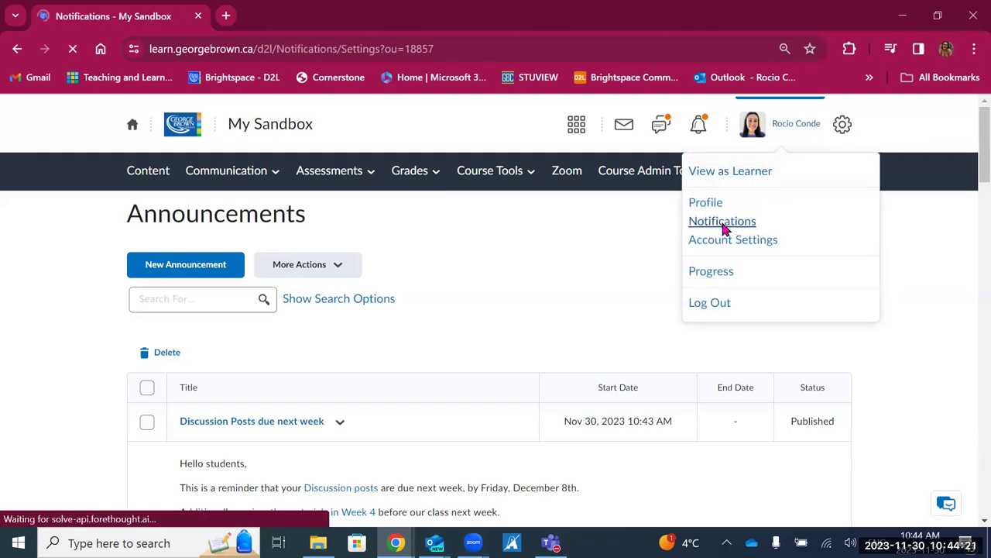
pyautogui.scroll(-6, 454, 337)
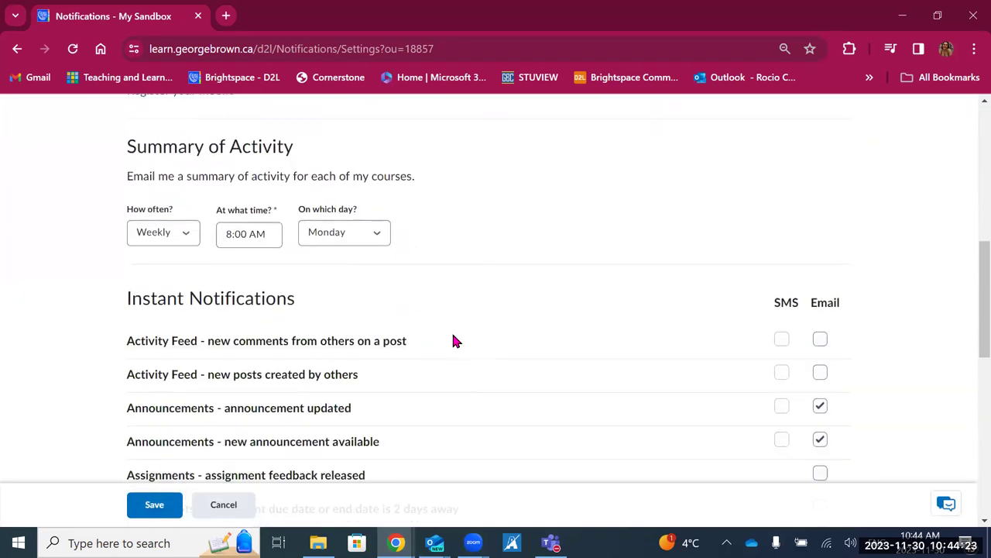
pyautogui.scroll(-2, 383, 336)
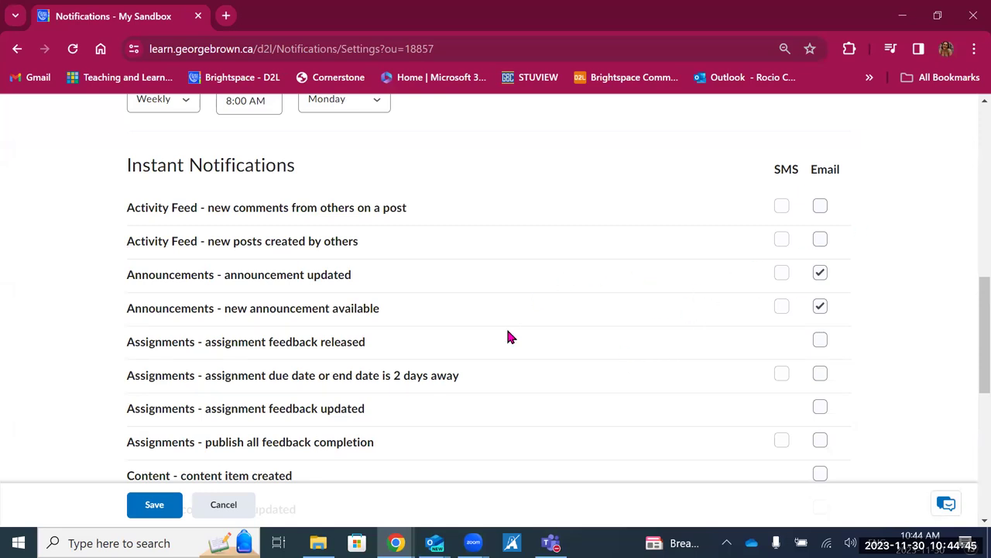
pyautogui.scroll(-1, 329, 275)
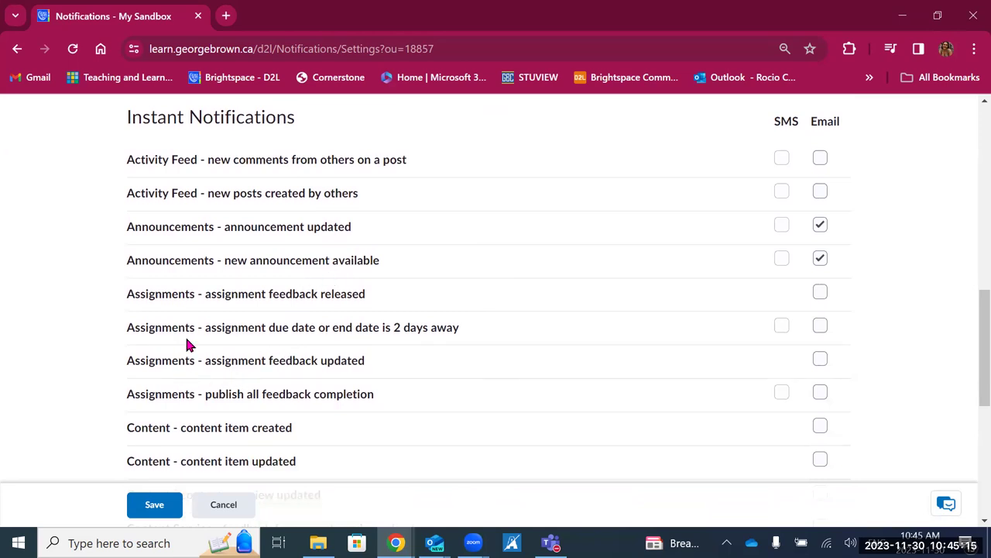
pyautogui.scroll(-1, 190, 419)
pyautogui.scroll(-2, 190, 387)
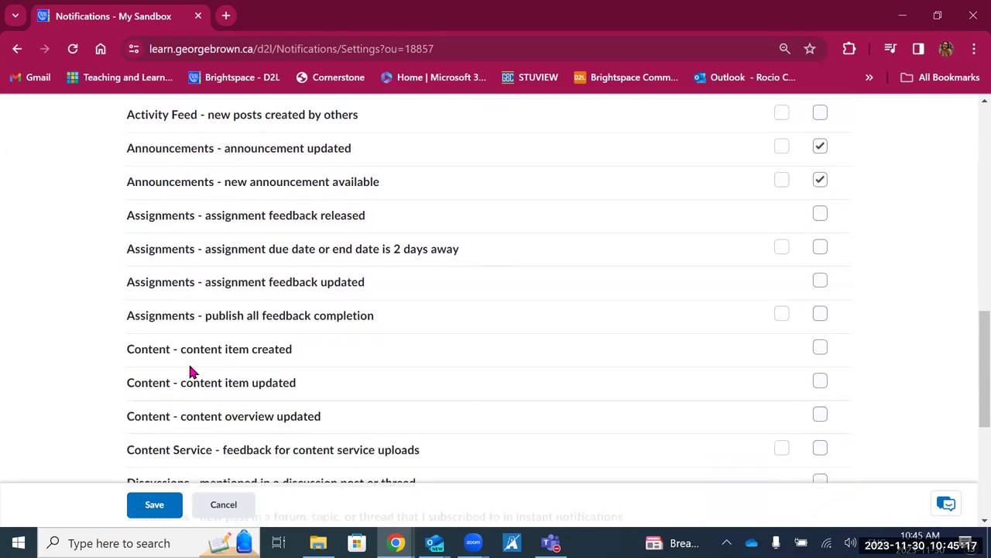
pyautogui.scroll(-2, 190, 370)
pyautogui.scroll(-1, 192, 370)
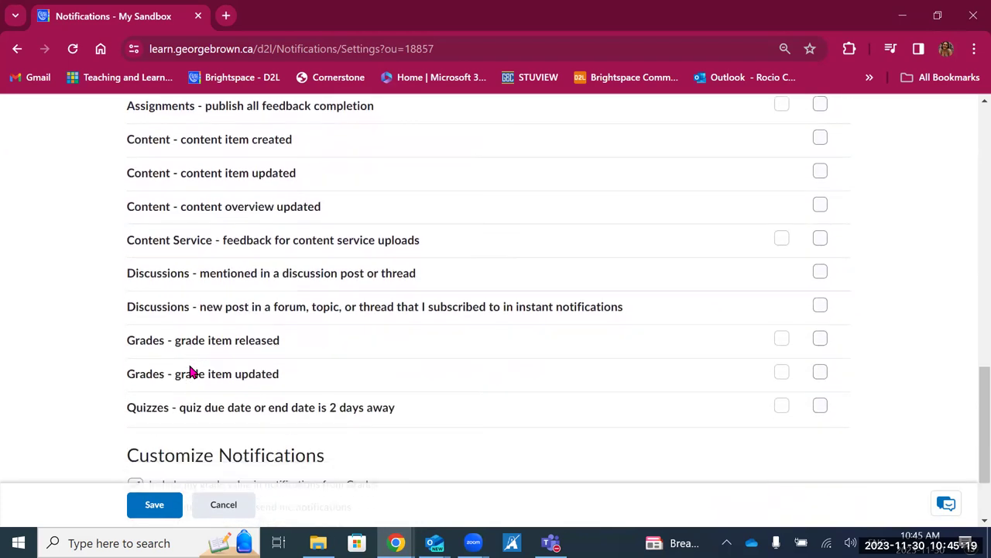
pyautogui.scroll(-1, 192, 372)
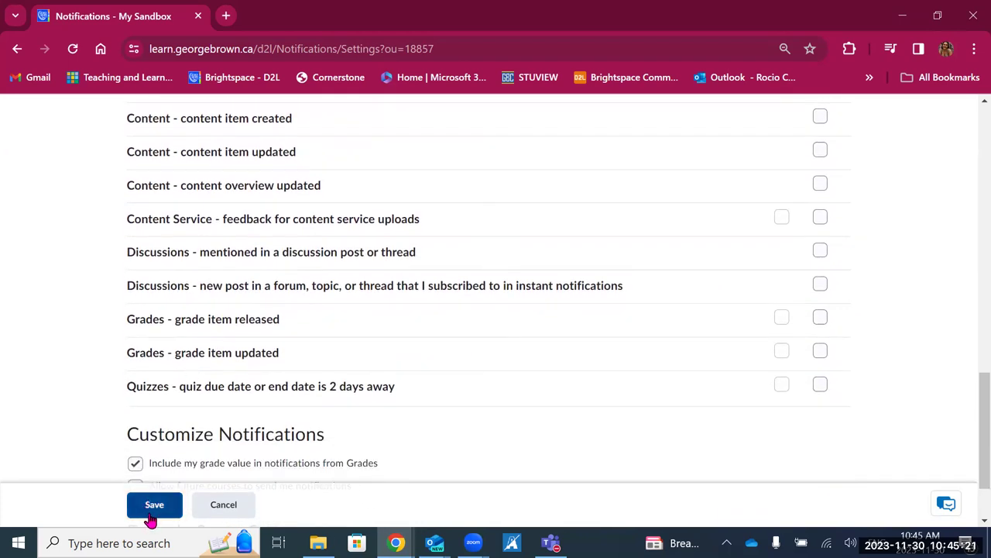
pyautogui.scroll(8, 197, 349)
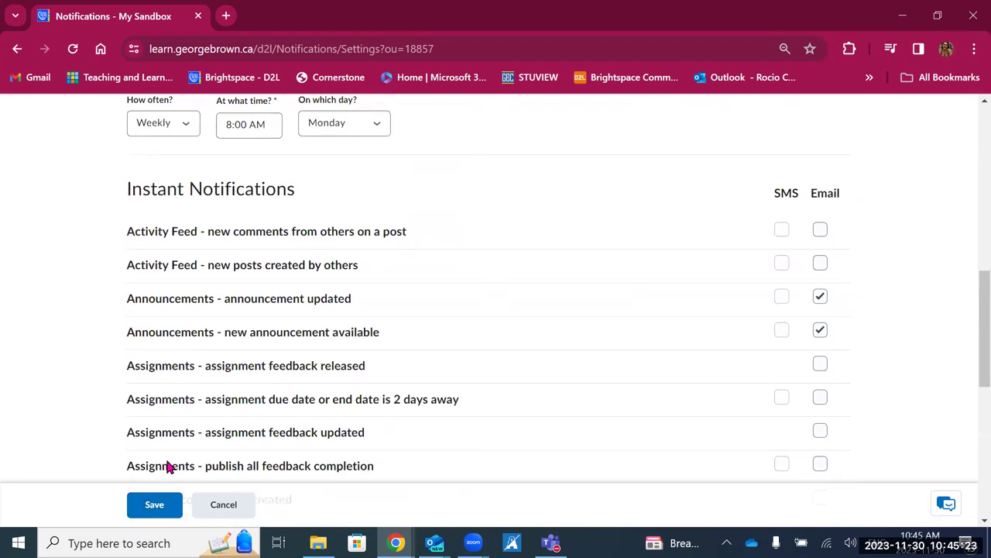
pyautogui.click(155, 511)
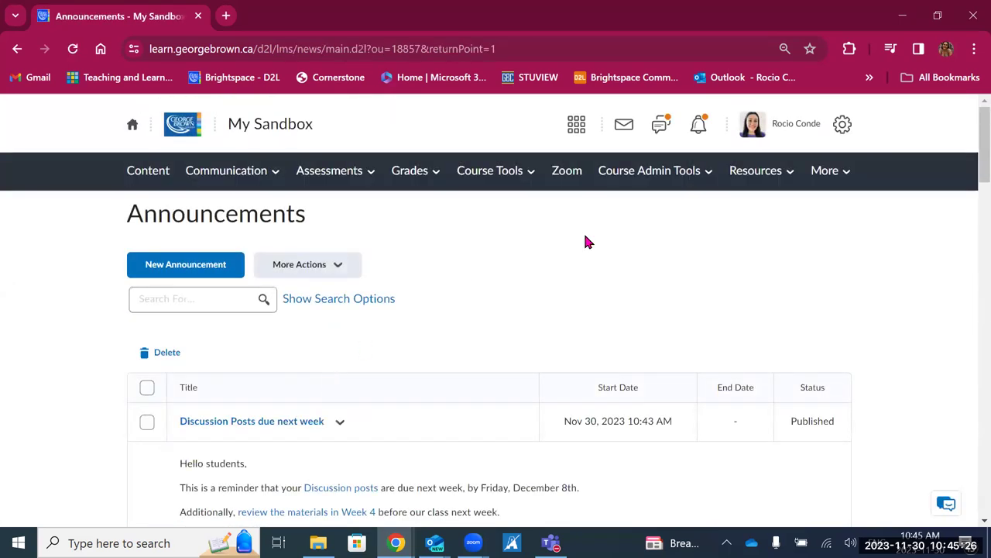
# - Reopen the account's notification settings, review the announcement e-mail options under Instant Notifications, and leave without saving
pyautogui.click(794, 126)
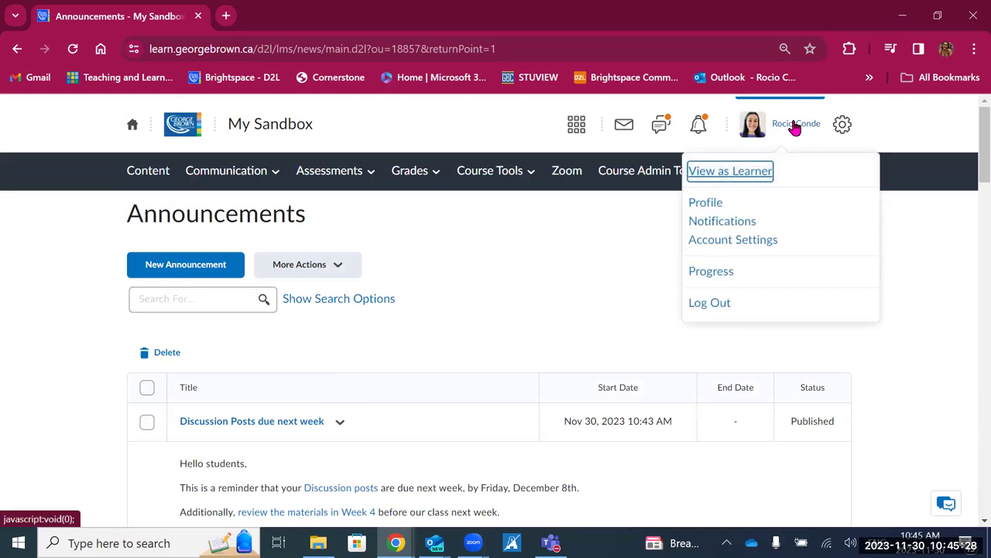
pyautogui.click(723, 223)
pyautogui.scroll(-5, 420, 391)
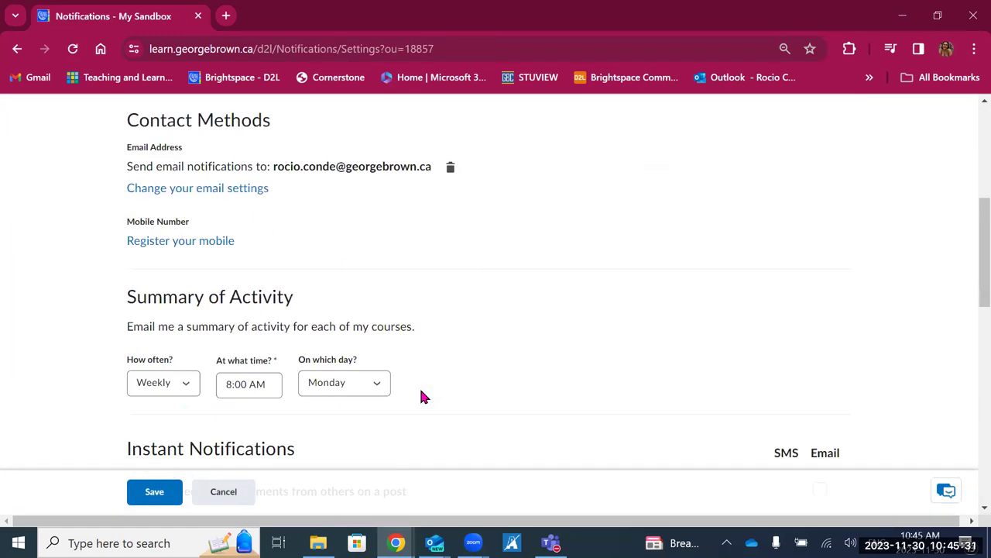
pyautogui.scroll(-6, 421, 391)
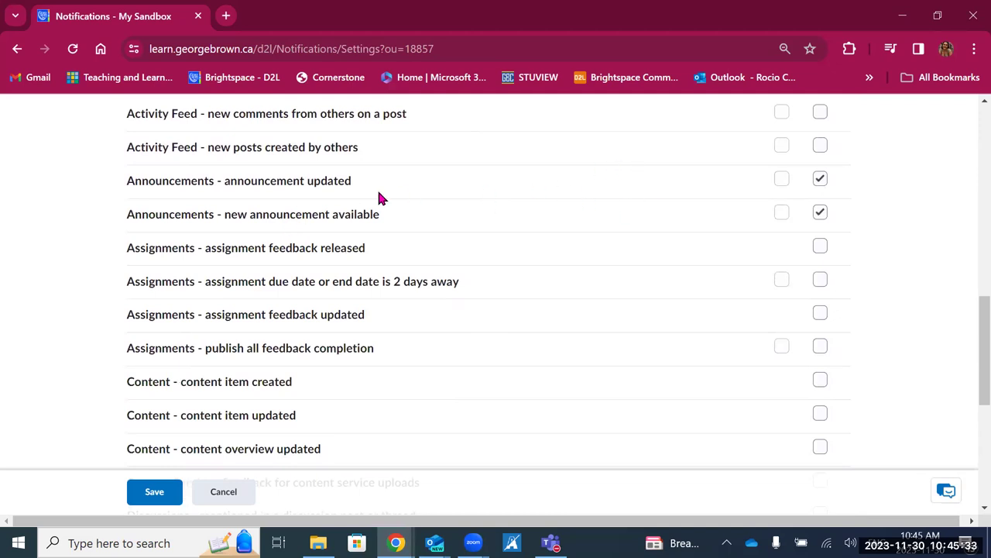
pyautogui.click(220, 498)
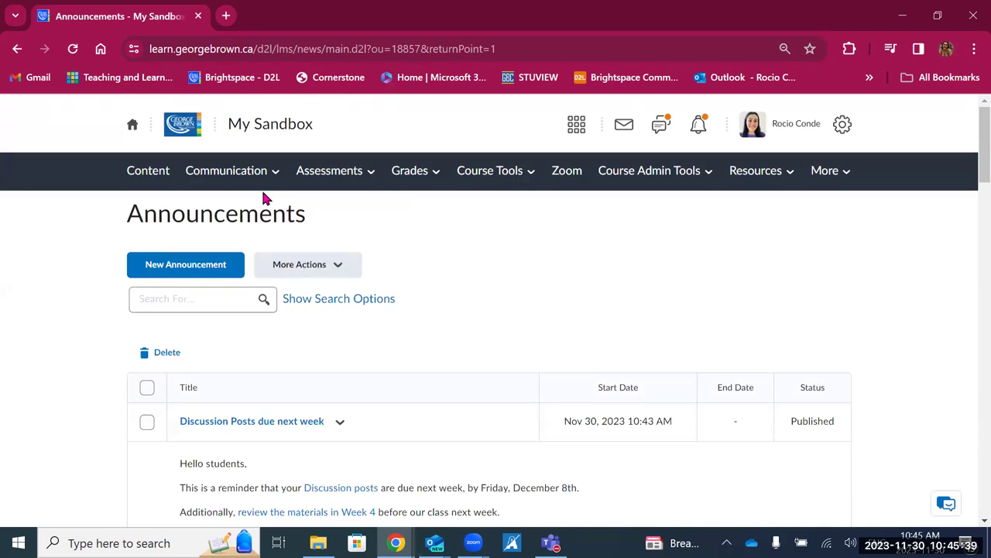
# - Open the My Sandbox course e-mail tool, examine the Address Book's recipient fields and filters, and close it
pyautogui.click(244, 175)
pyautogui.click(198, 244)
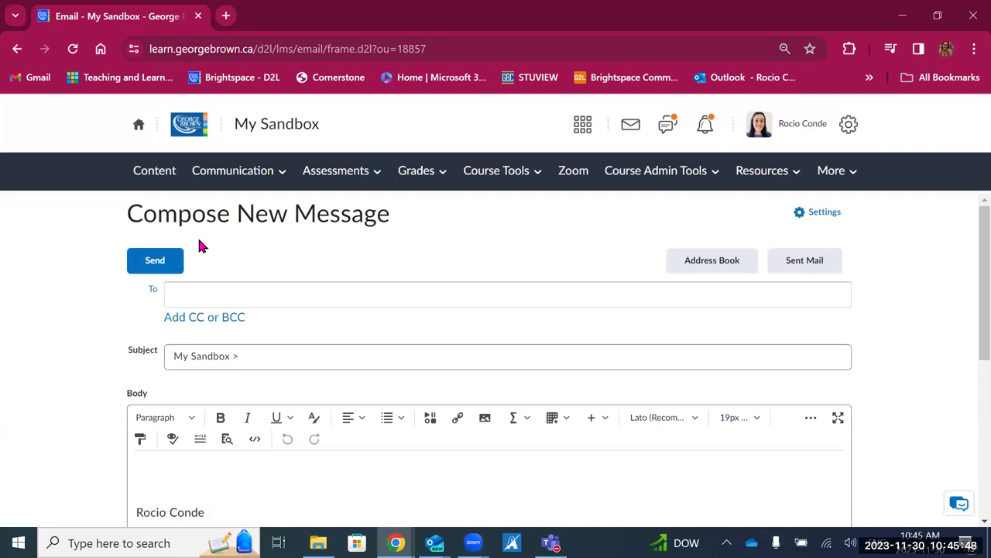
pyautogui.click(712, 261)
pyautogui.scroll(-4, 517, 373)
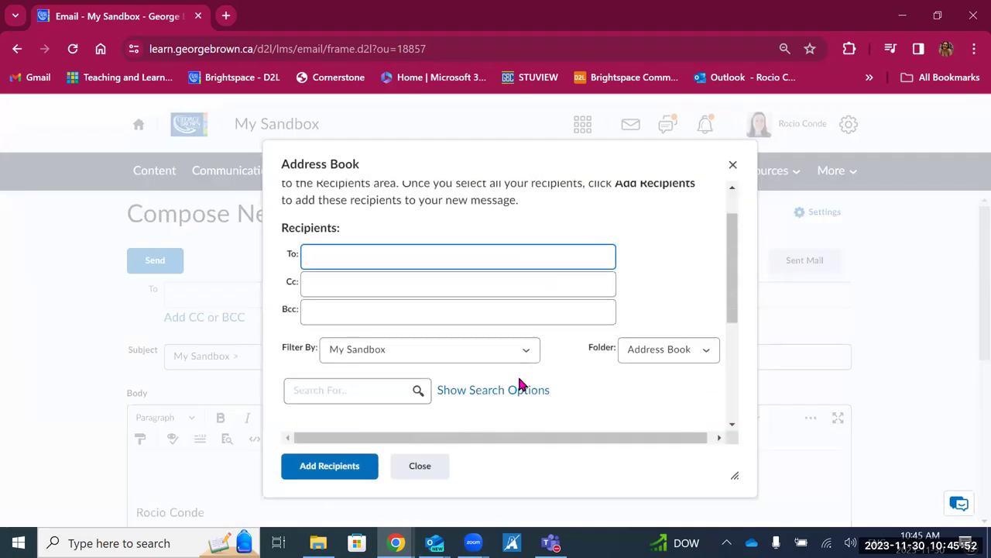
pyautogui.click(733, 165)
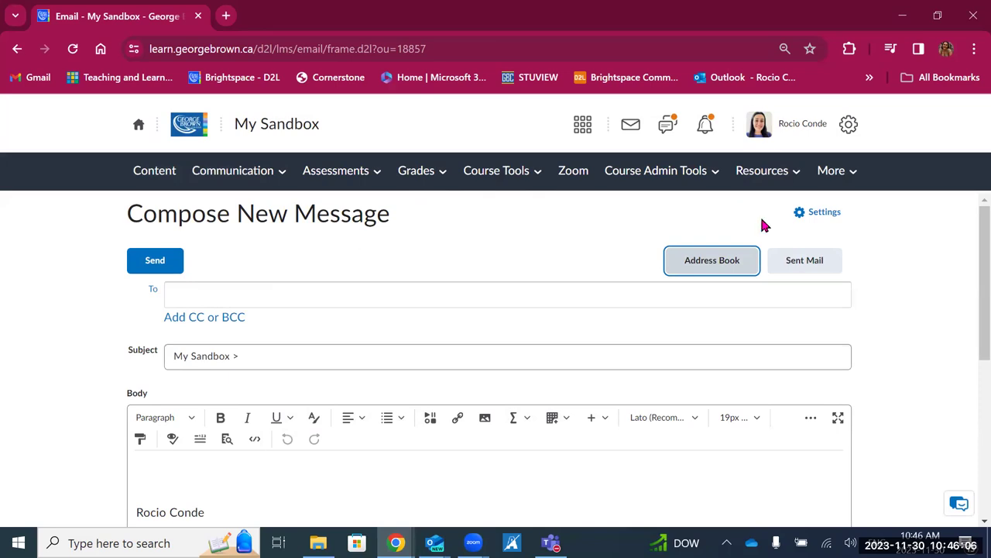
# - Open Sent Mail and look through the list of sent messages
pyautogui.click(800, 262)
pyautogui.scroll(-2, 474, 351)
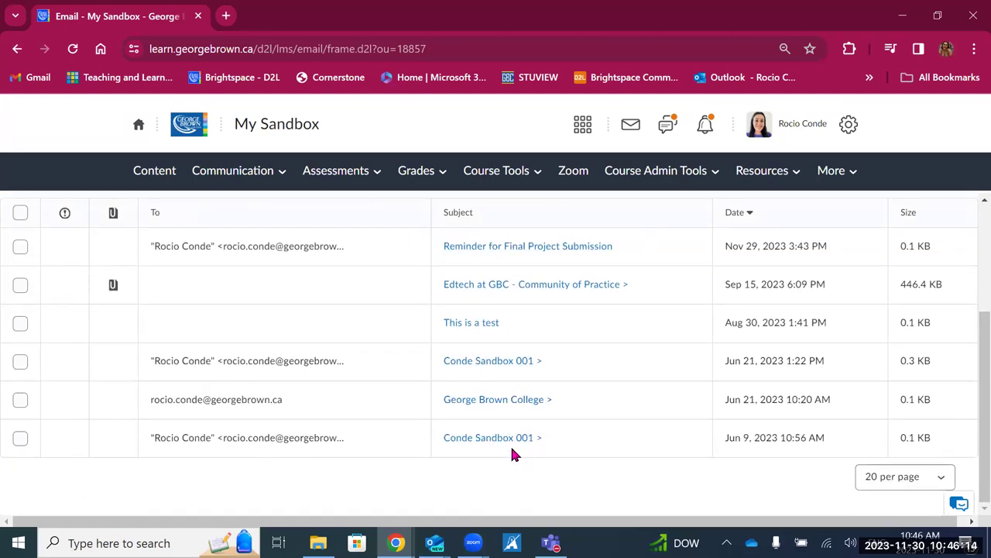
pyautogui.scroll(2, 485, 448)
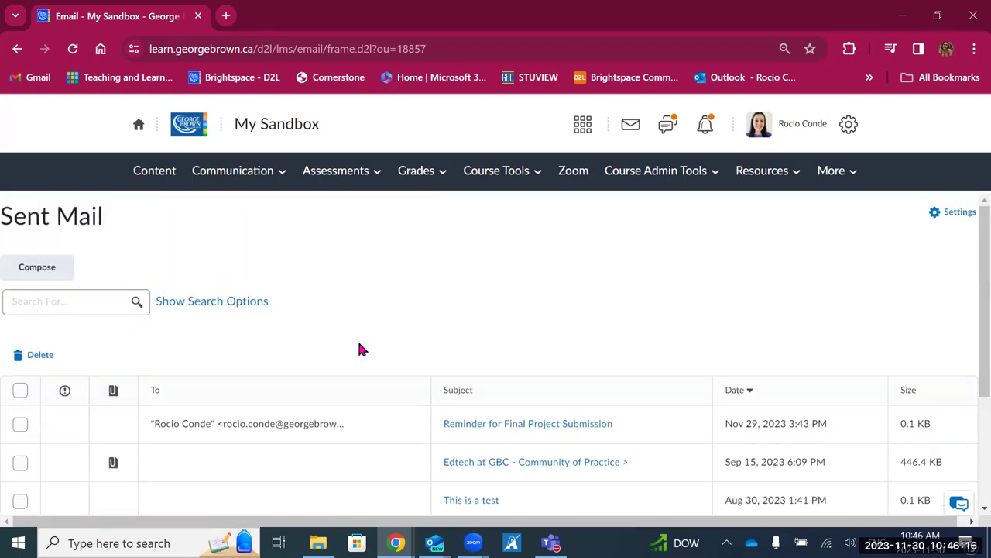
pyautogui.hscroll(-2, 207, 302)
# - Return from Sent Mail to composing a new course e-mail message
pyautogui.click(256, 168)
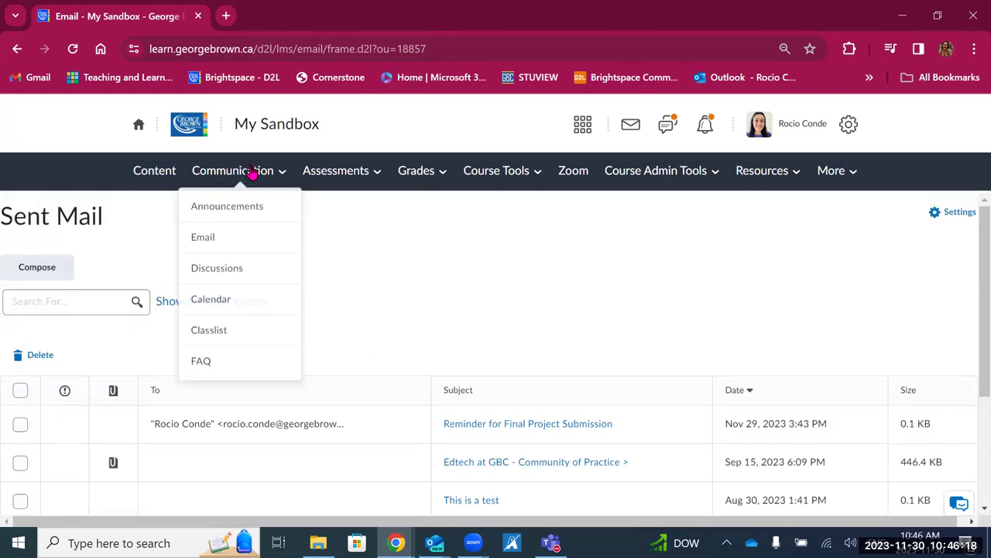
pyautogui.click(218, 239)
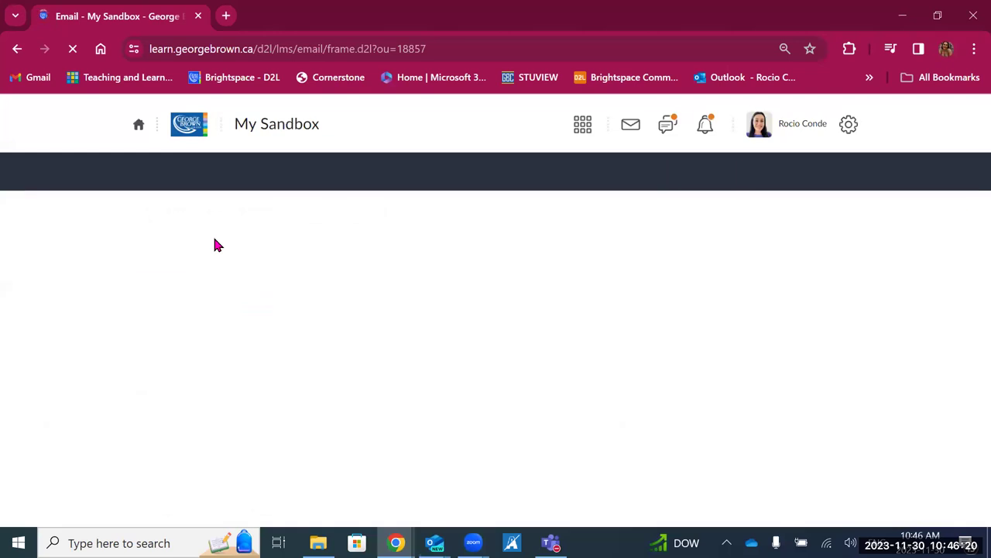
pyautogui.scroll(-1, 200, 260)
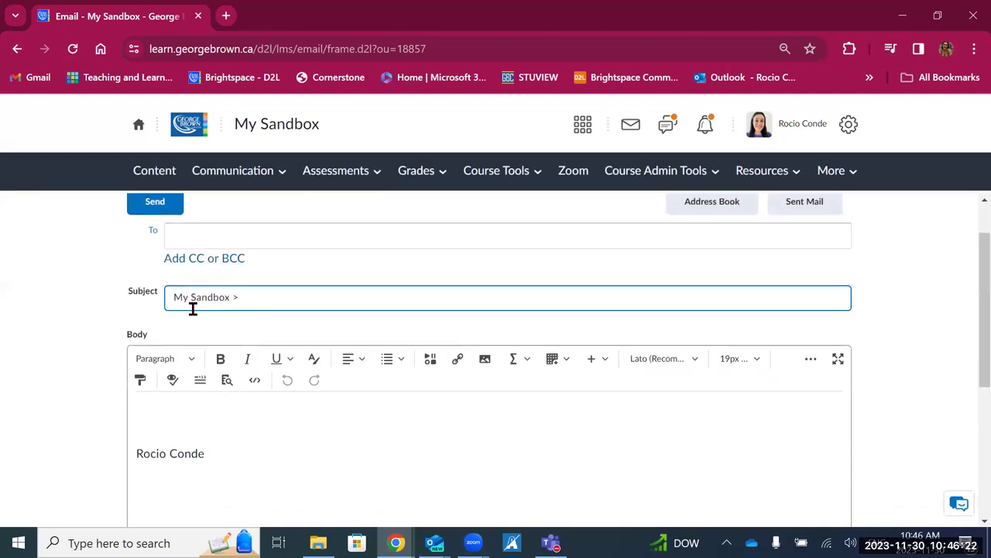
# - Try to add the instructor from the Address Book as a recipient without assigning a To, Cc or Bcc field
pyautogui.click(701, 206)
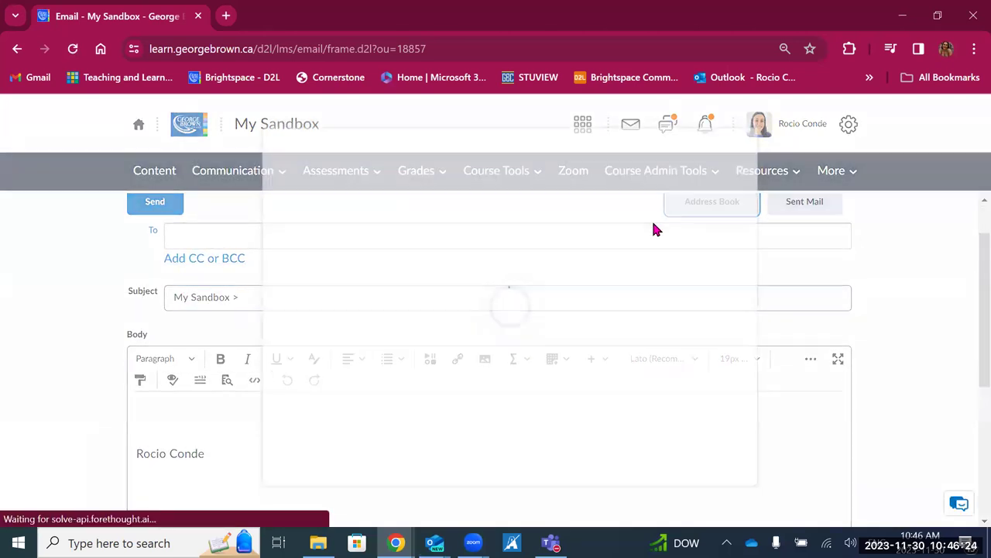
pyautogui.scroll(-3, 331, 393)
pyautogui.click(301, 385)
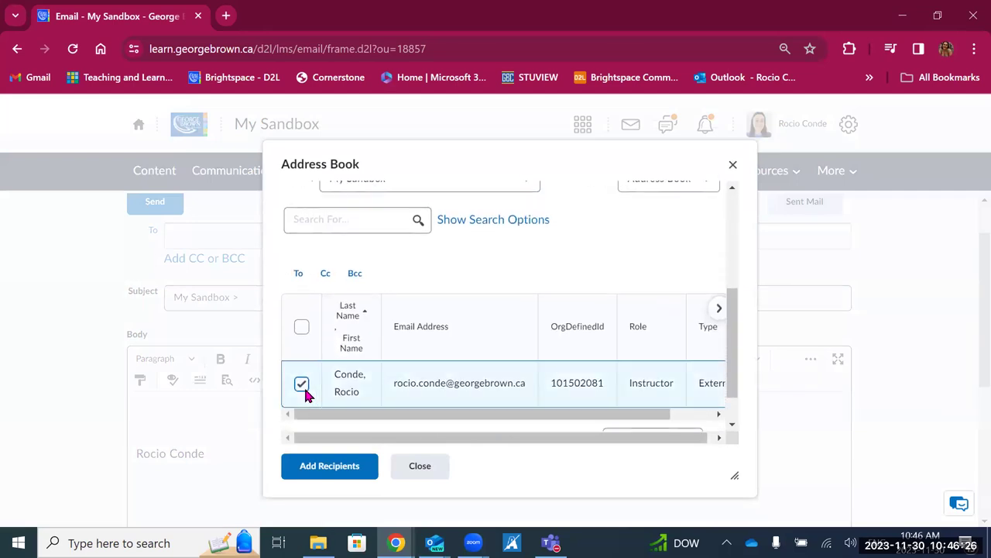
pyautogui.click(305, 465)
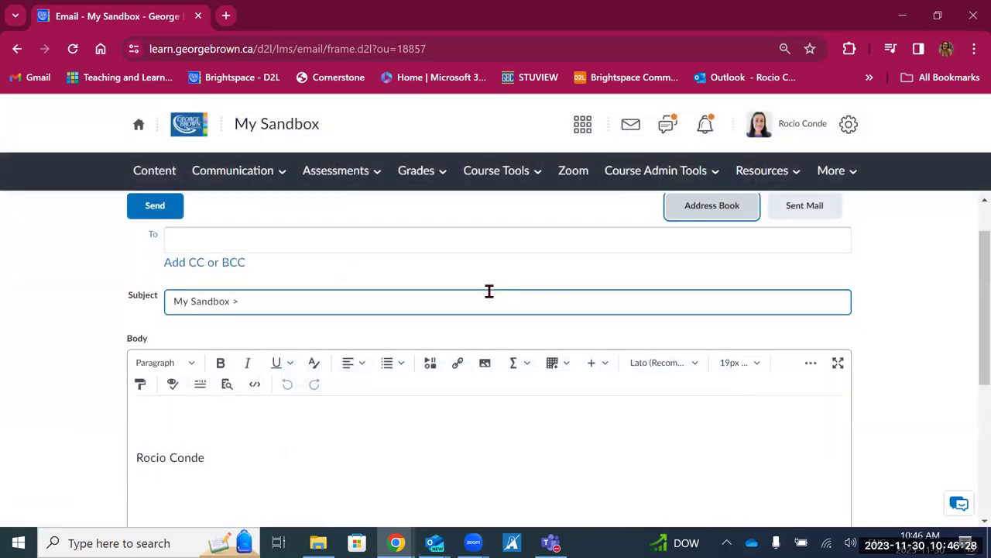
pyautogui.scroll(1, 489, 290)
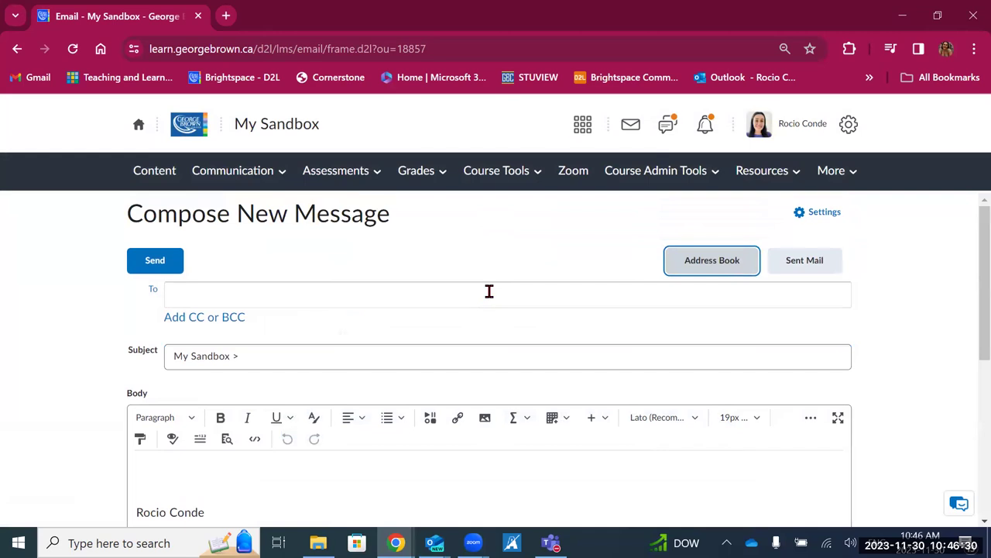
# - Select the instructor in the Address Book, assign the entry to the To field, and add it to the message's recipients
pyautogui.click(695, 270)
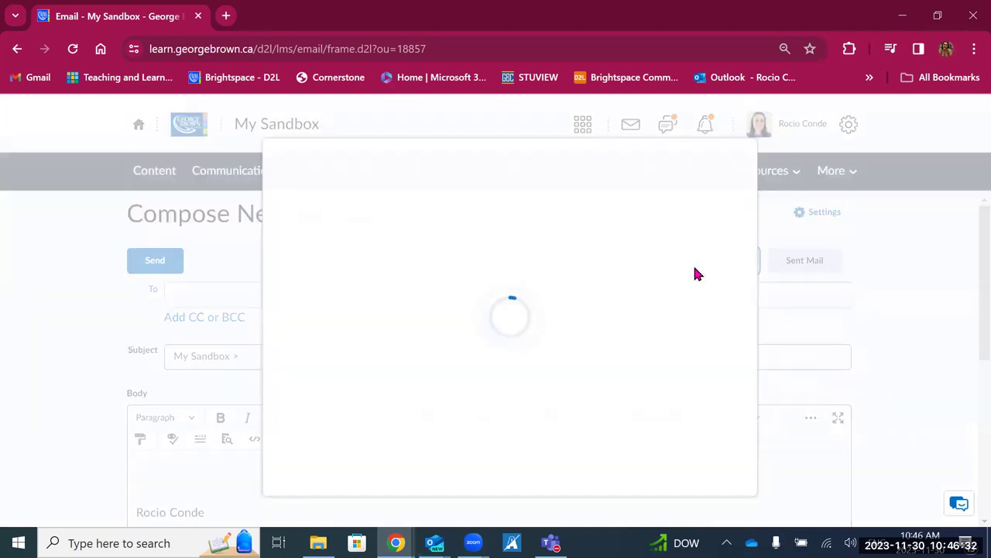
pyautogui.scroll(-3, 577, 285)
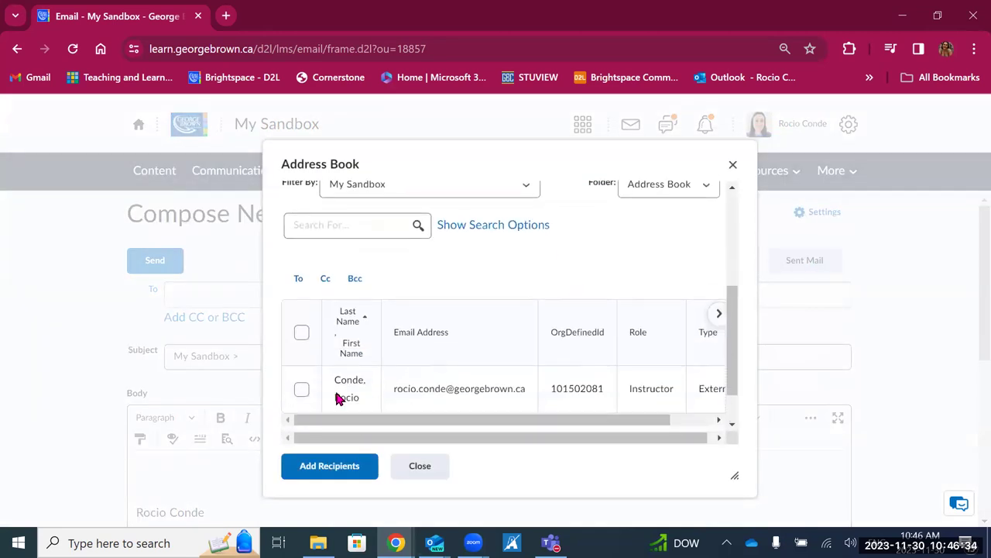
pyautogui.click(302, 390)
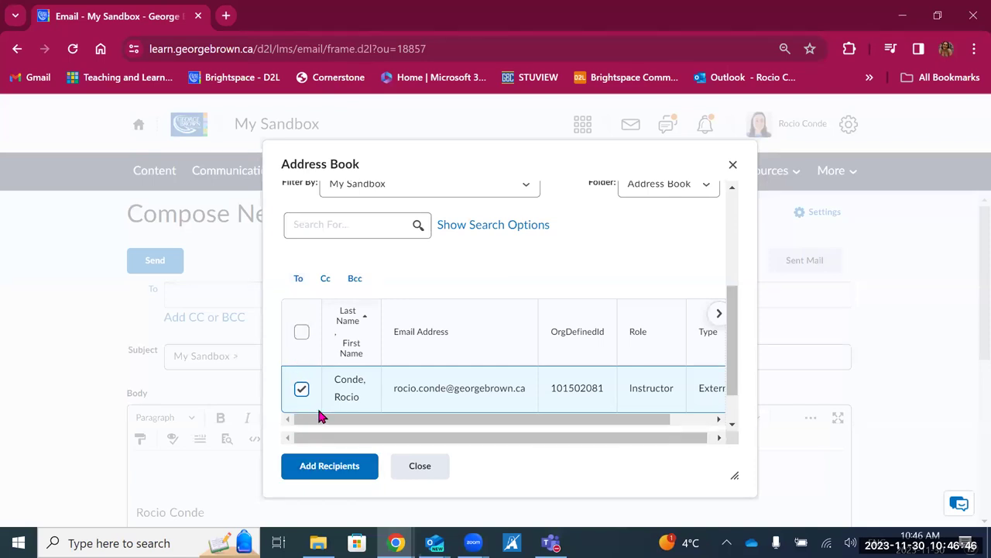
pyautogui.click(298, 283)
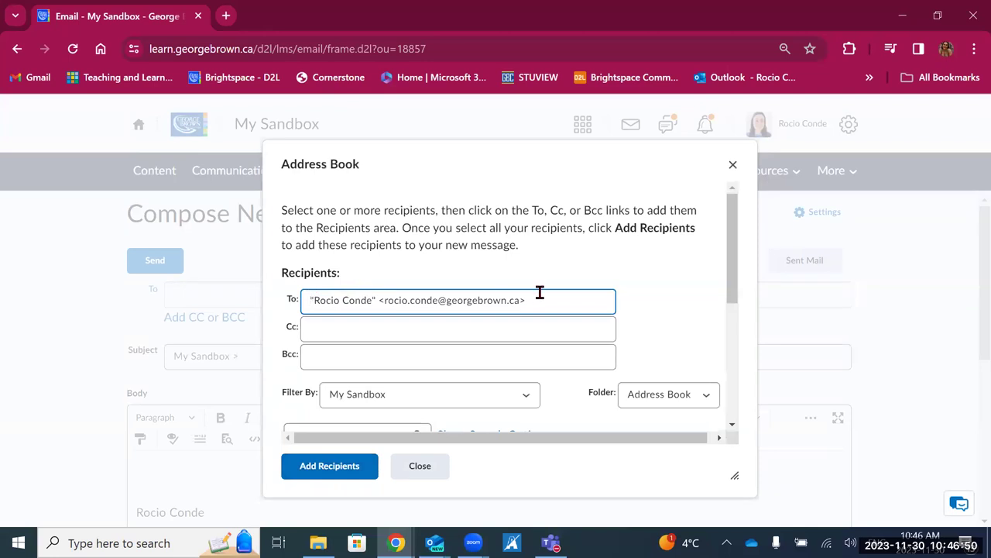
pyautogui.click(334, 469)
# - Replace the subject with "Office Hour rescheduled" and write a greeting and body text about rescheduling the office hour, asking what time works tomorrow
pyautogui.click(208, 357)
pyautogui.tripleClick(180, 358)
pyautogui.press('BackSpace')
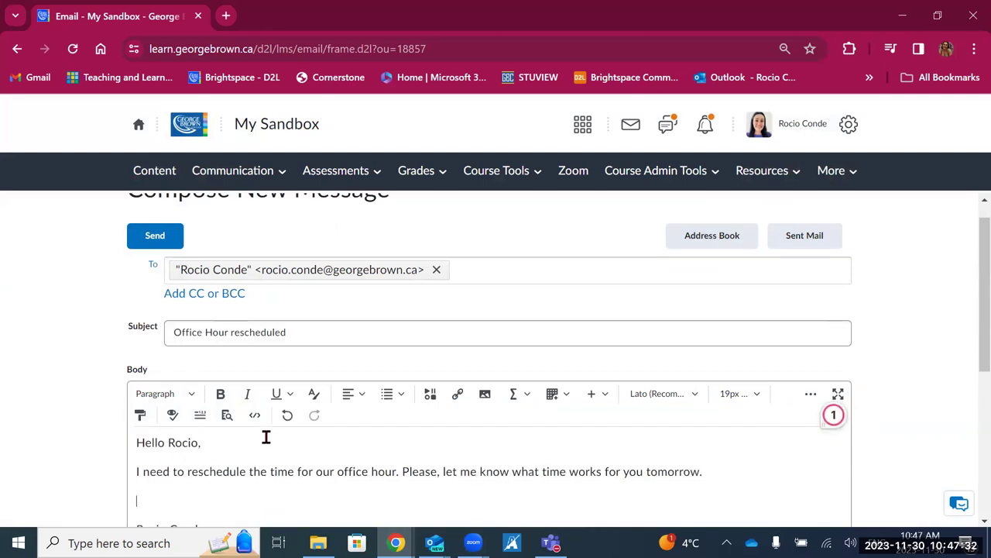
# - Examine the message editor's tools and the attachment options, including those for recording video or audio
pyautogui.scroll(-1, 266, 436)
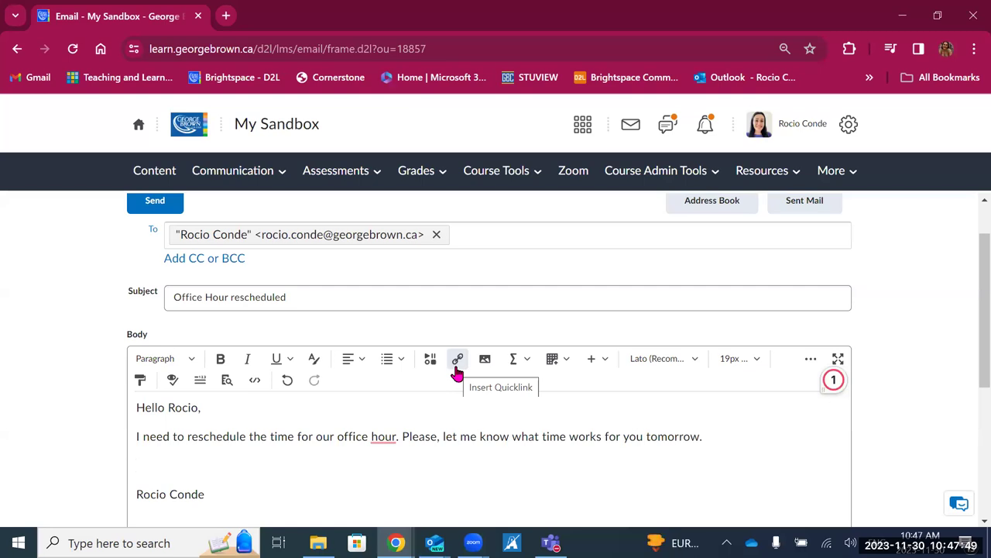
pyautogui.scroll(-3, 457, 374)
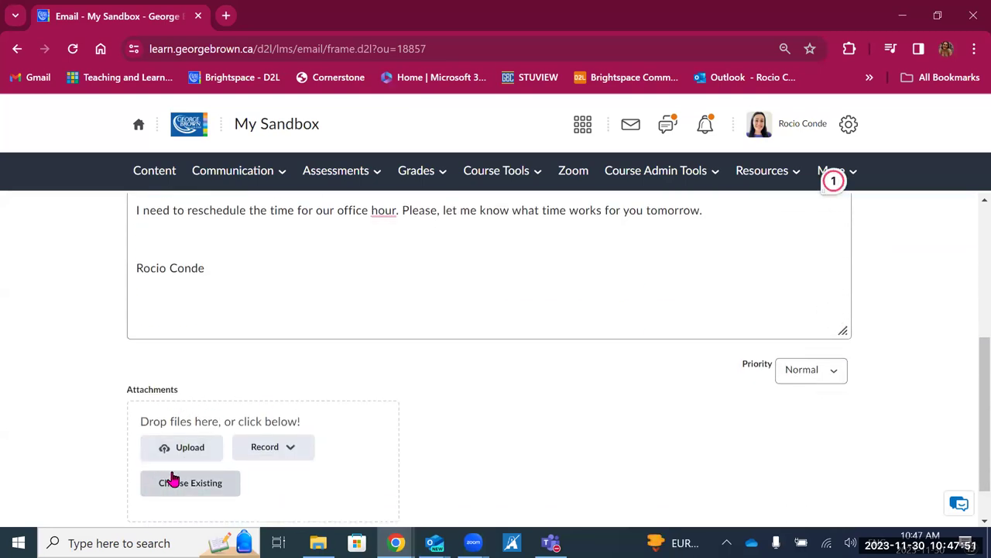
pyautogui.click(267, 449)
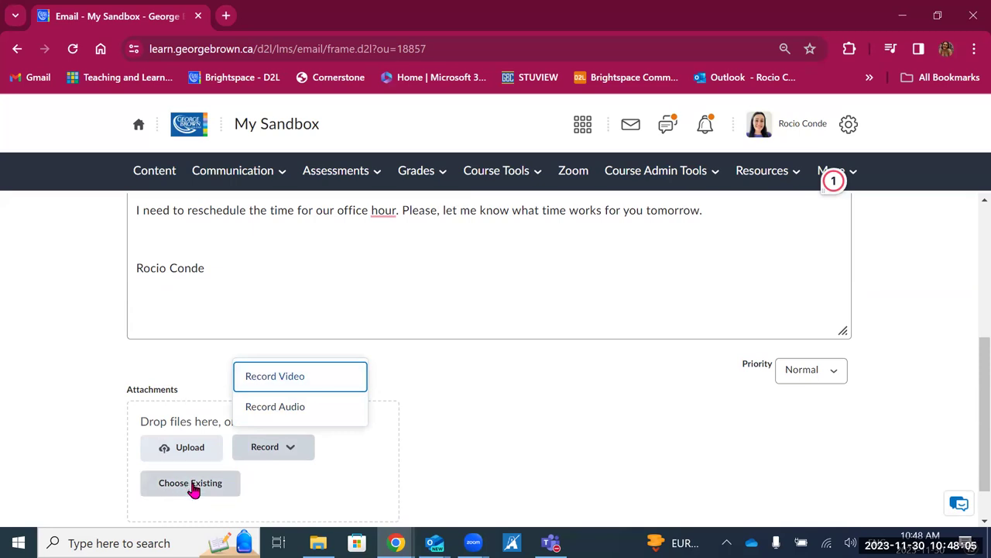
pyautogui.click(462, 427)
pyautogui.scroll(-1, 462, 427)
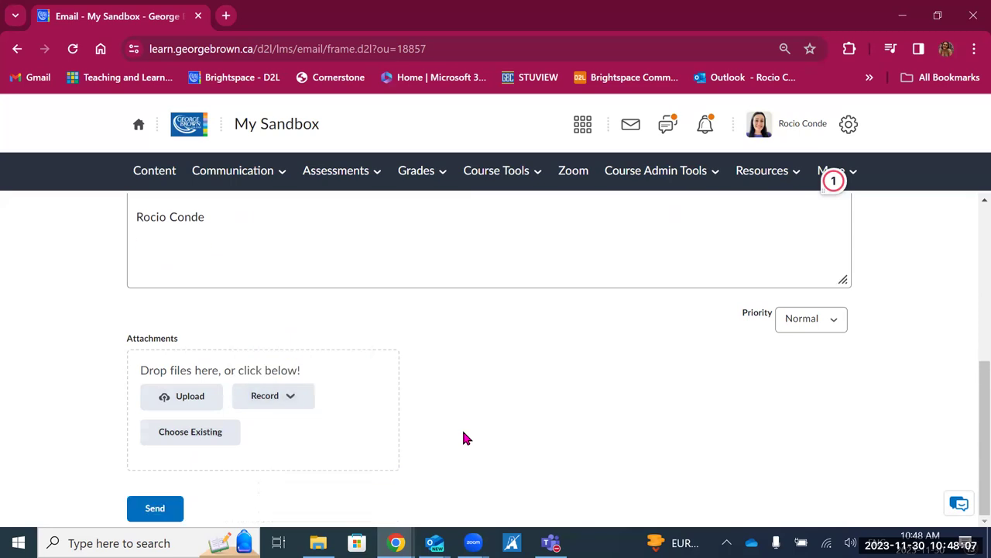
# - Examine the message's Priority choices and look over the composed draft
pyautogui.click(821, 318)
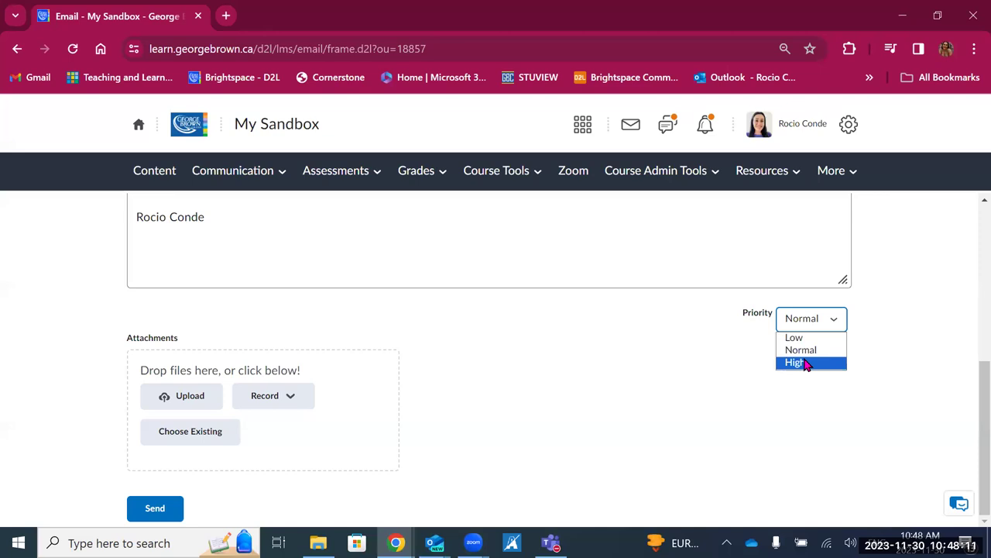
pyautogui.click(626, 426)
pyautogui.scroll(5, 614, 420)
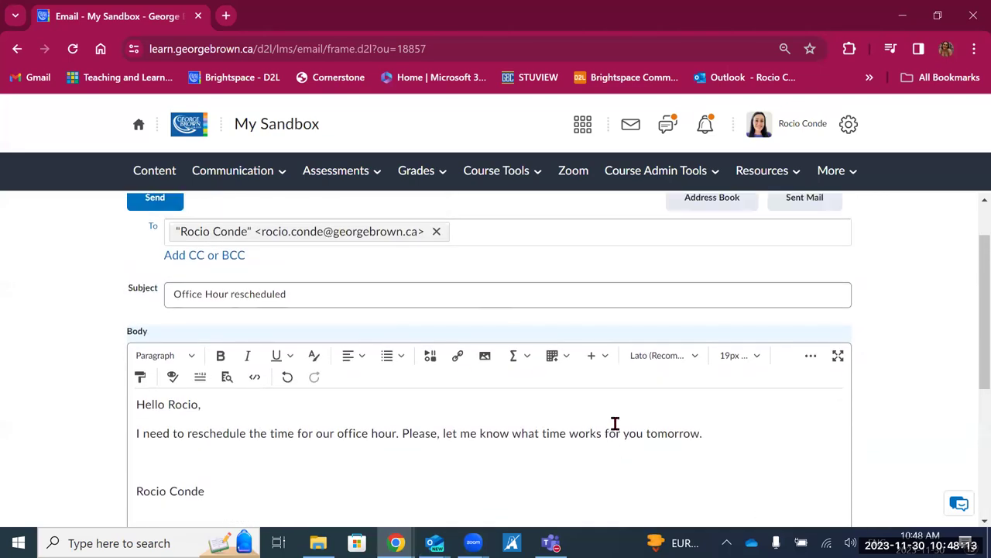
pyautogui.scroll(-5, 587, 438)
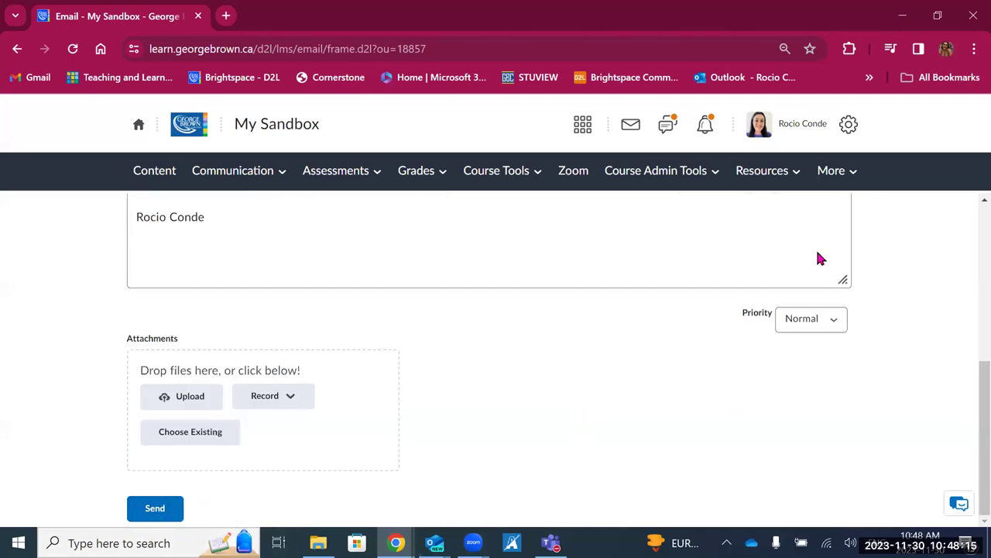
pyautogui.scroll(2, 846, 250)
pyautogui.scroll(2, 847, 250)
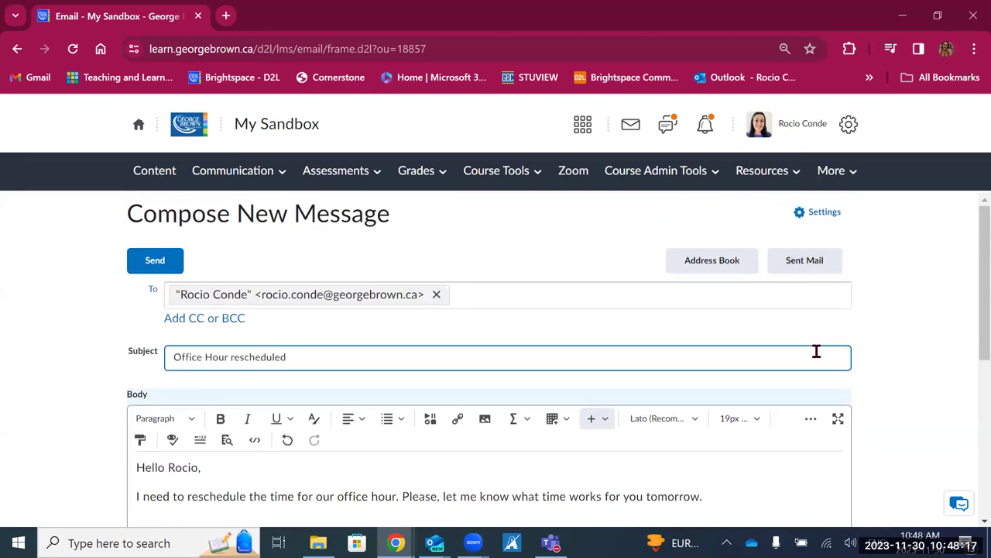
# - Open the e-mail settings, review the outgoing copy, signature and Address Book display options, and save the settings
pyautogui.click(823, 216)
pyautogui.scroll(-1, 323, 378)
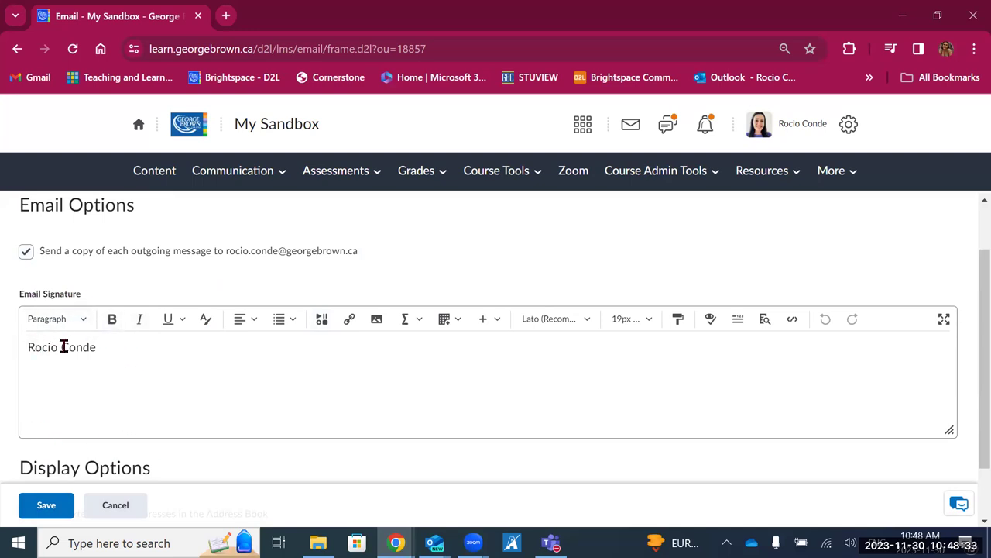
pyautogui.scroll(-1, 126, 356)
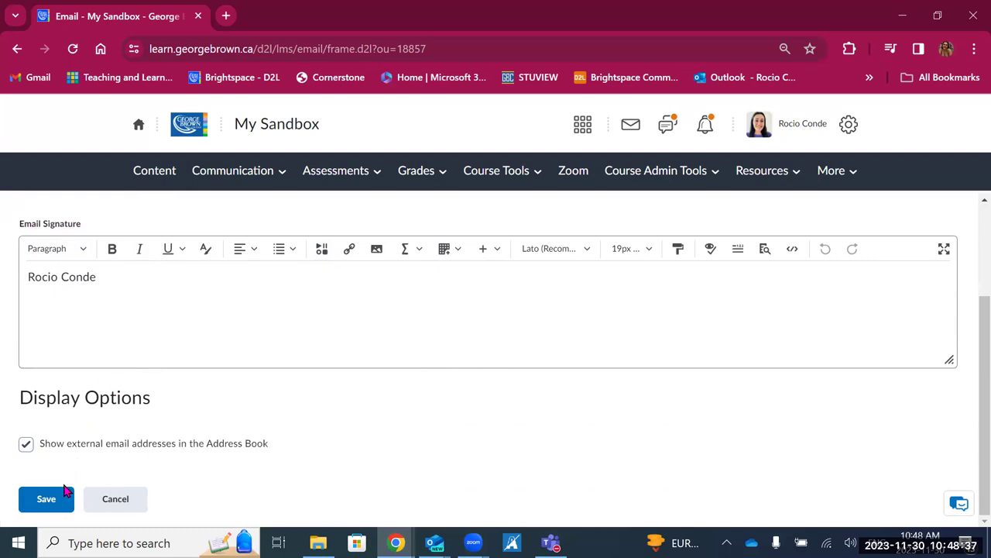
pyautogui.click(42, 506)
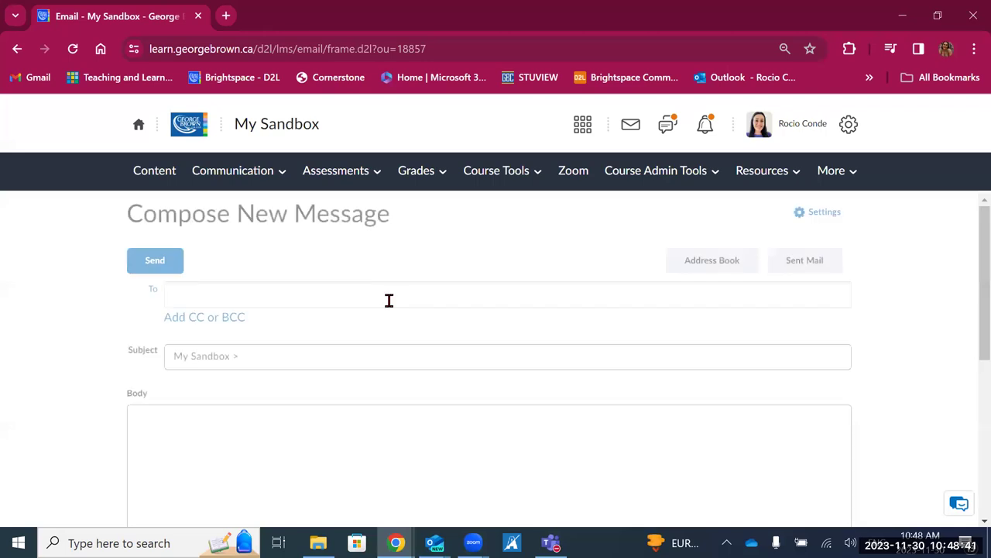
# - Switch to the course "Sample course May 8 Hour cohort" and open its e-mail composer
pyautogui.scroll(-2, 343, 405)
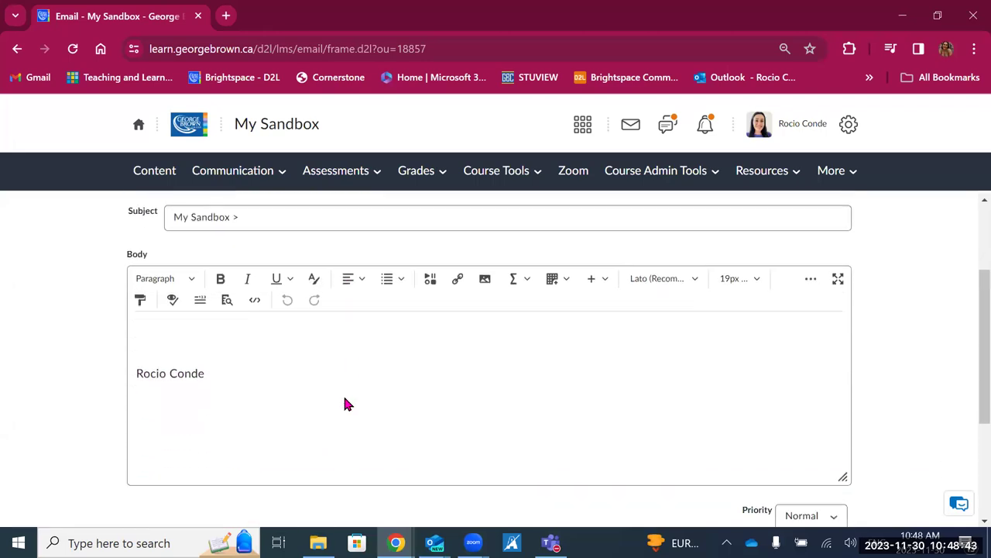
pyautogui.scroll(2, 347, 404)
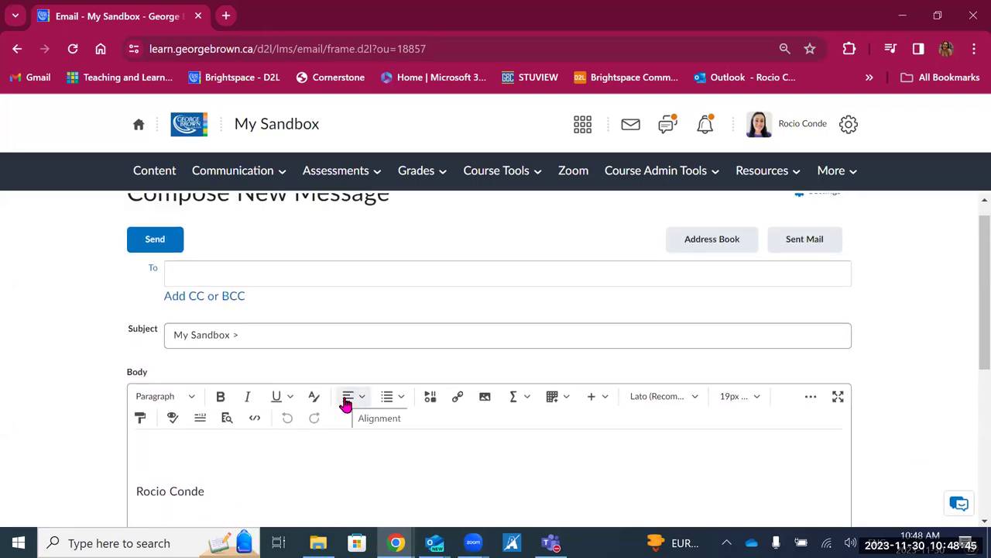
pyautogui.click(579, 130)
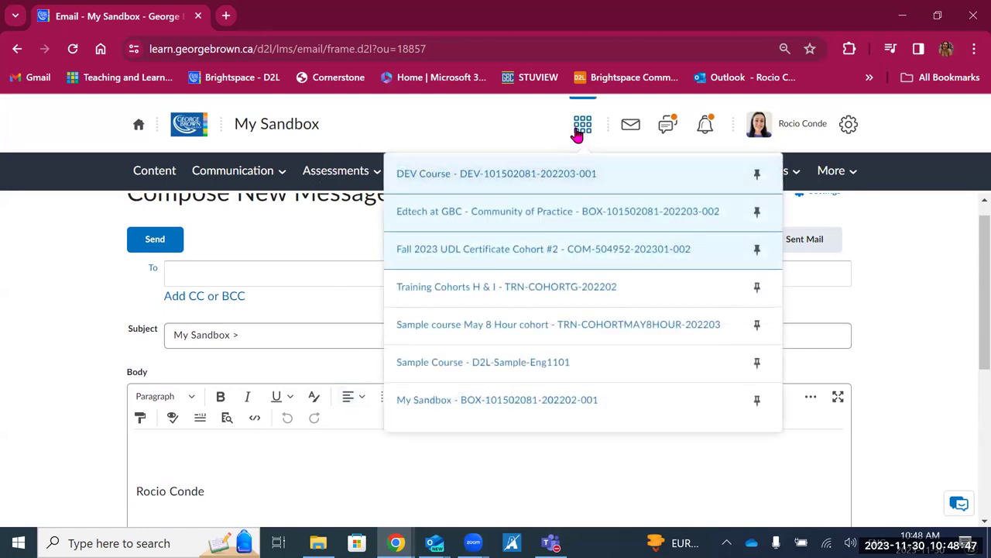
pyautogui.click(529, 329)
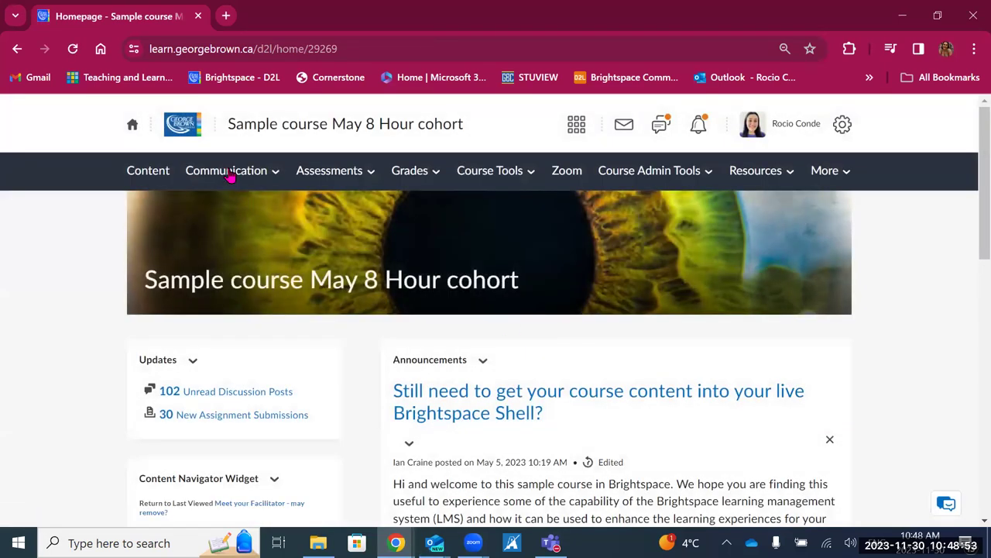
pyautogui.click(229, 176)
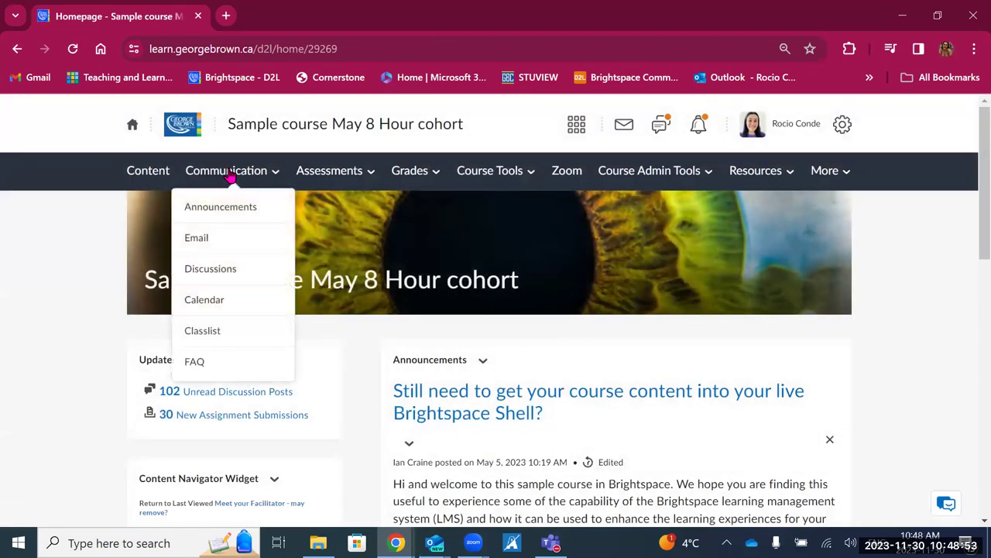
pyautogui.click(198, 240)
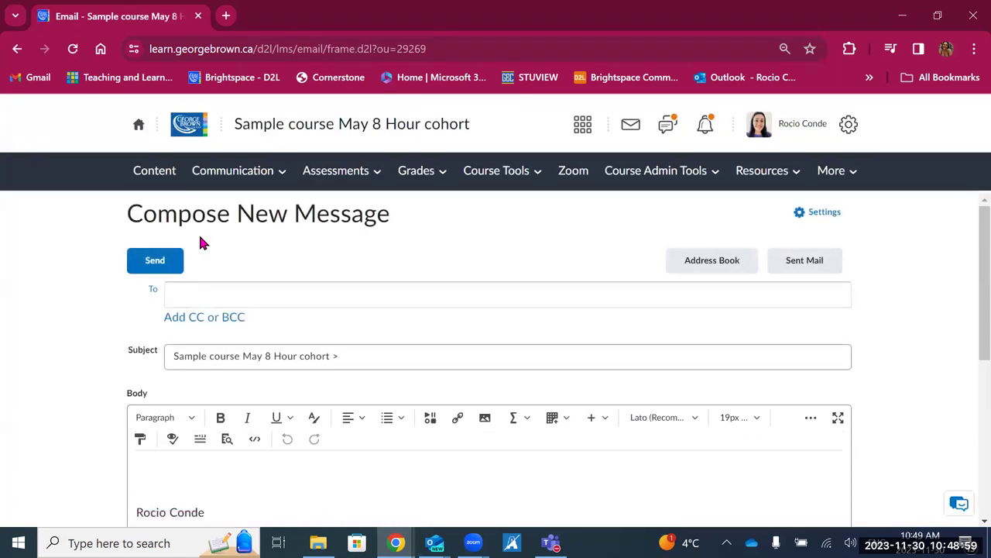
# - Open the Address Book and look through the course's user list and its paging options
pyautogui.click(728, 261)
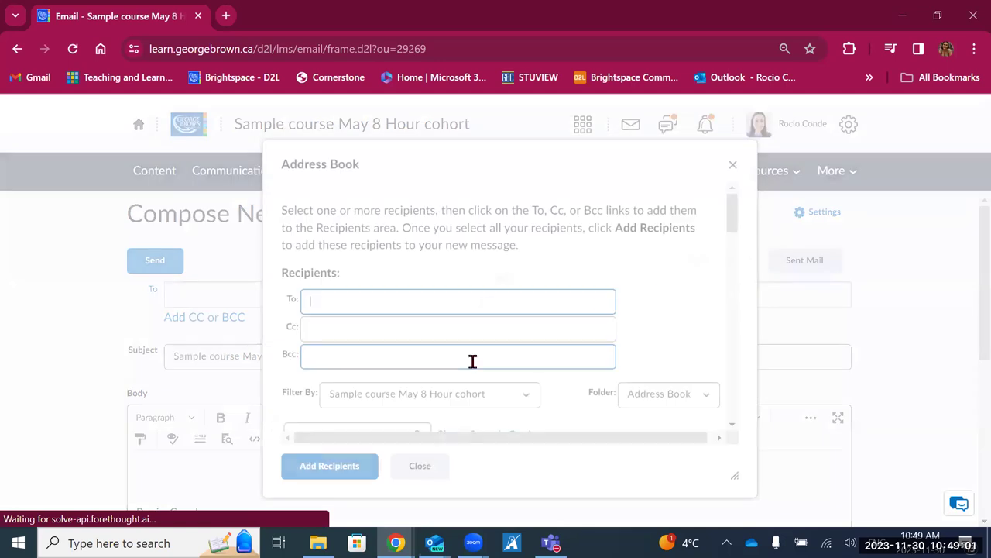
pyautogui.scroll(-4, 472, 364)
pyautogui.scroll(2, 473, 364)
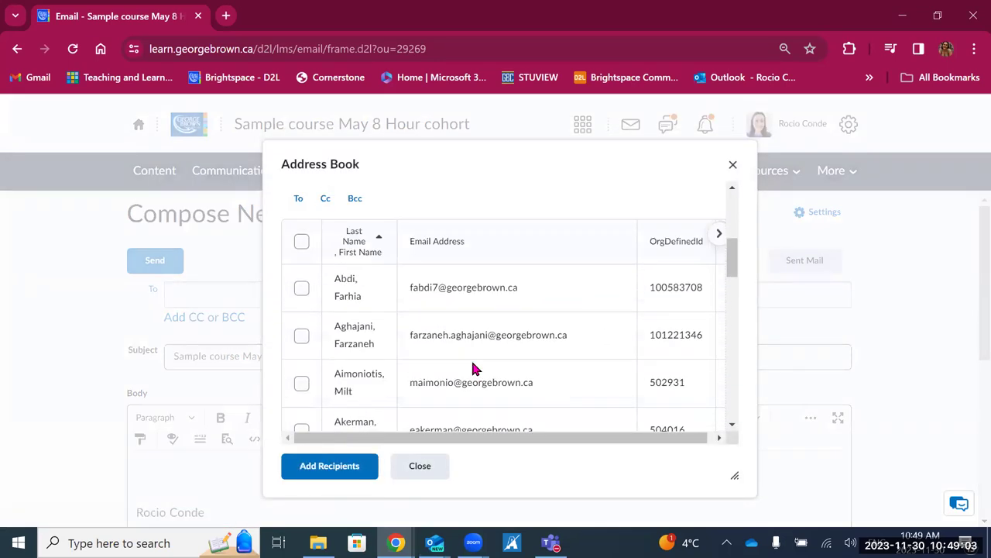
pyautogui.scroll(-8, 472, 353)
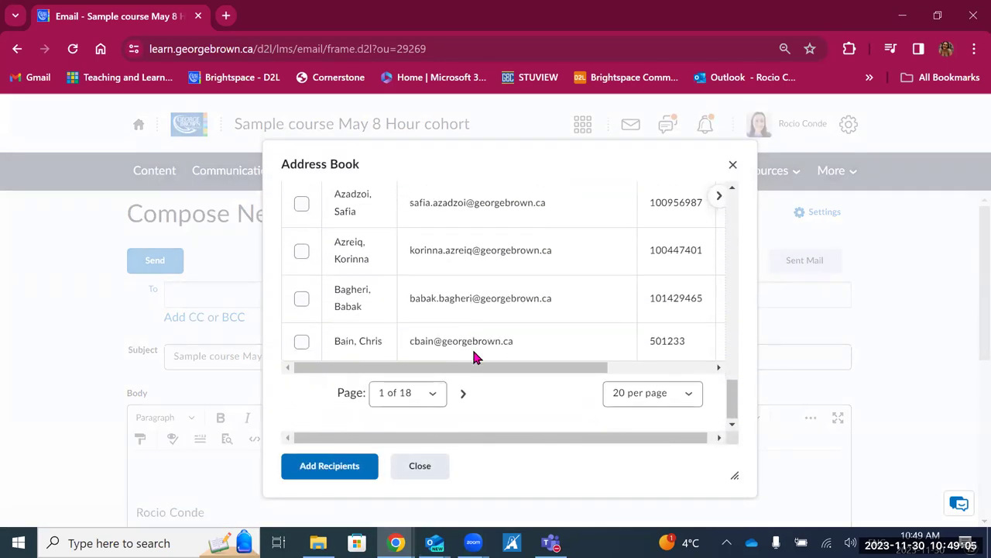
pyautogui.scroll(8, 372, 345)
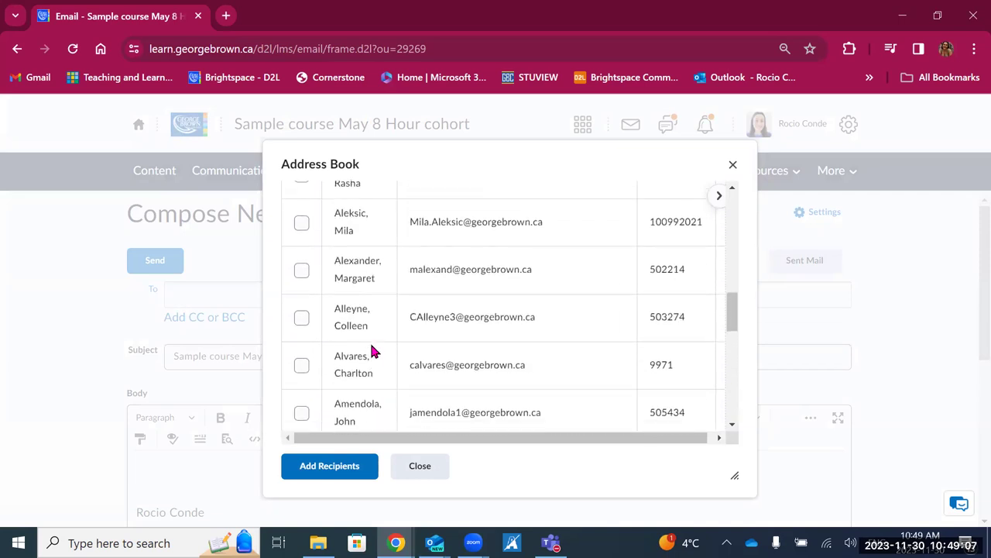
pyautogui.scroll(1, 379, 333)
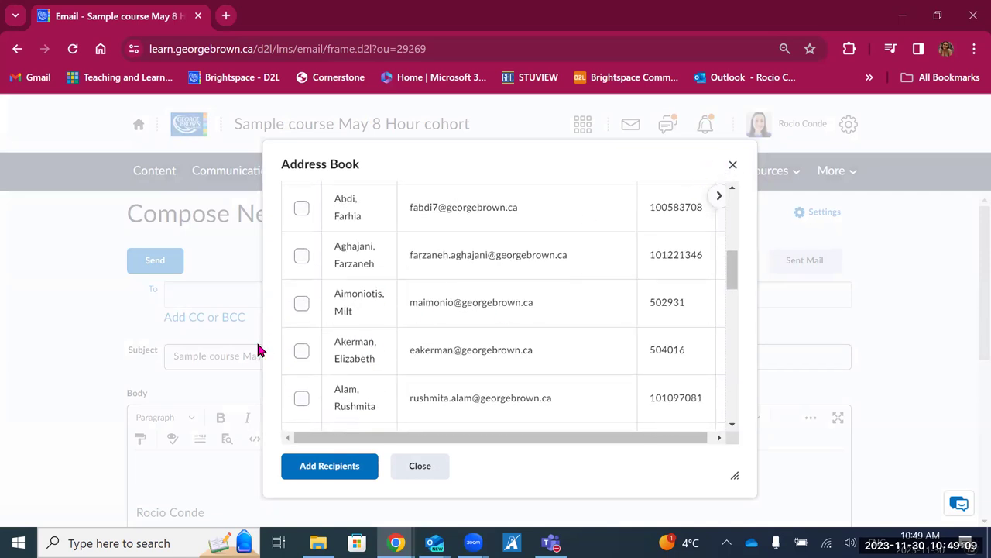
pyautogui.scroll(3, 348, 305)
pyautogui.scroll(-2, 317, 372)
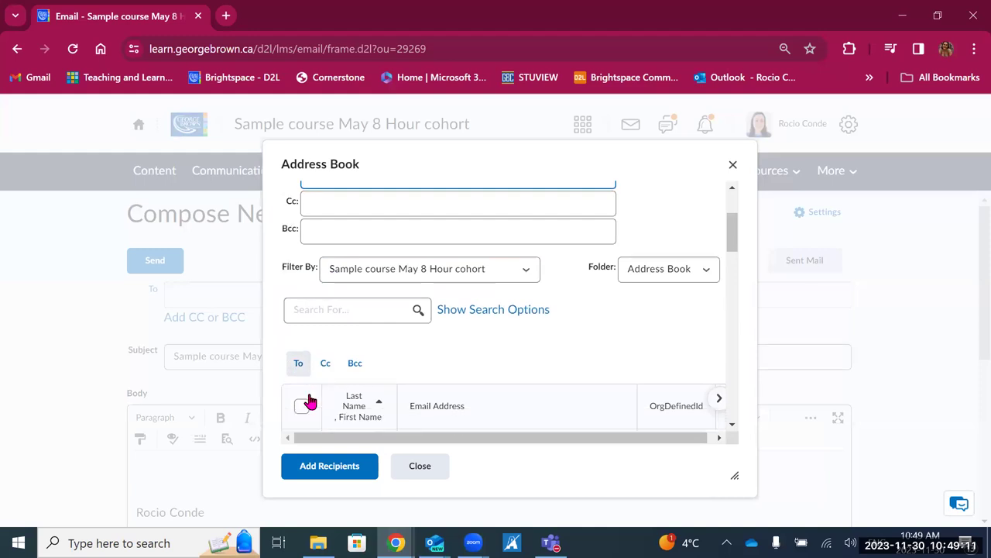
# - Select all users on the first Address Book page, put them in Bcc, and add them to the message as recipients
pyautogui.click(302, 322)
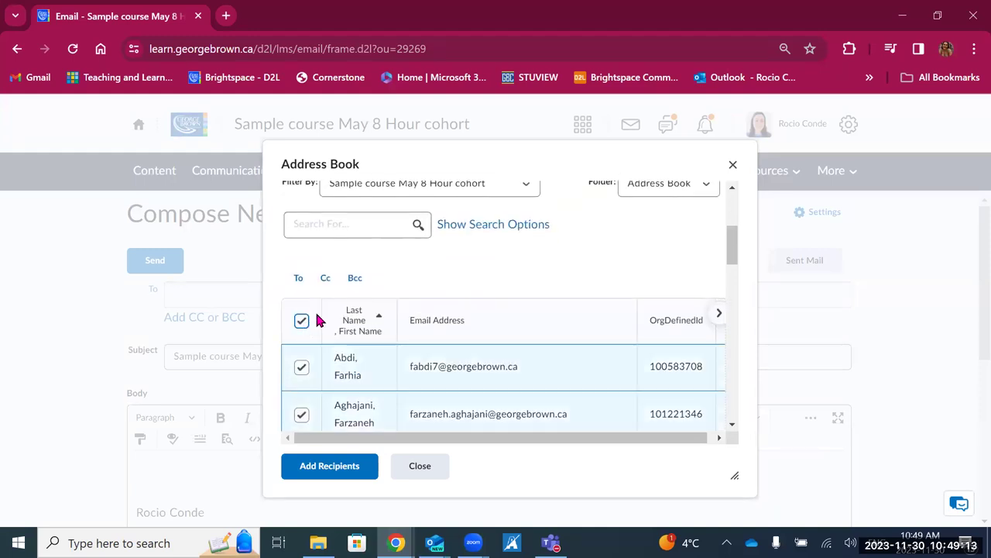
pyautogui.click(354, 289)
pyautogui.scroll(-2, 434, 288)
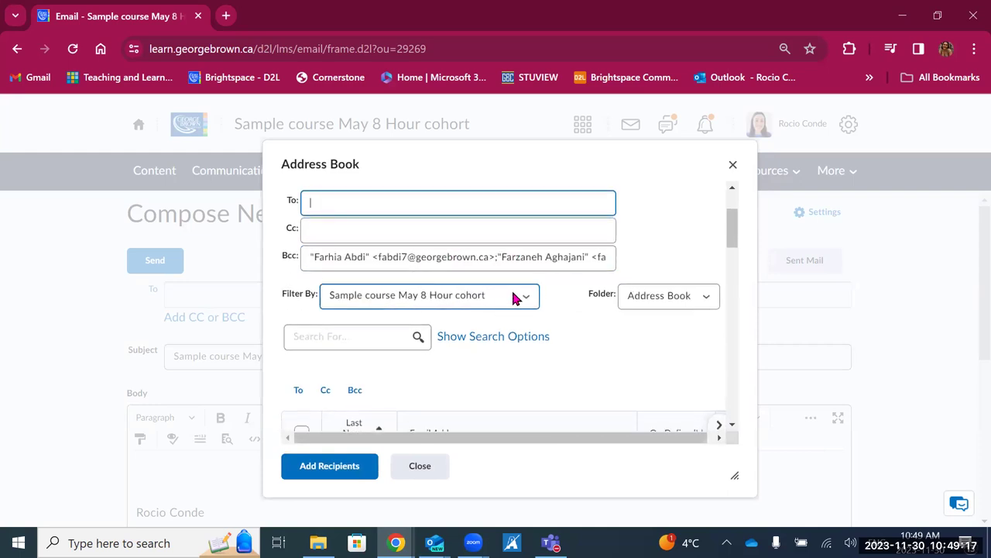
pyautogui.scroll(-10, 376, 396)
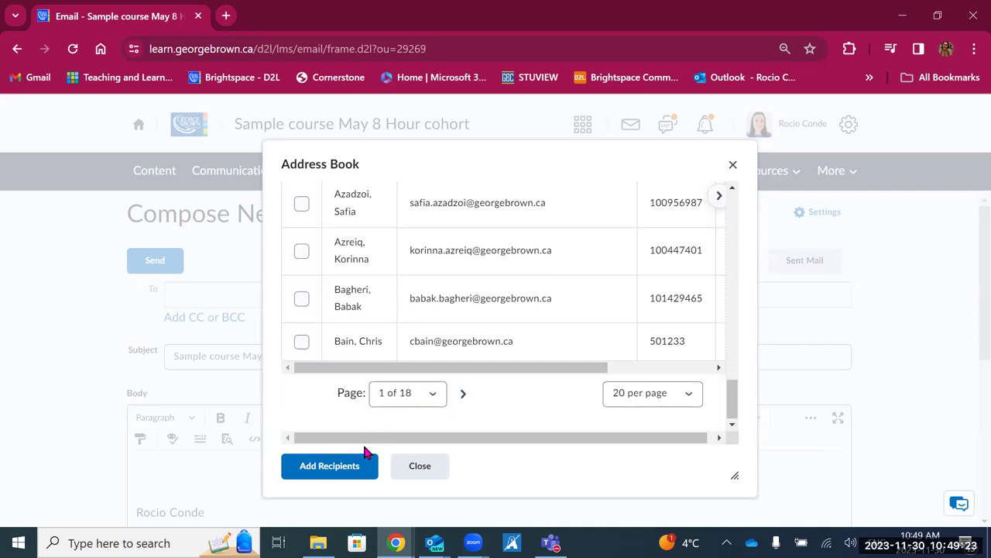
pyautogui.click(327, 469)
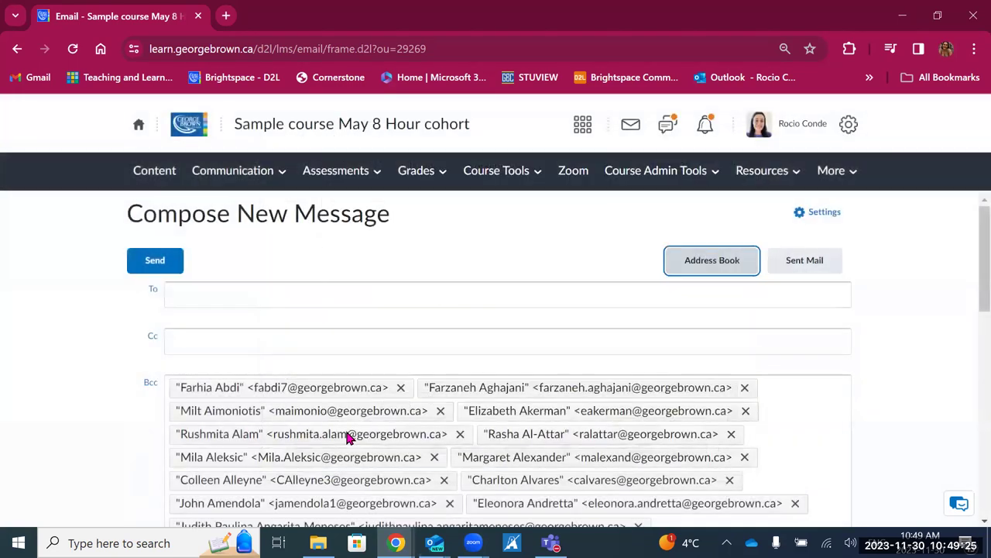
pyautogui.scroll(-4, 348, 436)
pyautogui.scroll(1, 349, 379)
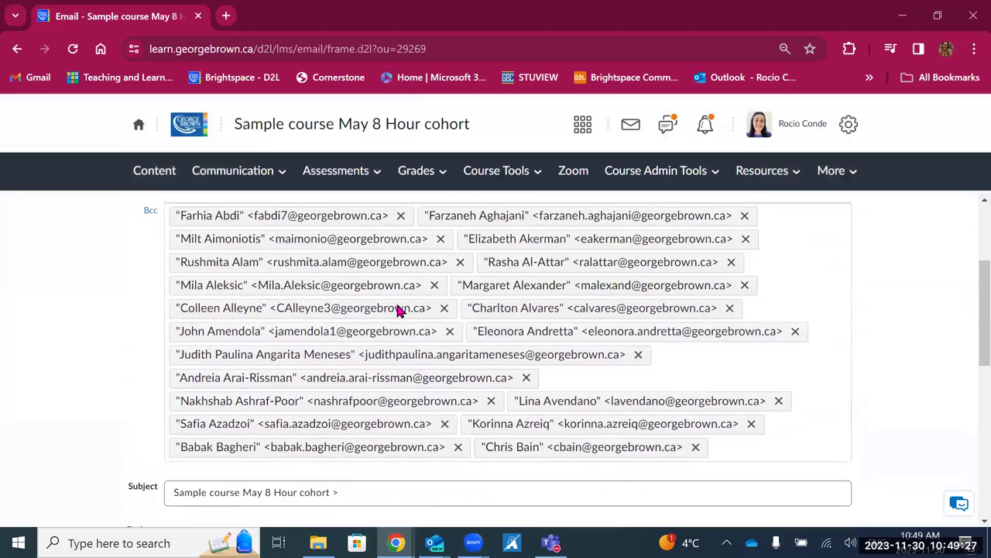
# - Open the course's Classlist and examine its columns, including the full Last Accessed column
pyautogui.click(227, 173)
pyautogui.click(226, 330)
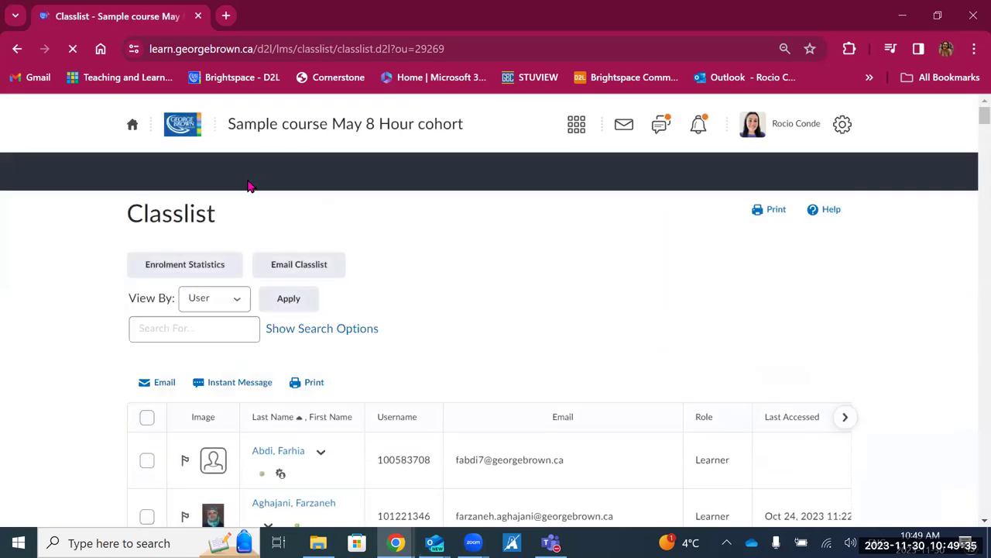
pyautogui.scroll(-3, 249, 419)
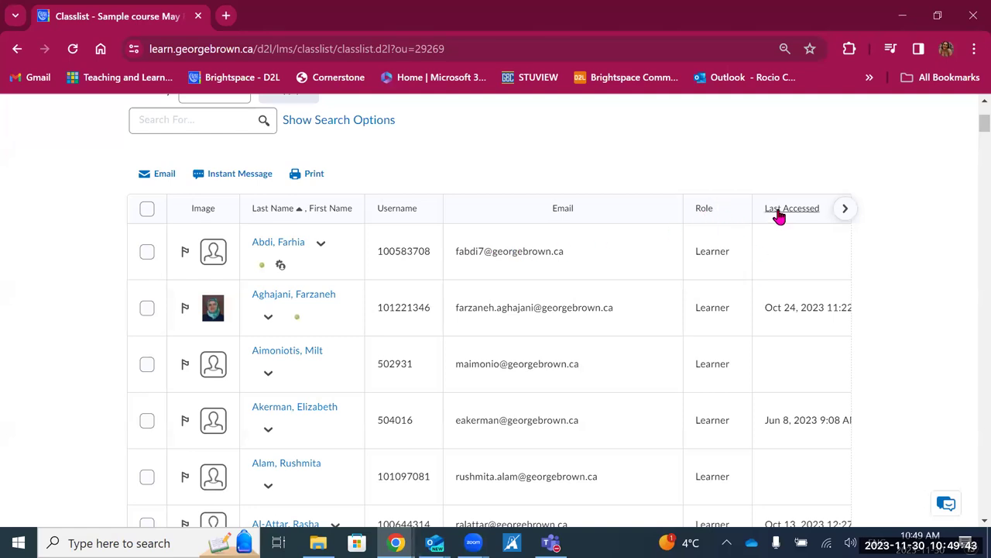
pyautogui.click(843, 210)
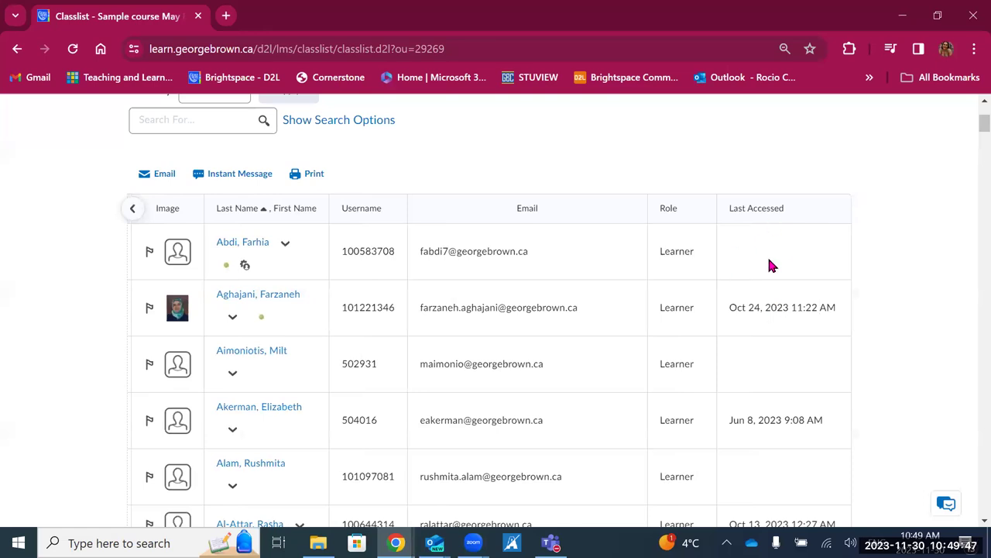
pyautogui.scroll(3, 336, 296)
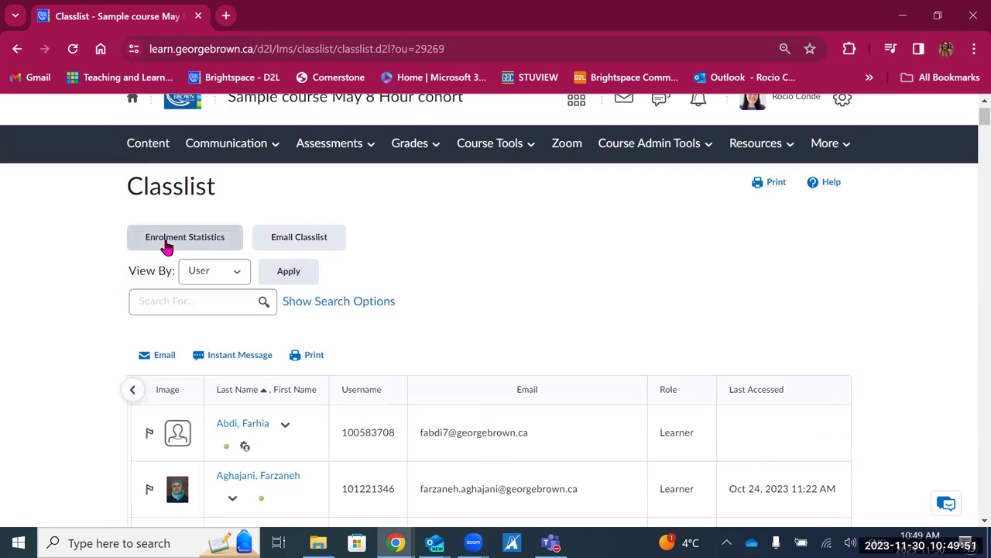
# - Open the Email Classlist page, look over the listed users, and start an e-mail to the whole class
pyautogui.click(317, 244)
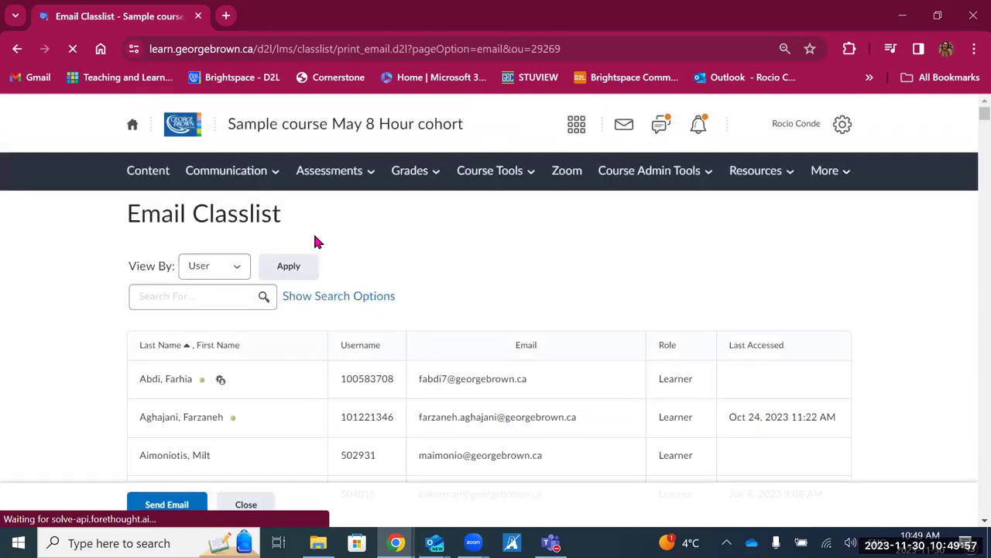
pyautogui.scroll(-3, 396, 234)
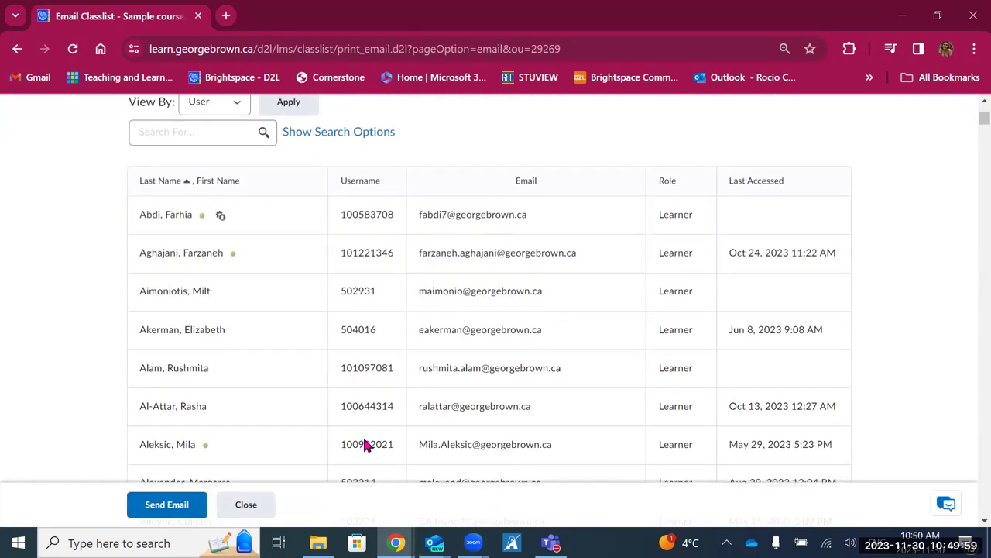
pyautogui.scroll(-1, 348, 448)
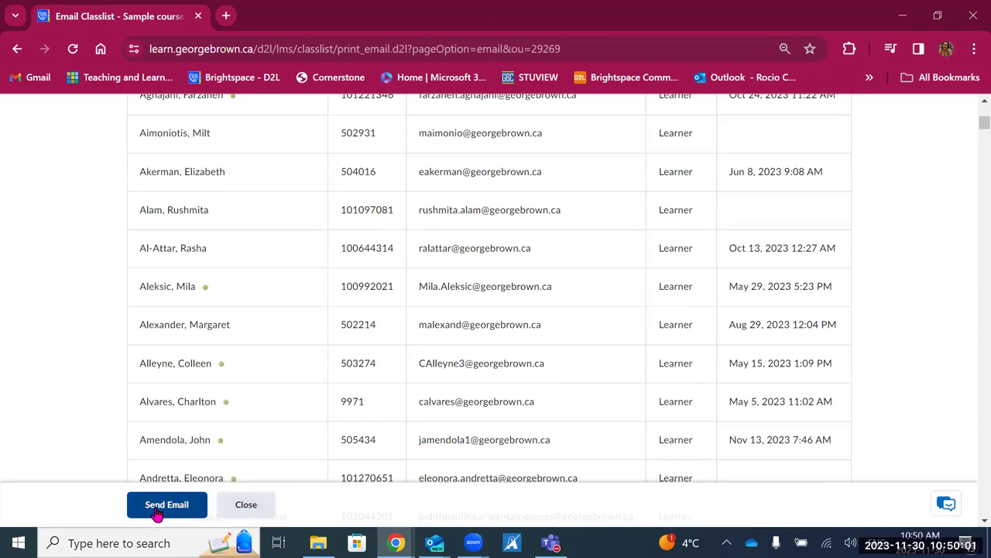
pyautogui.click(166, 505)
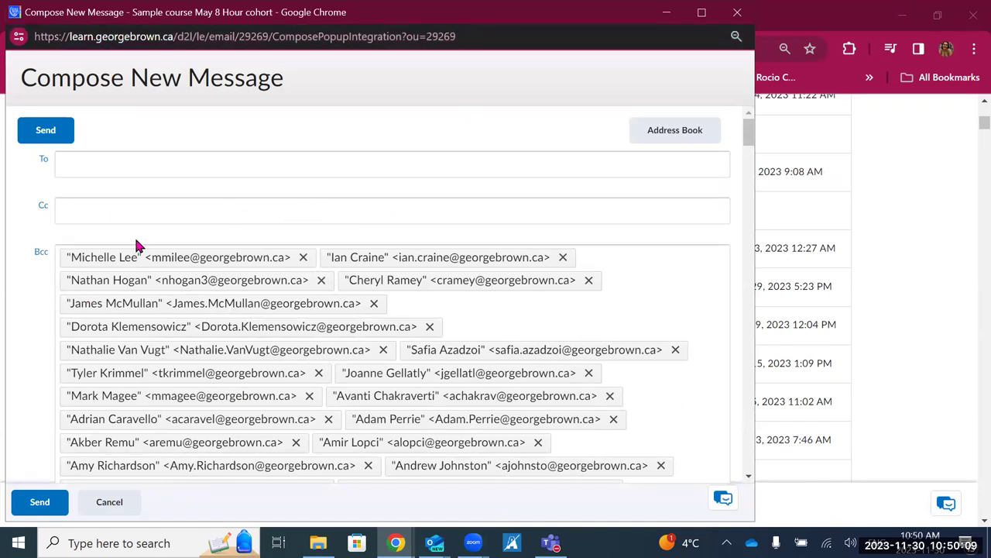
# - Review the class e-mail's Bcc recipients, subject, body, Priority and attachment options, and close the message window without sending
pyautogui.scroll(-1, 220, 325)
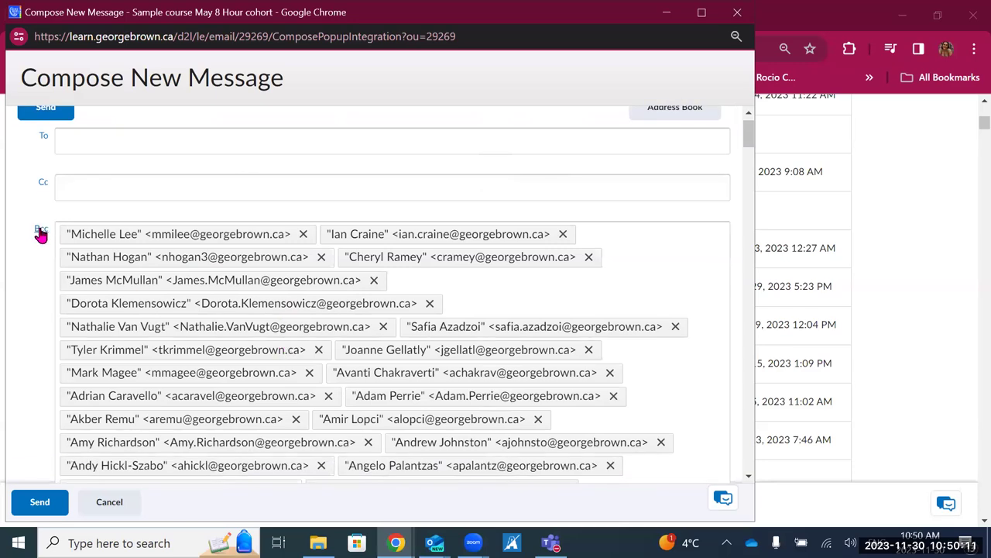
pyautogui.scroll(-3, 331, 403)
pyautogui.scroll(-20, 330, 402)
pyautogui.scroll(-15, 330, 402)
pyautogui.click(206, 177)
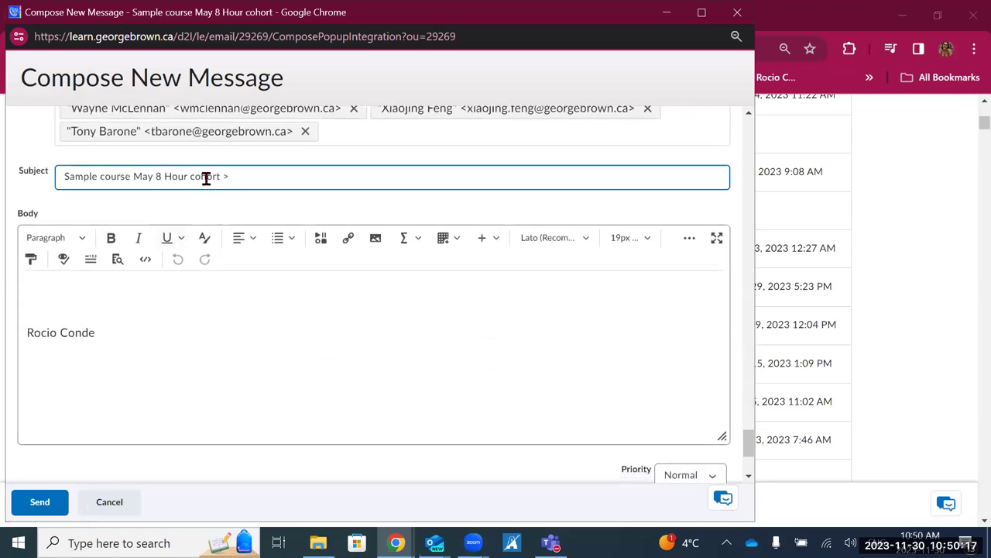
pyautogui.click(141, 321)
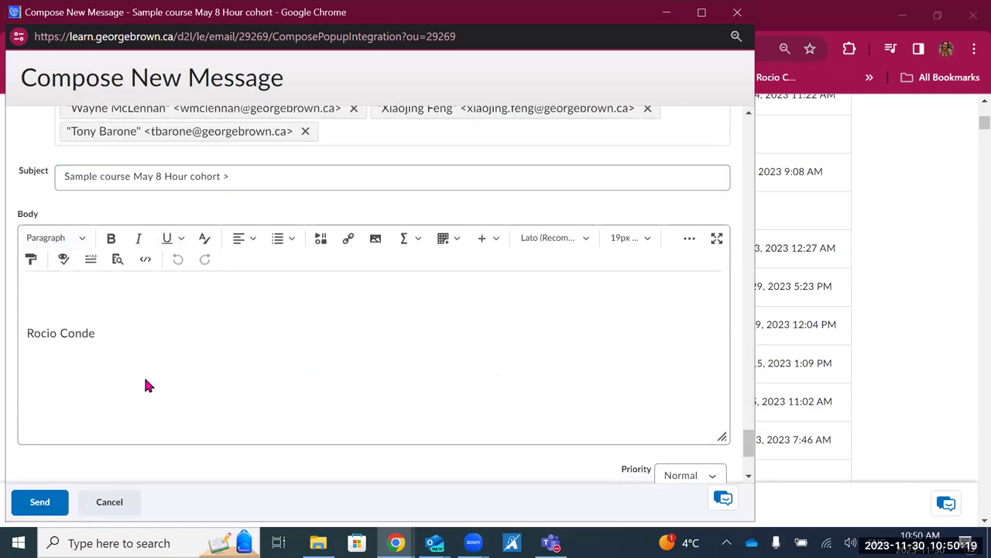
pyautogui.scroll(-3, 147, 385)
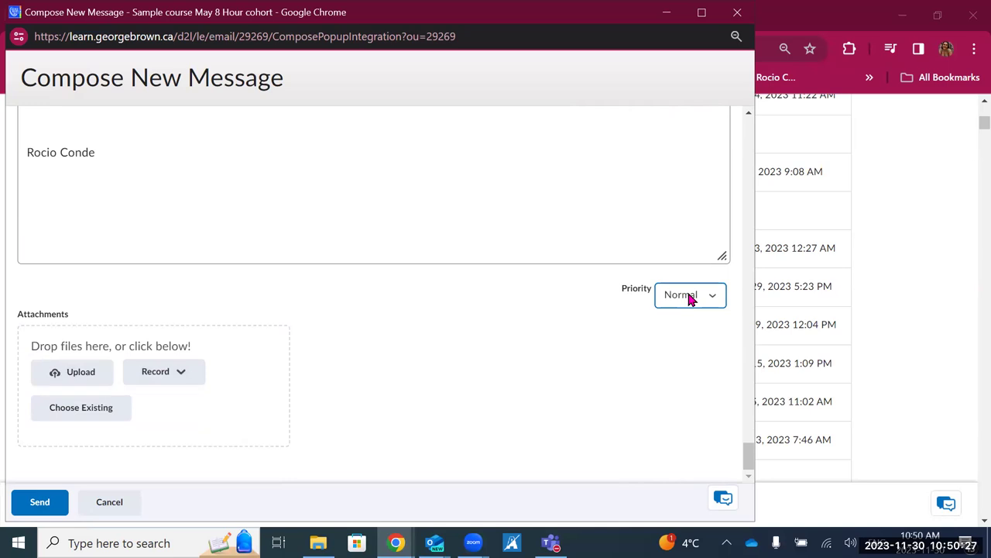
pyautogui.click(738, 12)
# - Return to the Classlist and check the online-status and accommodations indicators beside the first learners' names
pyautogui.scroll(5, 405, 339)
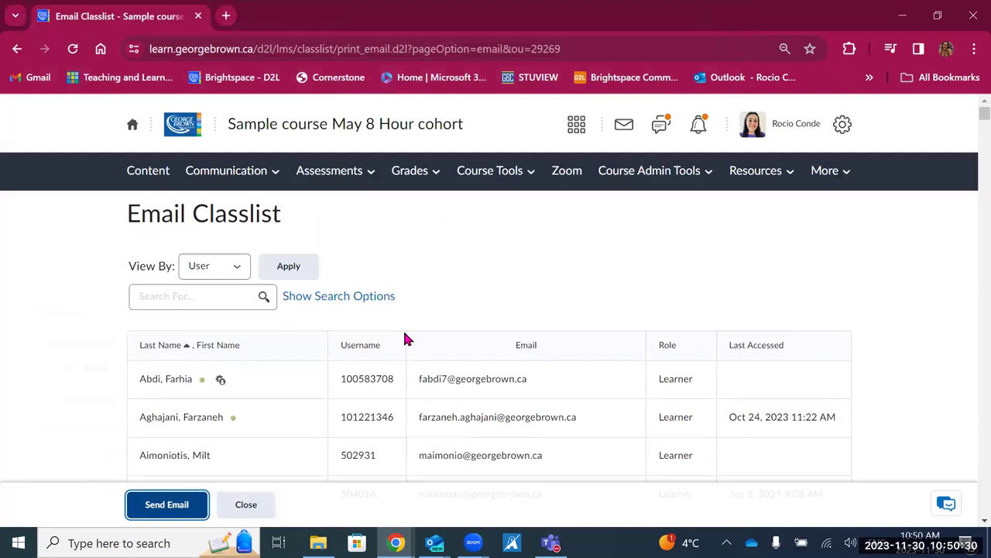
pyautogui.click(232, 170)
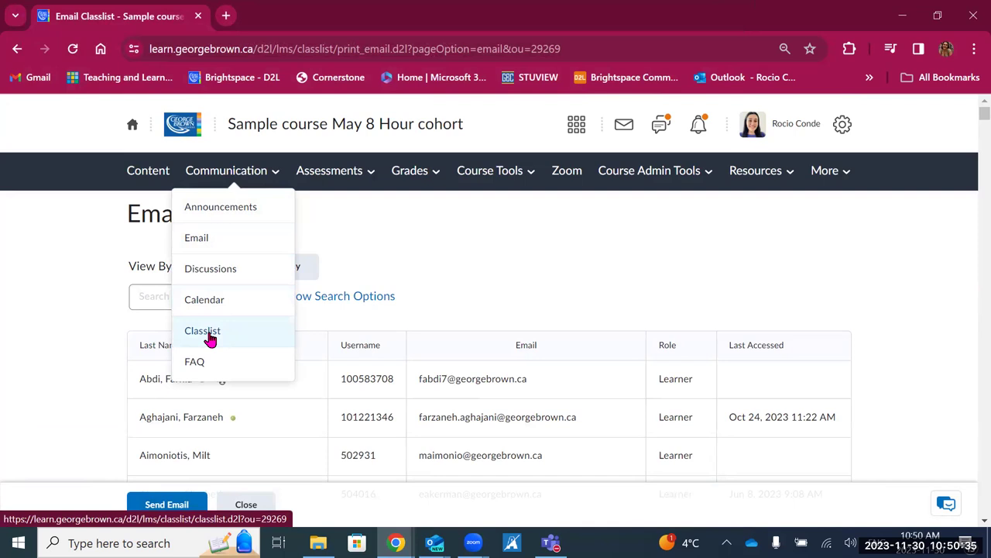
pyautogui.click(206, 332)
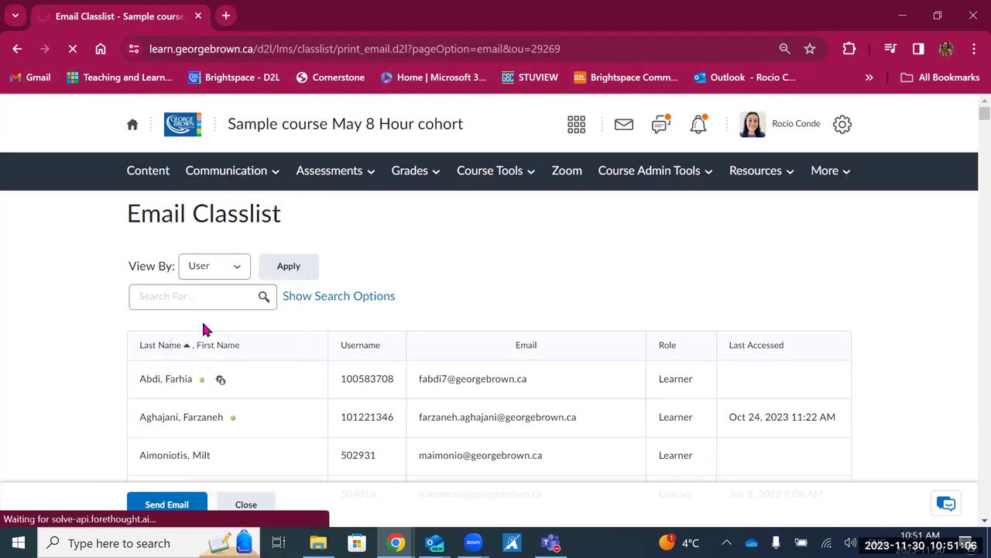
pyautogui.scroll(-2, 343, 318)
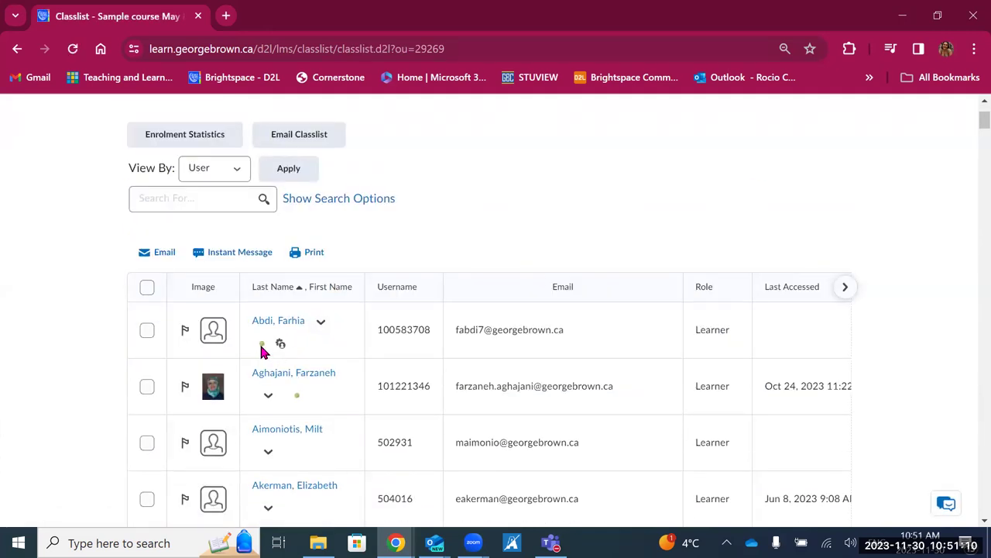
pyautogui.moveTo(261, 353)
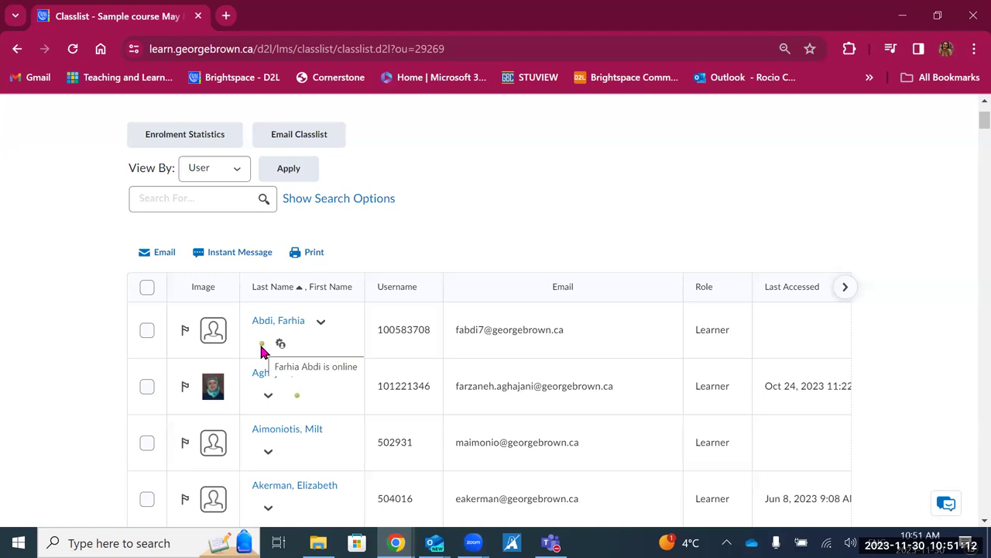
pyautogui.moveTo(300, 401)
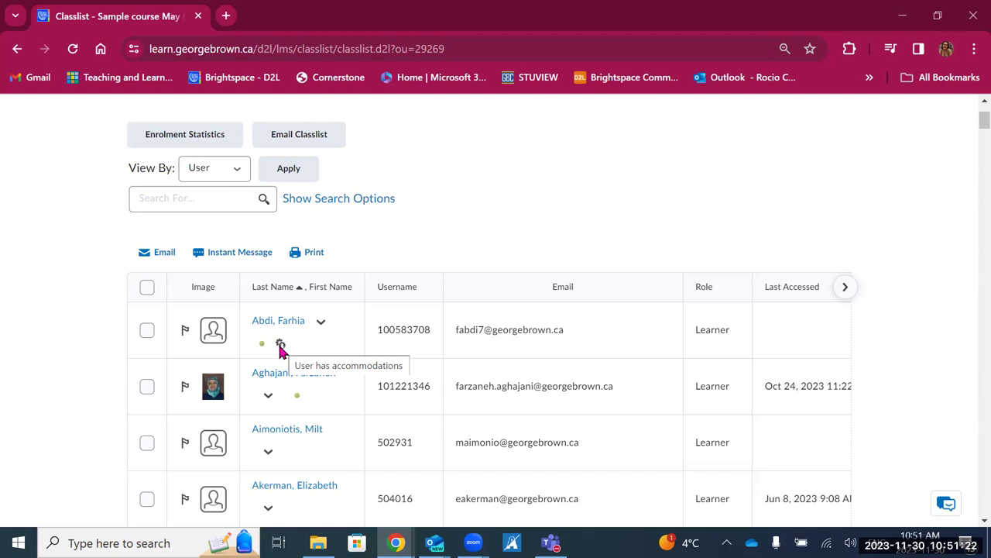
# - Search the Classlist for the instructor by first name and check the accommodations indicator beside the name
pyautogui.scroll(2, 290, 348)
pyautogui.click(210, 329)
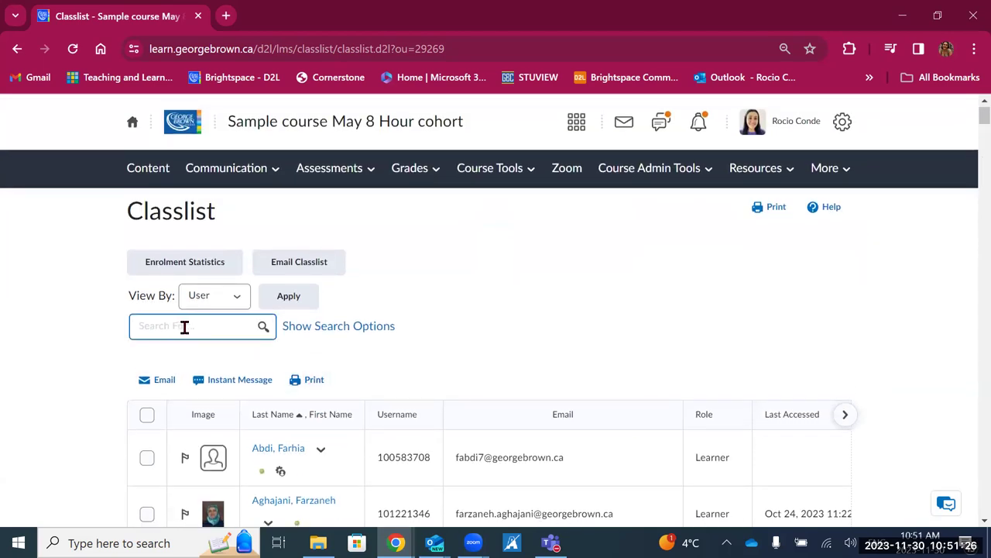
pyautogui.write('rocio')
pyautogui.click(261, 333)
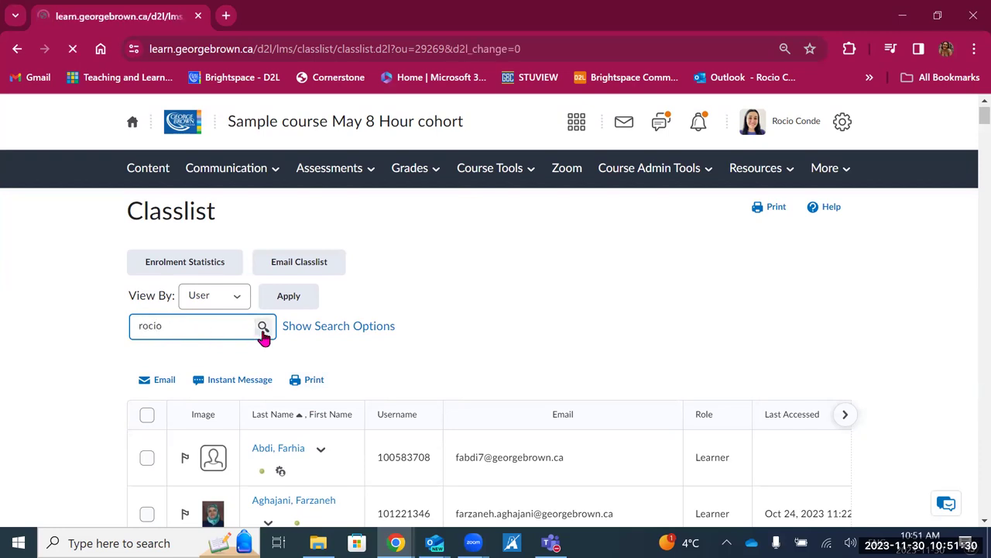
pyautogui.scroll(-2, 325, 441)
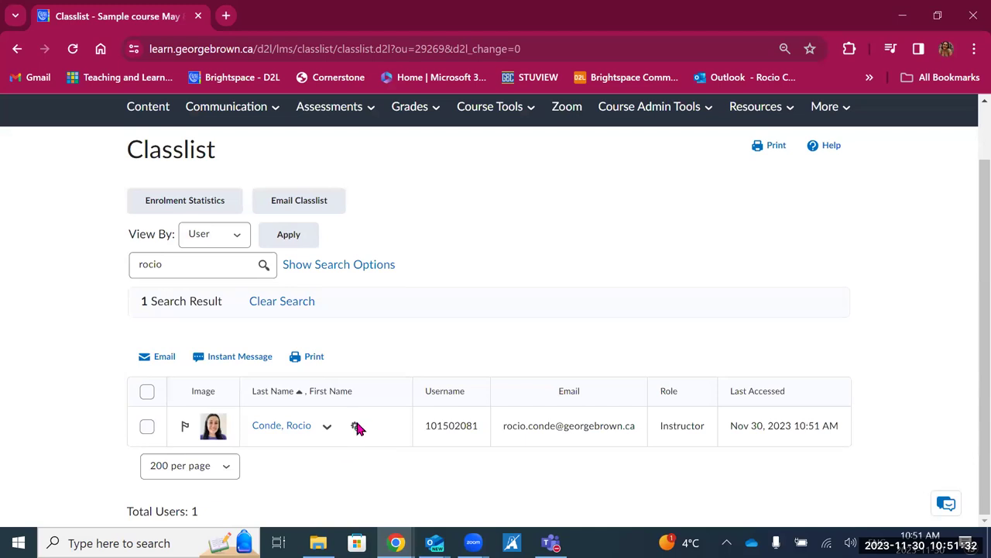
pyautogui.moveTo(356, 431)
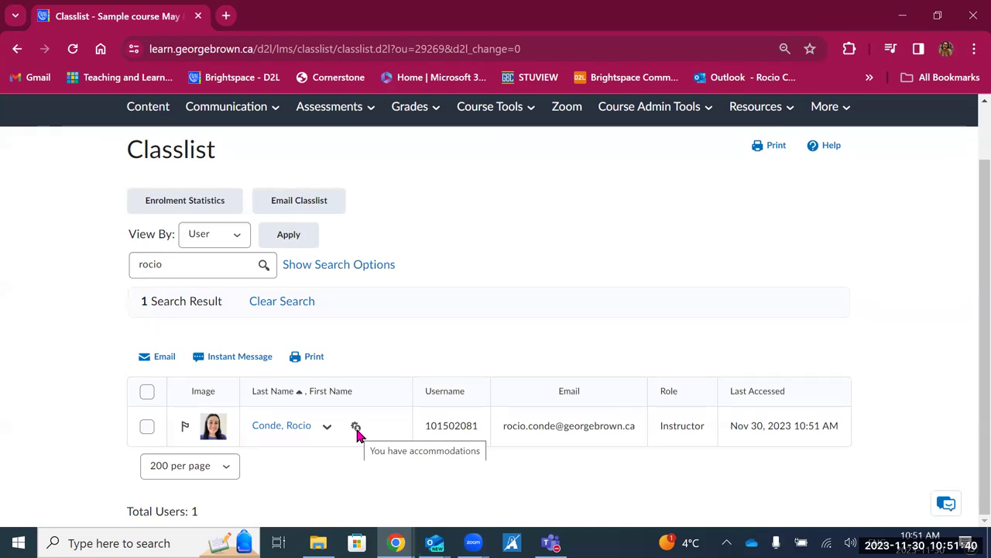
# - Open the instructor's accommodations for editing, review the Modify Time Limit multiplier and extra time for quizzes, and save
pyautogui.click(327, 426)
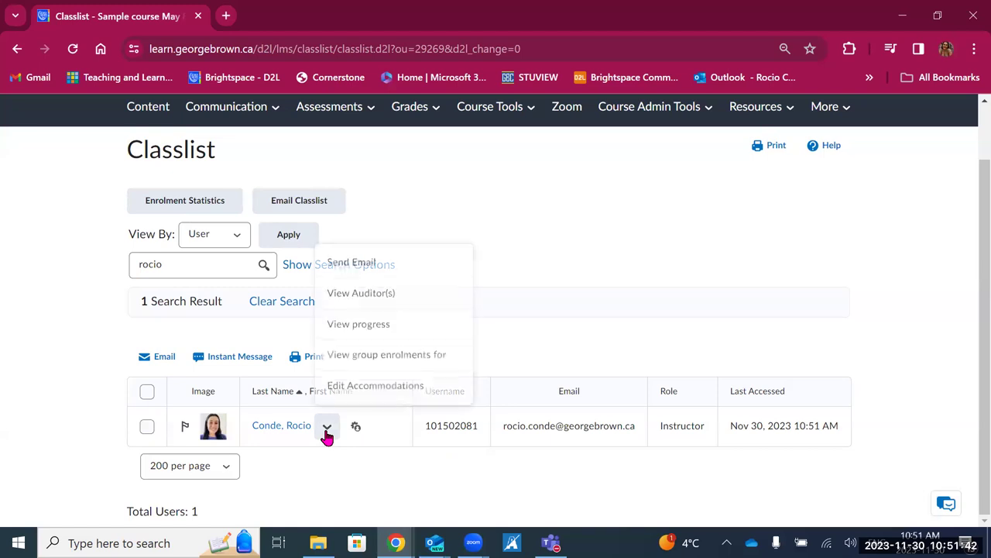
pyautogui.click(359, 388)
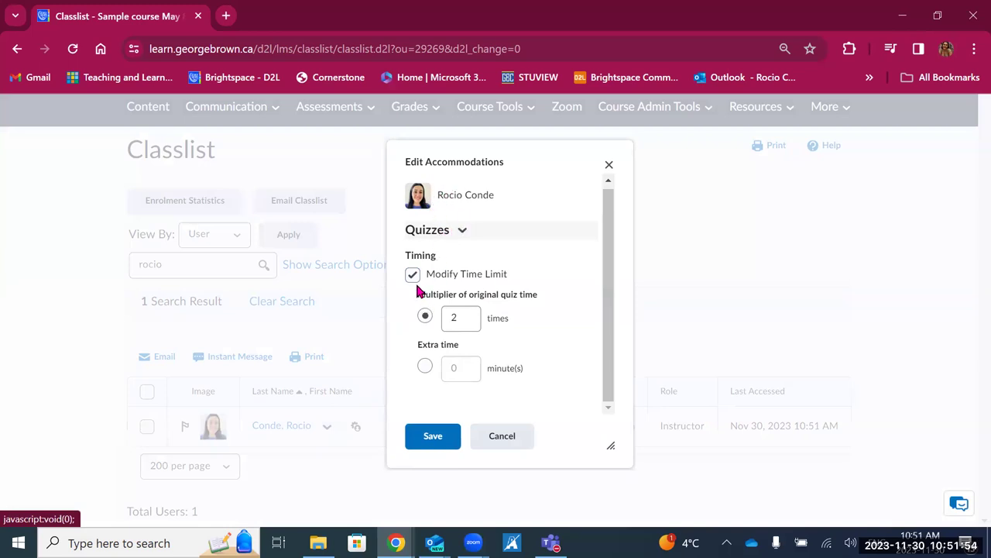
pyautogui.click(458, 324)
pyautogui.click(483, 316)
pyautogui.click(433, 432)
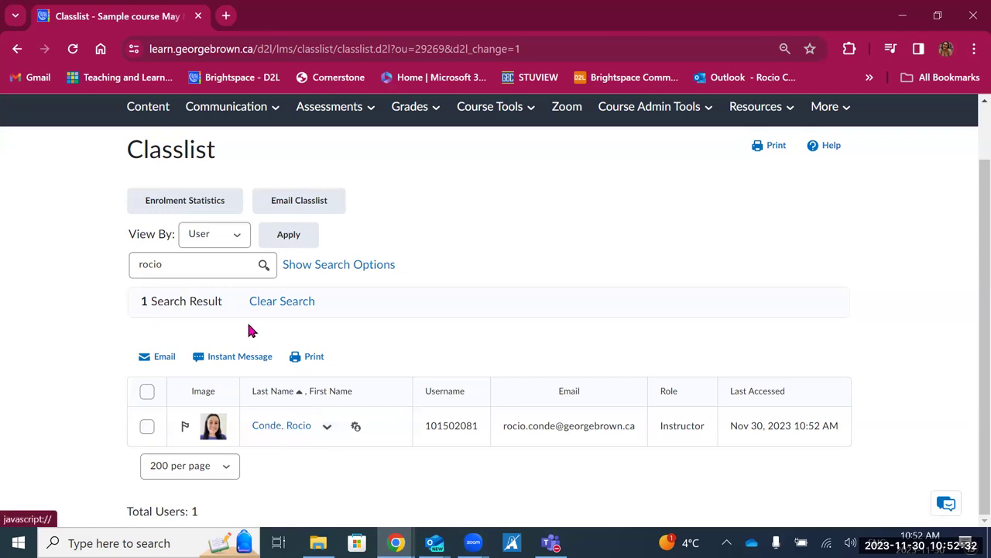
# - Clear the Classlist search and open the course's Discussions list
pyautogui.click(280, 309)
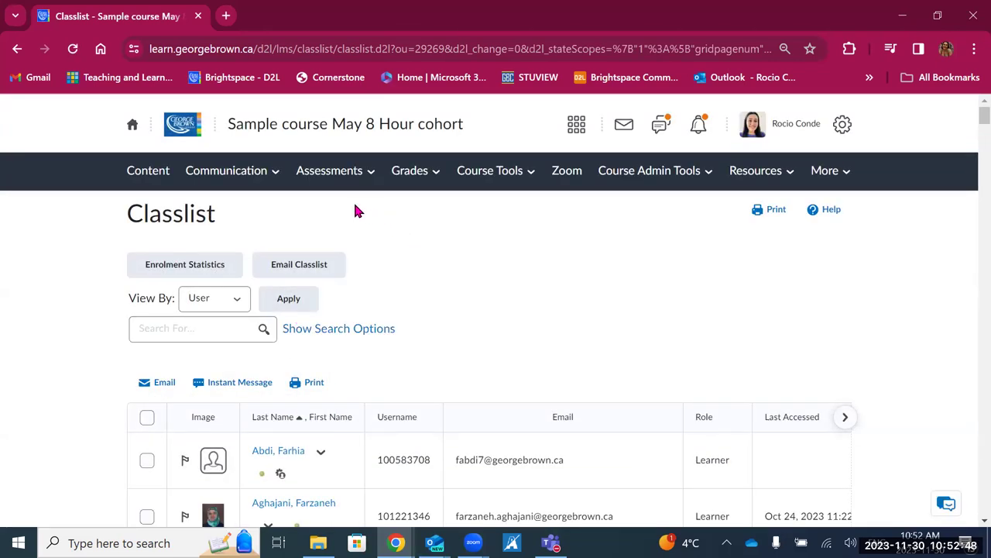
pyautogui.click(236, 173)
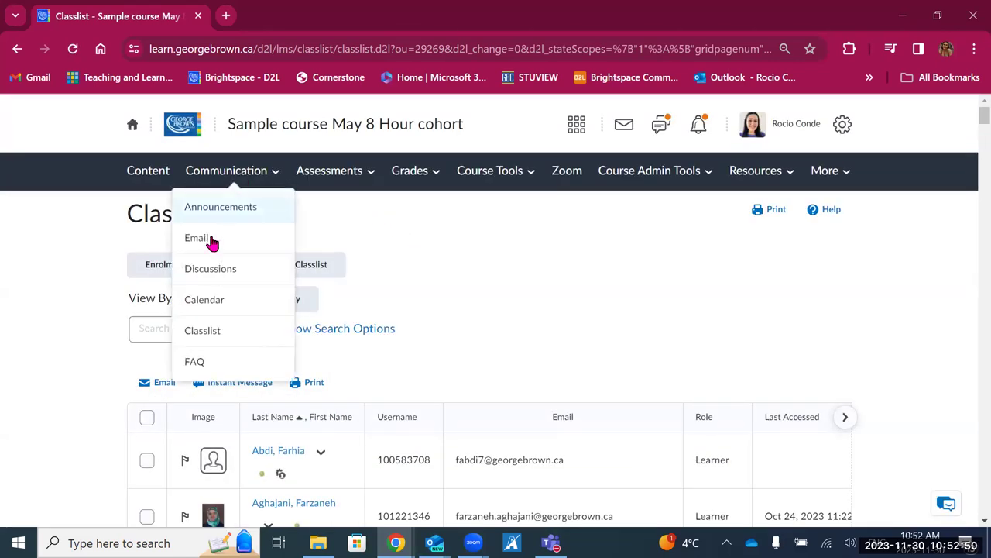
pyautogui.click(214, 274)
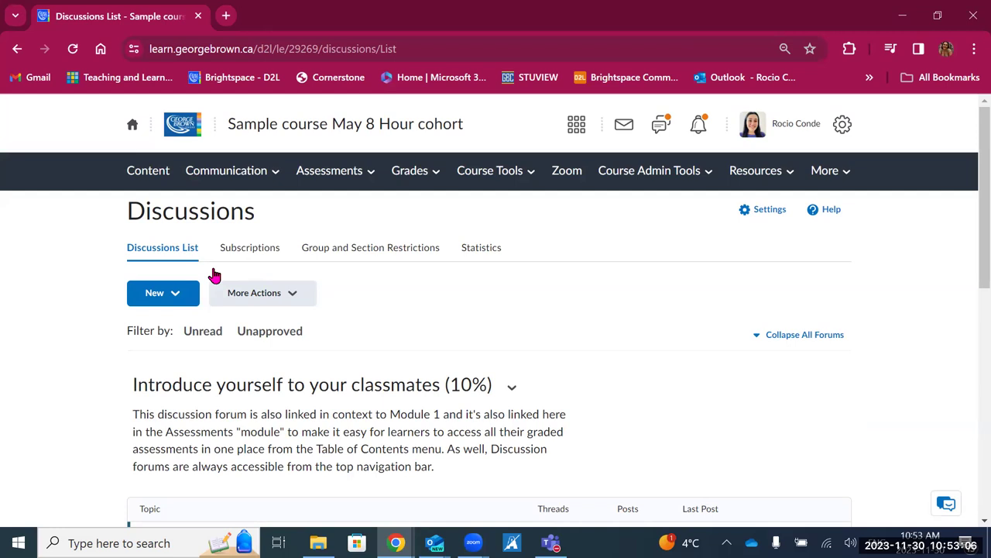
# - Check which item types can be created in Discussions without creating any
pyautogui.click(172, 293)
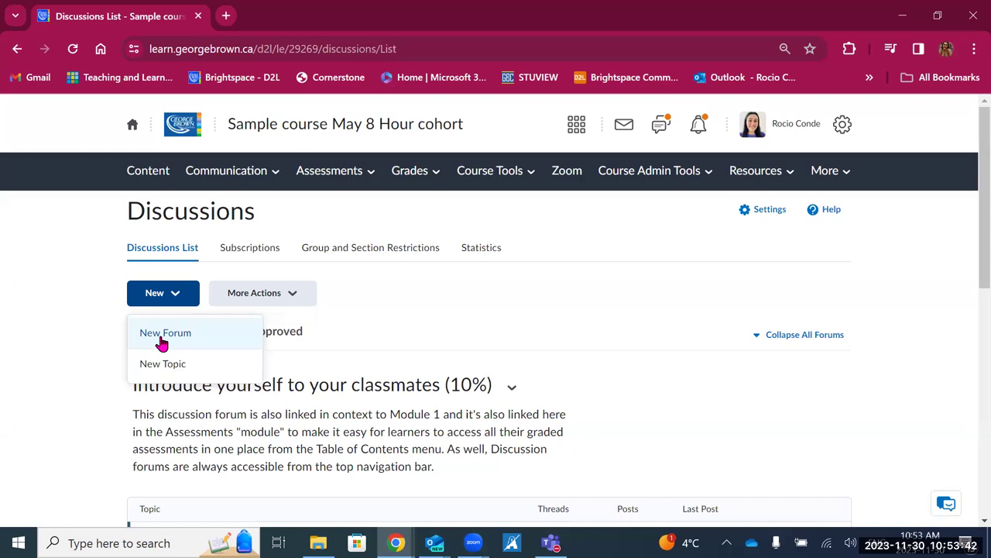
pyautogui.click(426, 322)
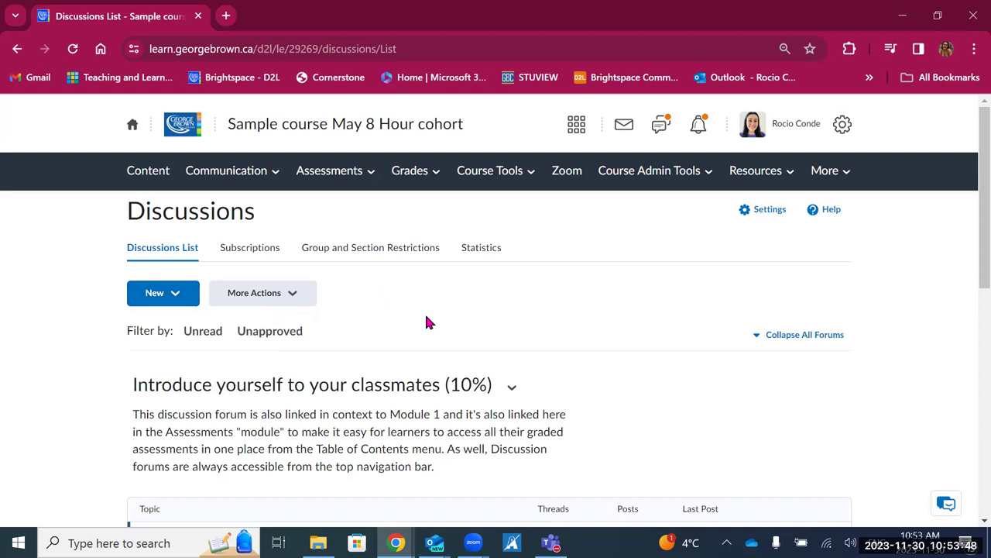
pyautogui.click(178, 298)
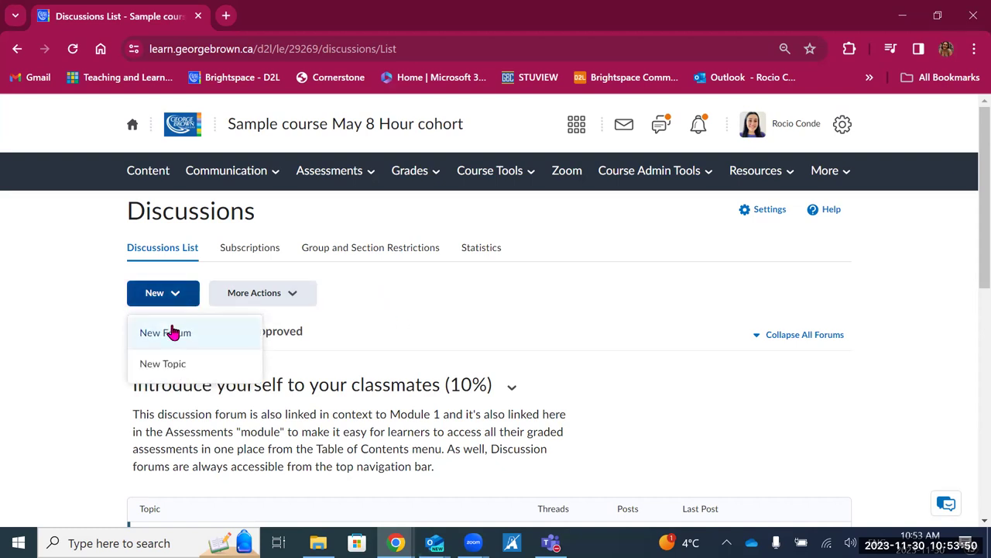
pyautogui.click(449, 292)
# - Examine the Introduce yourself to your classmates and D2L Tips and Questions forums, including their descriptions and topics
pyautogui.scroll(-1, 450, 292)
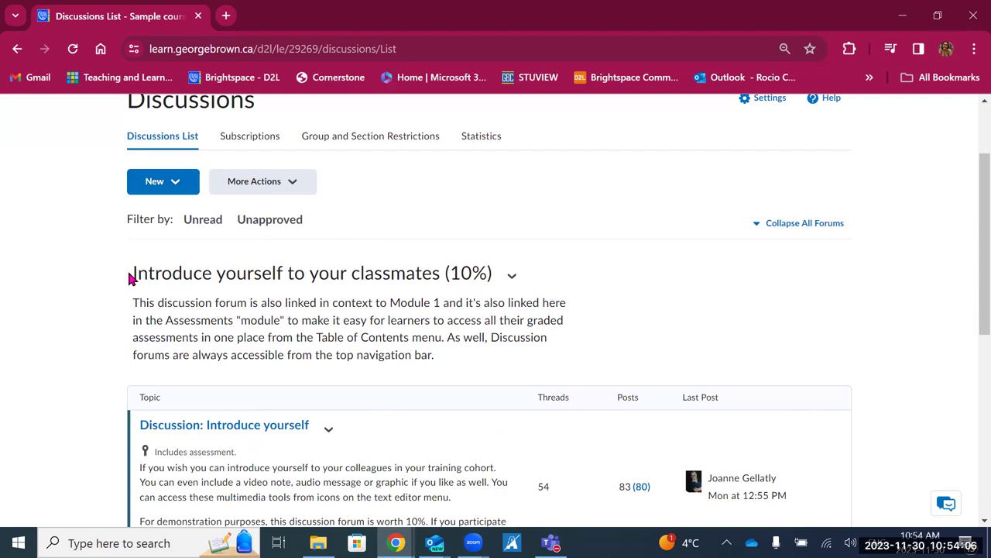
pyautogui.moveTo(496, 272); pyautogui.dragTo(276, 273)
pyautogui.tripleClick(310, 271)
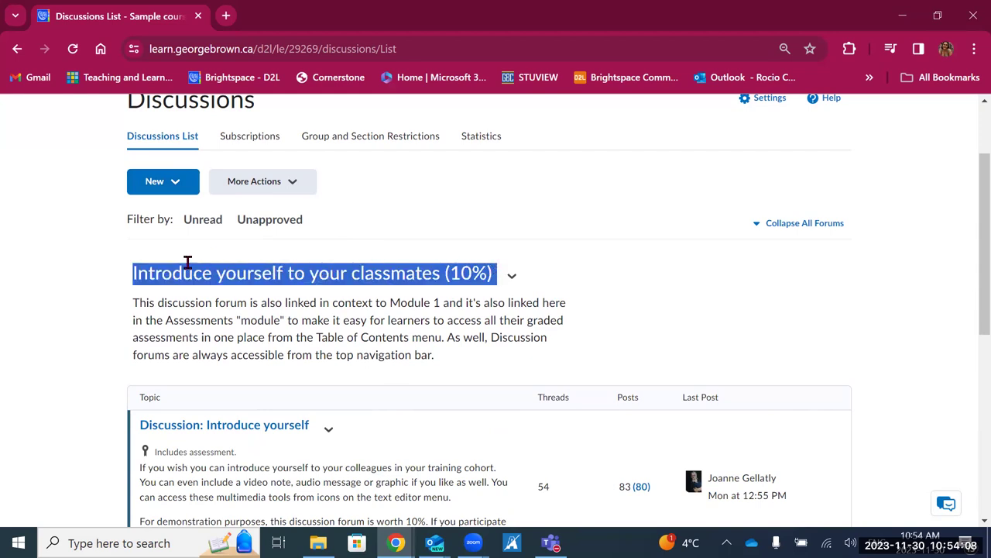
pyautogui.scroll(-1, 543, 233)
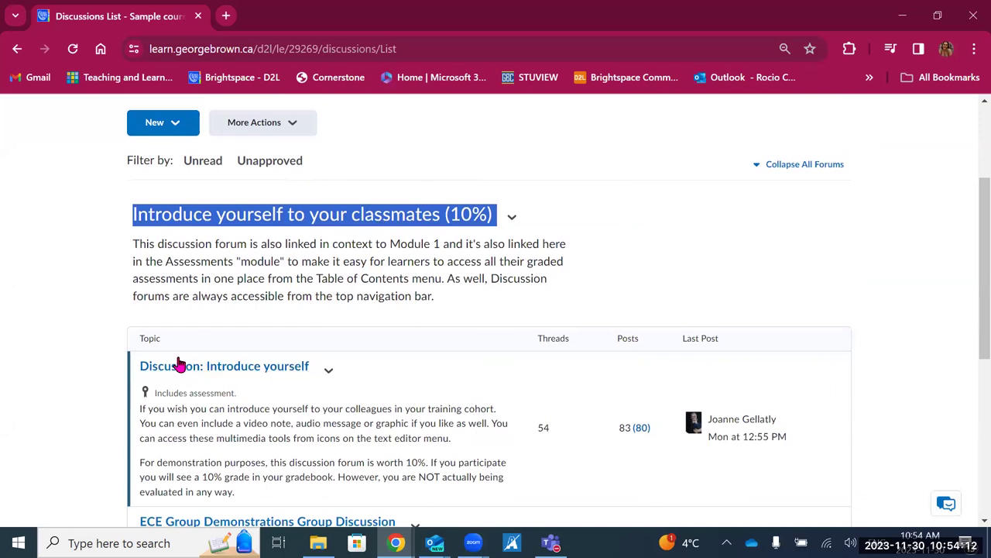
pyautogui.click(78, 331)
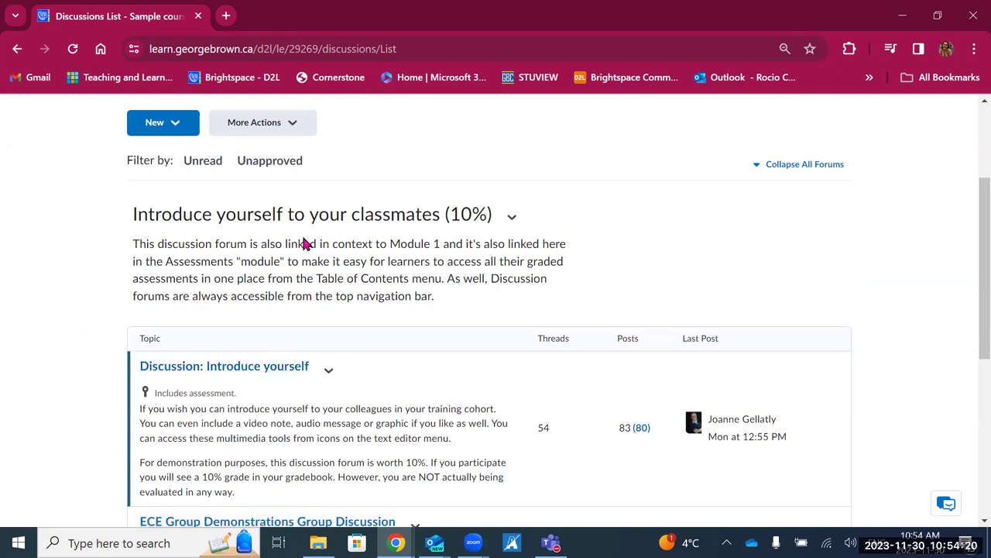
pyautogui.scroll(-2, 283, 221)
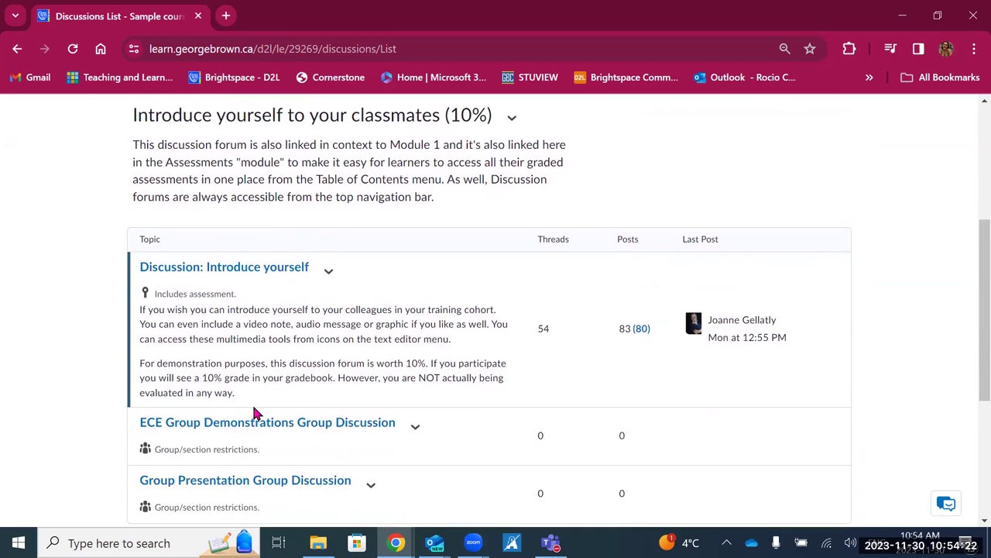
pyautogui.scroll(2, 271, 310)
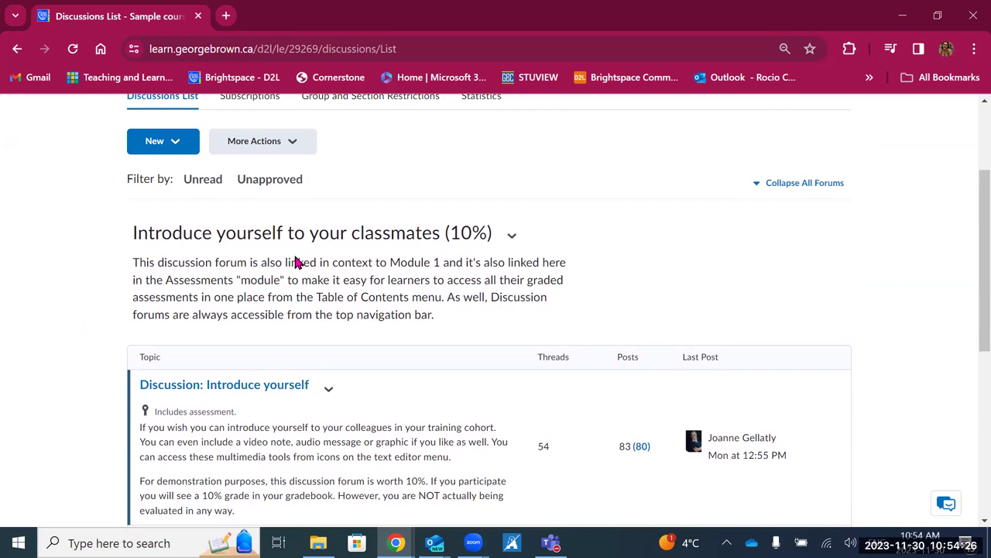
pyautogui.scroll(-1, 295, 261)
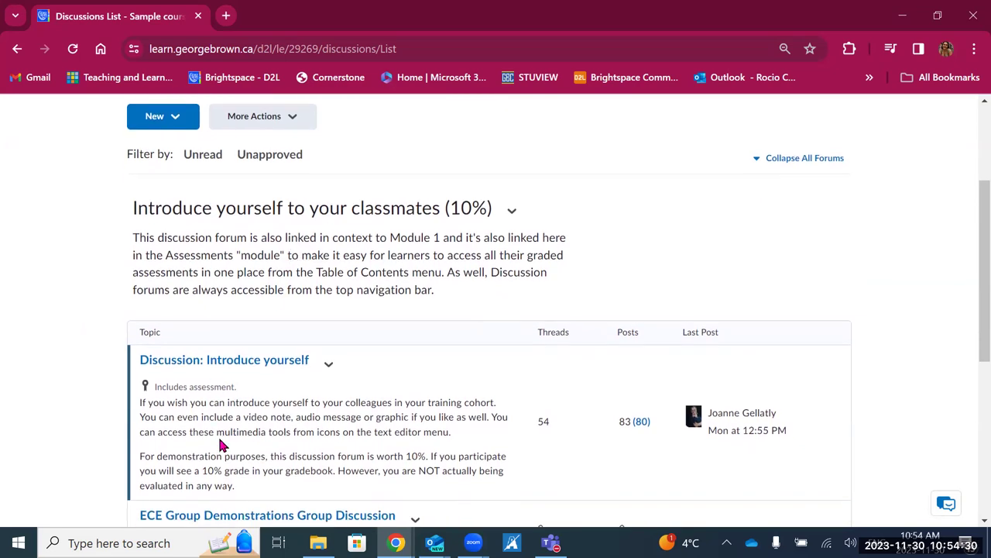
pyautogui.scroll(-5, 221, 446)
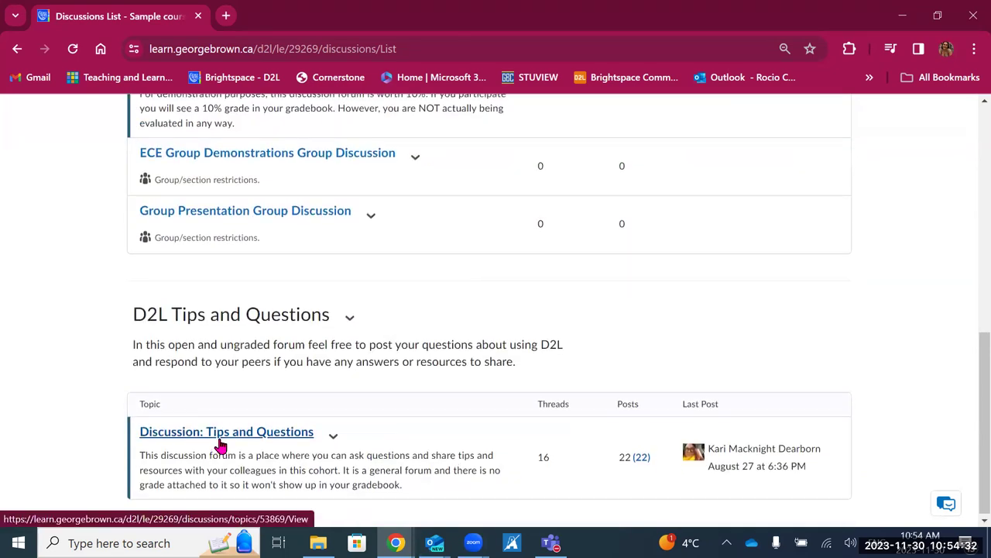
pyautogui.scroll(10, 221, 443)
# - Switch to the My Sandbox course and open its Discussions list
pyautogui.click(574, 127)
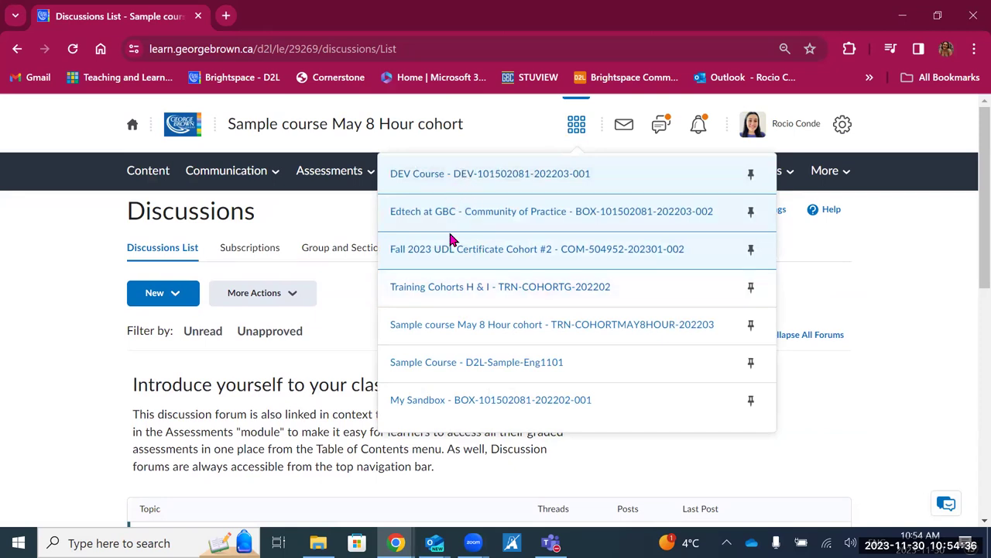
pyautogui.click(443, 413)
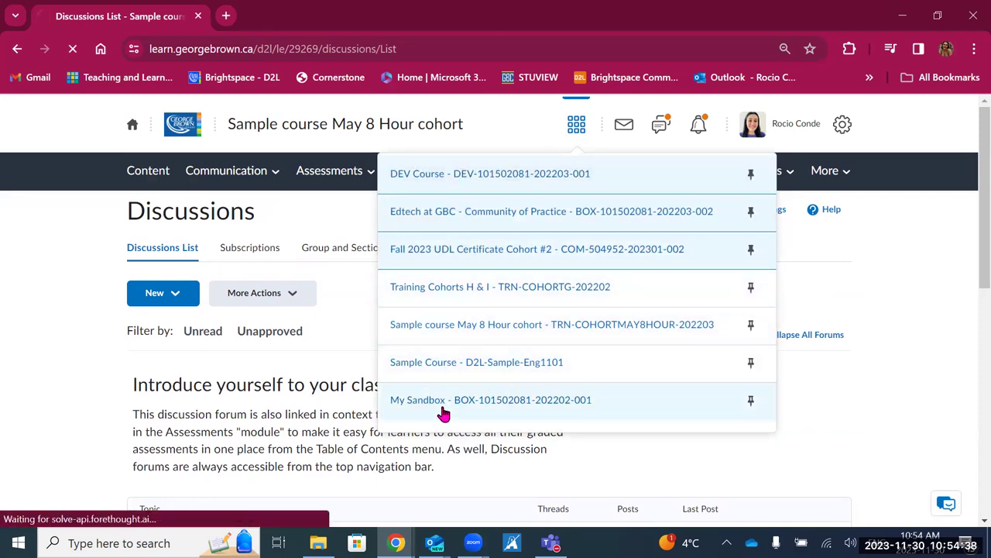
pyautogui.click(249, 172)
pyautogui.click(228, 269)
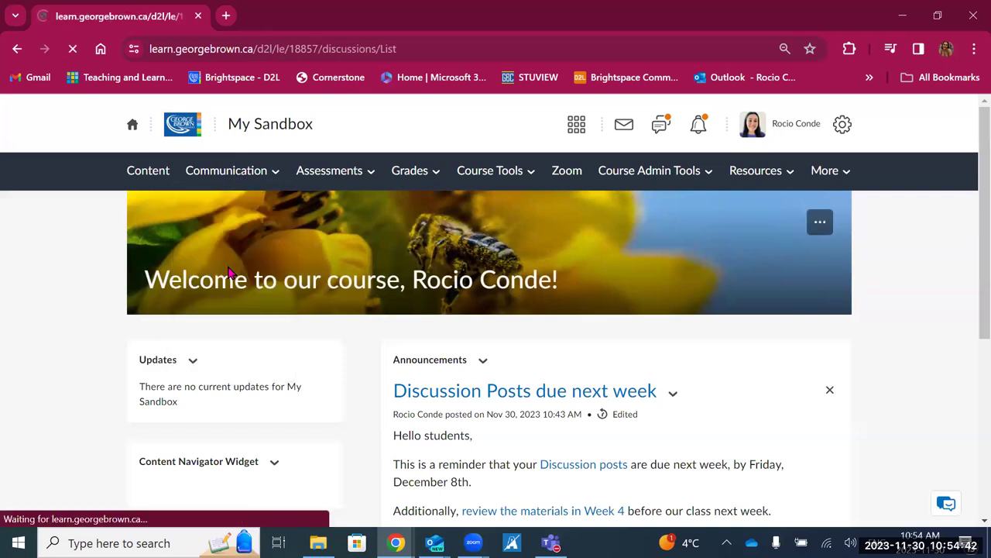
# - Examine how My Sandbox's discussion forums and topics are organized, including Journal Reflections and Weekly Discussions
pyautogui.scroll(-3, 276, 346)
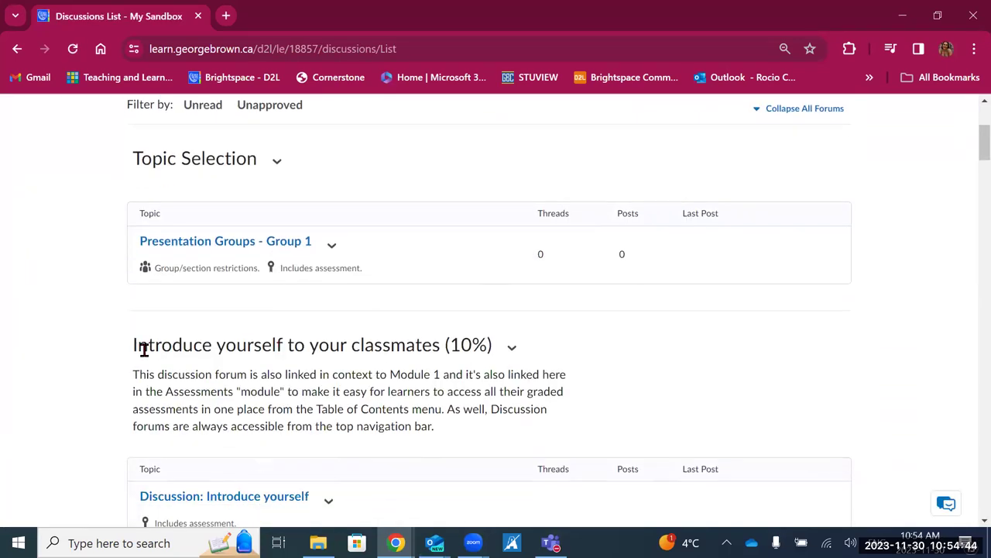
pyautogui.scroll(-1, 471, 339)
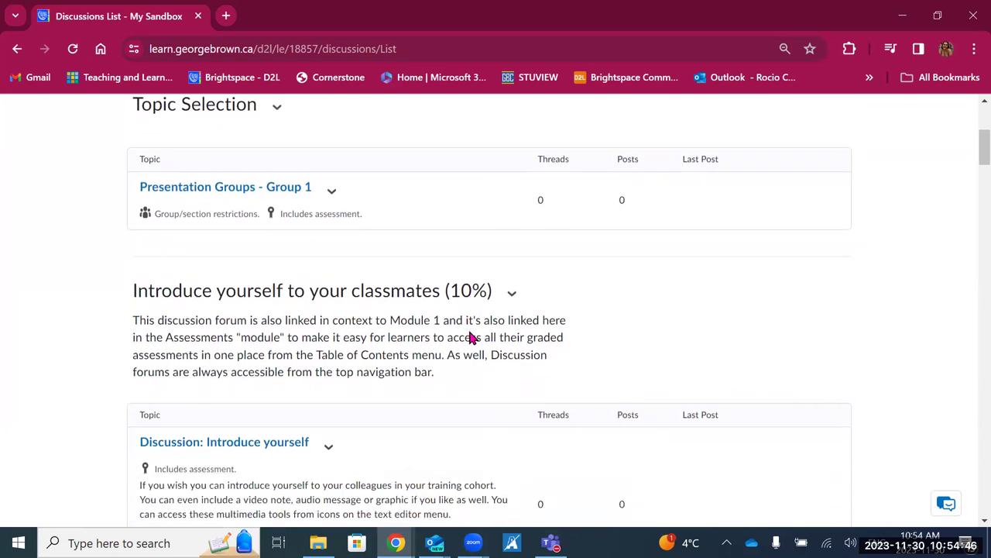
pyautogui.scroll(-1, 310, 391)
pyautogui.scroll(-1, 324, 395)
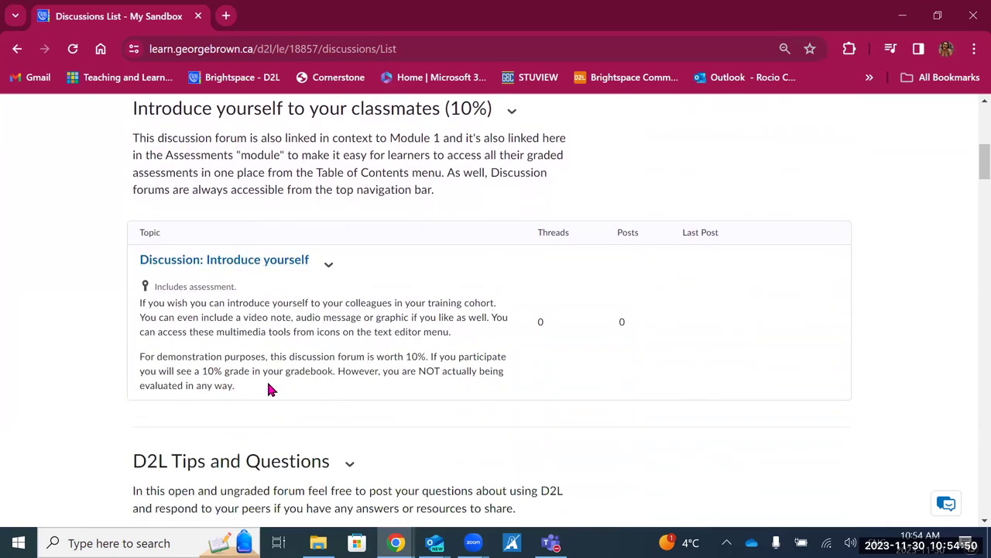
pyautogui.scroll(-5, 279, 350)
pyautogui.scroll(-4, 280, 350)
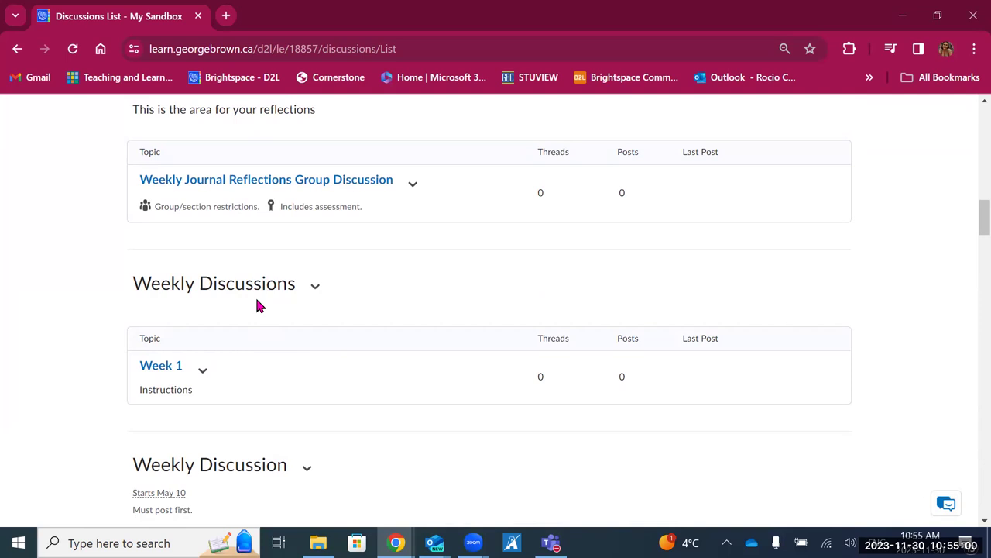
pyautogui.scroll(2, 259, 305)
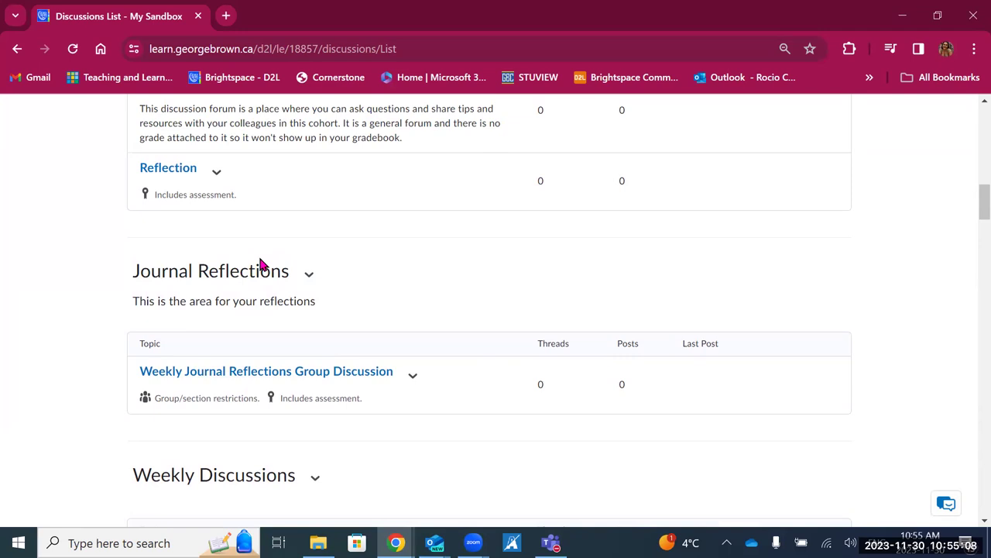
pyautogui.scroll(15, 260, 265)
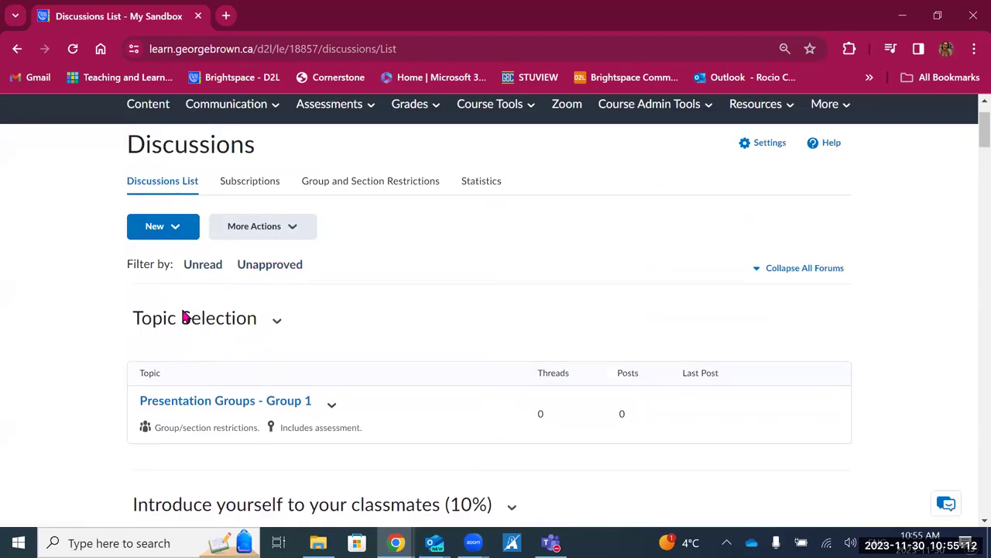
# - Start a new discussion forum in My Sandbox and enter the title Weekly Discussions
pyautogui.click(171, 231)
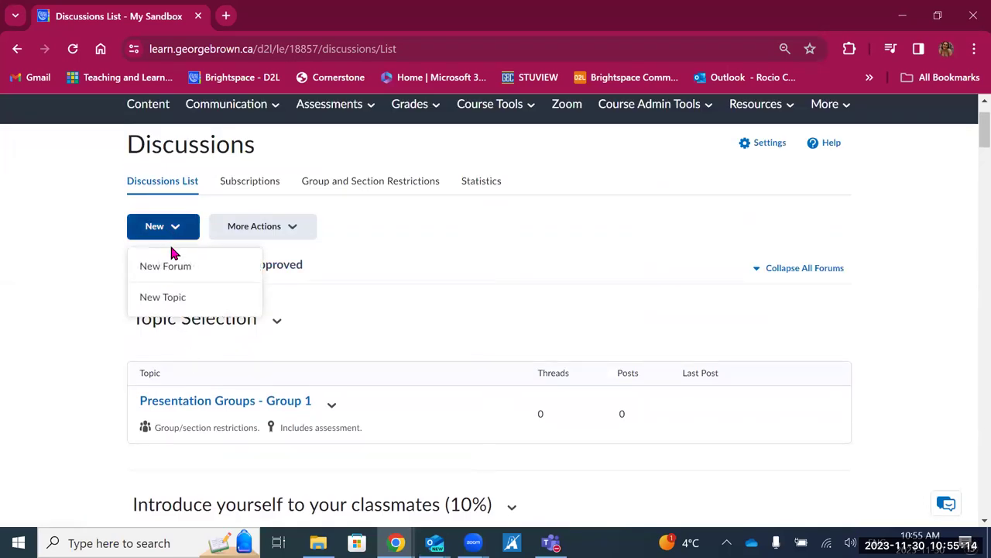
pyautogui.click(174, 268)
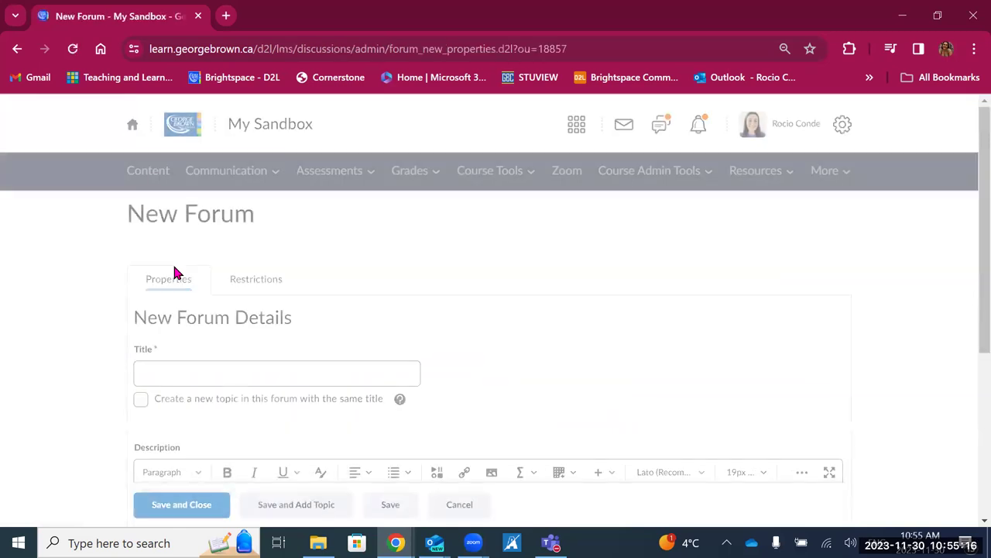
pyautogui.click(181, 370)
pyautogui.write('W')
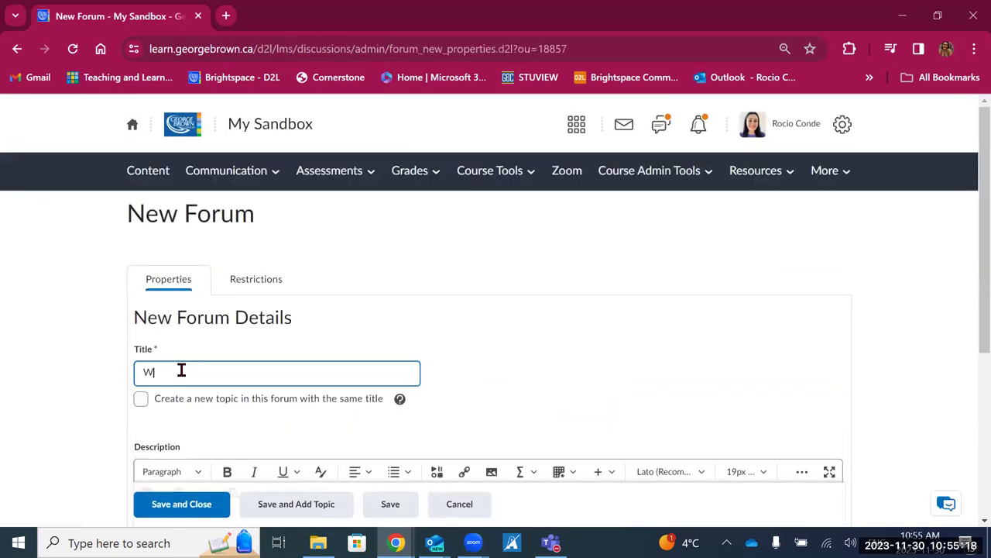
pyautogui.write('eekly Discussion')
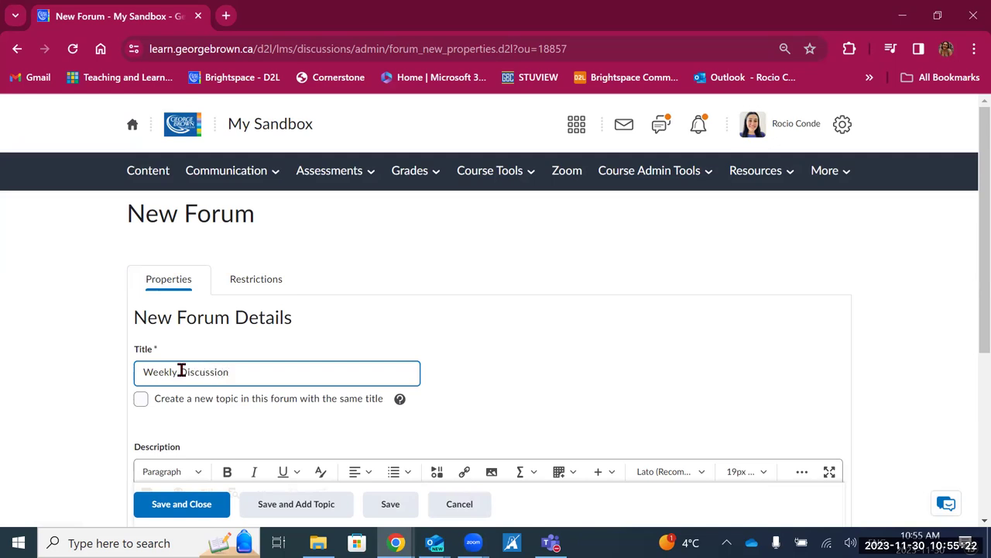
pyautogui.write('s')
# - Replace the new forum's title with End of Semester Reflection and Discussion
pyautogui.scroll(-2, 181, 372)
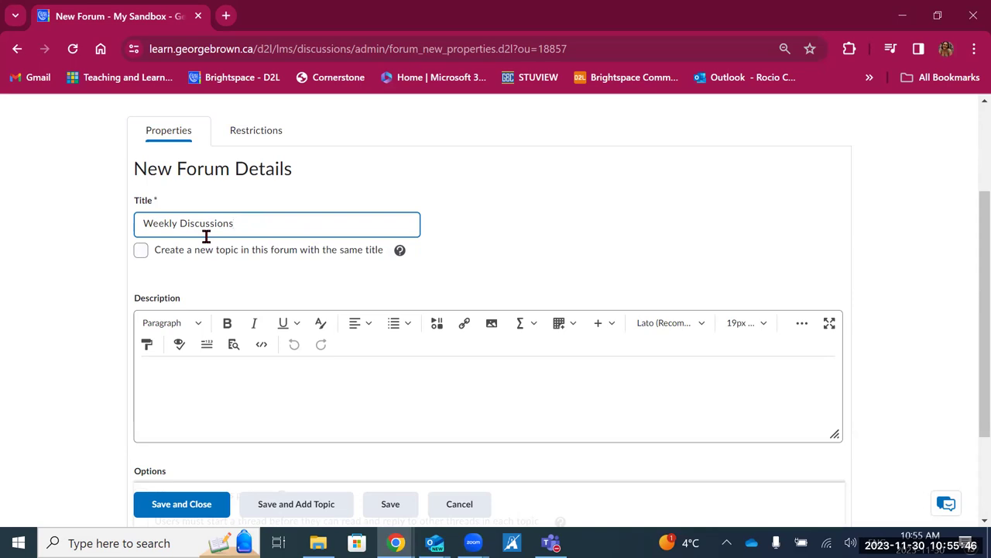
pyautogui.moveTo(252, 219); pyautogui.dragTo(41, 226)
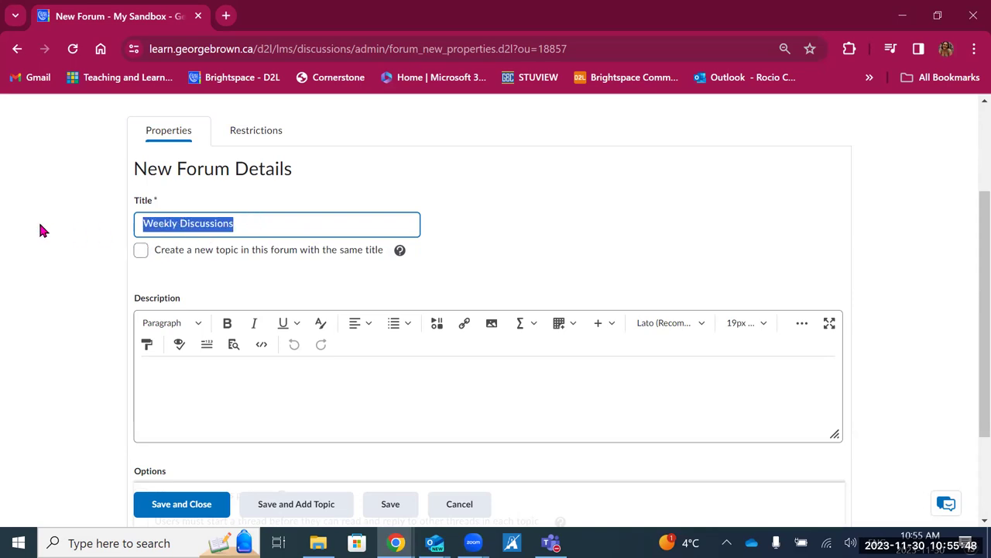
pyautogui.write('End of the')
pyautogui.press('BackSpace')
pyautogui.press('BackSpace')
pyautogui.press('BackSpace')
pyautogui.write('Semester')
pyautogui.press('BackSpace')
pyautogui.write('er ')
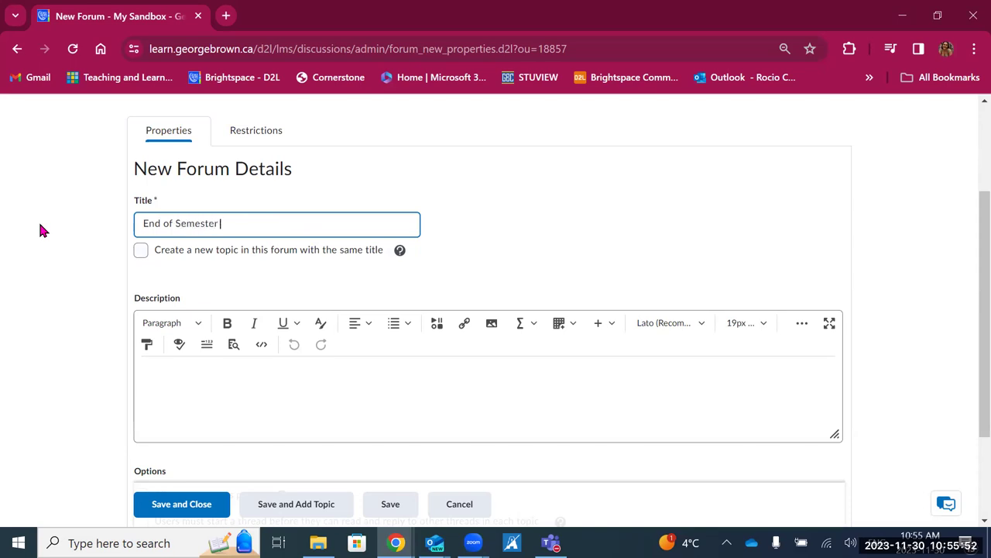
pyautogui.write('Reflection and Discussion')
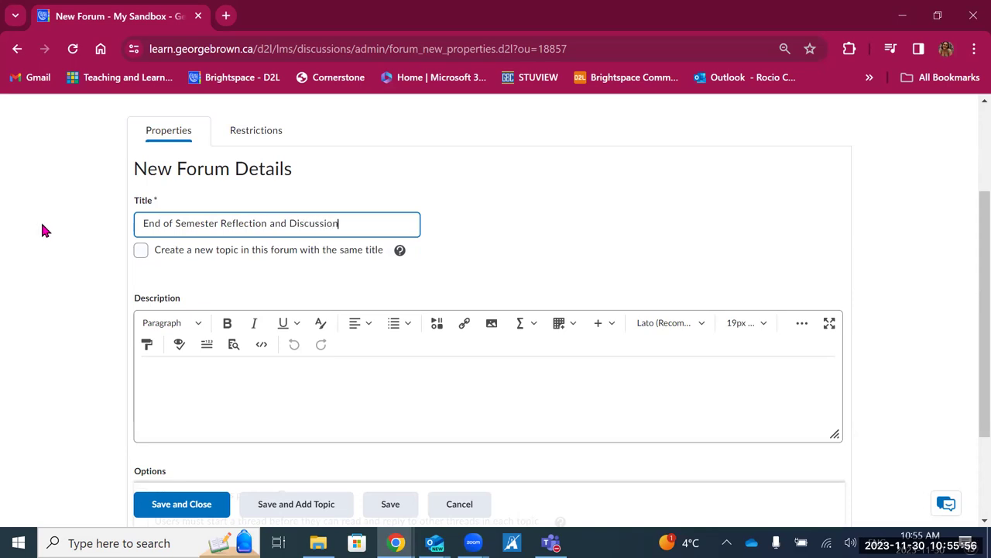
# - Save the new forum with a topic of the same title, and discard the additional untitled topic
pyautogui.click(141, 250)
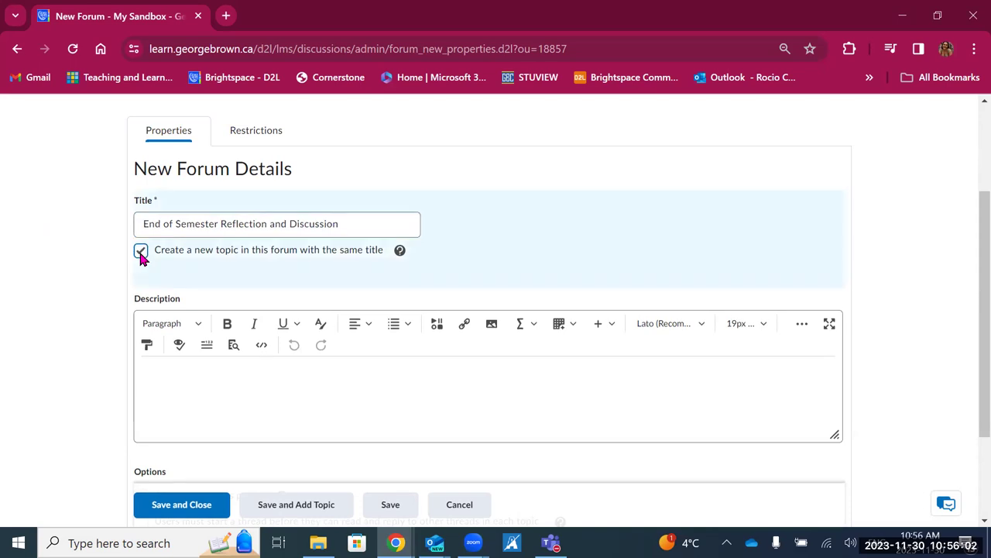
pyautogui.scroll(-1, 264, 370)
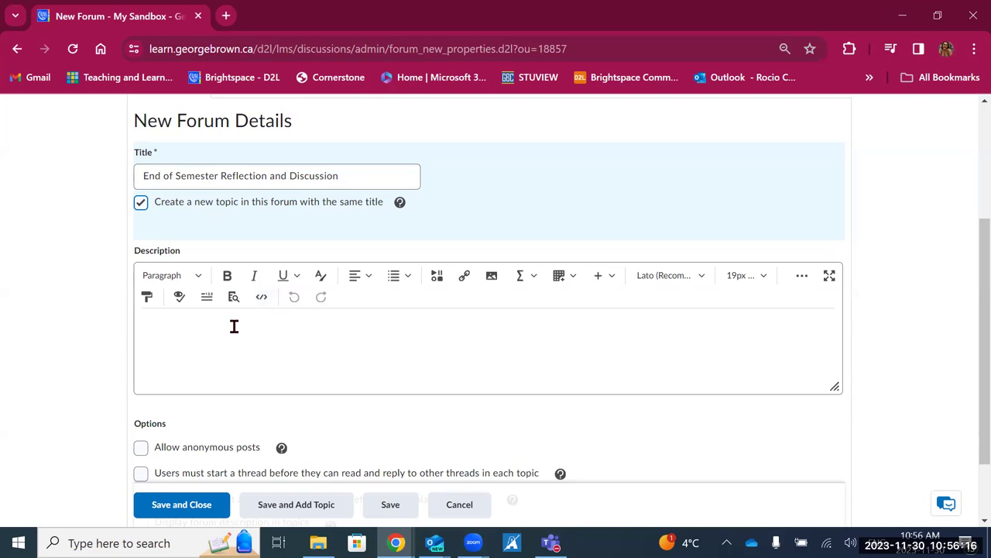
pyautogui.scroll(-2, 233, 326)
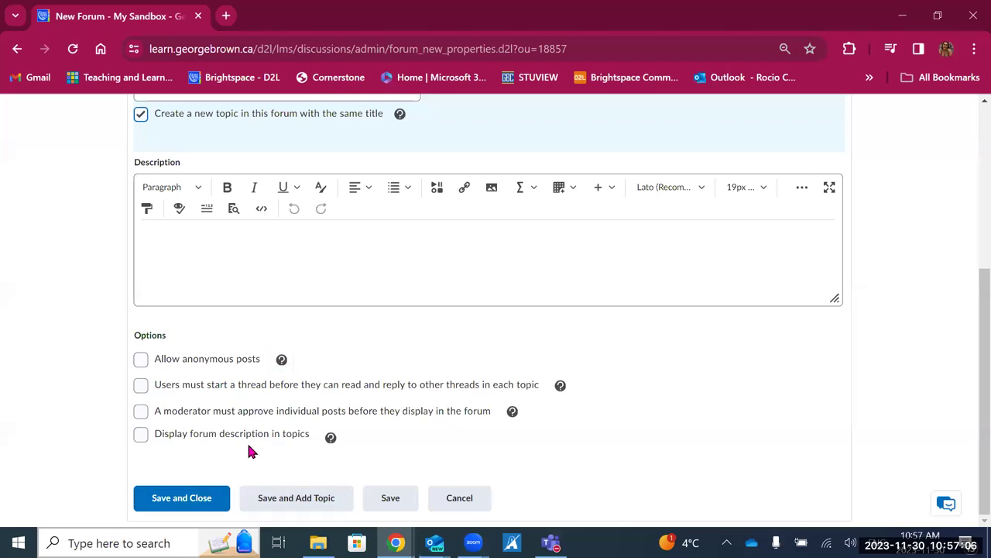
pyautogui.click(290, 503)
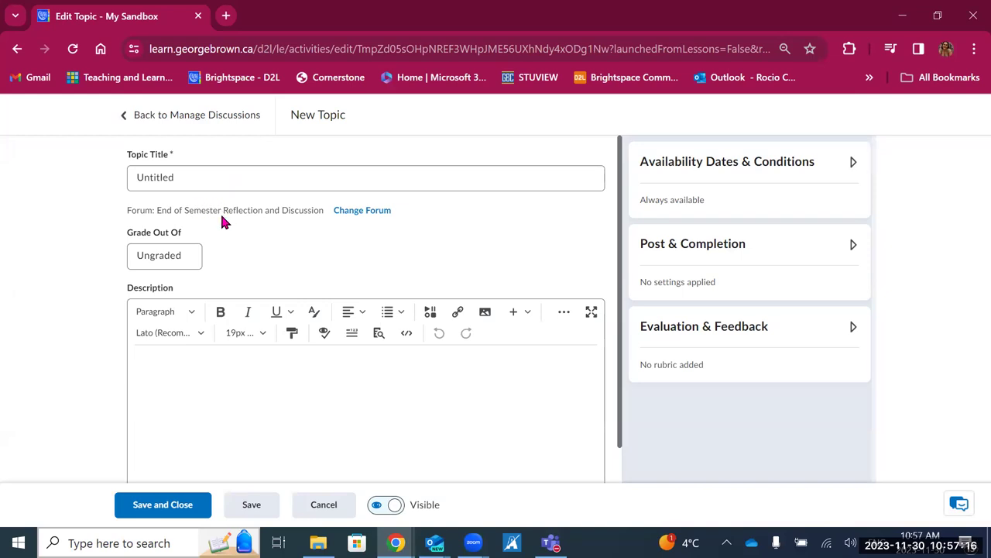
pyautogui.click(325, 505)
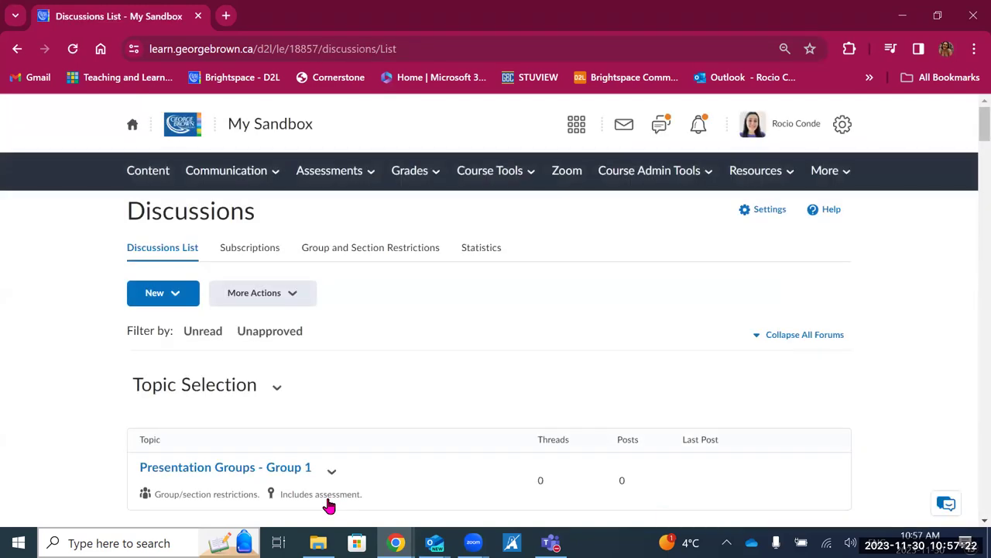
# - Start another new forum from the discussions list and title it "End of Semester Reflection and Discussion"
pyautogui.scroll(-2, 329, 505)
pyautogui.scroll(2, 329, 505)
pyautogui.scroll(-1, 329, 505)
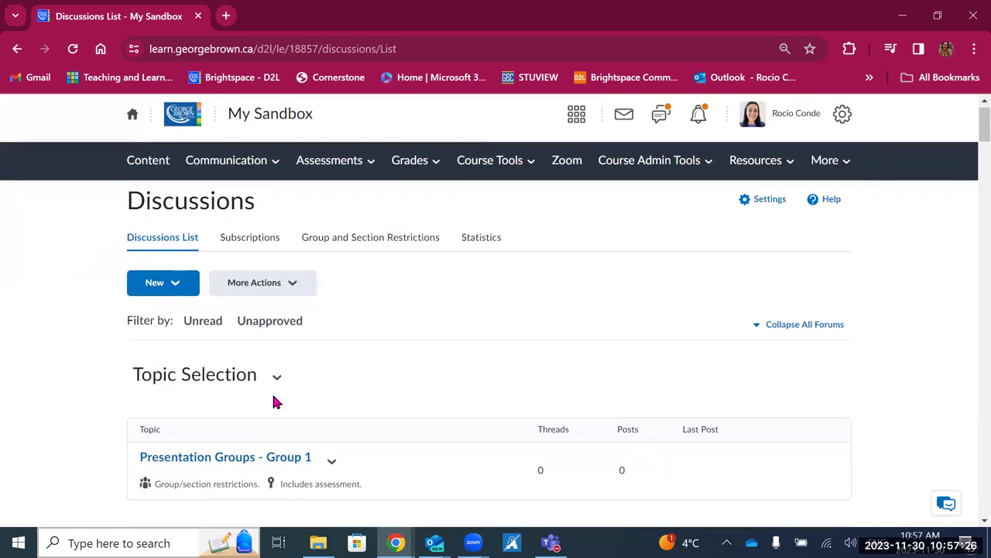
pyautogui.scroll(-1, 275, 400)
pyautogui.click(173, 228)
pyautogui.click(171, 266)
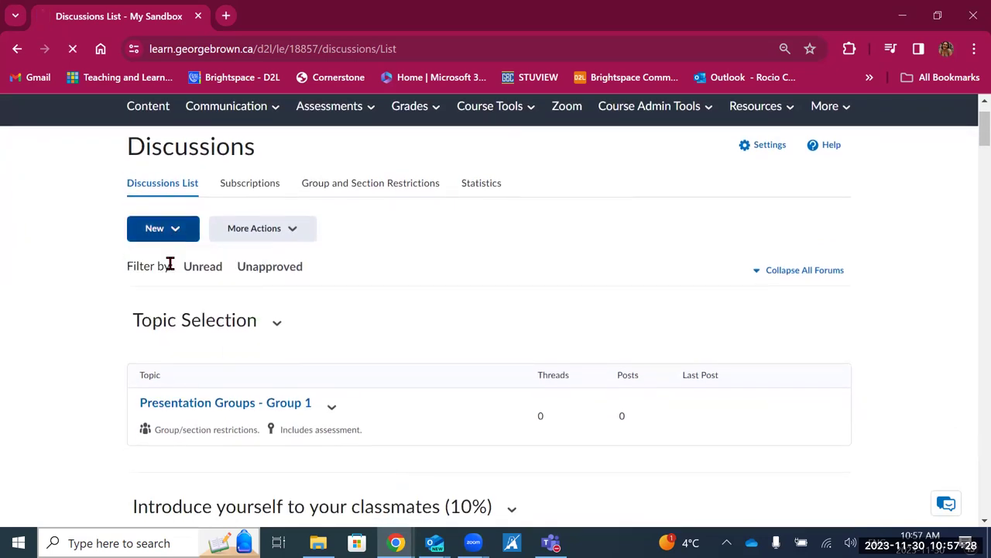
pyautogui.click(193, 366)
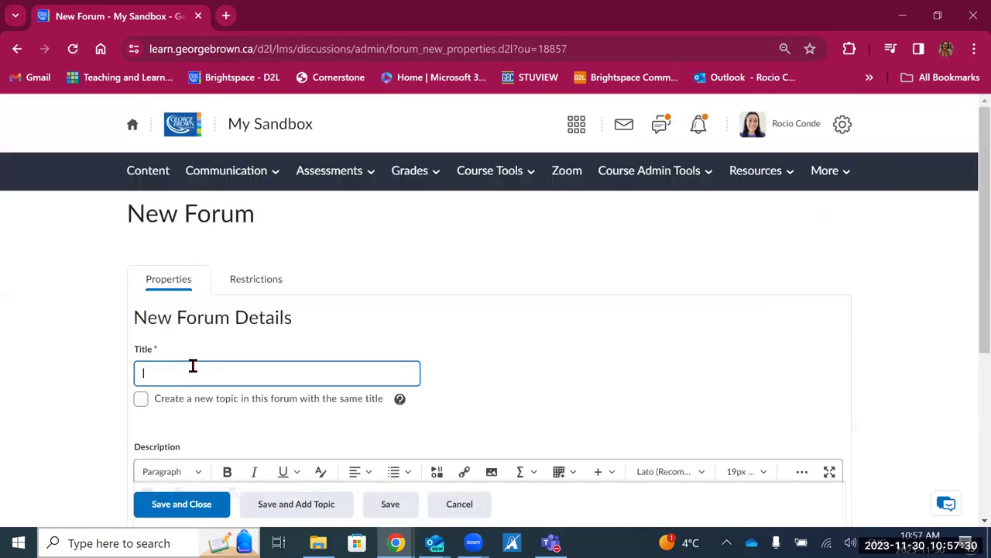
pyautogui.write('End of Semester Refle')
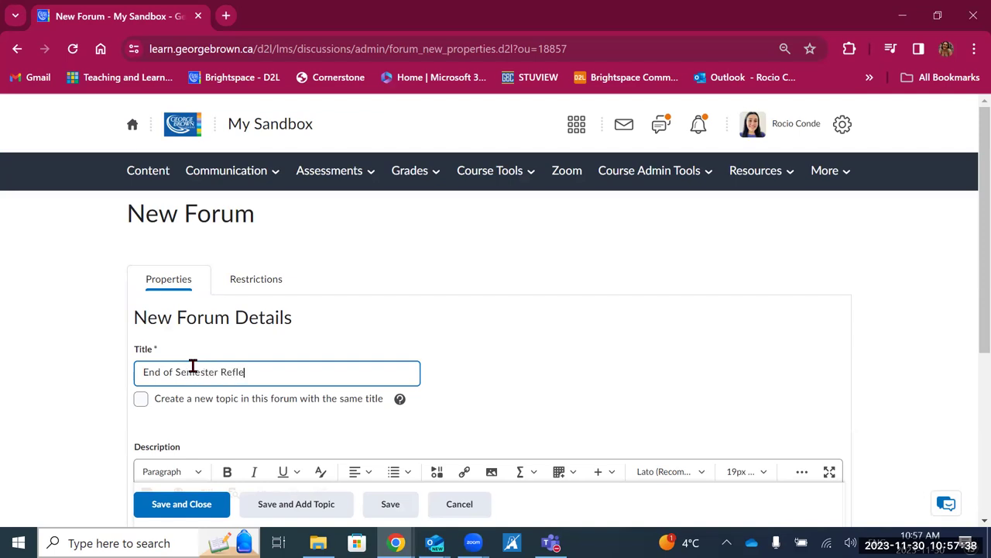
pyautogui.write('ction and Discussion')
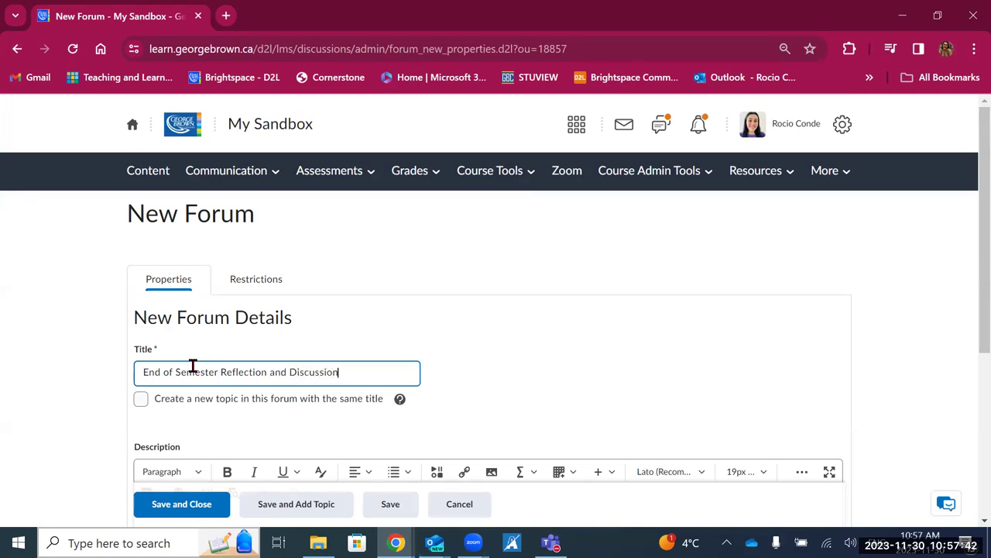
# - Enable creating a topic with the same title in this forum, and save and close the forum
pyautogui.scroll(-1, 192, 366)
pyautogui.click(140, 291)
pyautogui.scroll(-2, 194, 396)
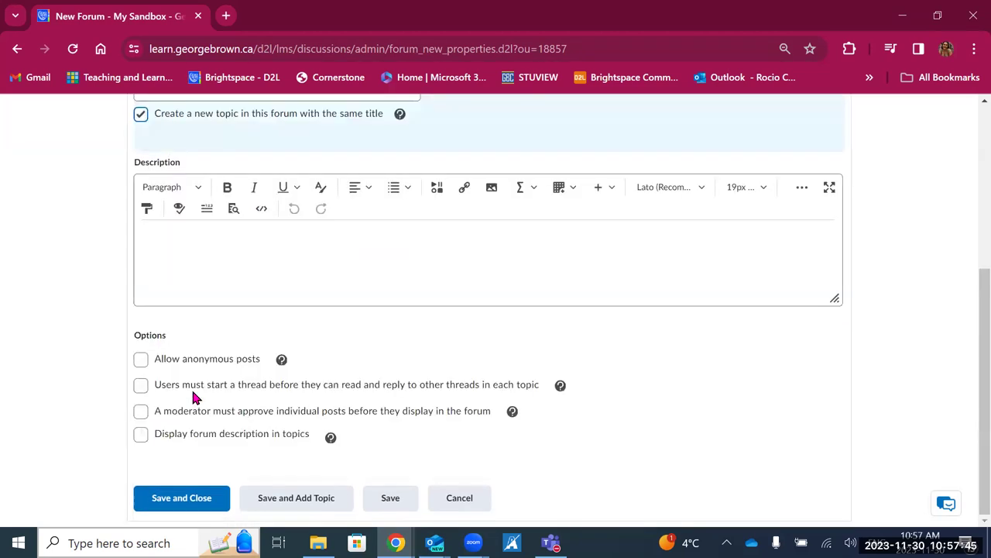
pyautogui.click(196, 499)
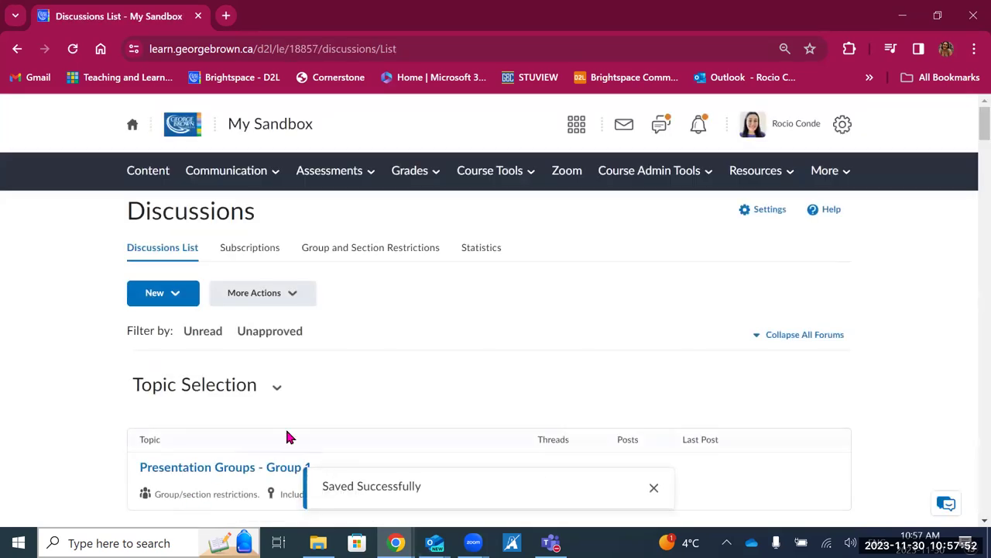
# - Delete the first of the two "End of Semester Reflection and Discussion" forums at the end of the discussions list
pyautogui.scroll(-3, 287, 434)
pyautogui.scroll(-3, 287, 432)
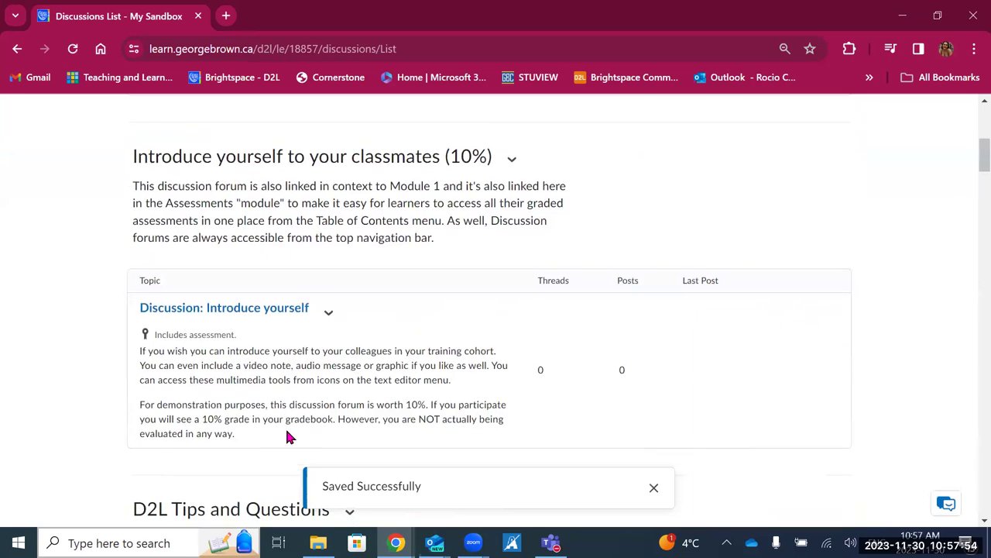
pyautogui.moveTo(969, 171); pyautogui.dragTo(973, 513)
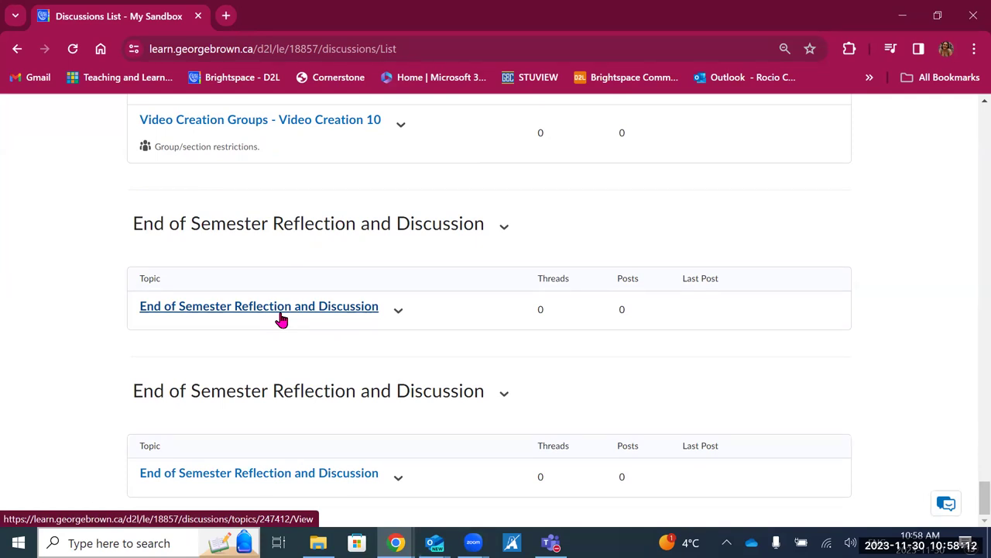
pyautogui.click(504, 230)
pyautogui.click(526, 450)
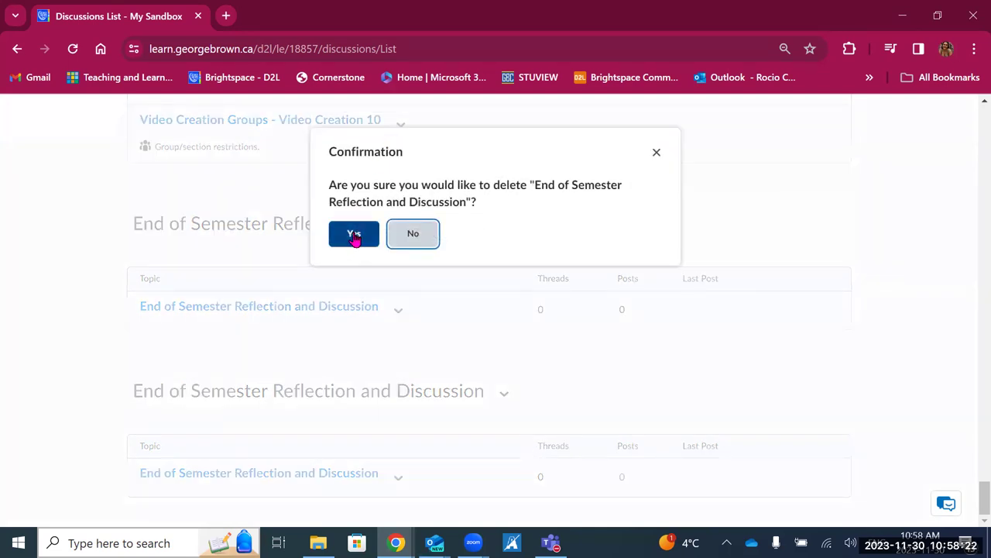
pyautogui.click(354, 235)
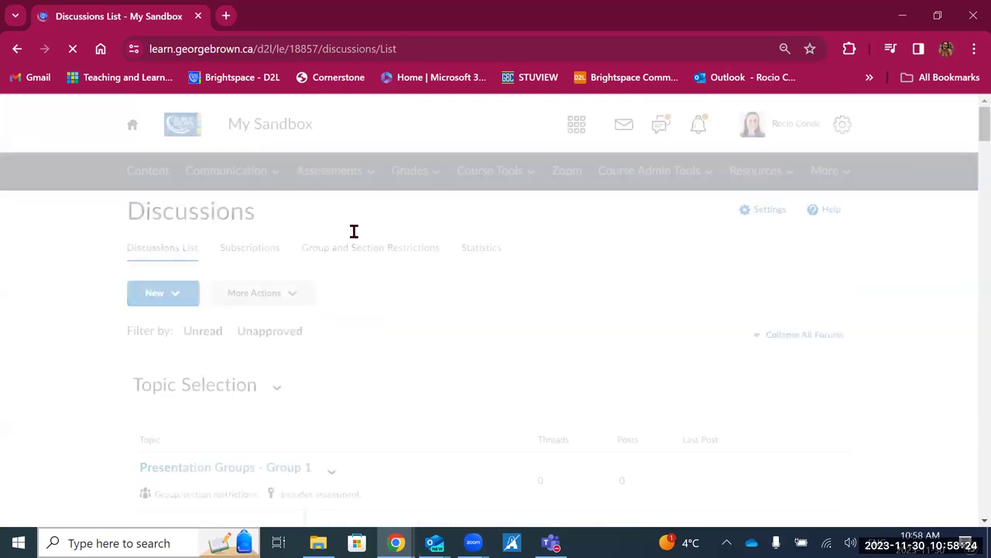
# - Open the topic in the remaining "End of Semester Reflection and Discussion" forum for editing
pyautogui.scroll(-4, 338, 310)
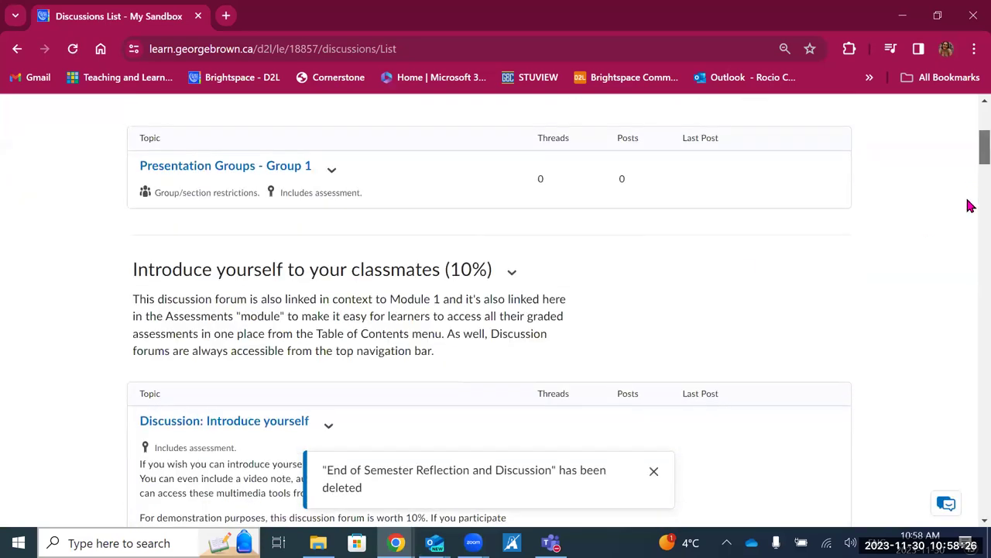
pyautogui.moveTo(984, 147); pyautogui.dragTo(984, 498)
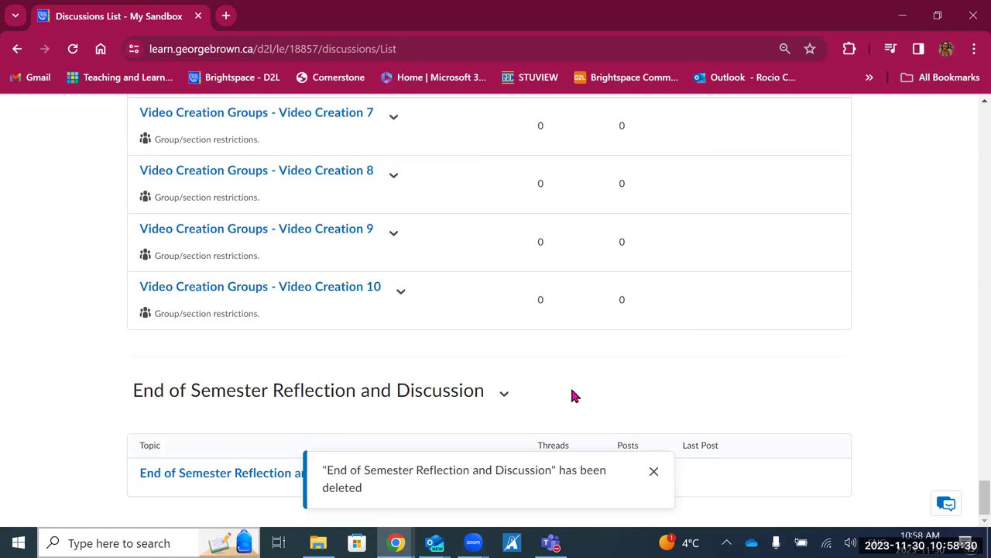
pyautogui.click(652, 473)
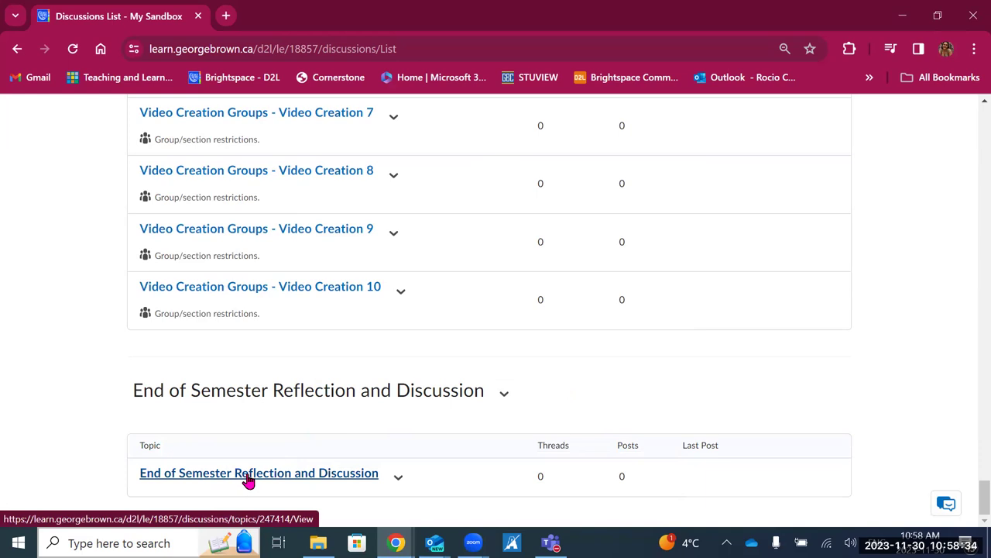
pyautogui.click(399, 478)
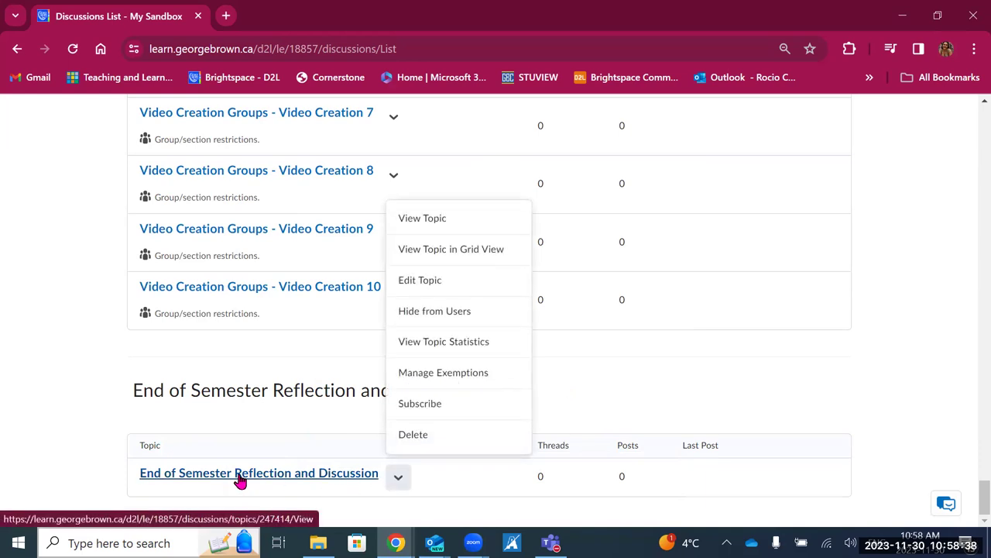
pyautogui.click(435, 285)
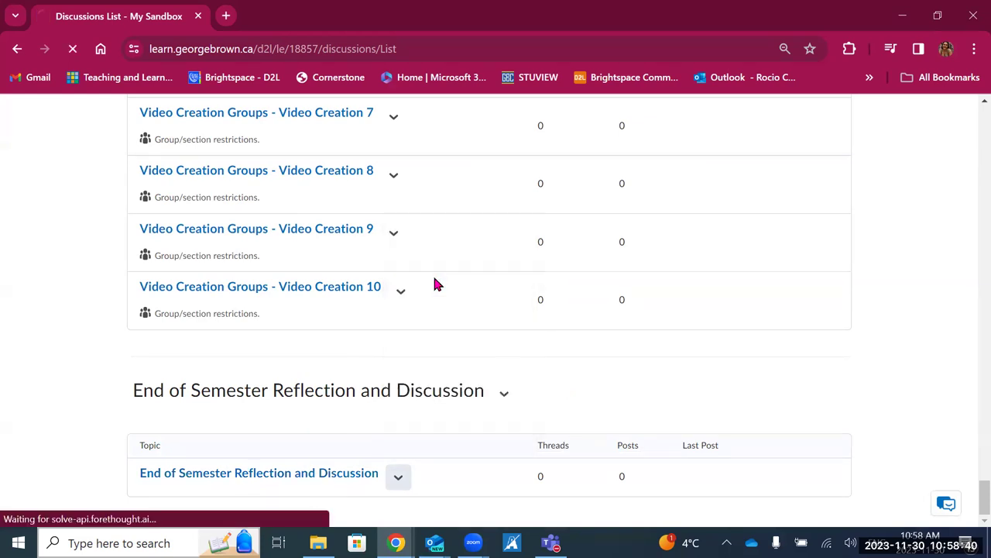
pyautogui.click(227, 170)
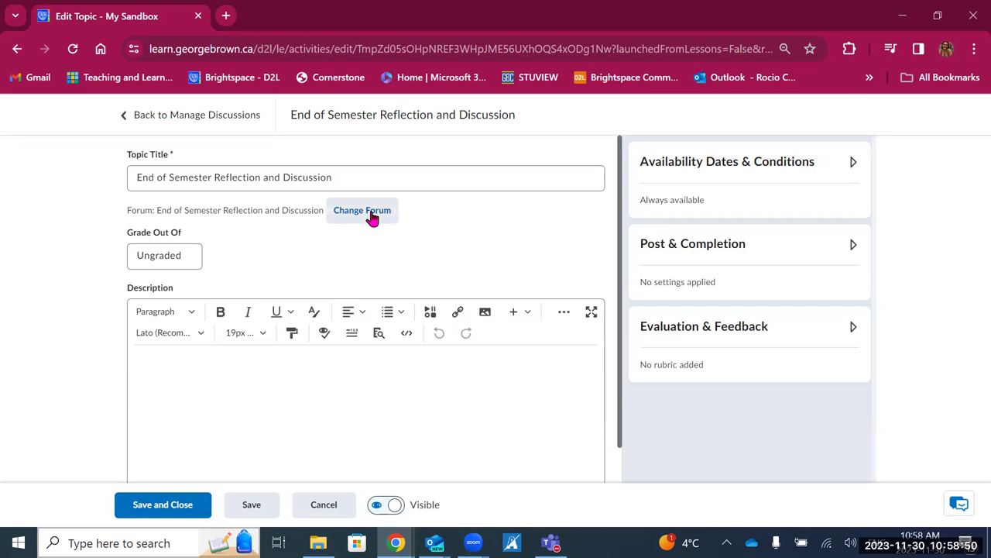
# - Examine the existing forums the topic could be moved to, and cancel the forum change
pyautogui.click(372, 216)
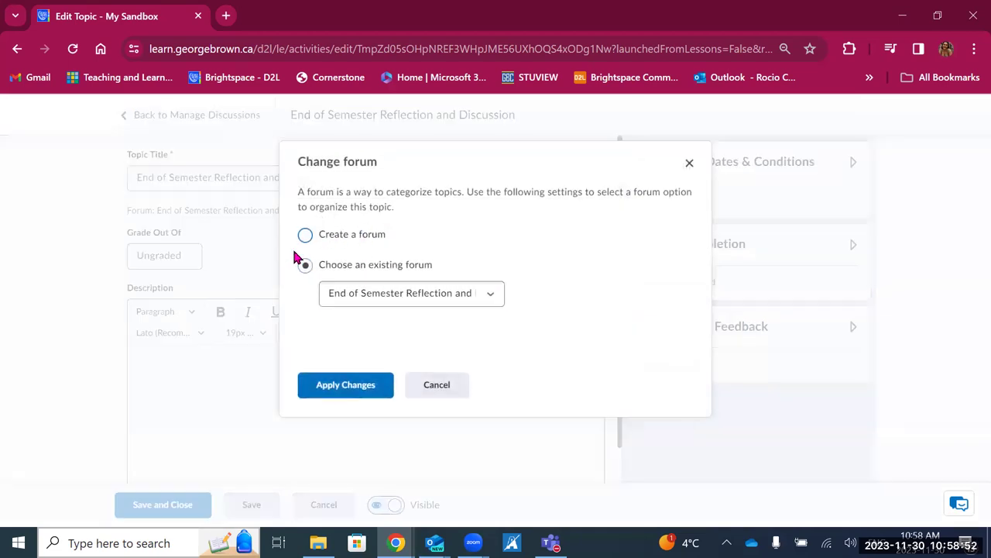
pyautogui.click(378, 289)
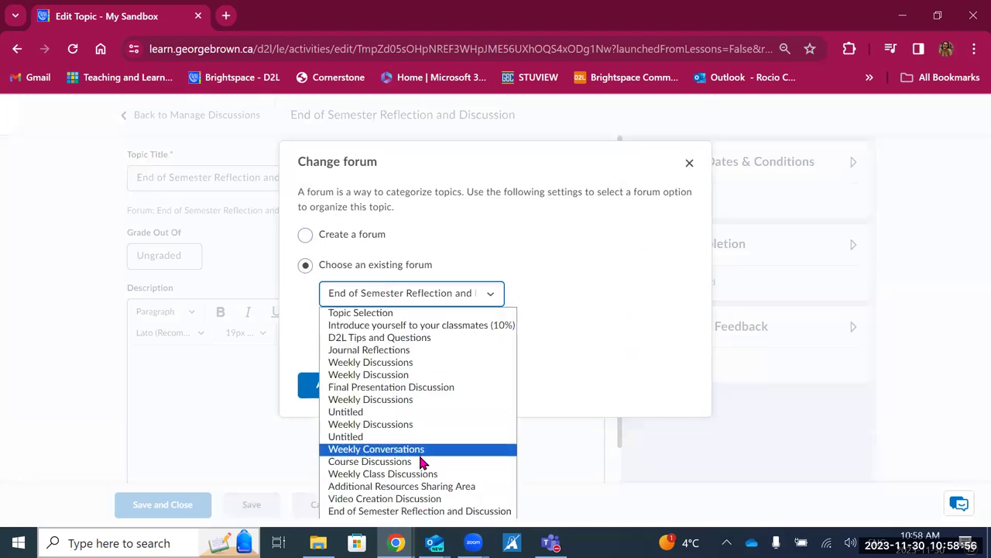
pyautogui.click(622, 341)
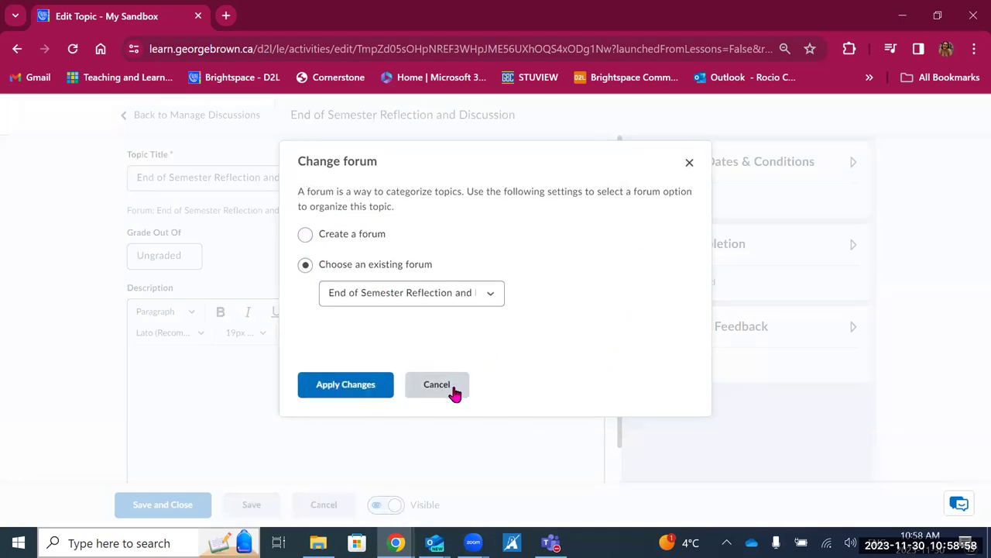
pyautogui.click(454, 386)
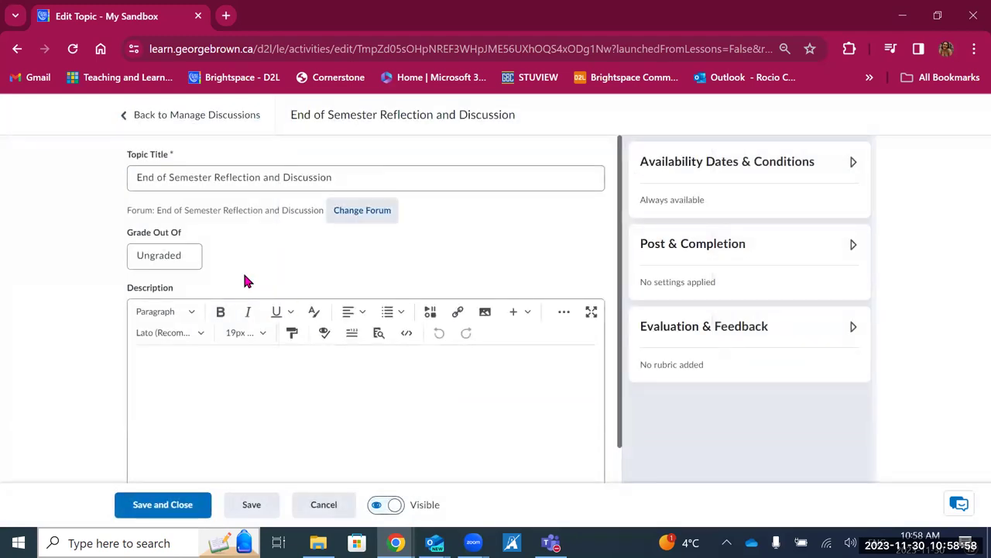
# - Set the topic's grade out of 5 points and show its grade book options
pyautogui.click(181, 261)
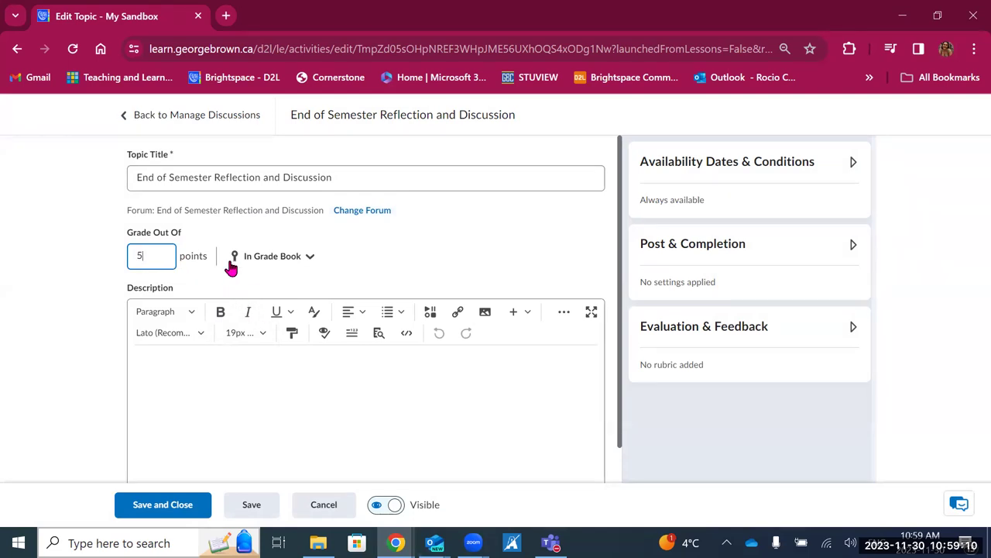
pyautogui.click(266, 264)
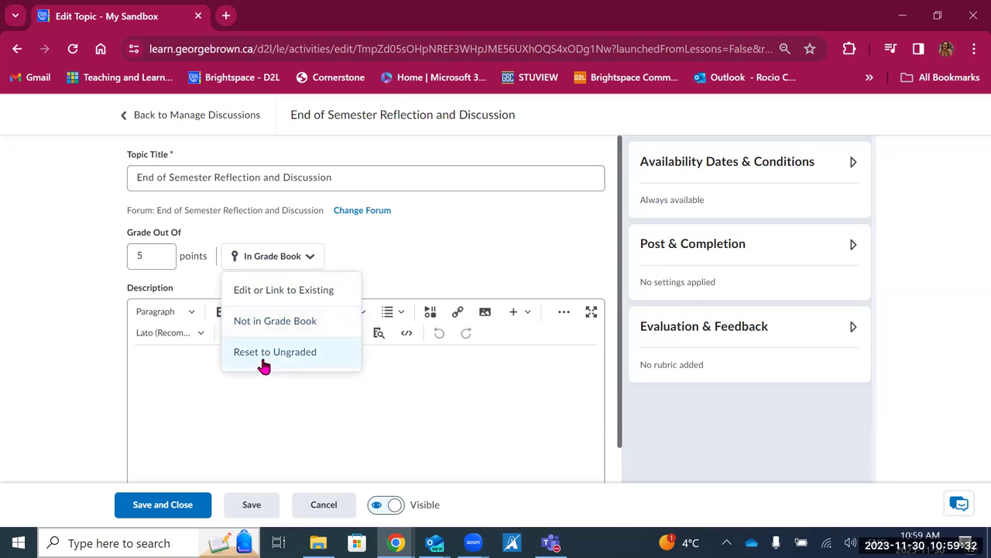
# - Begin the topic description with "The end of the semester is approaching. Please reflect on your learning journey. What was challenging?"
pyautogui.click(204, 386)
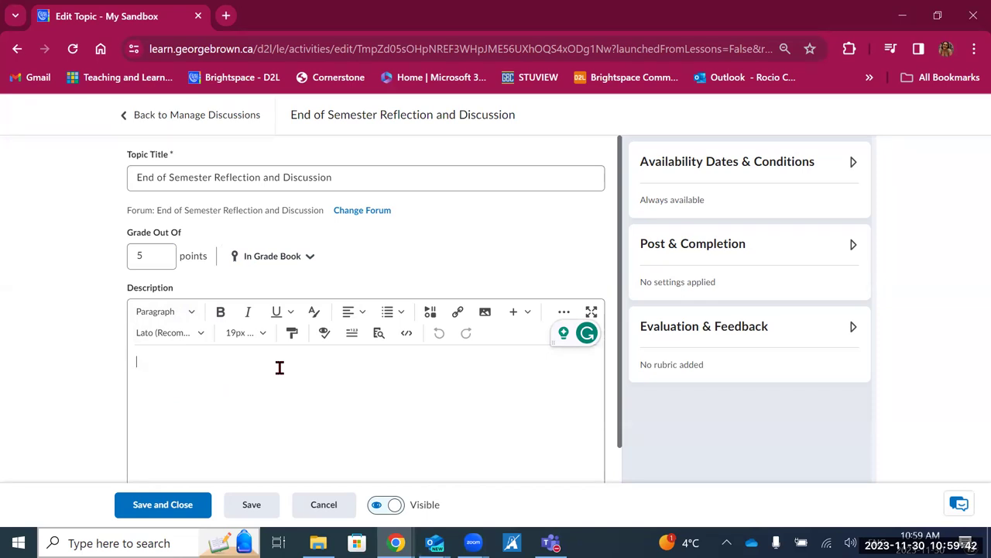
pyautogui.write('The end of the s')
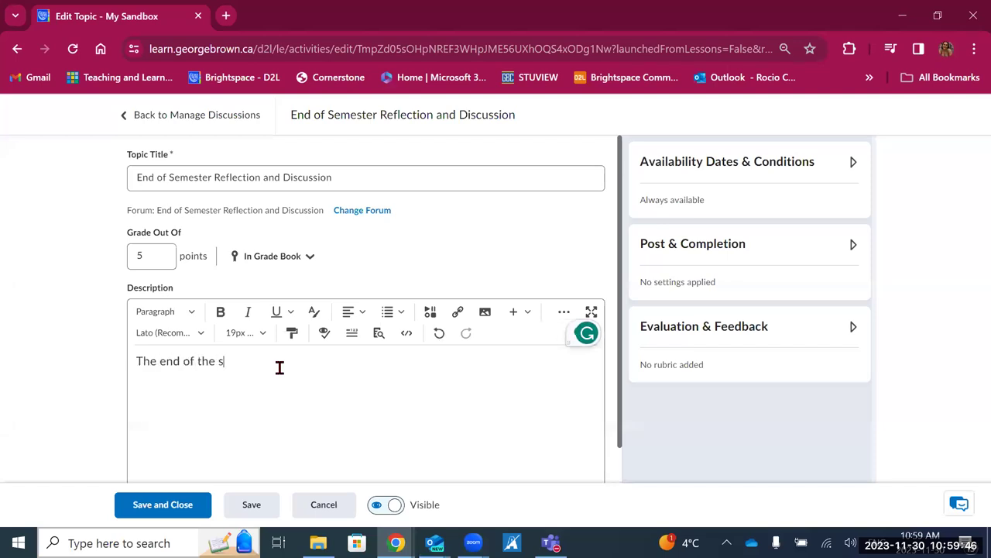
pyautogui.write('emester is approa')
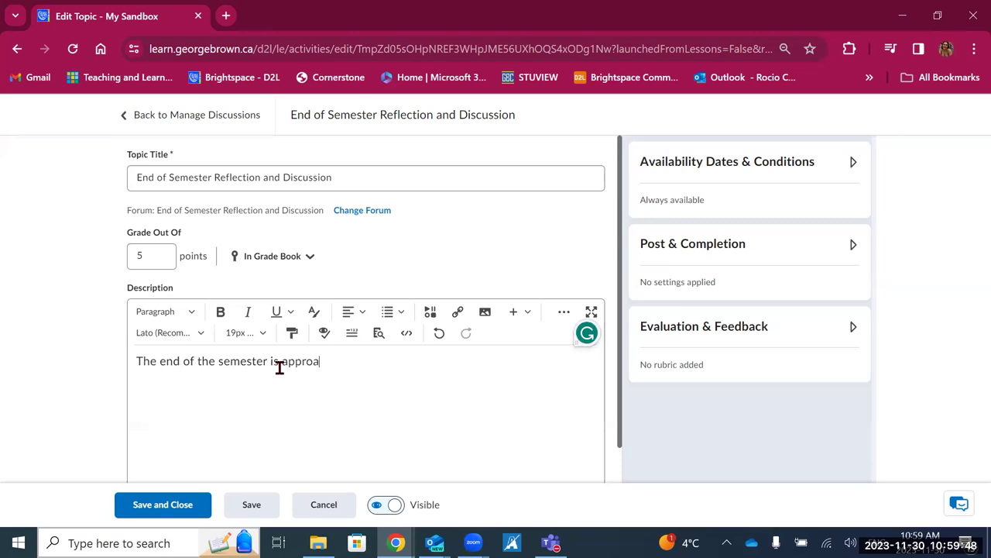
pyautogui.write('ching. Please ref')
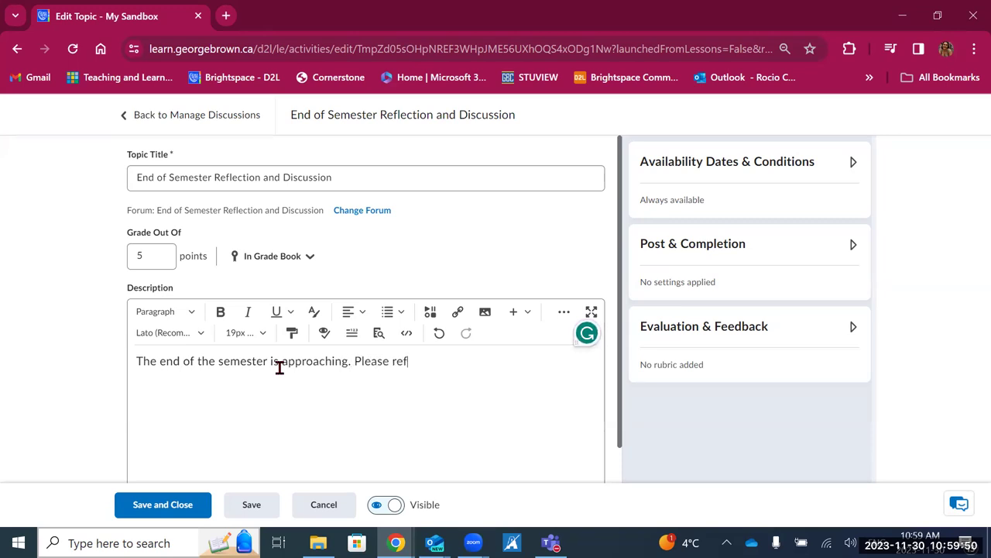
pyautogui.write('lect on your learning j')
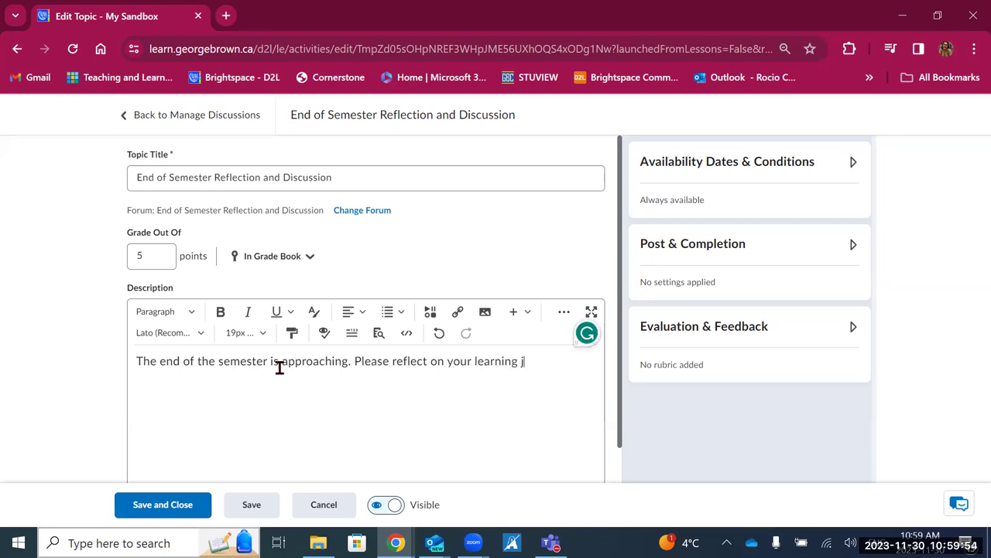
pyautogui.write('ourney. What was chall')
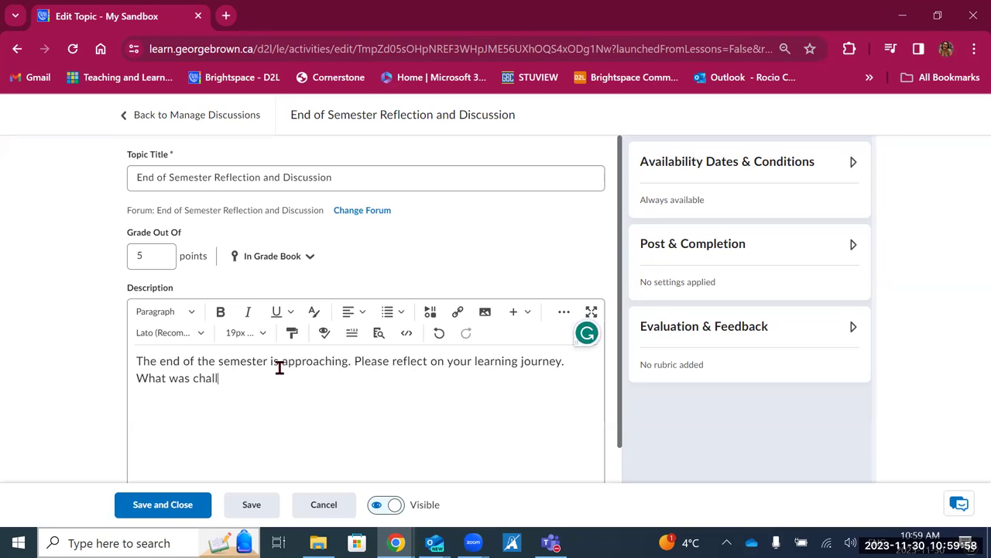
pyautogui.write('enging? What')
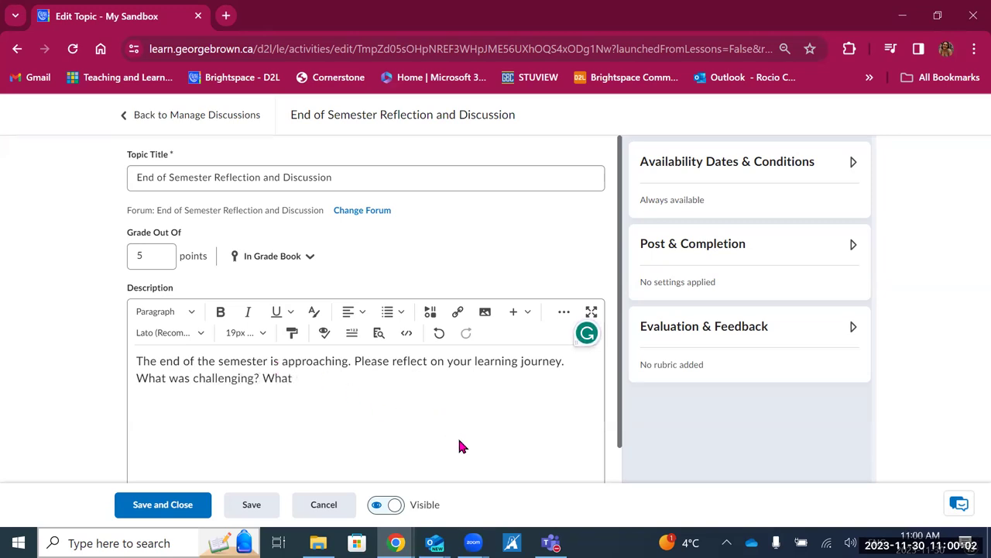
# - Continue the description with "What was your favourite part? What are some of the most important take-aways from this course?"
pyautogui.write(' was your favou')
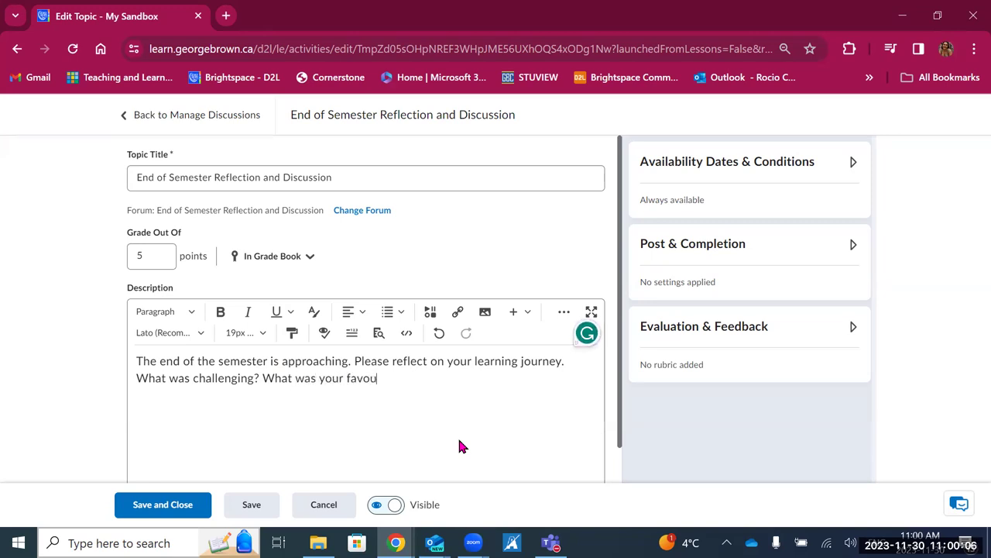
pyautogui.write('rite part? Wha')
pyautogui.write('t ')
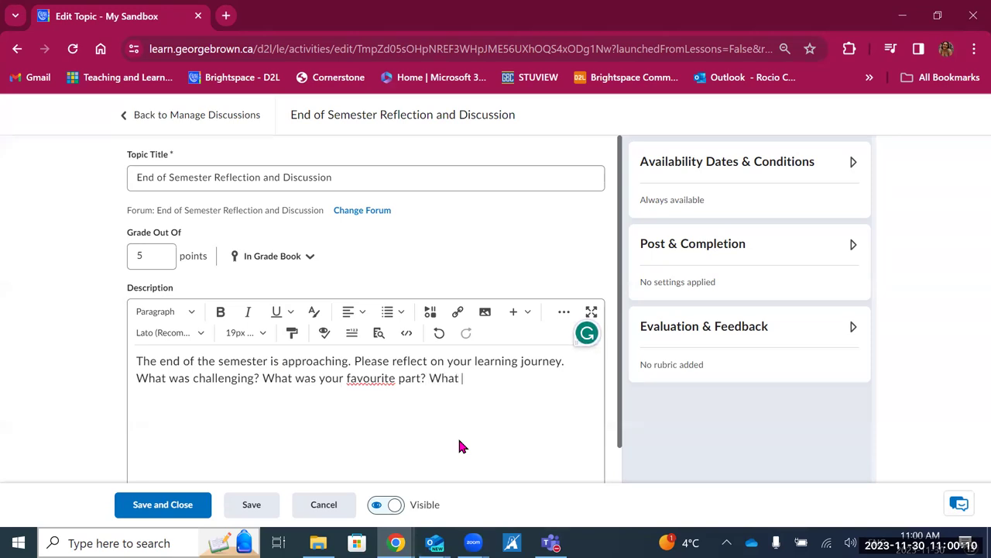
pyautogui.write('are some of th')
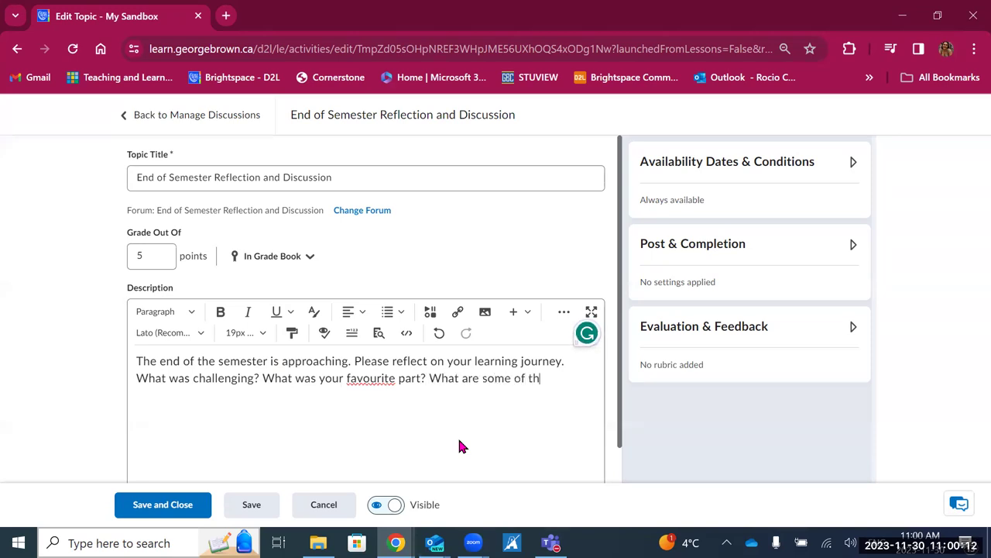
pyautogui.write('e most importnat')
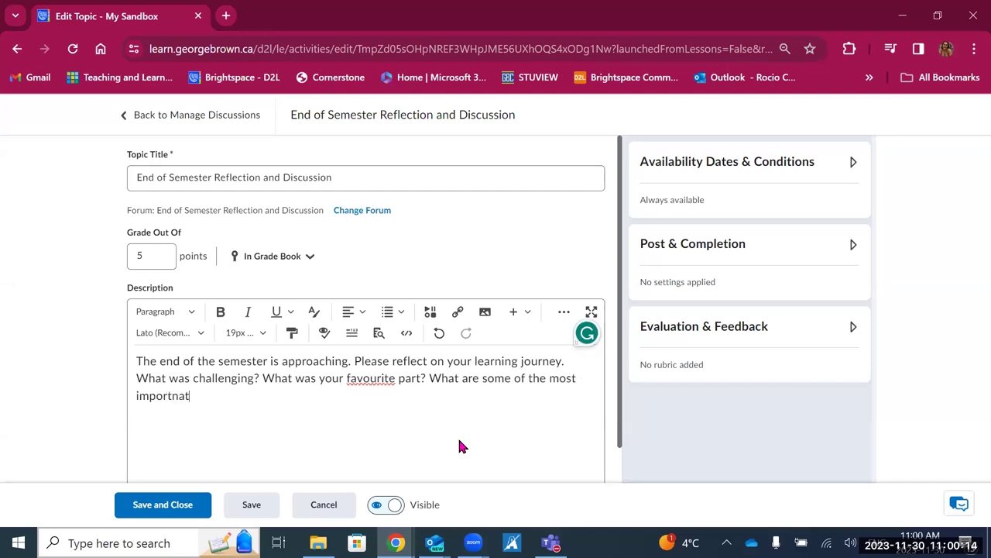
pyautogui.press('BackSpace')
pyautogui.press('BackSpace')
pyautogui.press('BackSpace')
pyautogui.write('ant take-aways from this ')
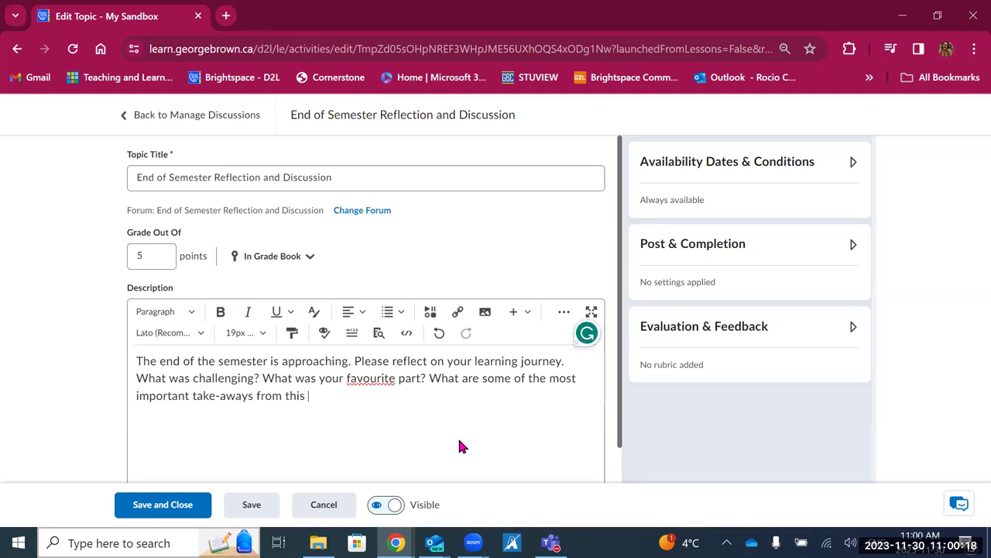
pyautogui.write('course? How')
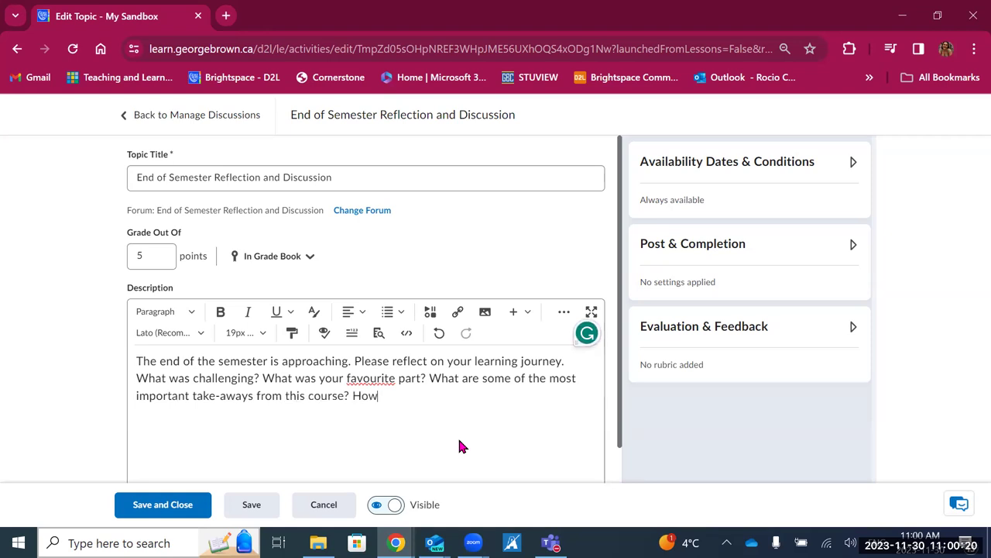
# - End the description with the question "How will this course support you in your academic and professional journeys?"
pyautogui.write(' will this course')
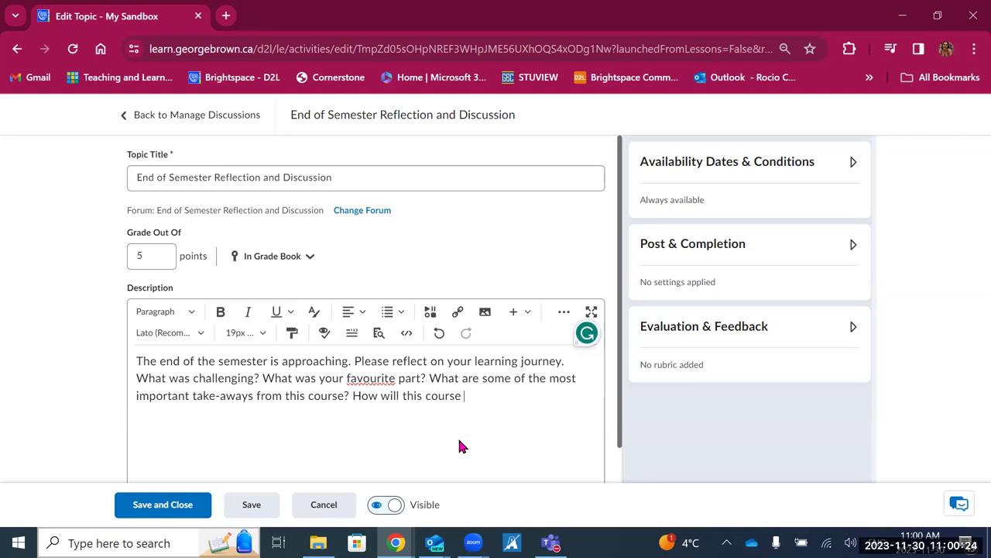
pyautogui.write(' support you i')
pyautogui.write('n your acade')
pyautogui.write('mic and professiona')
pyautogui.write('l journey?')
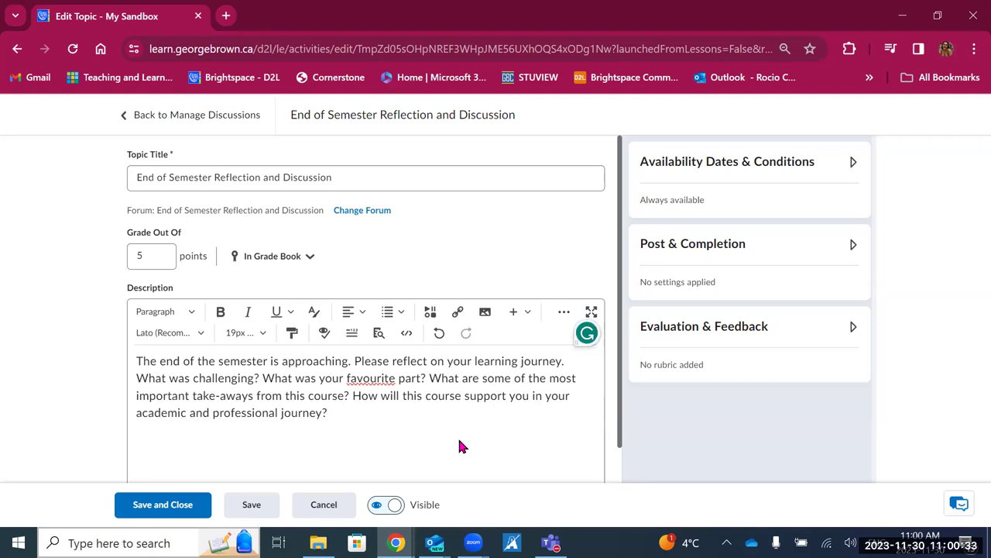
pyautogui.press('Left')
pyautogui.write('s')
pyautogui.press('Right')
# - Examine the description editor's insert options and the Insert Stuff content sources, and close them without adding anything
pyautogui.scroll(-1, 328, 422)
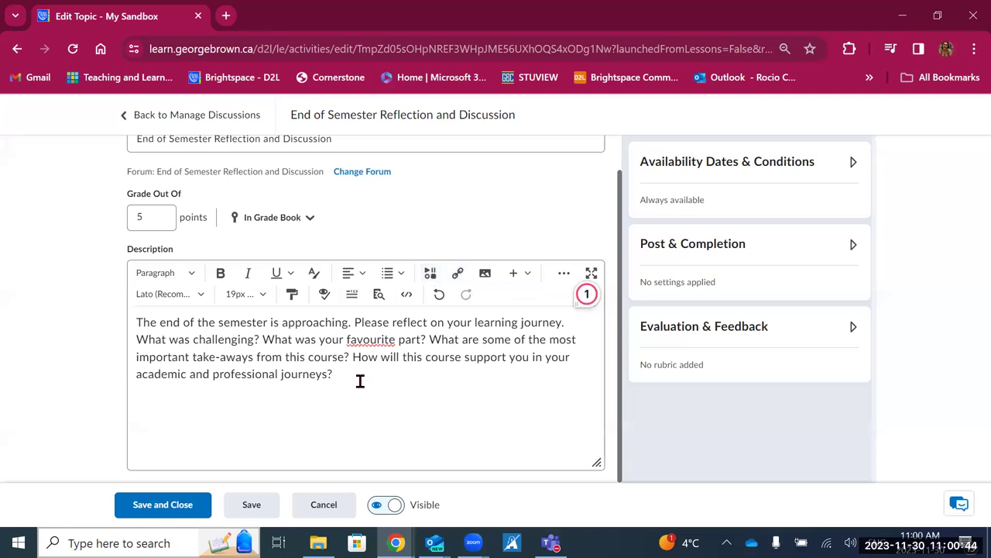
pyautogui.click(516, 275)
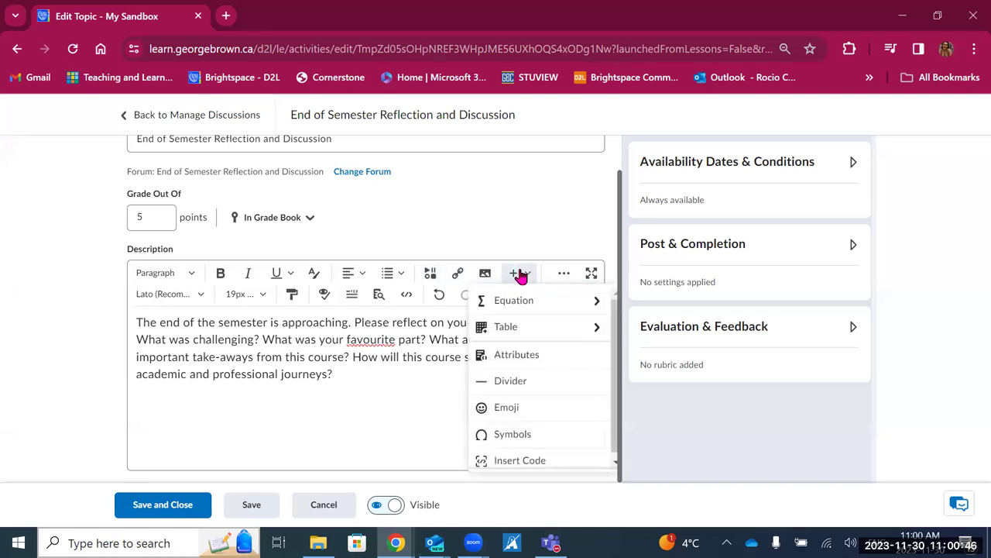
pyautogui.scroll(-1, 535, 410)
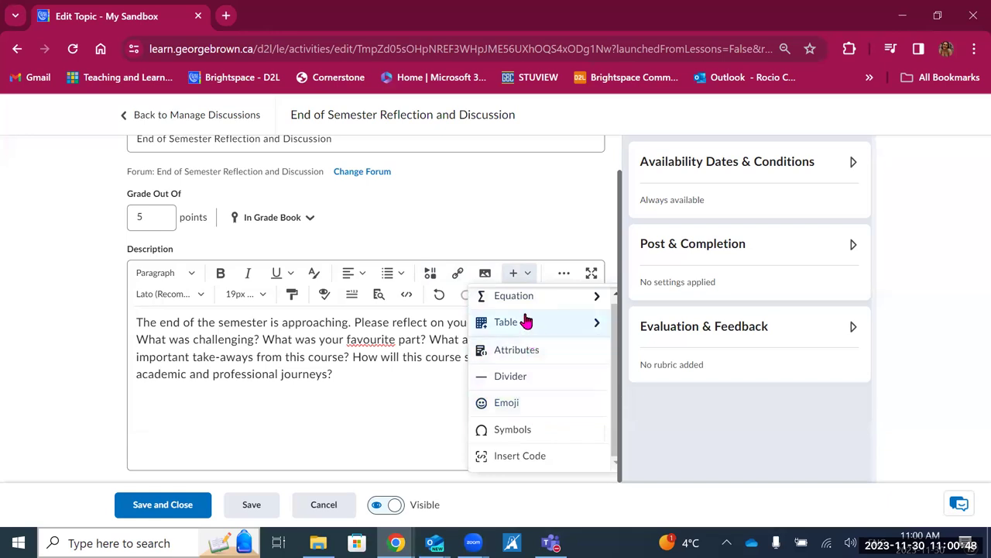
pyautogui.click(432, 272)
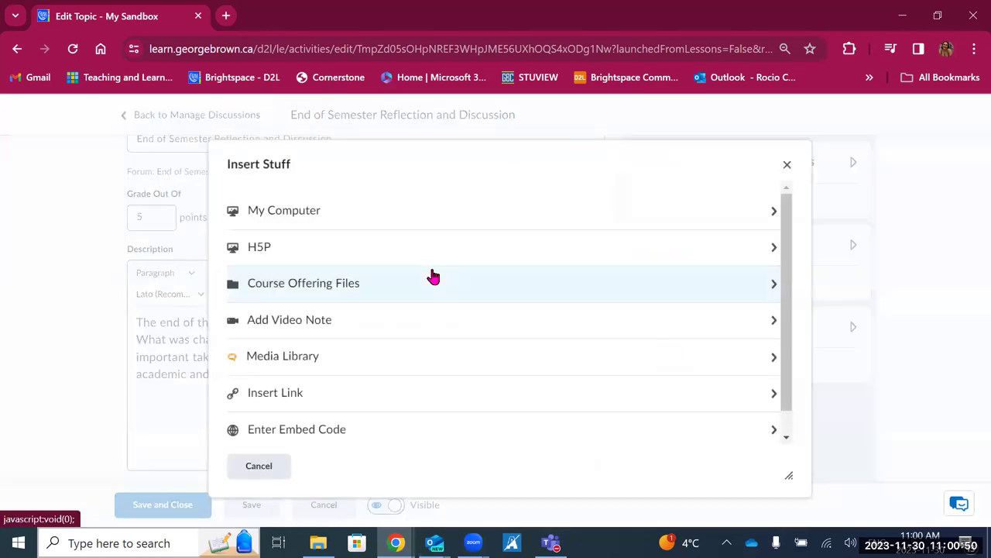
pyautogui.scroll(-1, 339, 443)
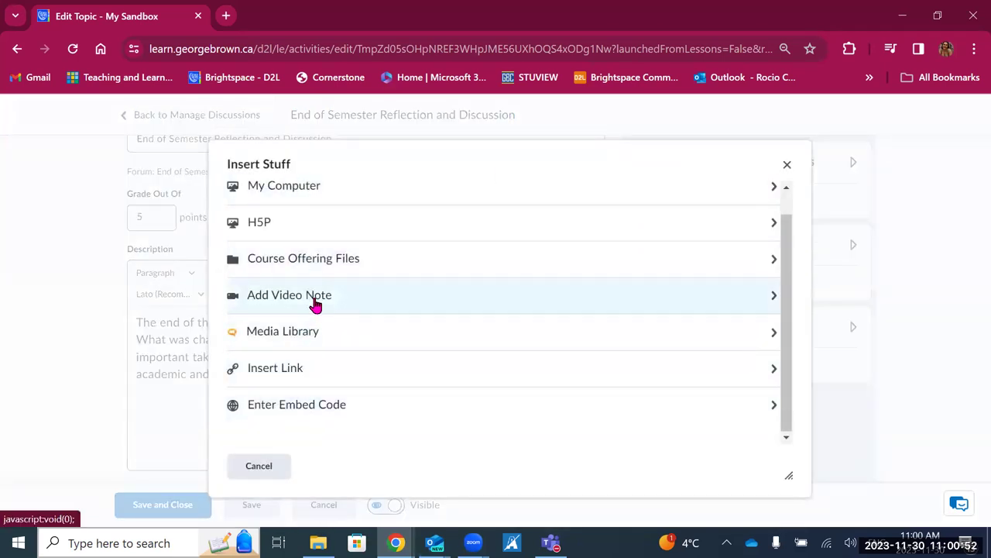
pyautogui.click(785, 167)
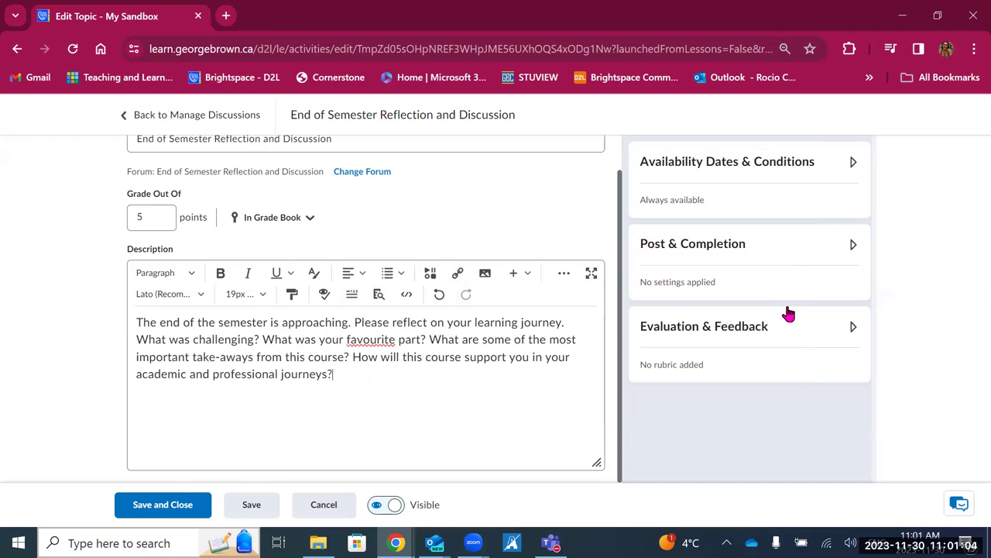
# - Set the topic's availability start date to 12/1/2023 and add the availability dates to the Calendar
pyautogui.click(764, 192)
pyautogui.click(720, 223)
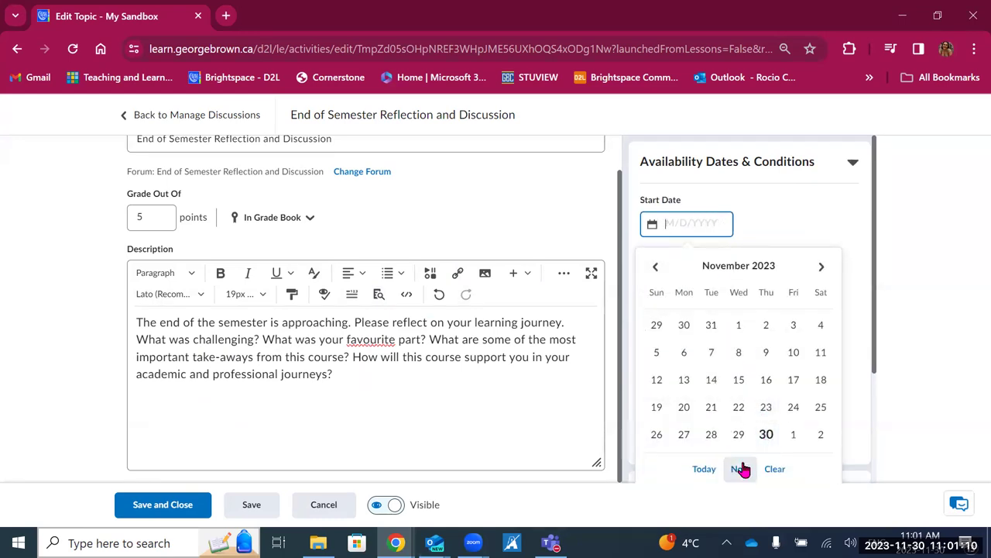
pyautogui.click(787, 434)
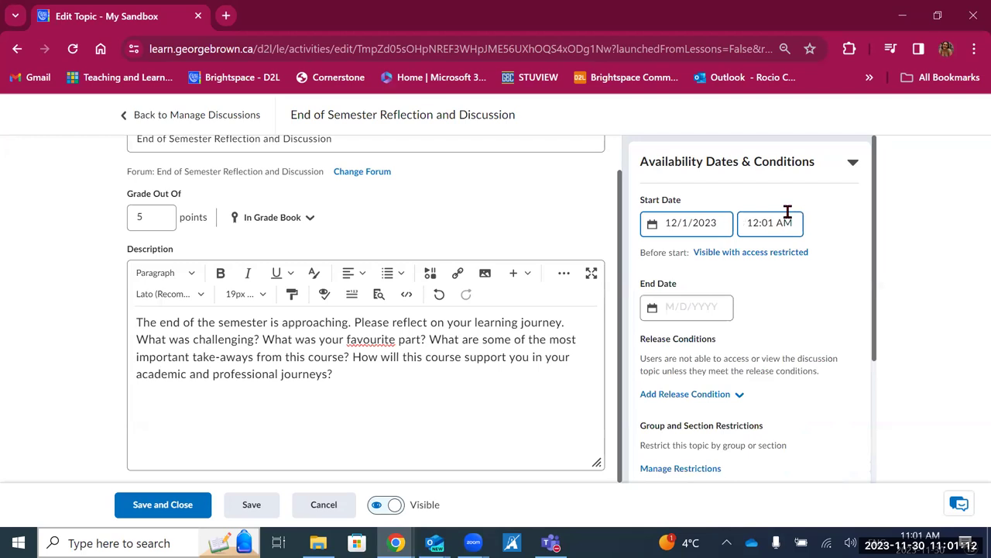
pyautogui.click(758, 259)
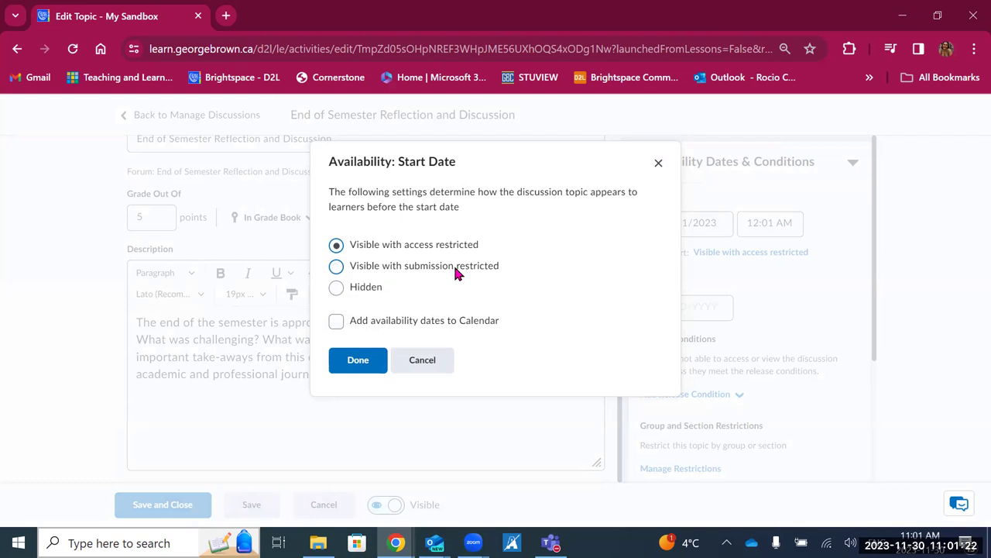
pyautogui.click(338, 323)
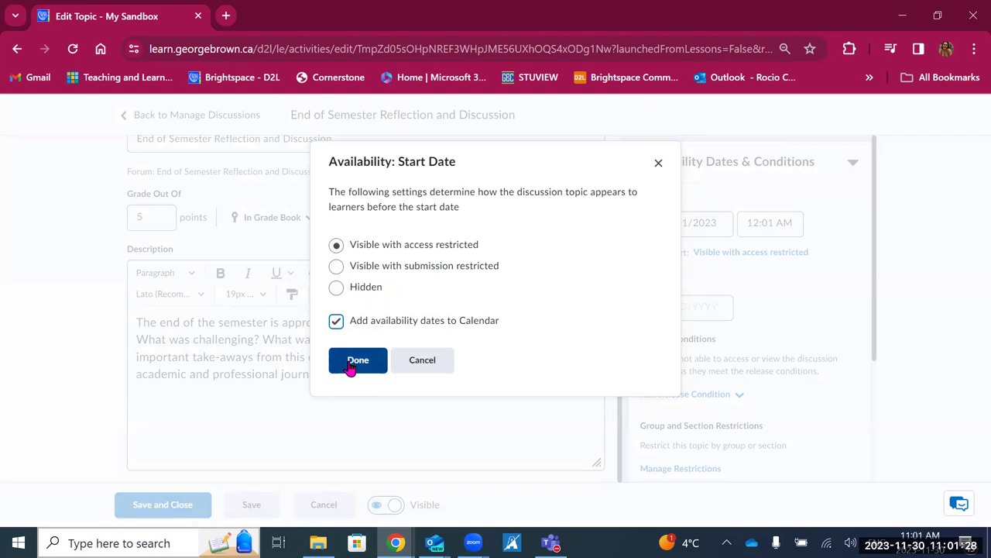
pyautogui.click(356, 361)
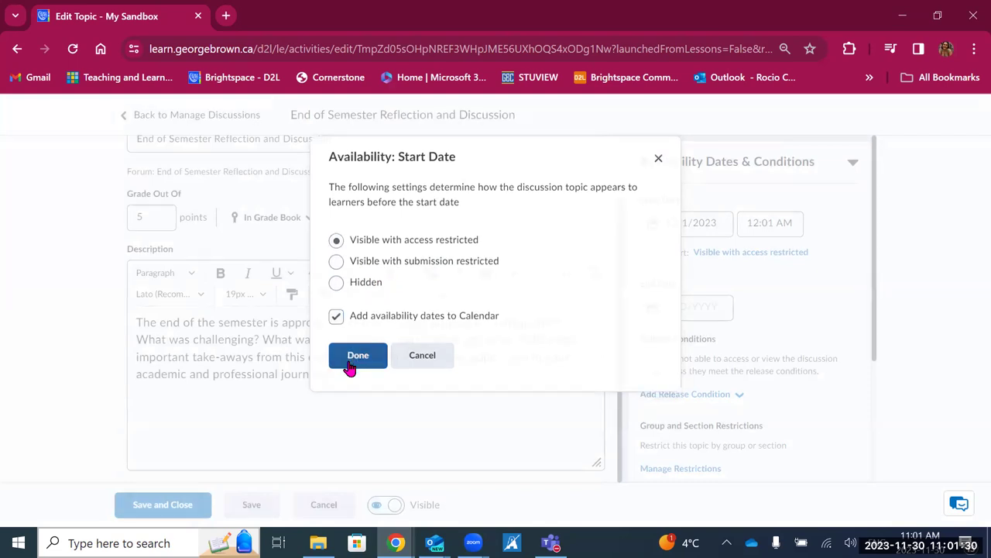
# - Set the availability end date to 12/15/2023, look over the release conditions and restrictions, and collapse the availability settings
pyautogui.click(695, 305)
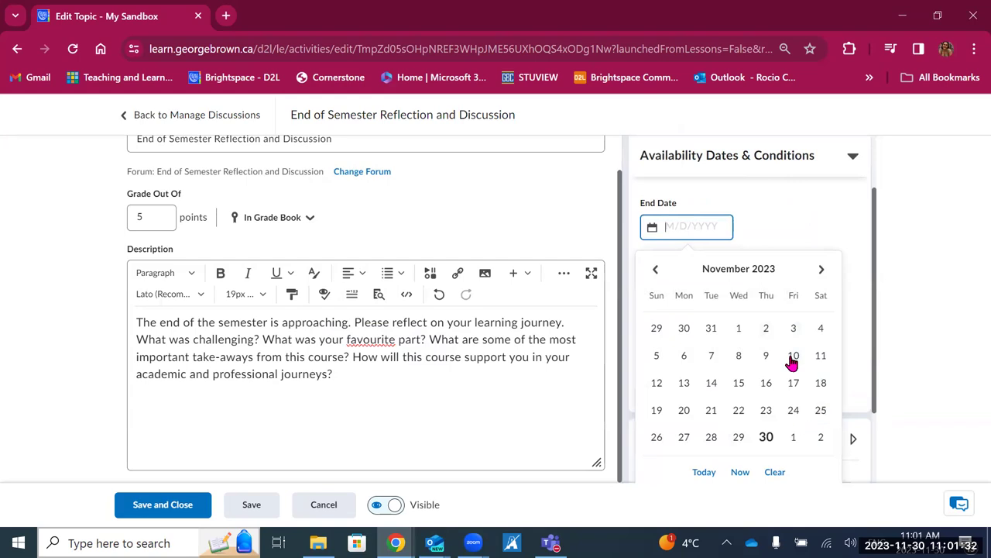
pyautogui.click(820, 272)
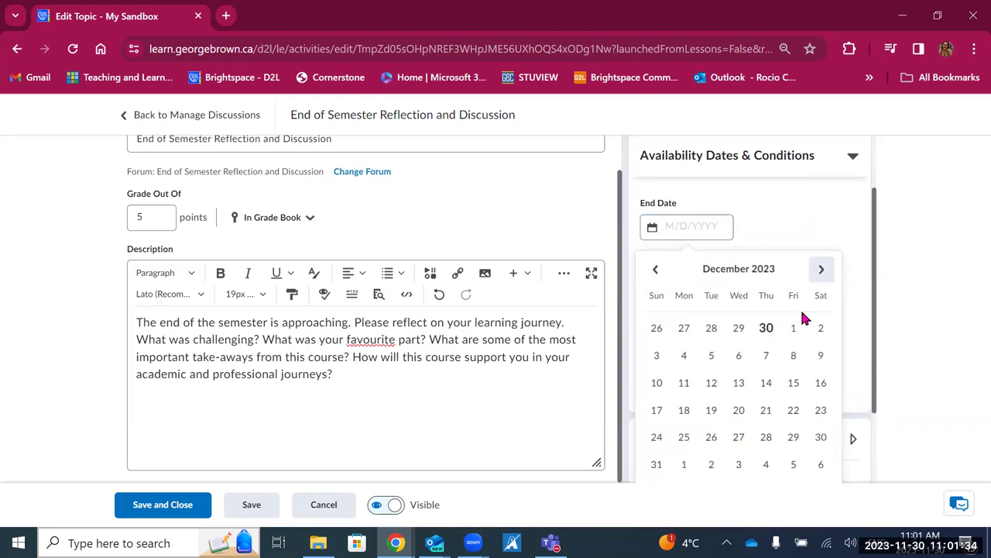
pyautogui.click(796, 390)
pyautogui.scroll(2, 774, 260)
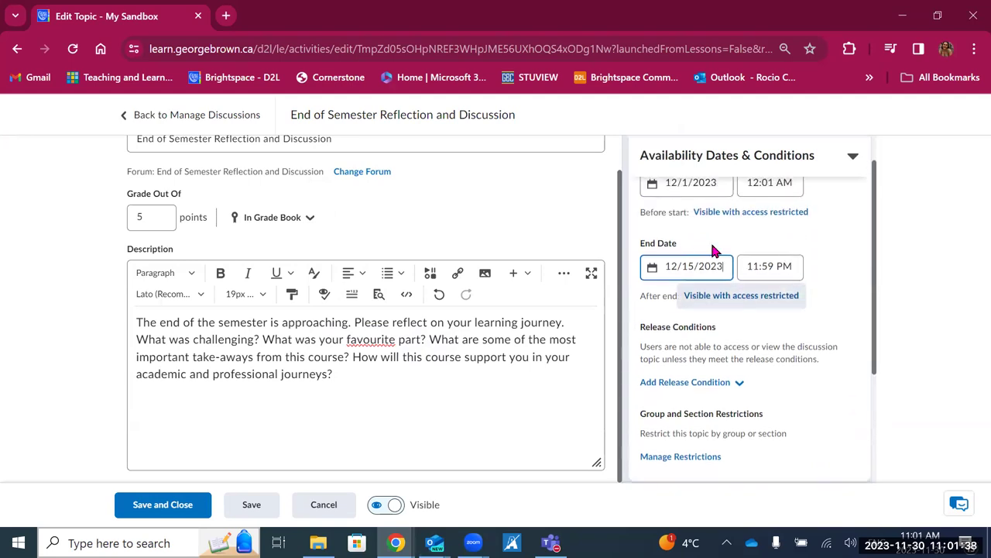
pyautogui.scroll(-1, 695, 317)
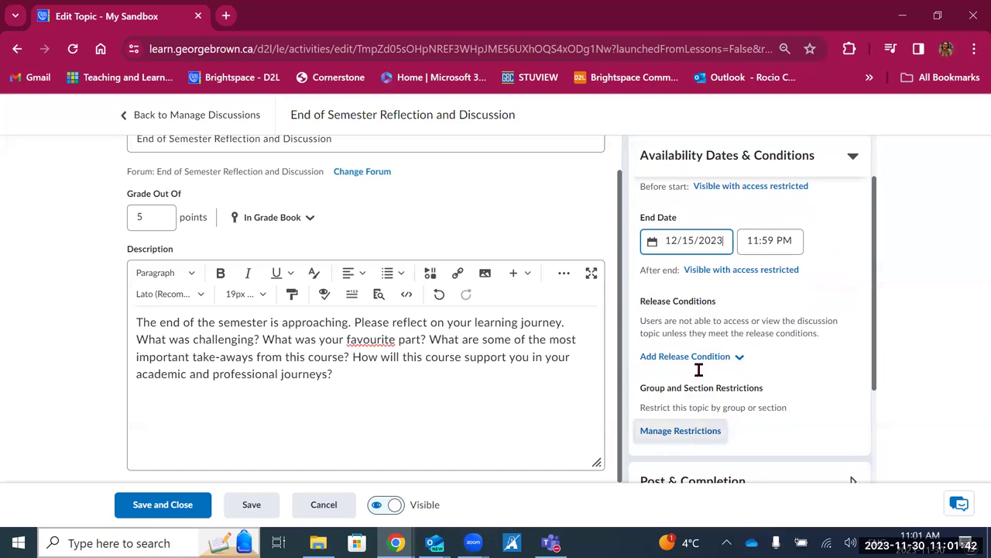
pyautogui.scroll(-2, 662, 429)
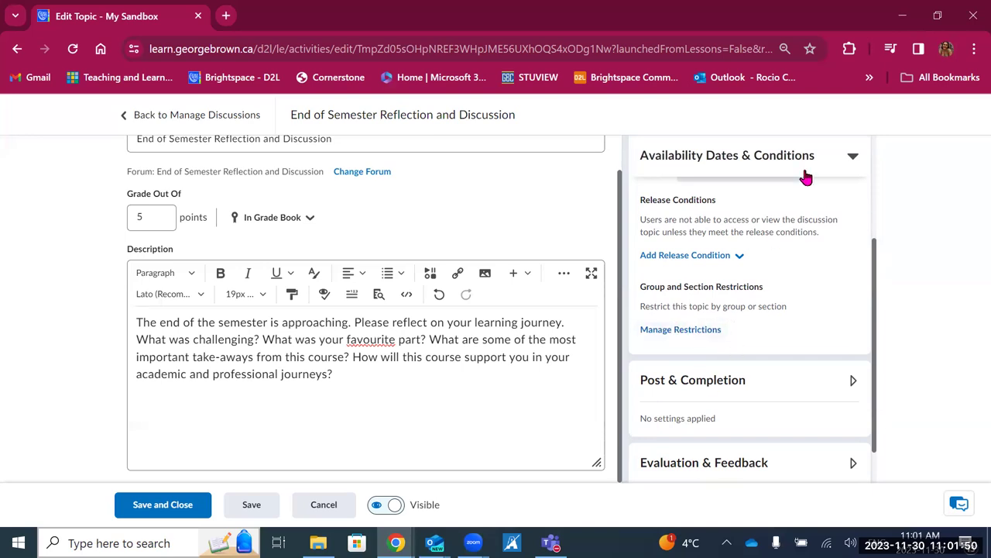
pyautogui.click(852, 159)
# - Review the Post & Completion participation options without changing them, and show the Evaluation & Feedback settings
pyautogui.click(740, 278)
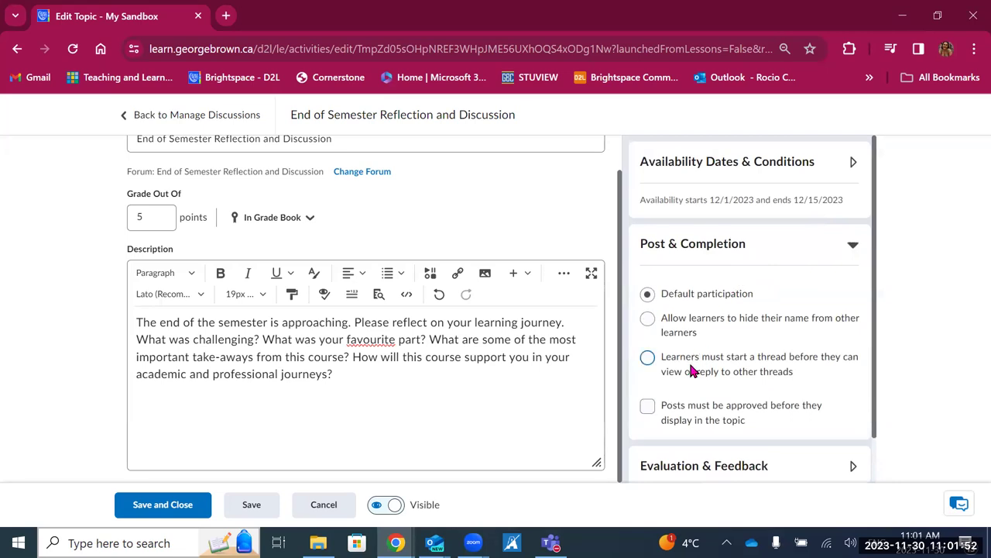
pyautogui.scroll(-1, 697, 372)
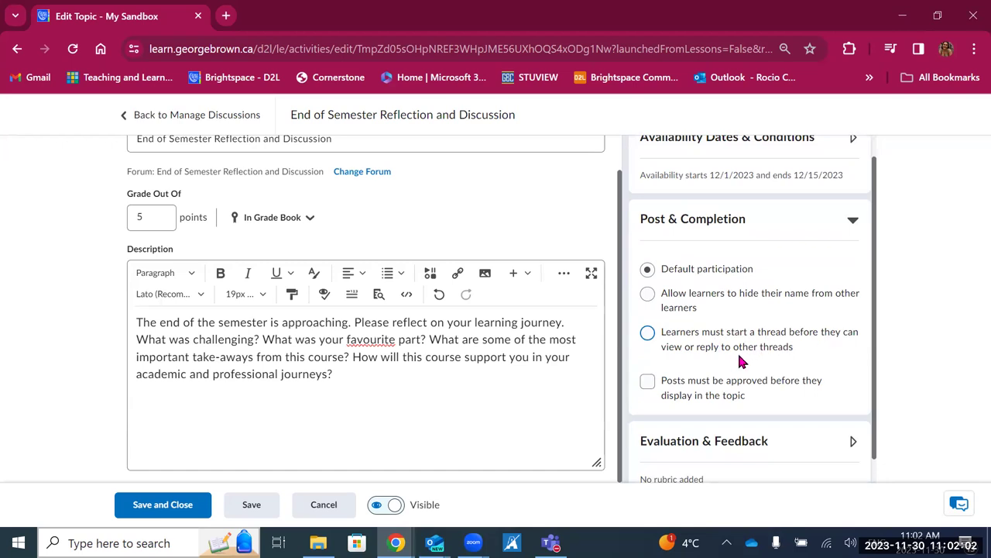
pyautogui.scroll(-1, 822, 349)
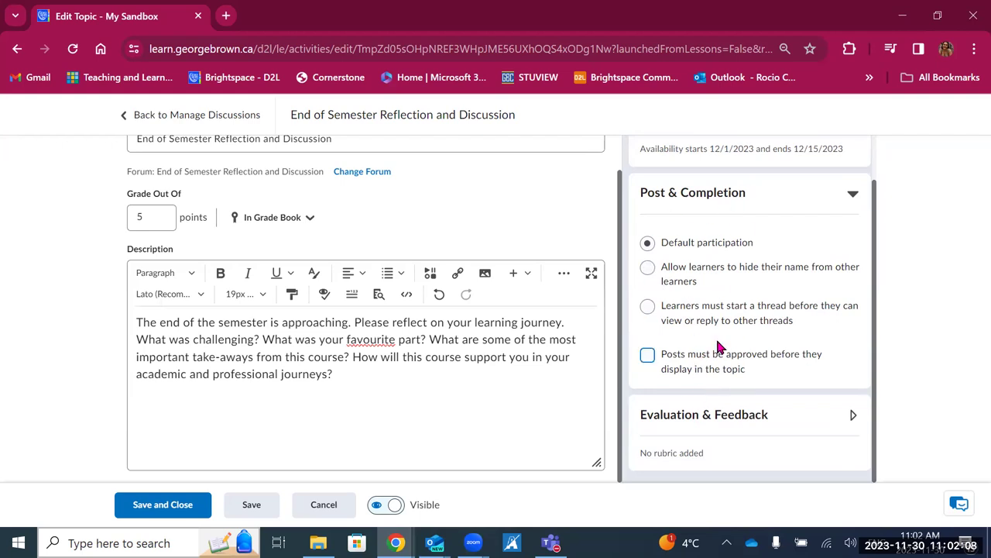
pyautogui.click(855, 200)
pyautogui.click(852, 330)
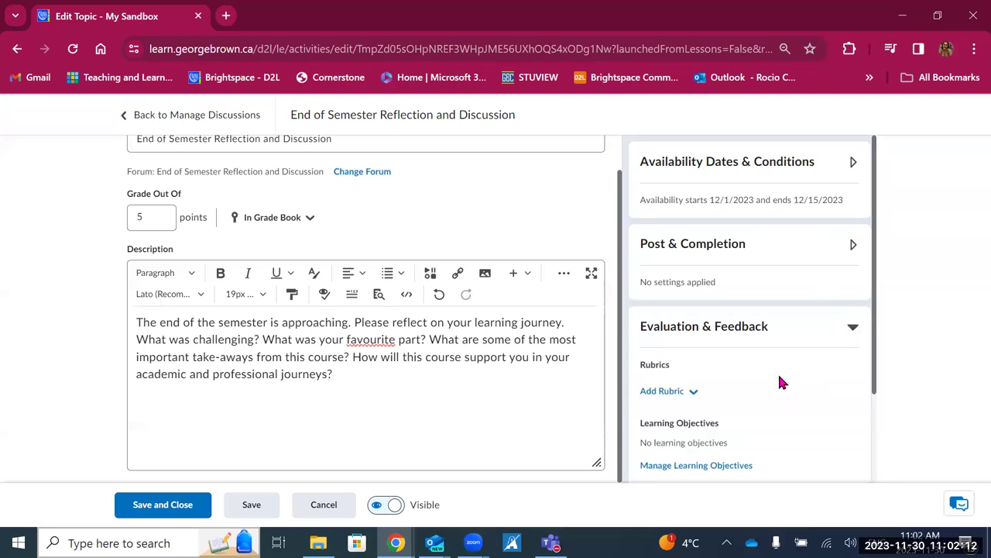
# - Add to description: "Please post a first reflection and then respond to 2 other classmates with something you may have in common, something you found surprising or interesting."
pyautogui.scroll(-2, 778, 372)
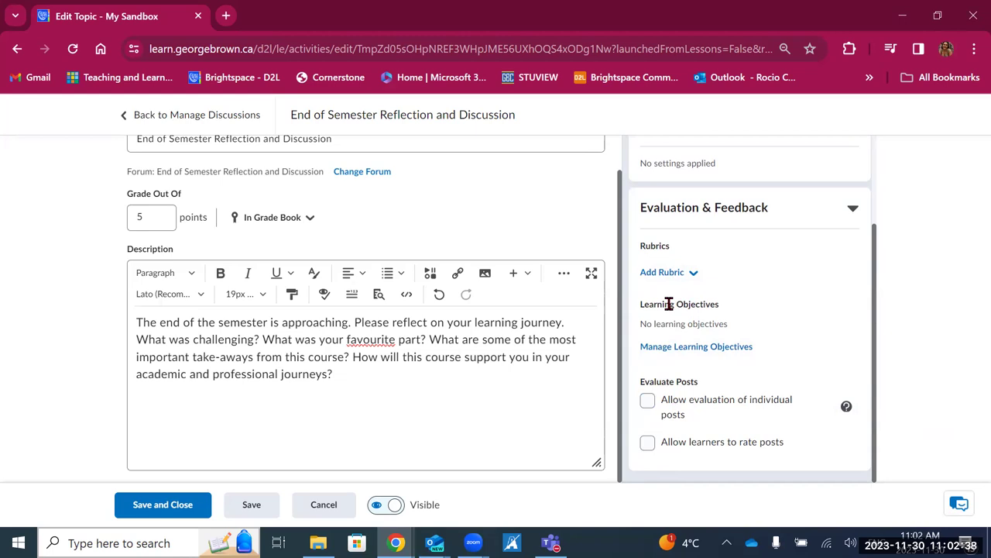
pyautogui.click(354, 366)
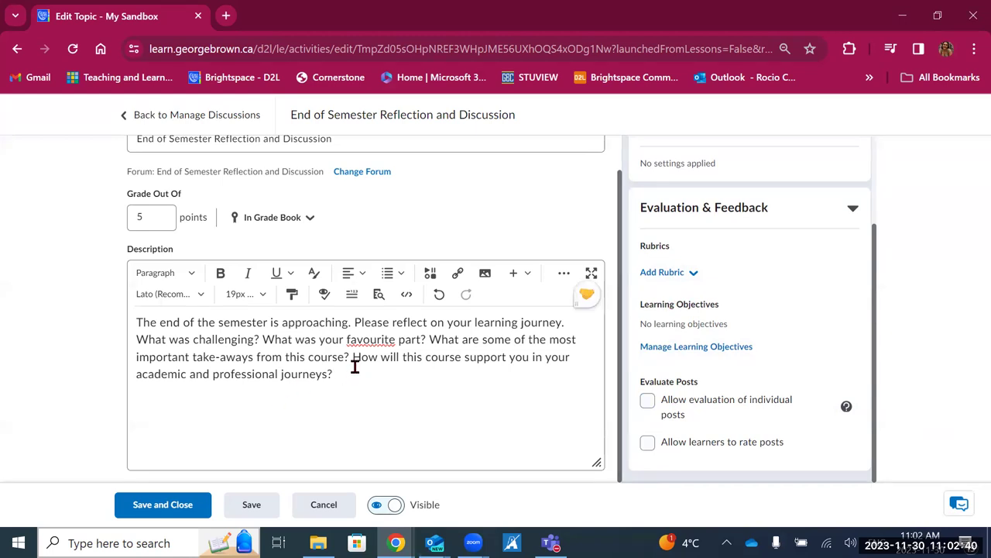
pyautogui.press('Return')
pyautogui.write('Please p')
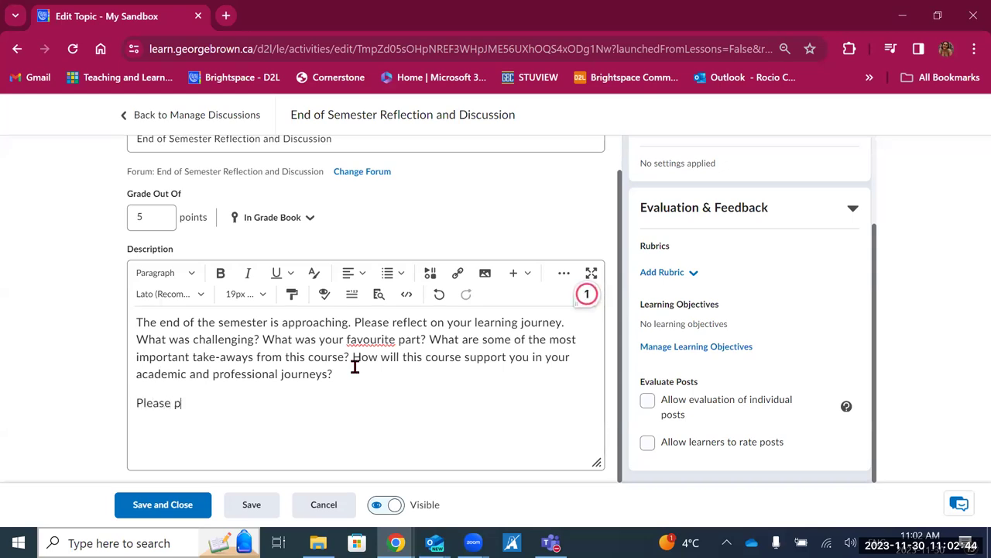
pyautogui.write('ost a first ')
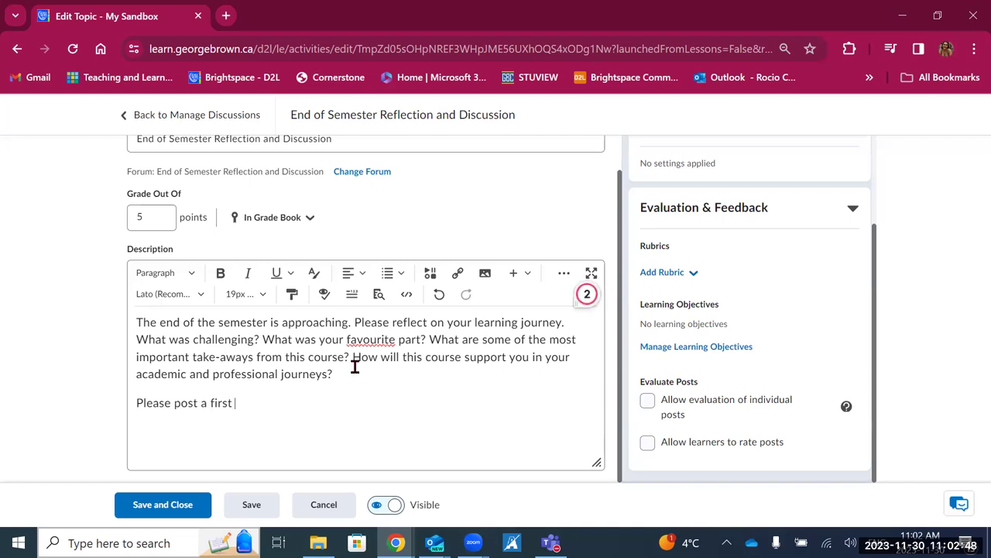
pyautogui.write('reflection and then ')
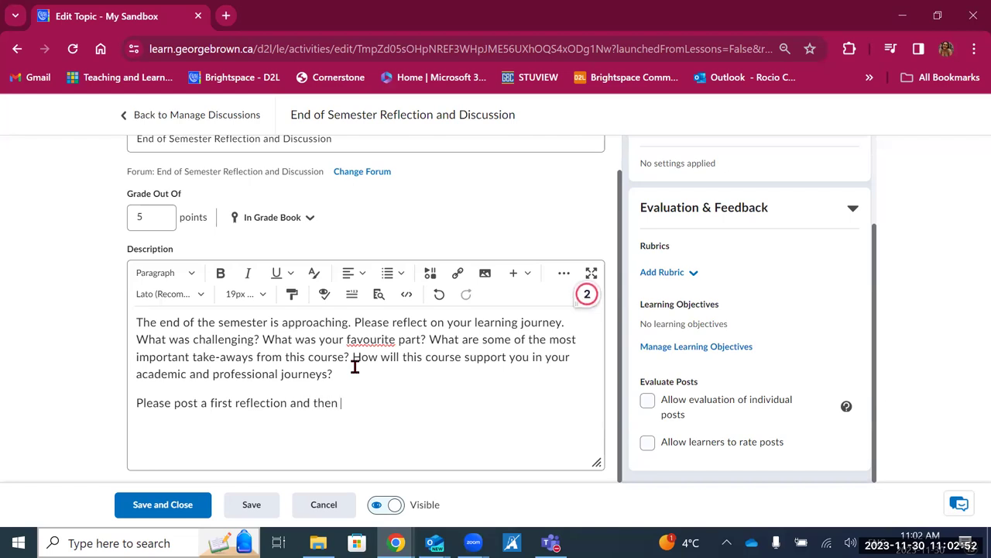
pyautogui.write('respond to othe')
pyautogui.write('r 2 oh')
pyautogui.press('BackSpace')
pyautogui.press('BackSpace')
pyautogui.press('BackSpace')
pyautogui.press('BackSpace')
pyautogui.press('BackSpace')
pyautogui.press('BackSpace')
pyautogui.press('BackSpace')
pyautogui.press('BackSpace')
pyautogui.press('BackSpace')
pyautogui.press('BackSpace')
pyautogui.write('2 other classmates with something you may have in common, something you found suprising or interesting.')
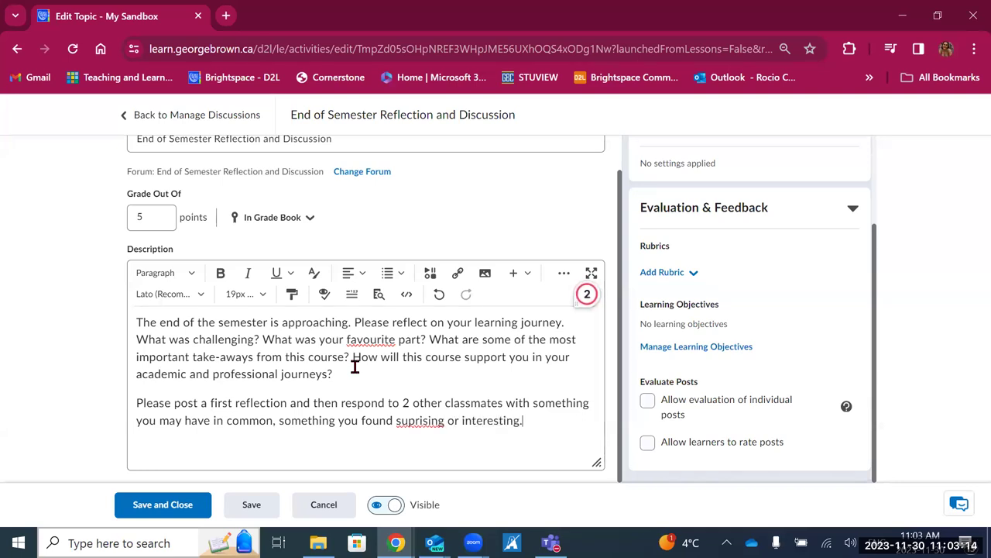
pyautogui.rightClick(414, 422)
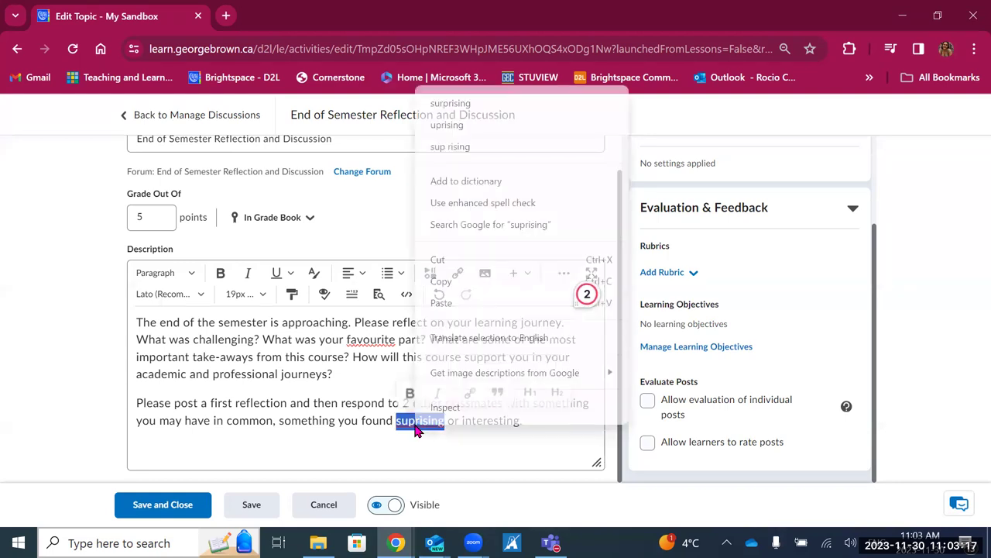
pyautogui.click(456, 109)
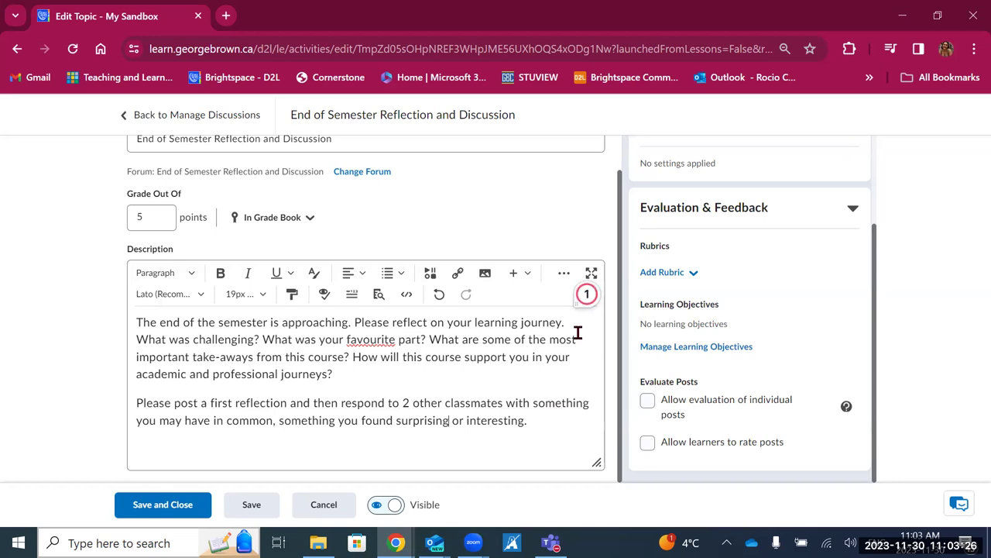
# - Collapse the evaluation settings, save and close the topic, and review its entry in the discussions list
pyautogui.click(852, 209)
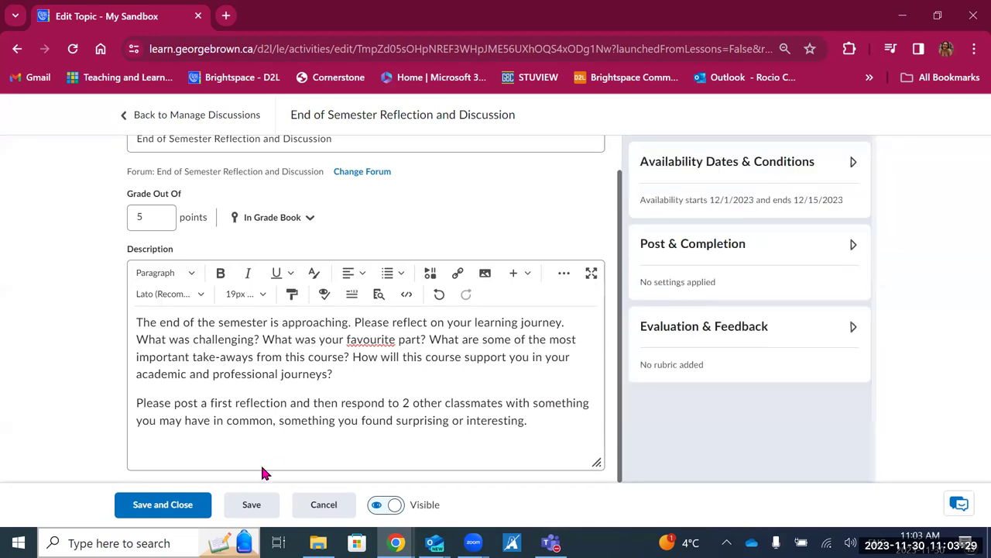
pyautogui.click(169, 505)
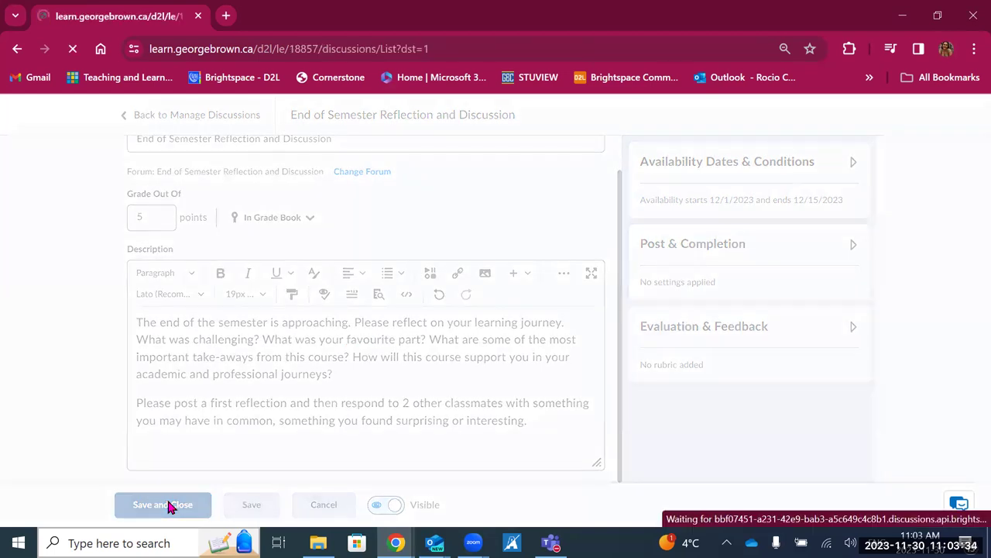
pyautogui.moveTo(982, 132); pyautogui.dragTo(981, 547)
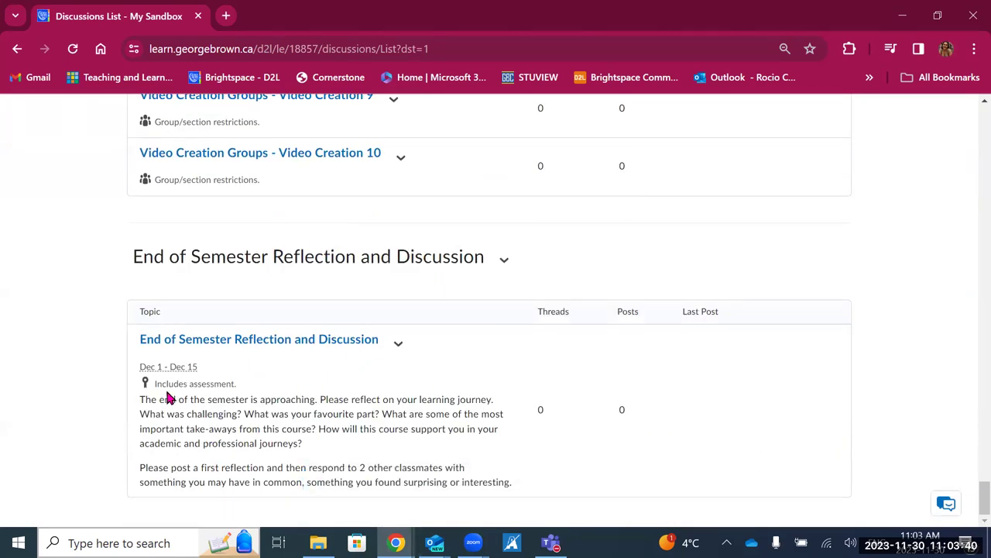
pyautogui.moveTo(164, 373)
pyautogui.moveTo(970, 504); pyautogui.dragTo(971, 122)
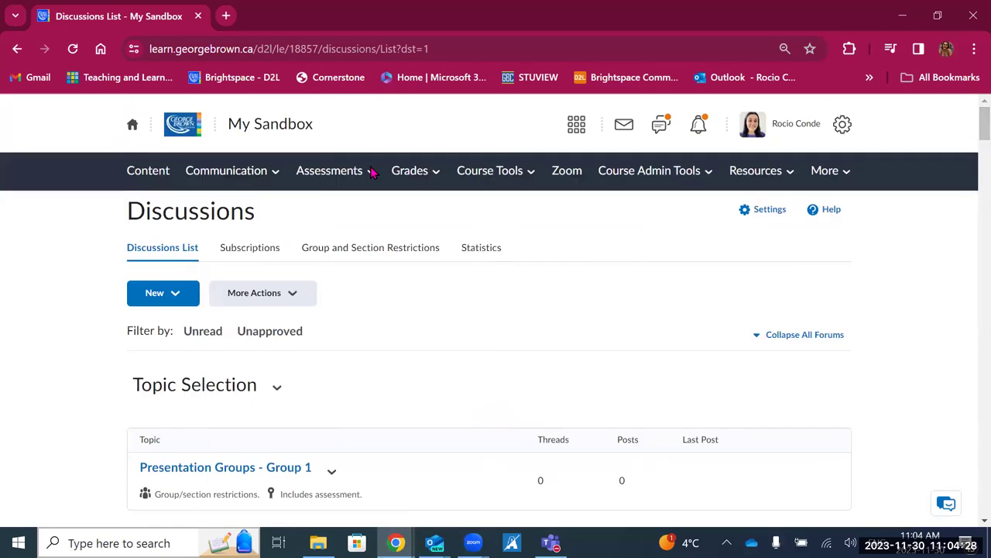
# - Review the discussion statistics for users and the Subscriptions notification options
pyautogui.click(483, 254)
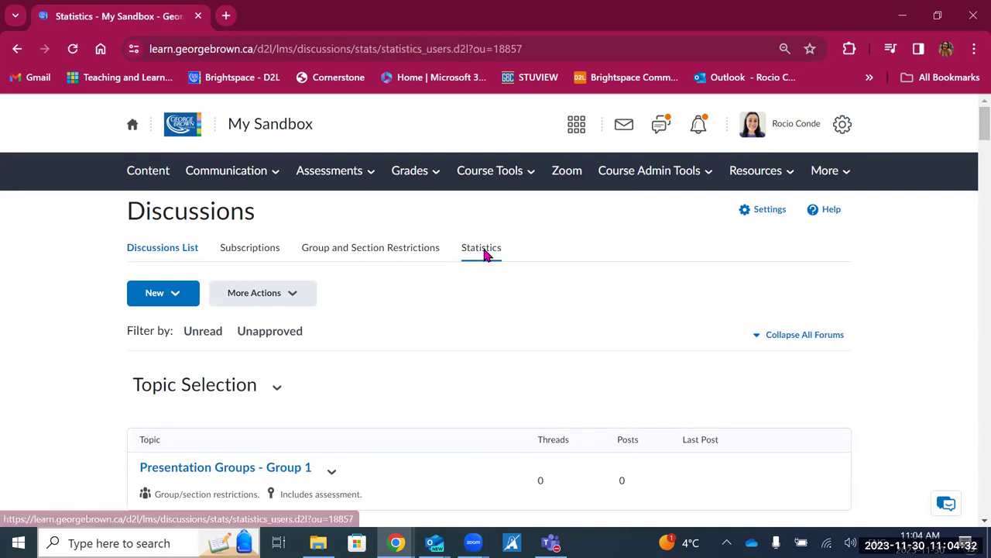
pyautogui.scroll(-3, 408, 376)
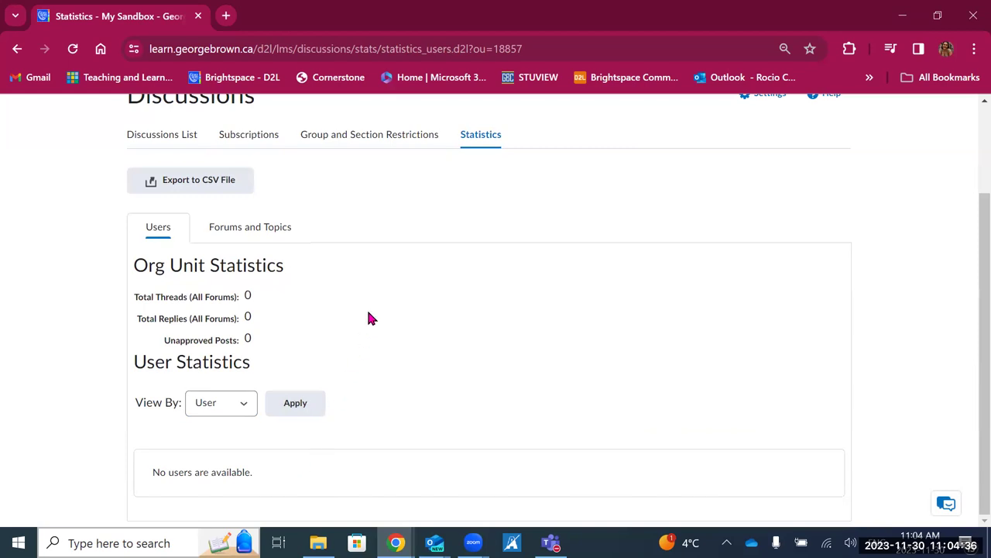
pyautogui.scroll(2, 370, 317)
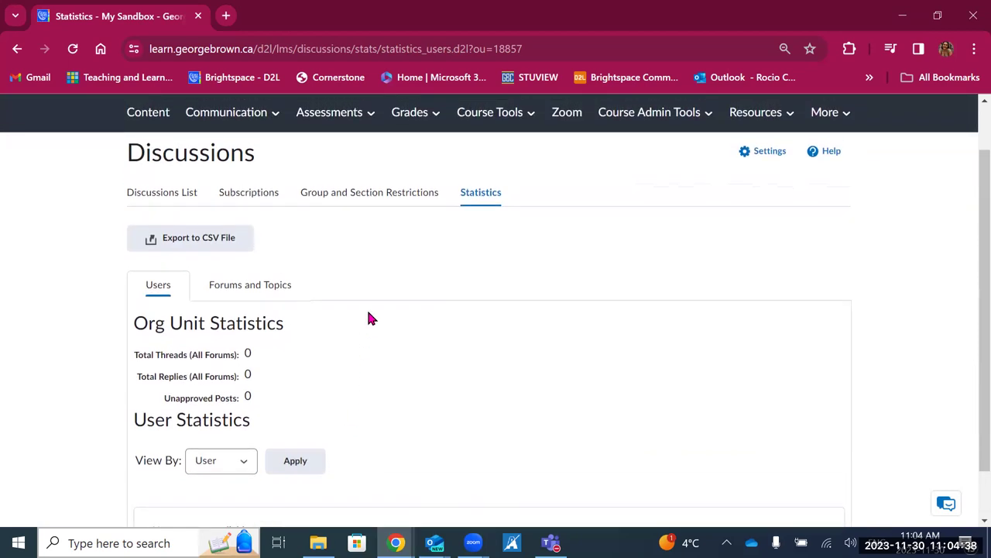
pyautogui.click(246, 240)
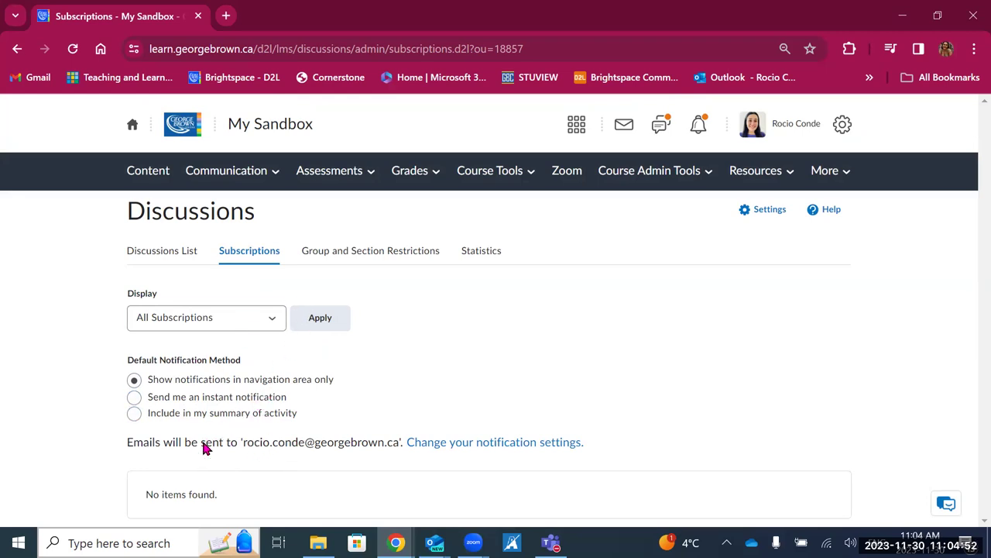
# - Examine the Group and Section Restrictions for the Presentation Groups category and the Topic Selection forum
pyautogui.click(346, 260)
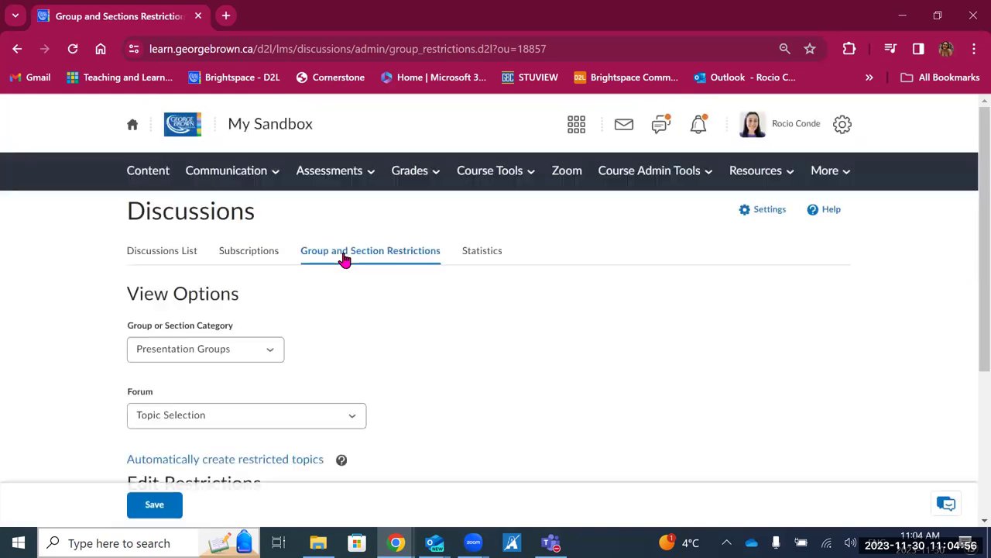
pyautogui.scroll(-1, 339, 380)
pyautogui.scroll(-3, 339, 381)
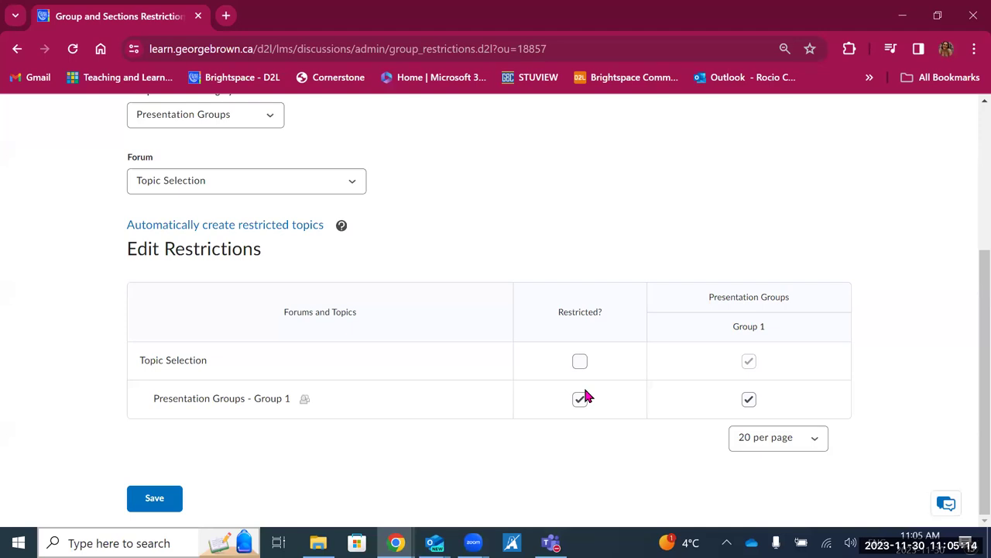
pyautogui.scroll(3, 587, 396)
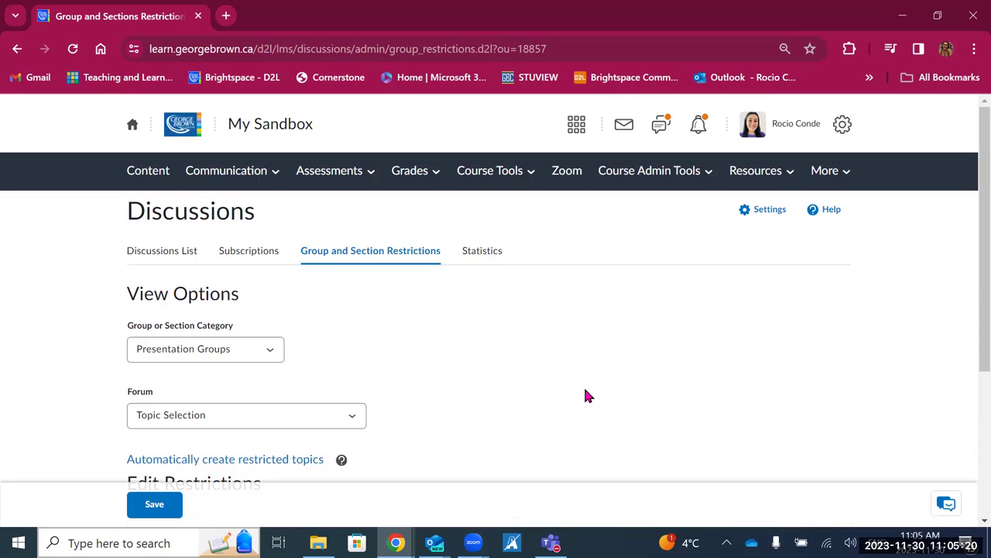
pyautogui.click(237, 254)
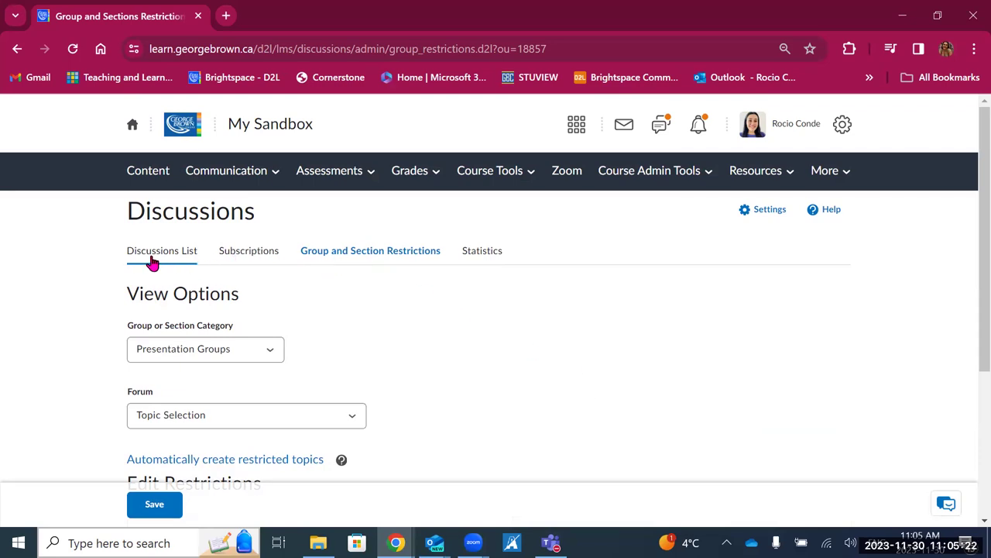
# - Open the course Calendar, view December 2023 for the discussion's availability dates, and return to November 2023
pyautogui.click(225, 179)
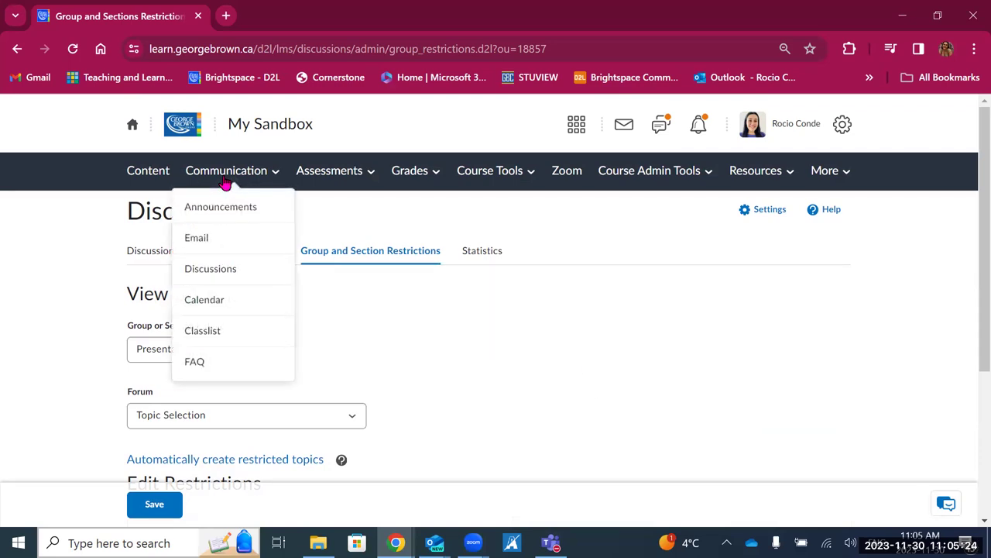
pyautogui.click(217, 302)
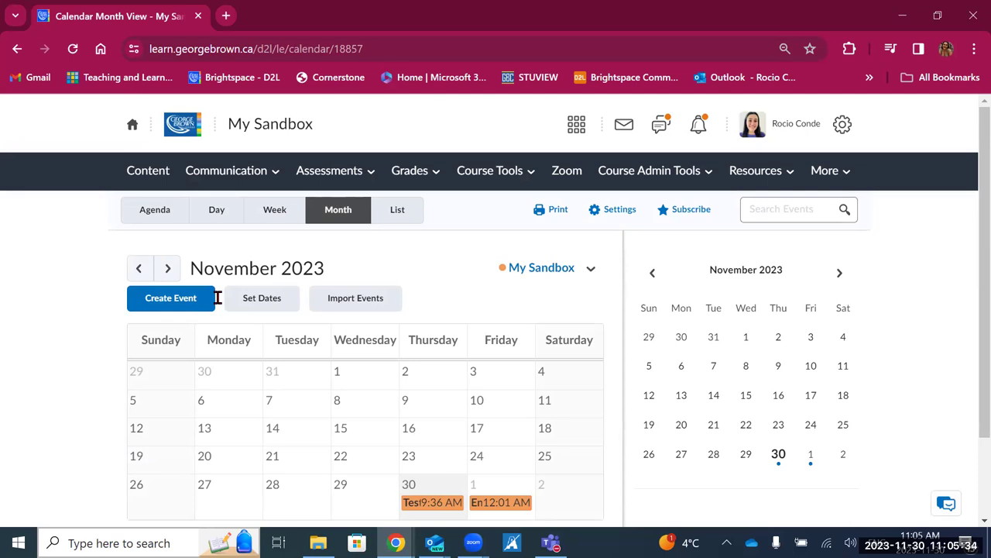
pyautogui.scroll(-2, 217, 297)
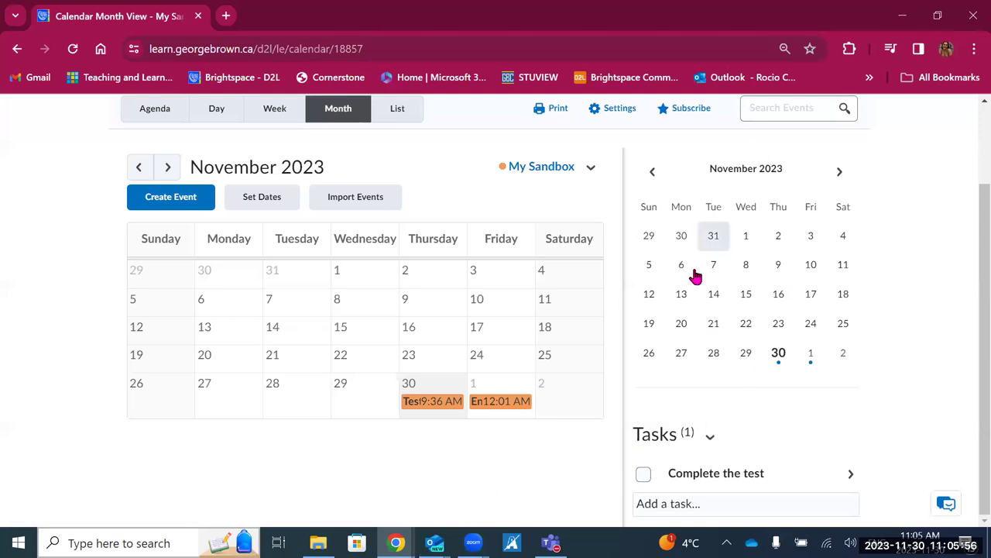
pyautogui.click(810, 362)
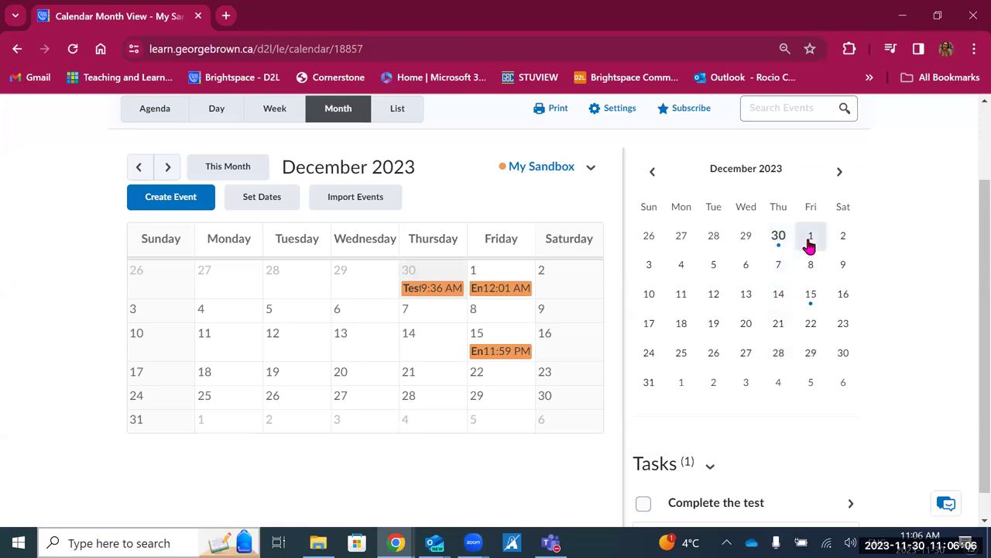
pyautogui.click(779, 238)
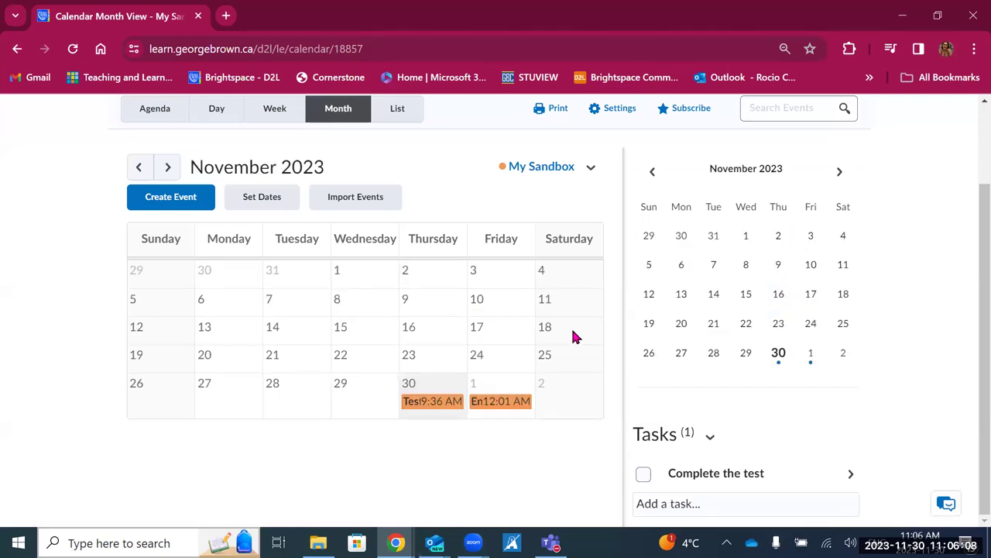
# - Read the details of the November 30 assignment event and the December 1 discussion availability event, closing each one
pyautogui.click(431, 403)
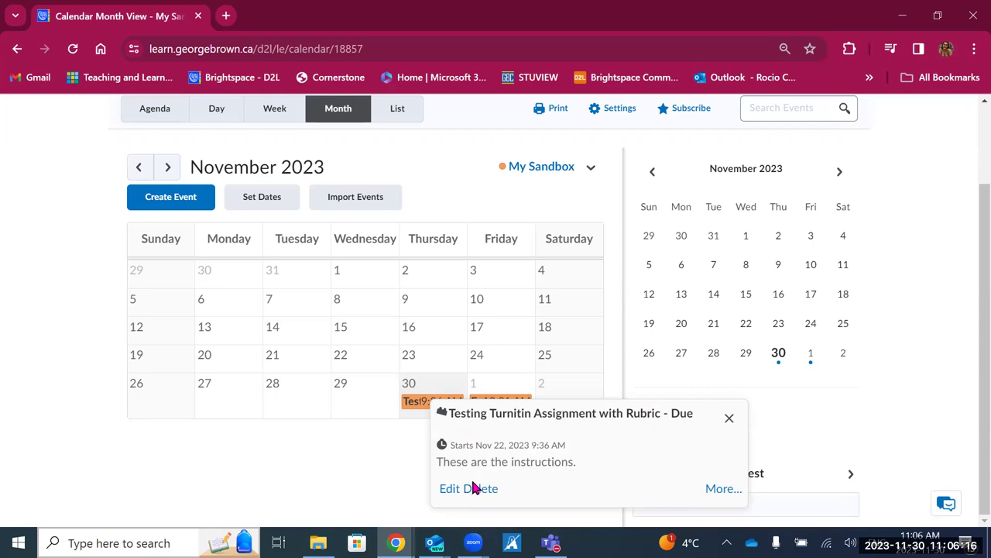
pyautogui.click(729, 418)
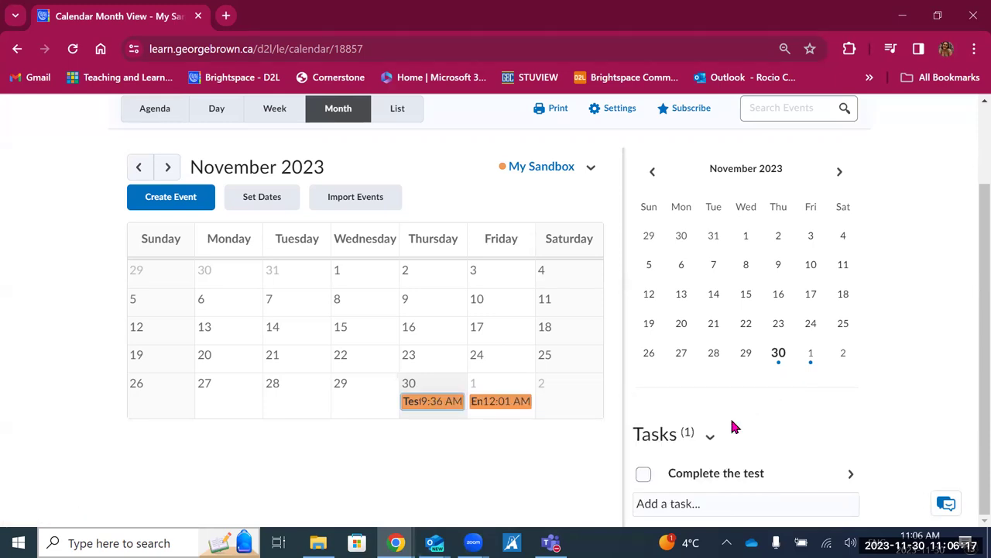
pyautogui.click(496, 404)
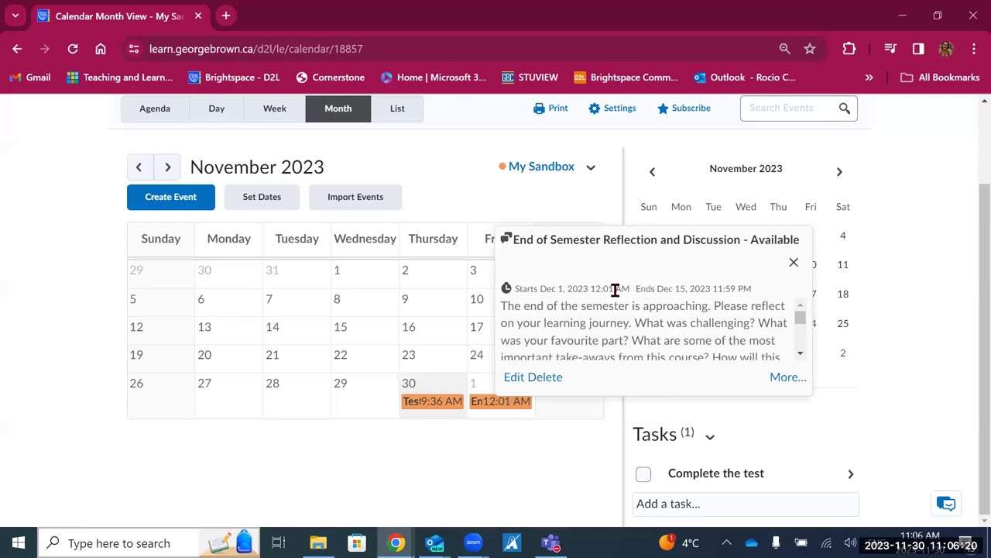
pyautogui.scroll(-2, 666, 314)
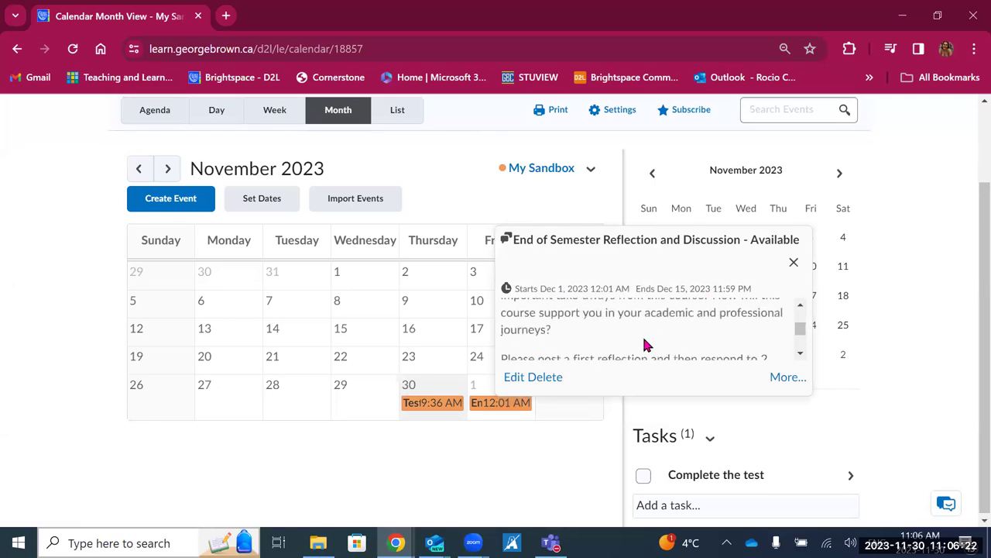
pyautogui.scroll(2, 641, 337)
pyautogui.scroll(-4, 612, 301)
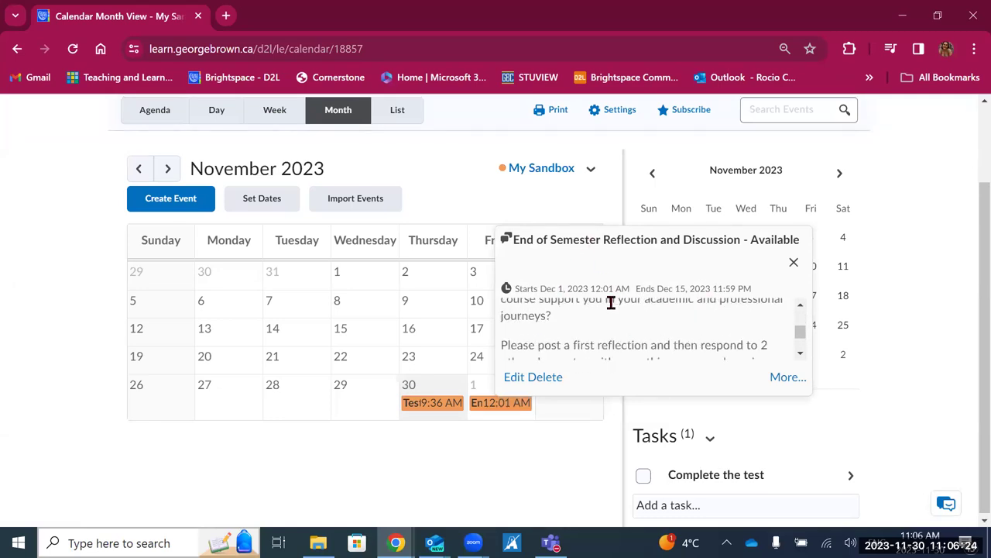
pyautogui.click(794, 264)
pyautogui.scroll(2, 385, 357)
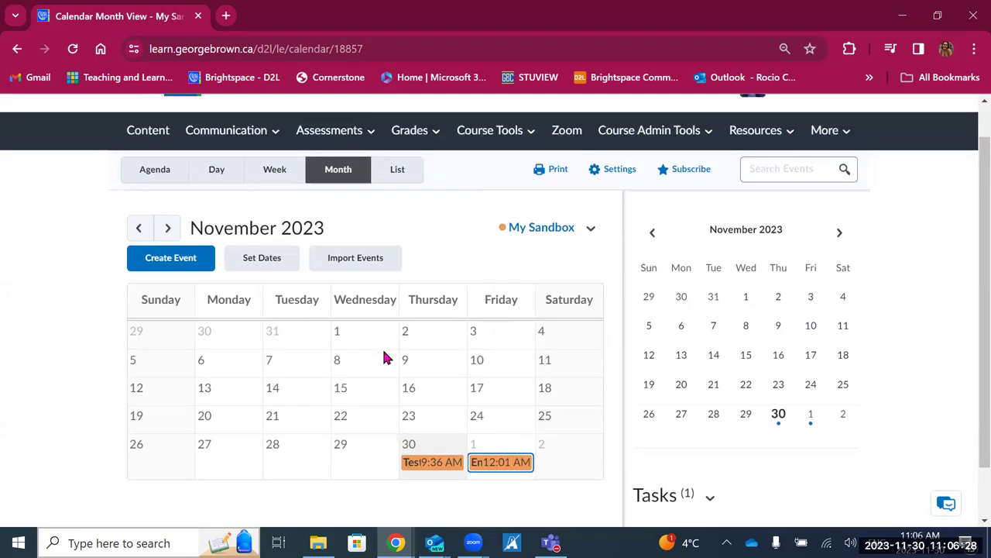
pyautogui.click(568, 247)
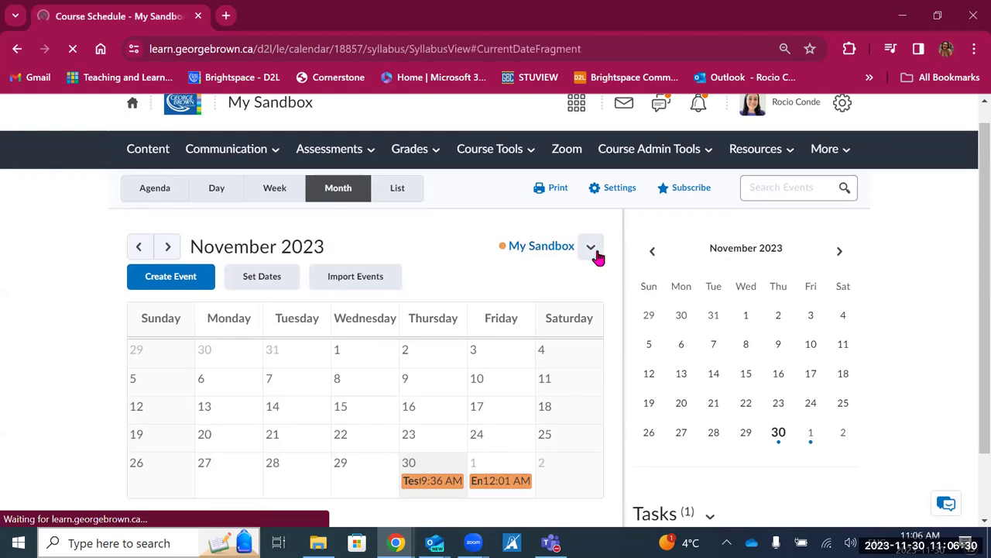
pyautogui.scroll(3, 132, 175)
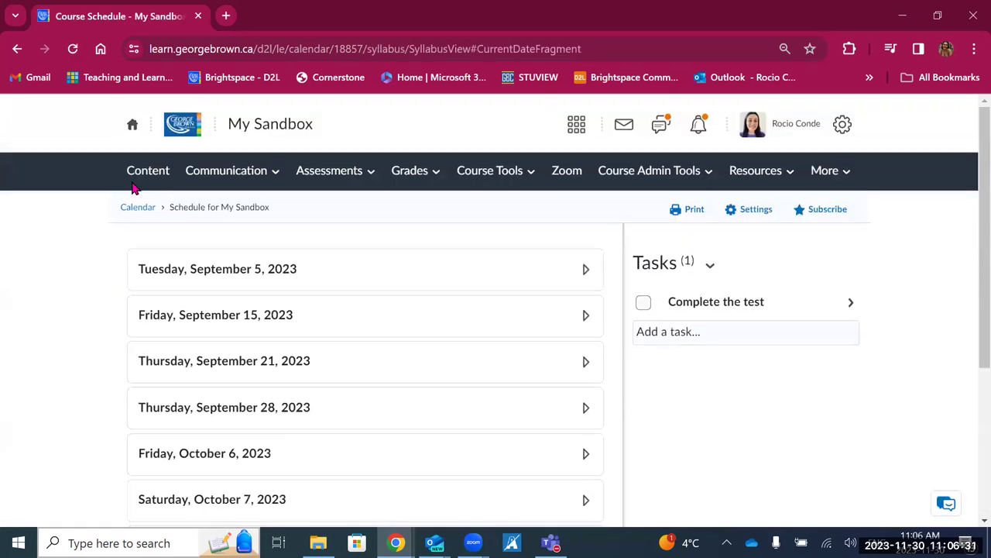
pyautogui.click(17, 48)
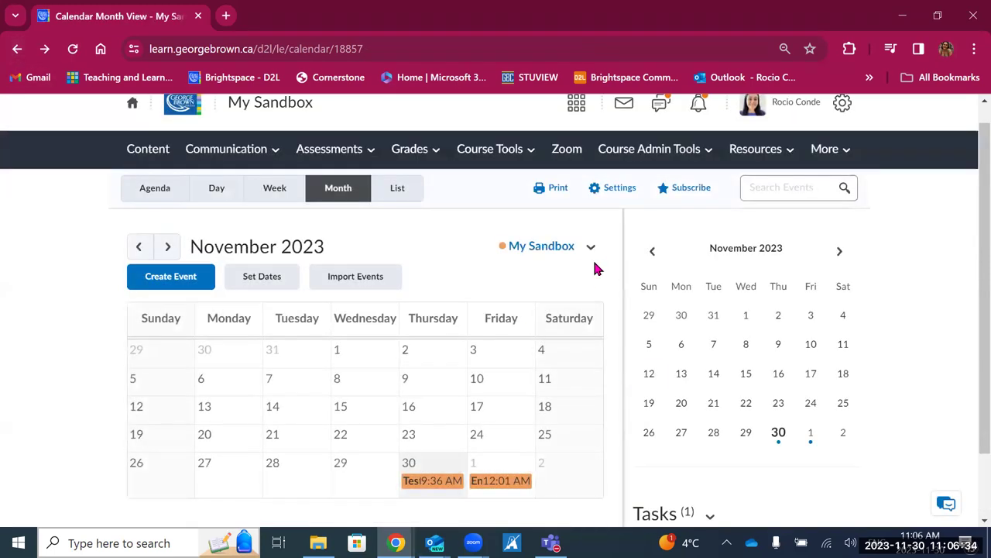
# - Show the events of all calendars in the November 2023 month view instead of only those from My Sandbox
pyautogui.click(592, 249)
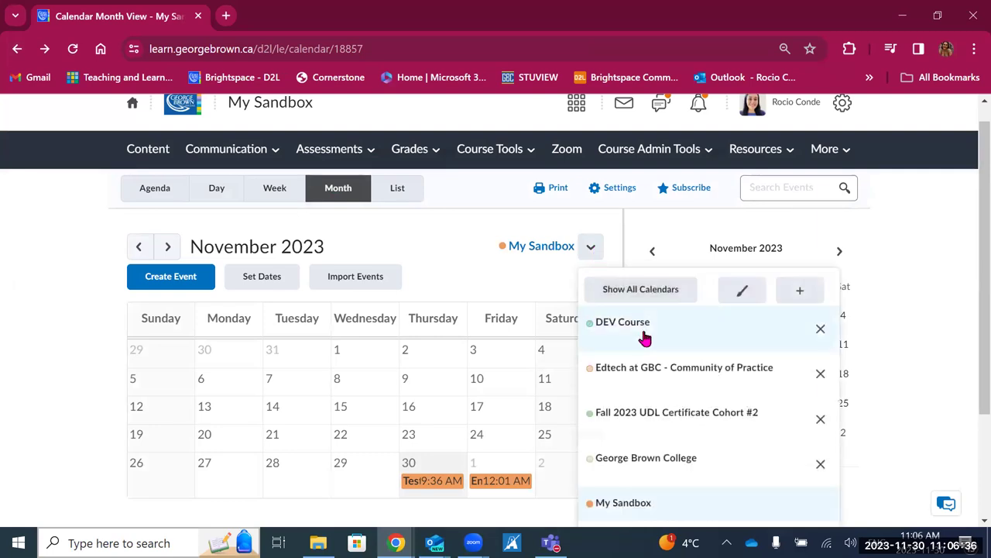
pyautogui.scroll(-1, 660, 430)
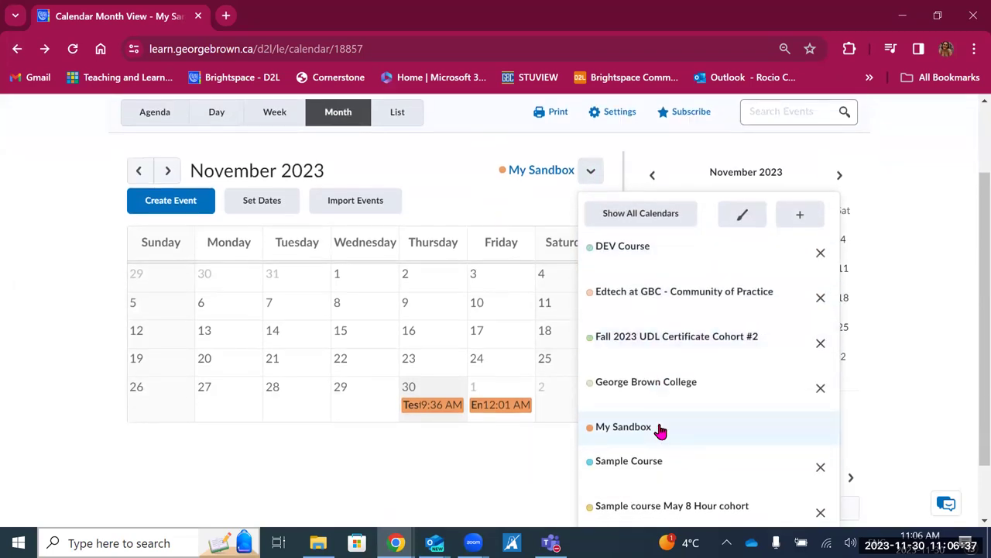
pyautogui.click(641, 220)
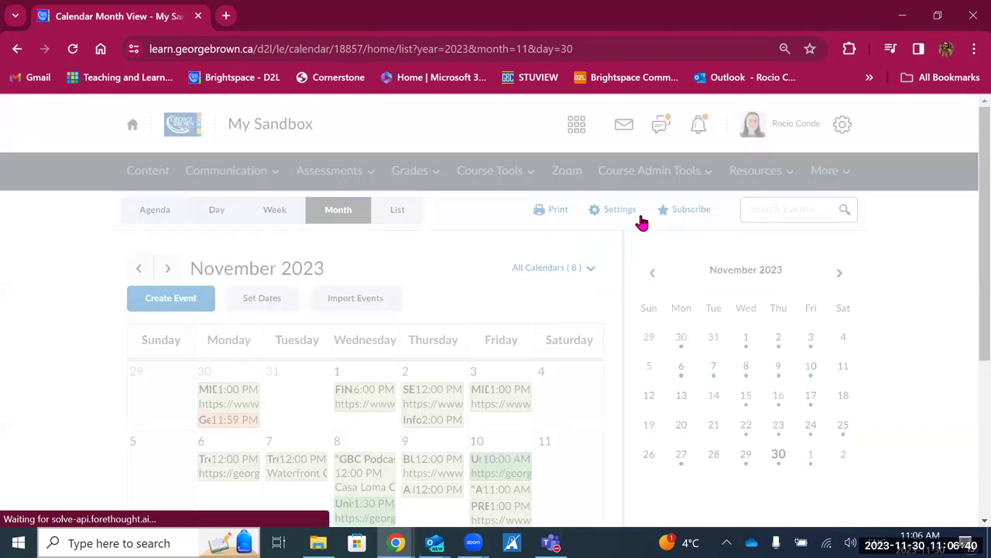
# - Look over the combined November events, read the details of the November 1 Financial Literacy Workshops event, and close it
pyautogui.scroll(-2, 363, 415)
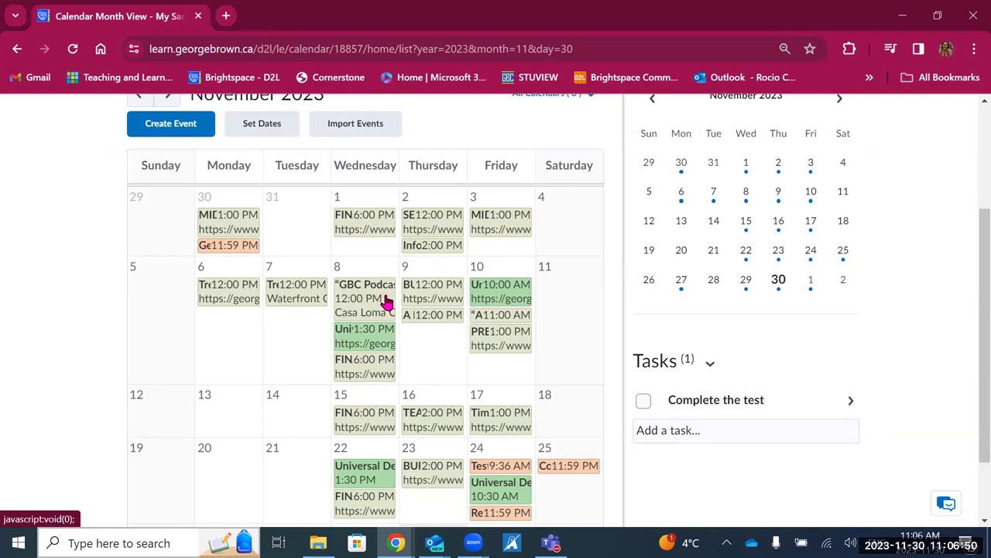
pyautogui.scroll(-1, 414, 299)
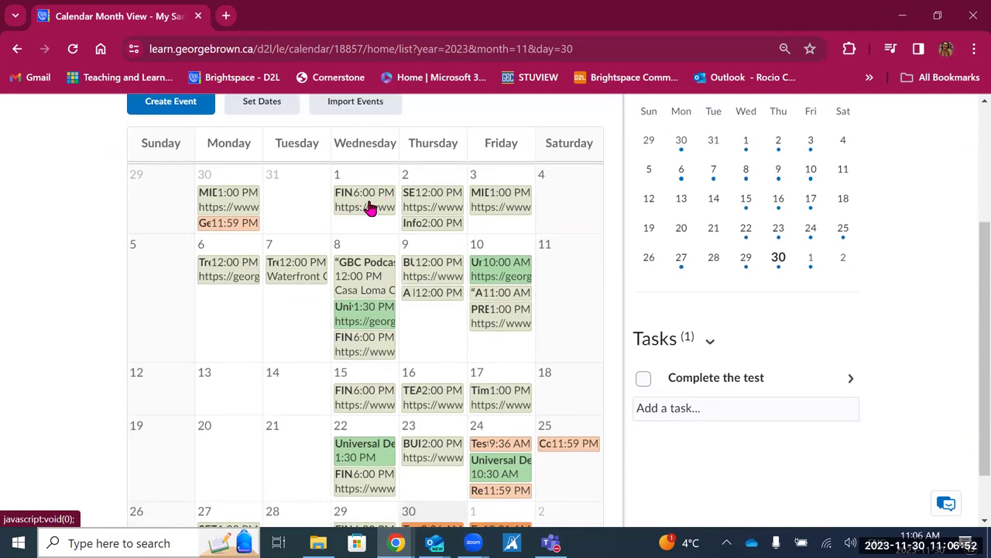
pyautogui.scroll(1, 369, 206)
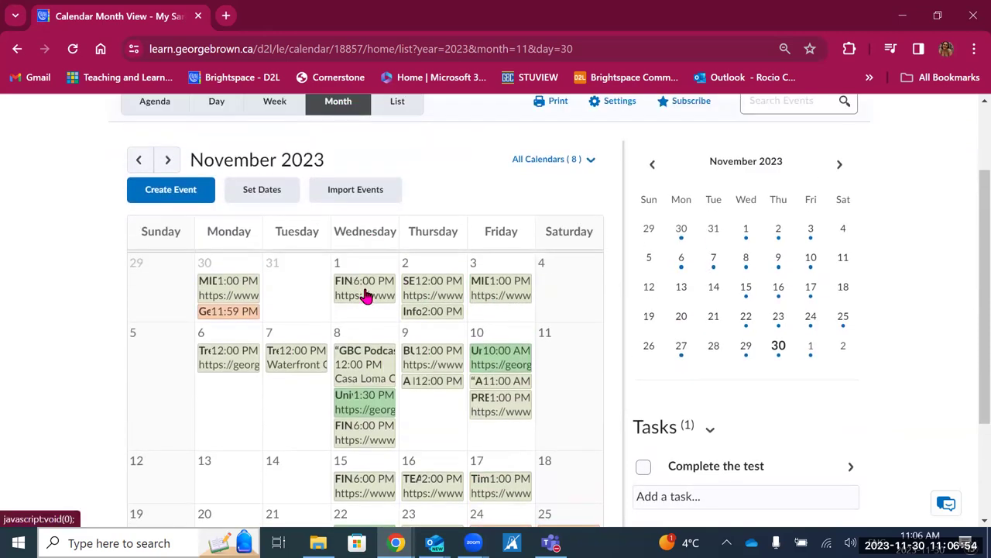
pyautogui.click(360, 290)
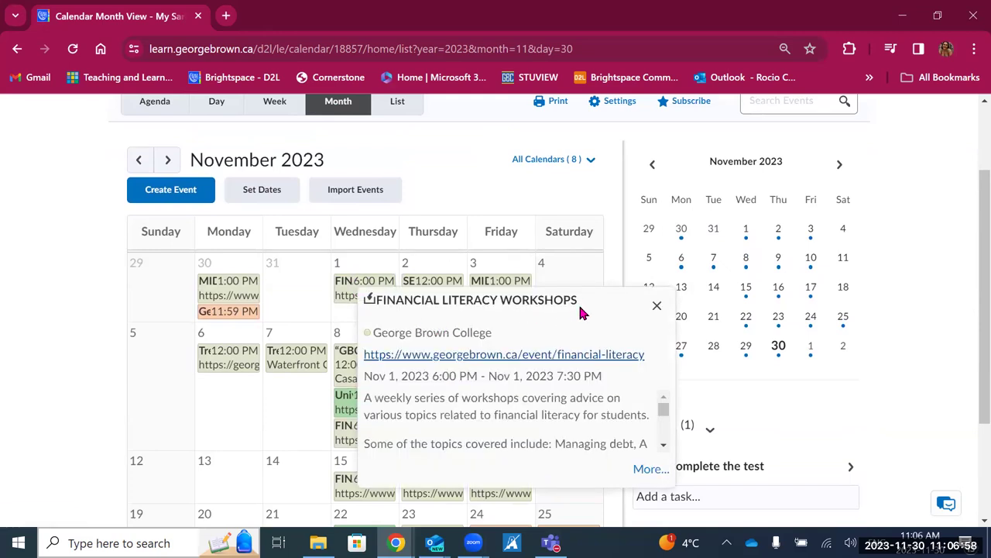
pyautogui.click(660, 307)
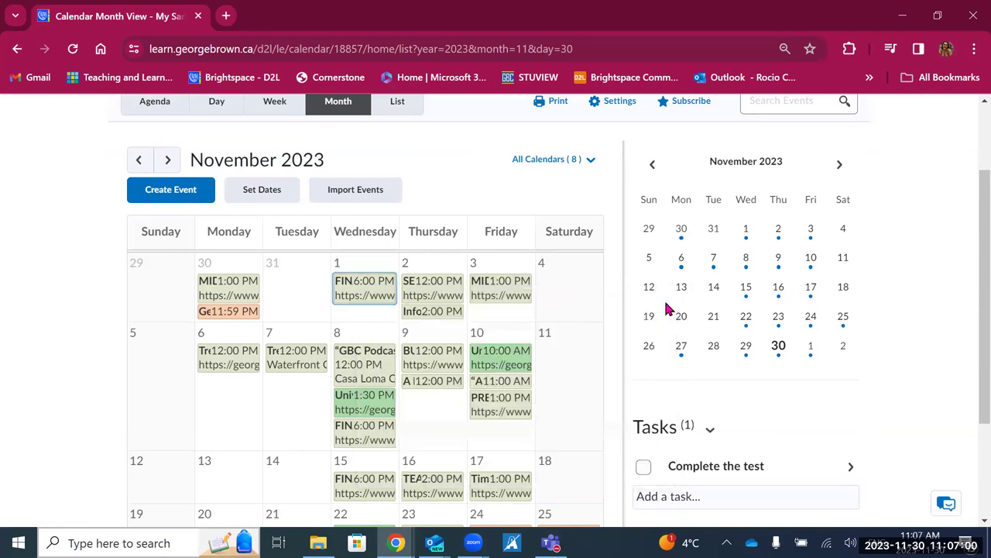
# - Check which calendars can be filtered, then read and close the November 10 Universal Design for Learning Certificate event
pyautogui.click(589, 160)
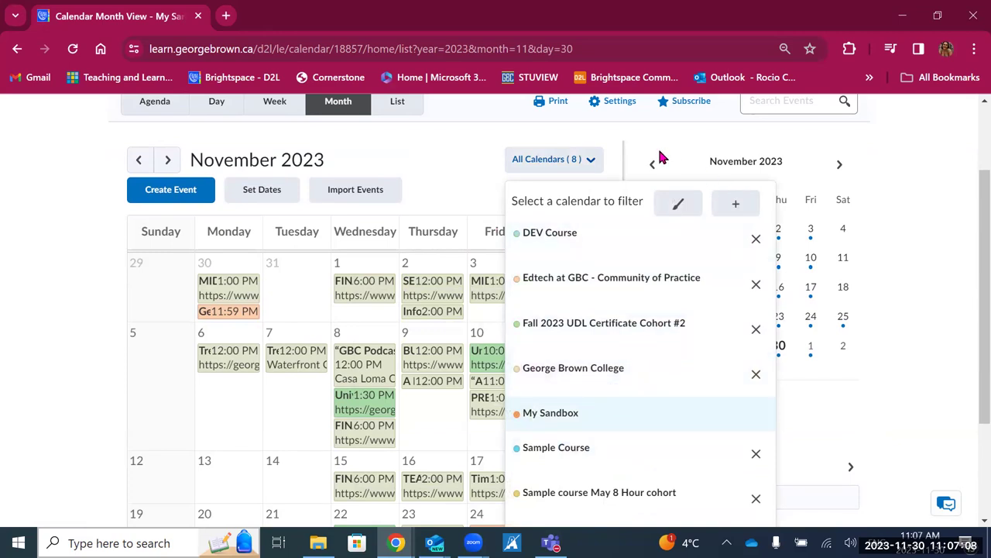
pyautogui.click(496, 224)
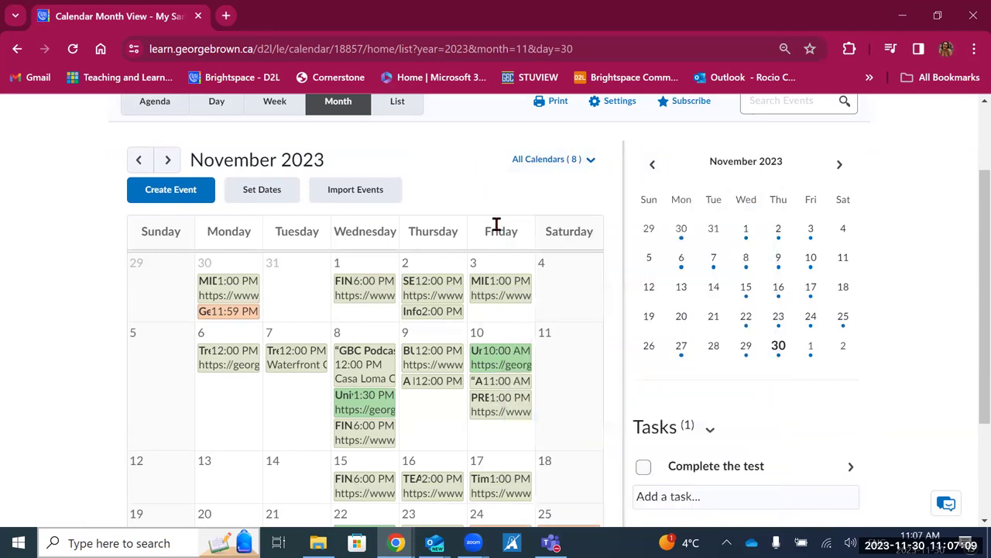
pyautogui.click(512, 355)
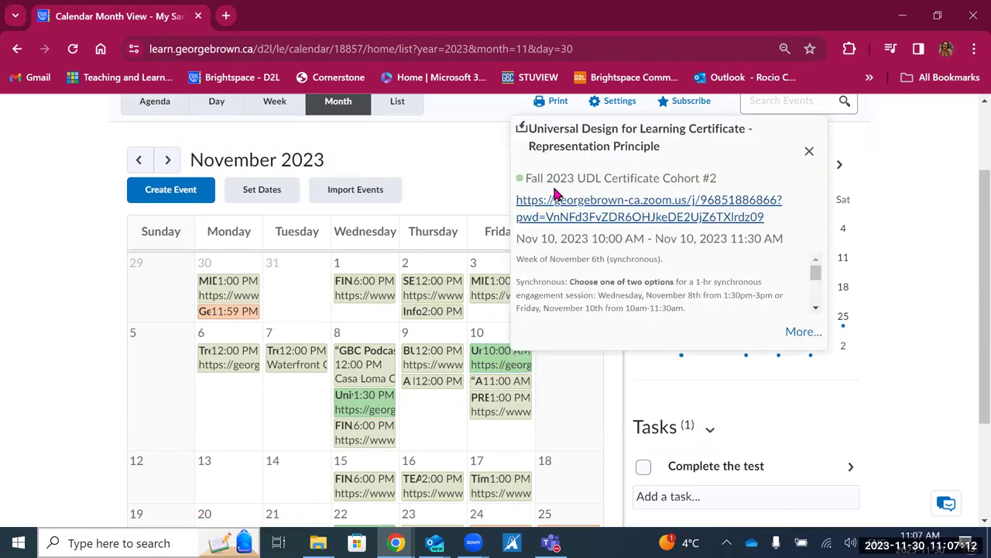
pyautogui.click(808, 154)
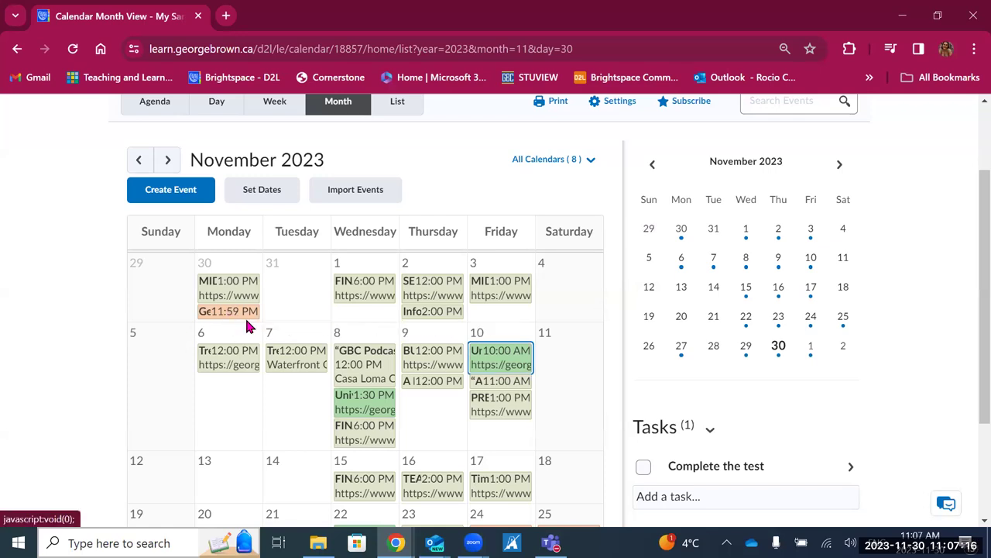
# - Examine the title, description, attendees and date options for creating a calendar event in My Sandbox, and cancel without creating it
pyautogui.scroll(-2, 247, 325)
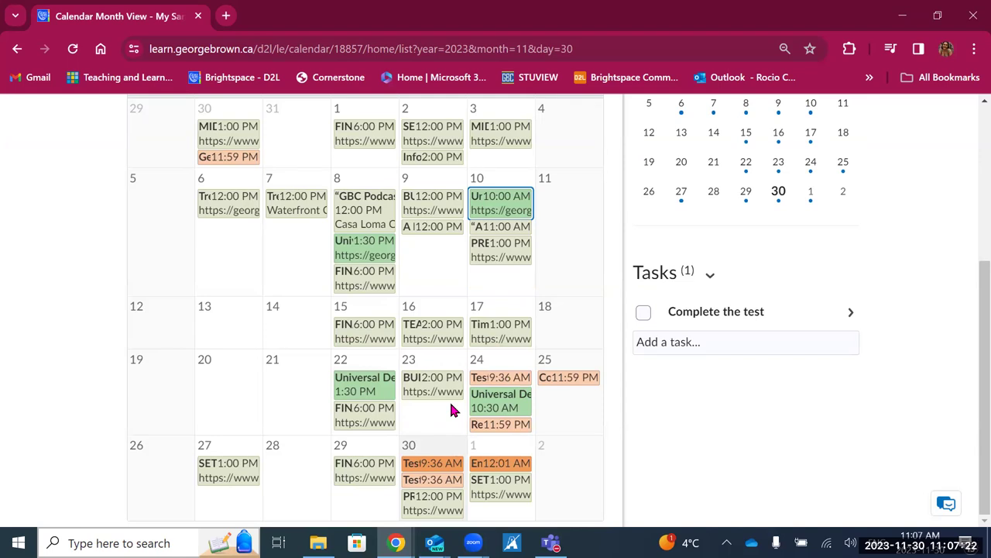
pyautogui.scroll(2, 338, 381)
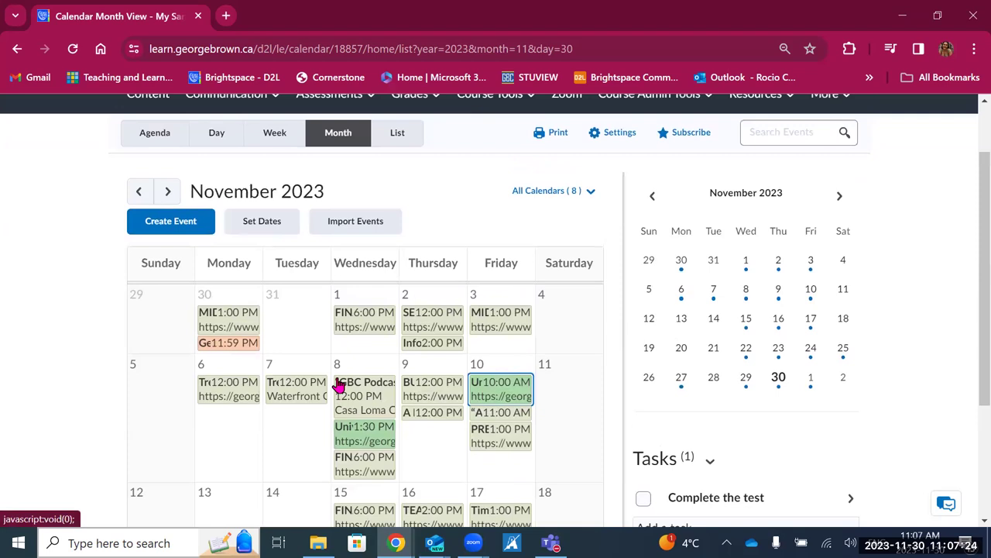
pyautogui.scroll(1, 339, 381)
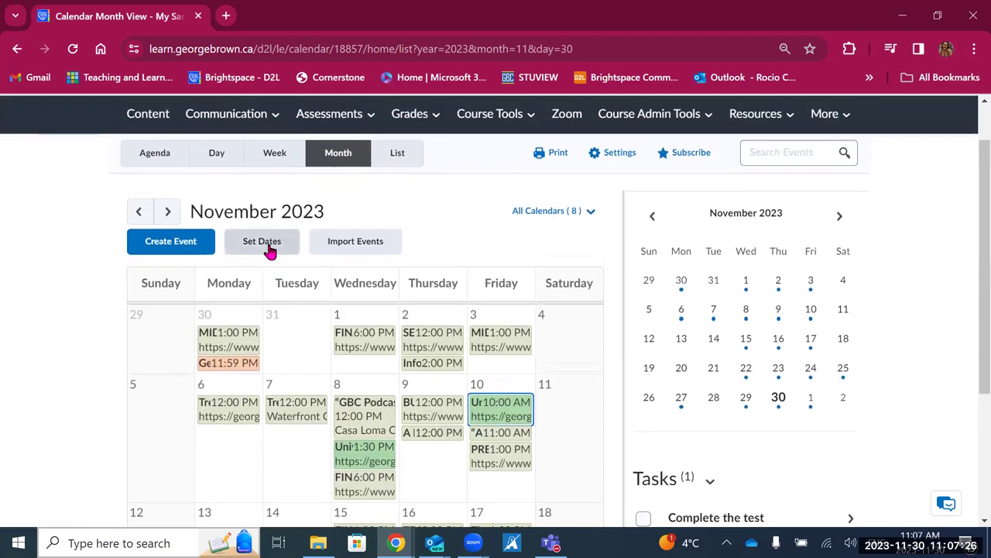
pyautogui.scroll(1, 267, 250)
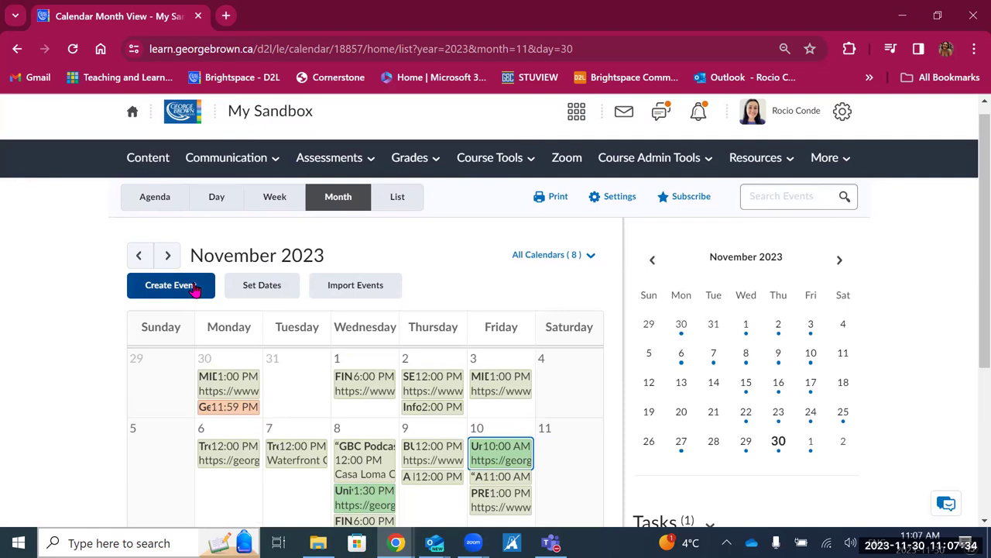
pyautogui.click(195, 287)
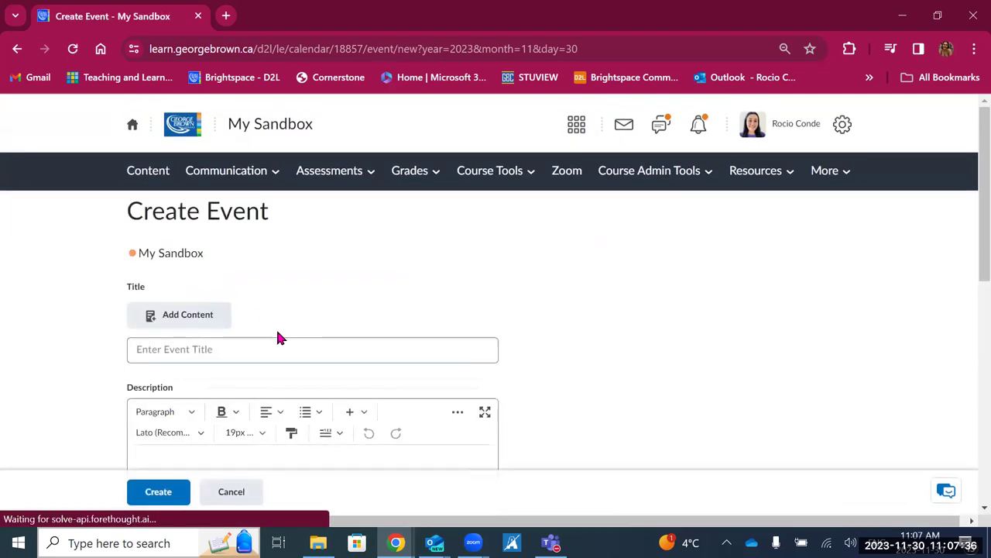
pyautogui.click(199, 345)
pyautogui.scroll(-2, 191, 294)
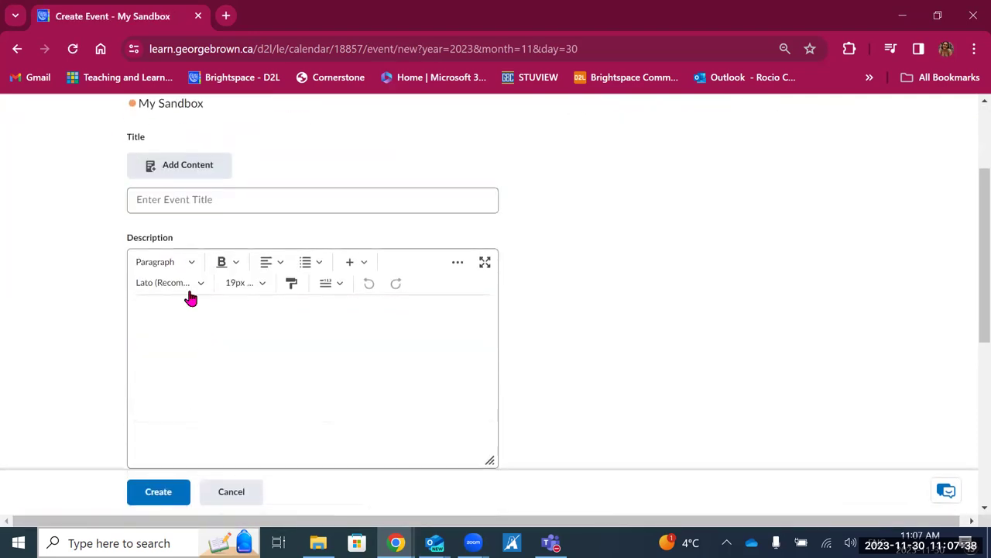
pyautogui.scroll(-3, 232, 310)
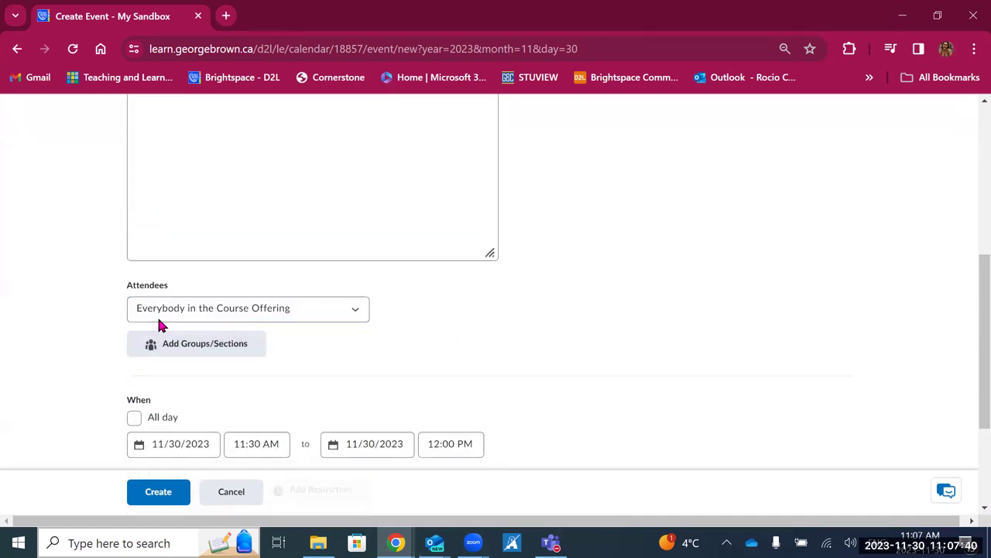
pyautogui.scroll(-2, 278, 370)
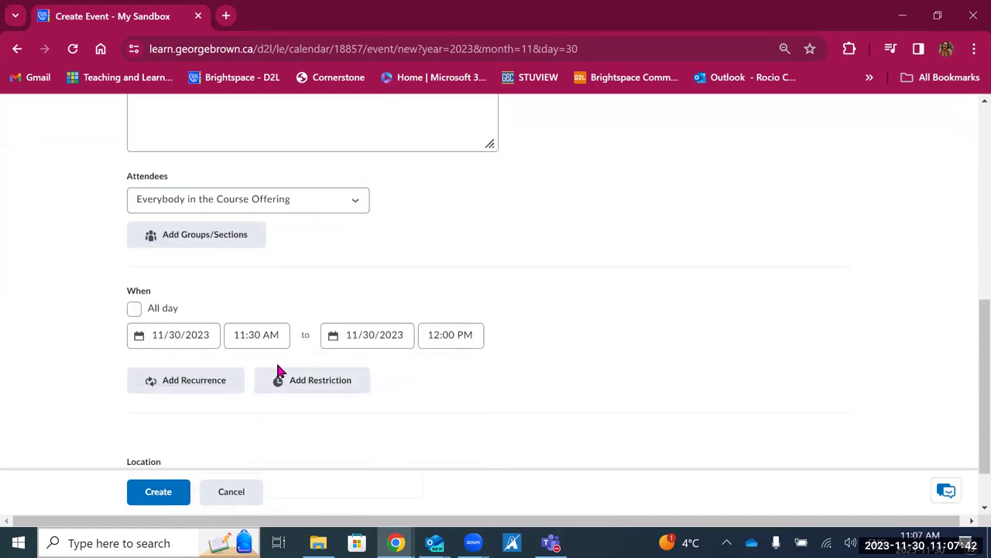
pyautogui.click(284, 201)
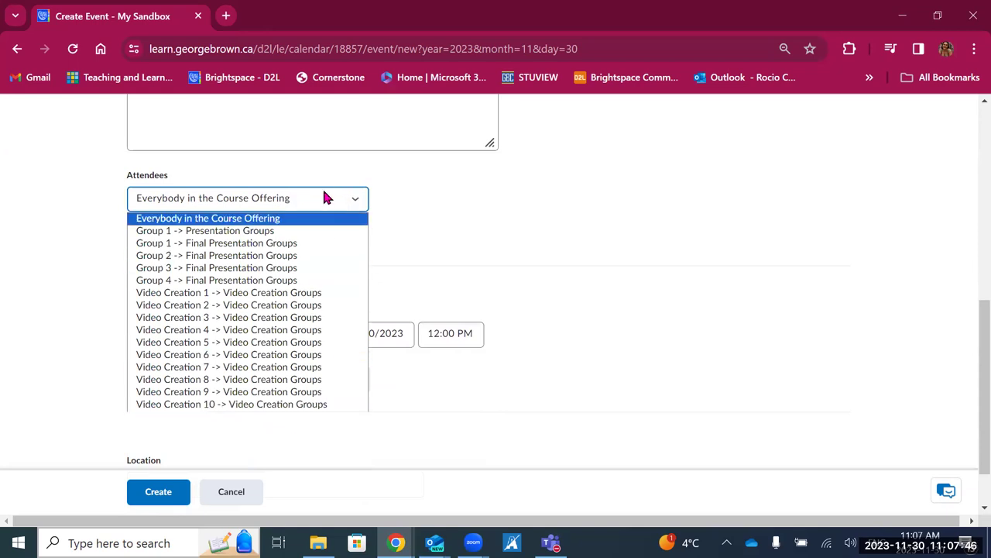
pyautogui.click(393, 199)
pyautogui.click(225, 494)
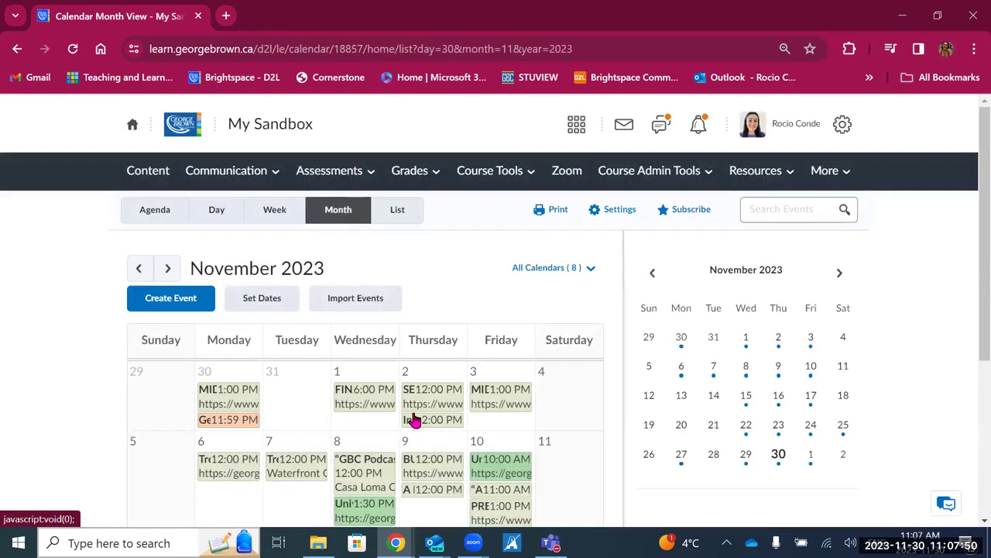
# - Go to the My Sandbox homepage and view the November 30 events in its Calendar widget
pyautogui.scroll(-2, 415, 417)
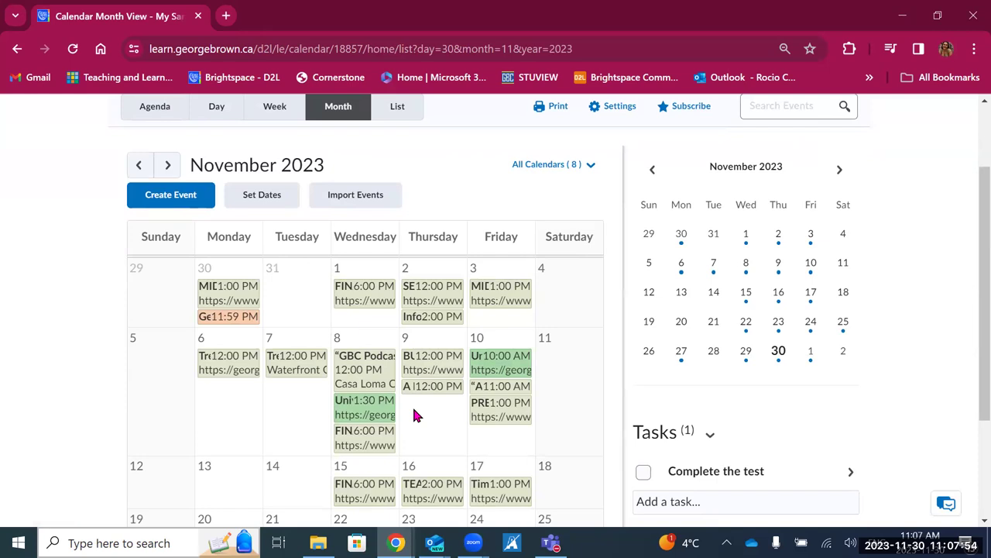
pyautogui.scroll(2, 415, 416)
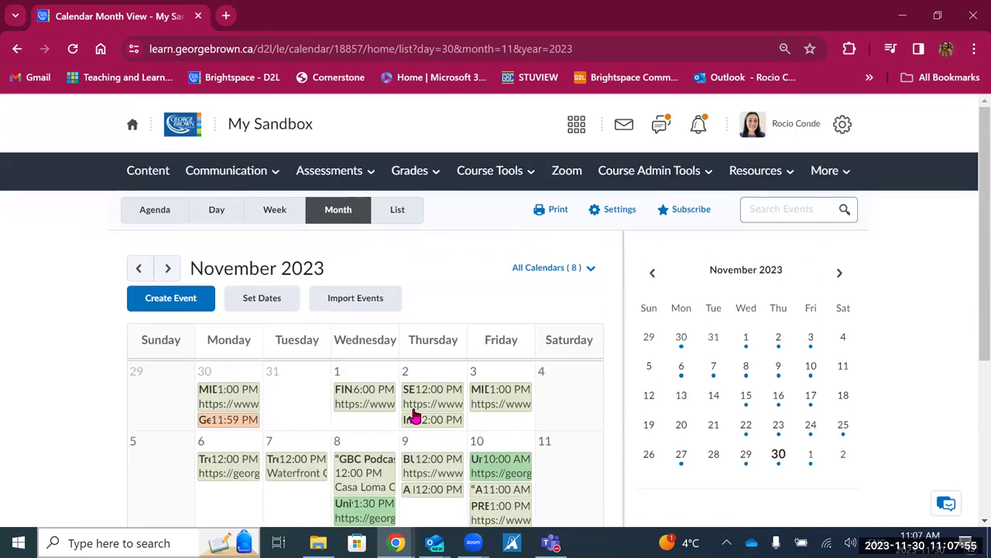
pyautogui.click(289, 131)
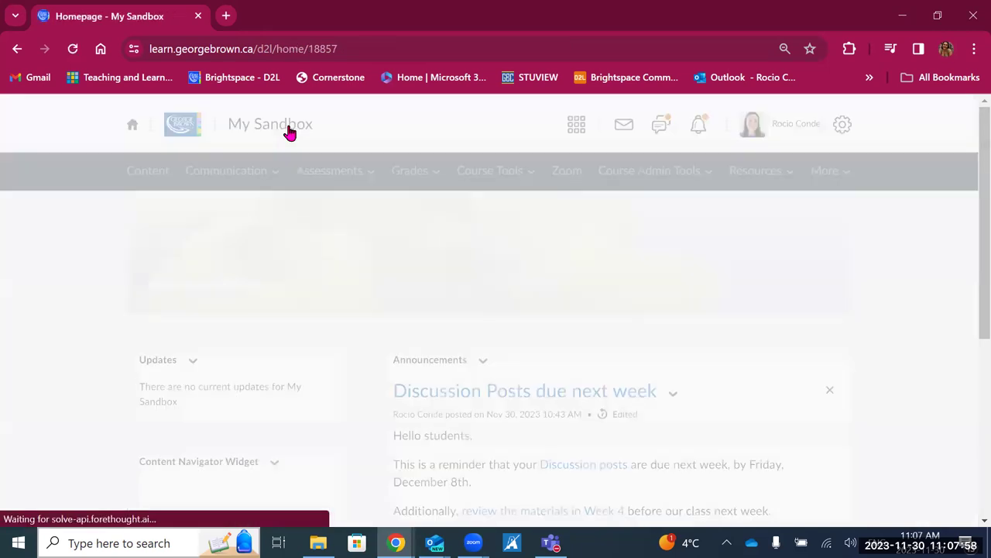
pyautogui.scroll(-4, 433, 320)
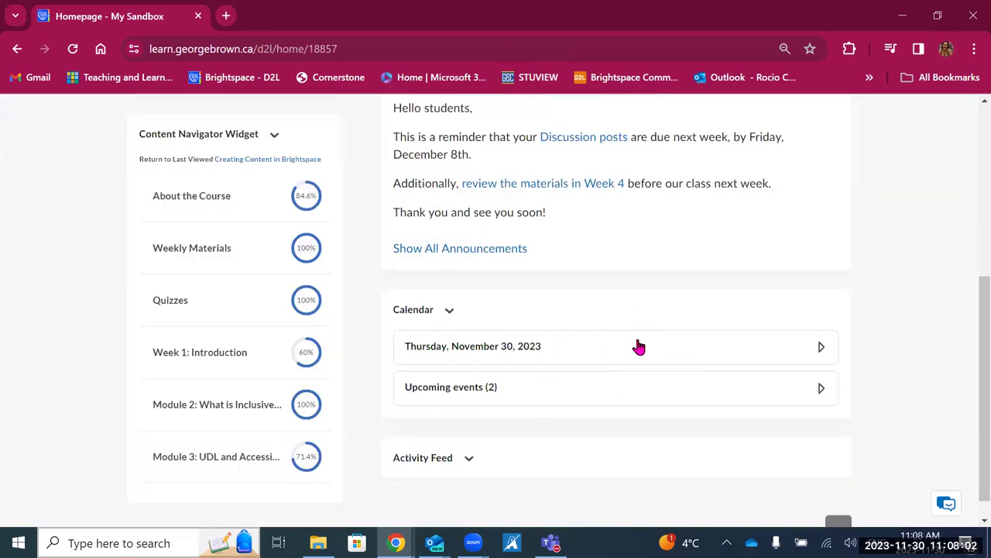
pyautogui.click(532, 353)
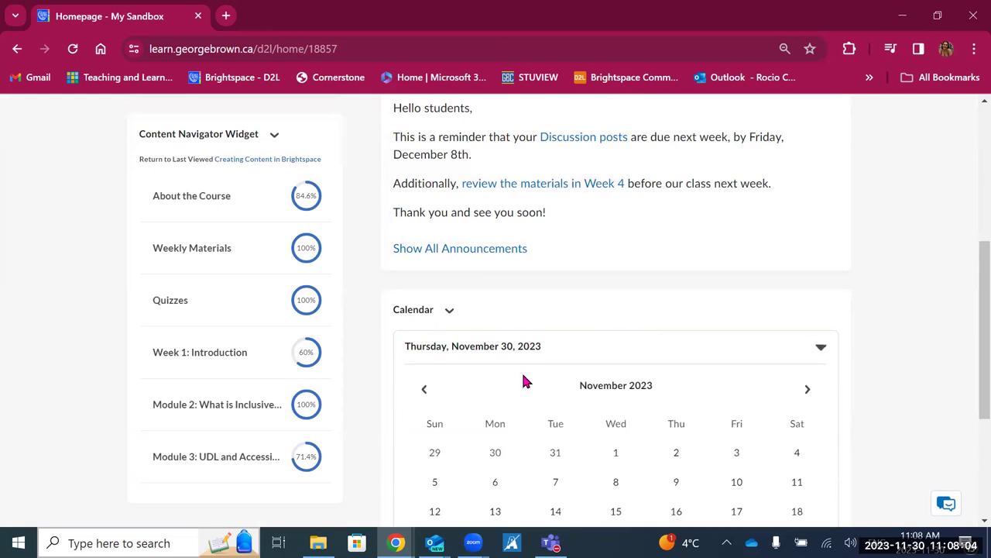
pyautogui.scroll(-2, 566, 427)
pyautogui.click(677, 403)
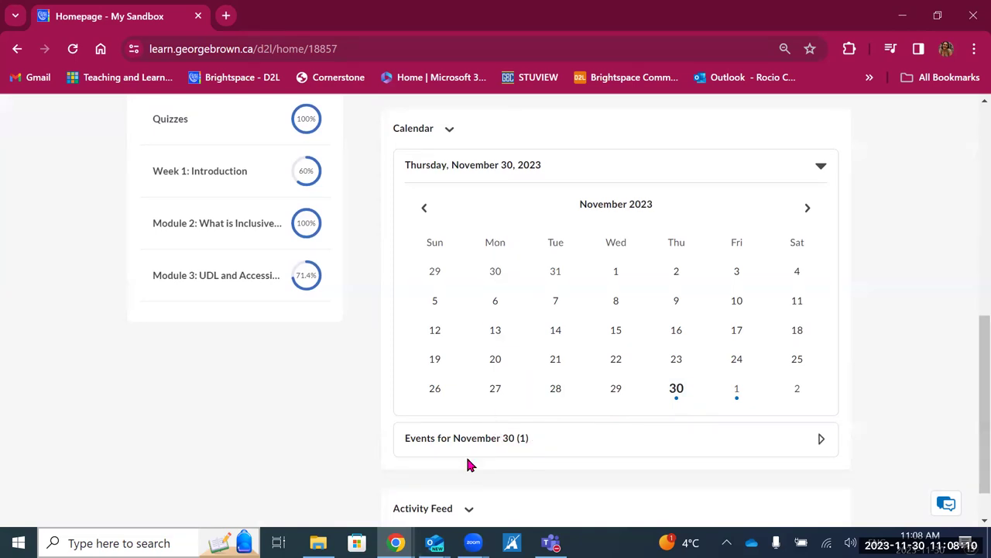
pyautogui.click(523, 439)
pyautogui.scroll(-2, 540, 447)
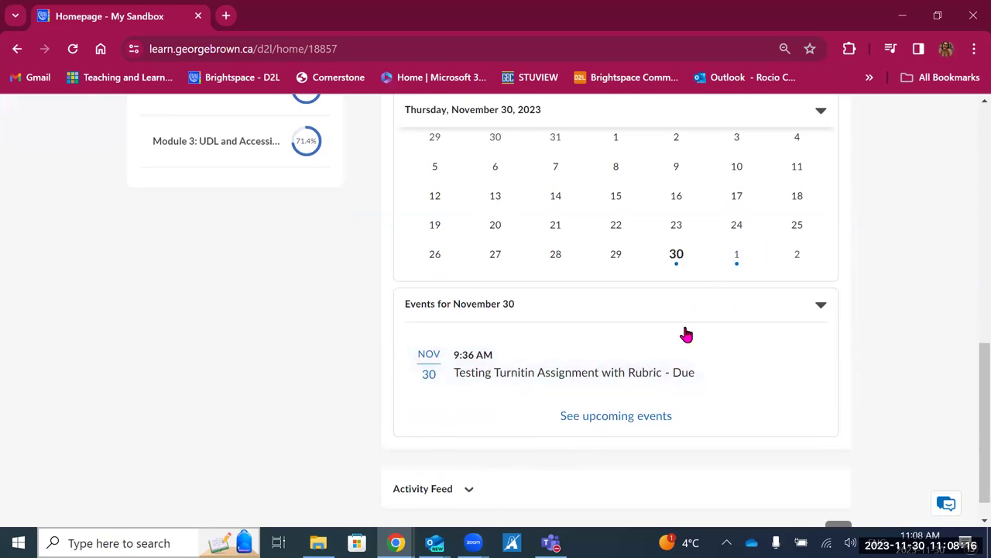
# - View the December 1 events and the upcoming events in the homepage Calendar widget, and collapse the upcoming events list
pyautogui.rightClick(735, 259)
pyautogui.click(736, 260)
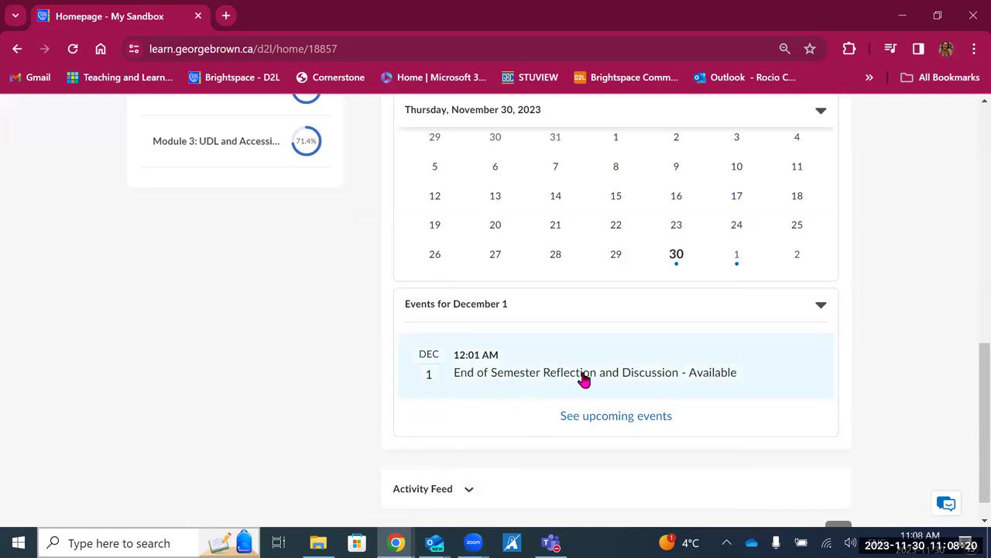
pyautogui.click(611, 425)
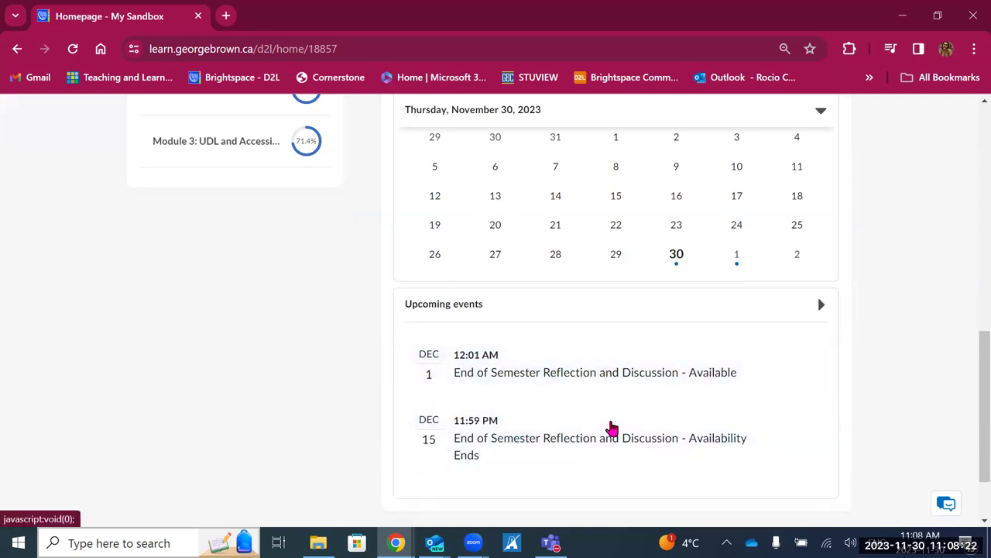
pyautogui.scroll(-1, 603, 444)
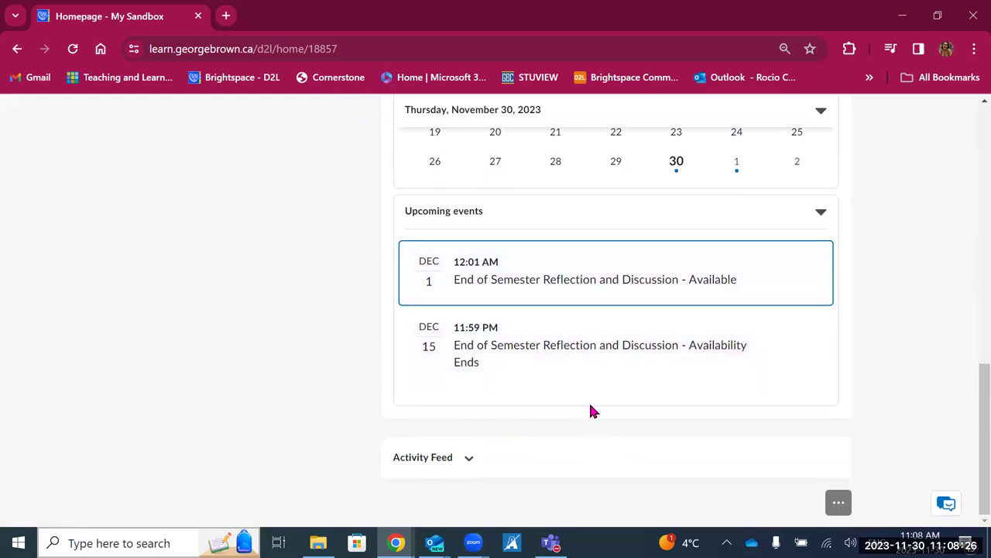
pyautogui.click(821, 215)
# - Look over the My Sandbox homepage and its Calendar widget, and open the course's full Calendar
pyautogui.scroll(4, 668, 279)
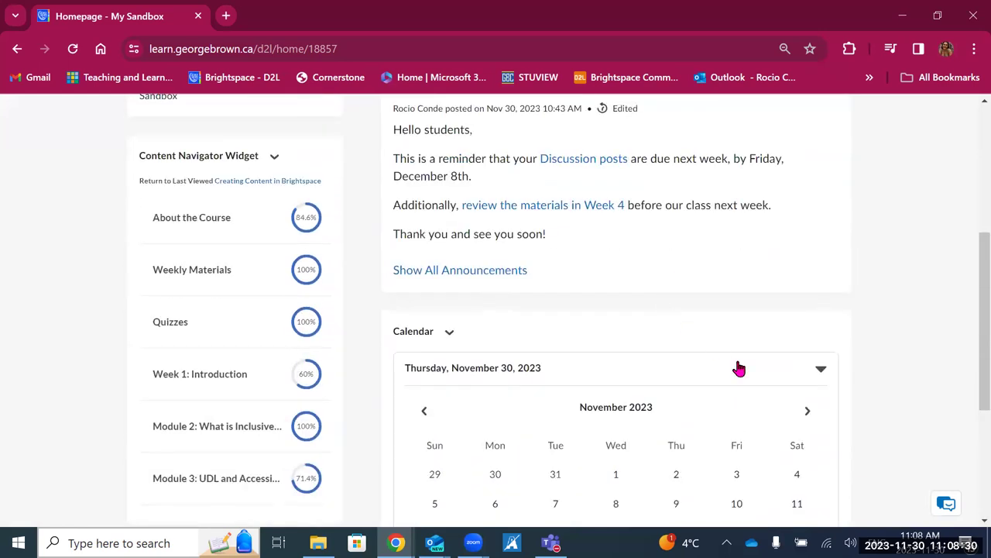
pyautogui.scroll(4, 472, 309)
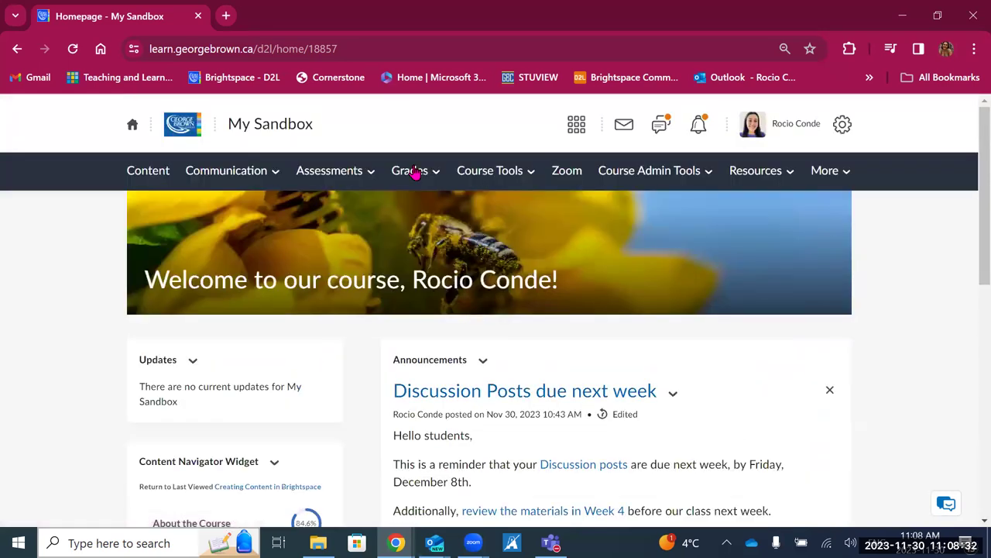
pyautogui.click(252, 178)
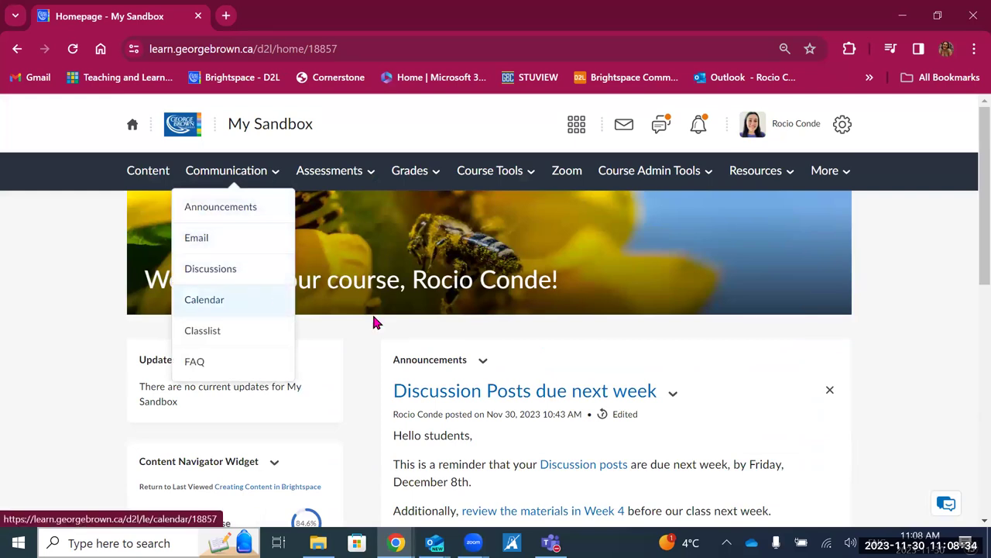
pyautogui.scroll(-5, 421, 343)
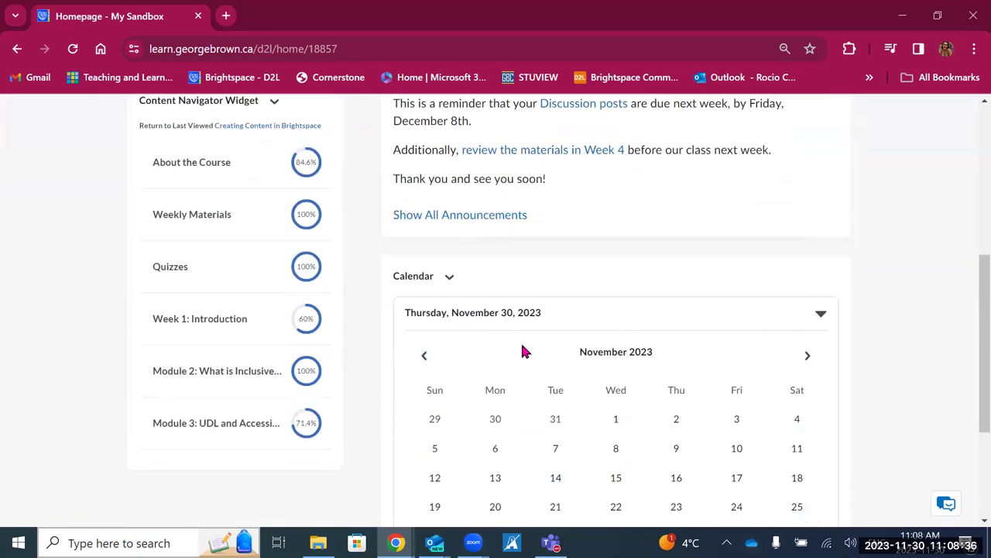
pyautogui.scroll(5, 522, 345)
pyautogui.scroll(1, 523, 348)
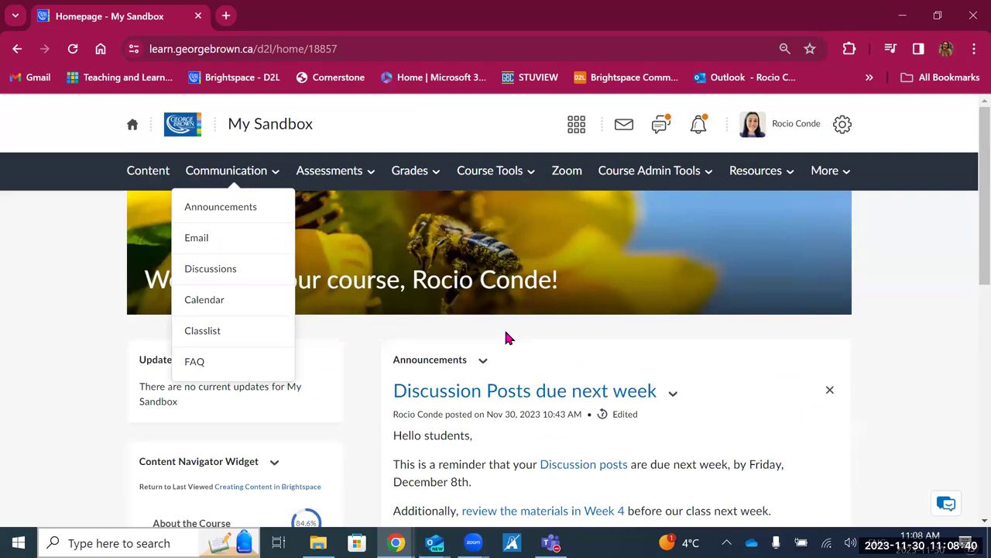
pyautogui.click(248, 309)
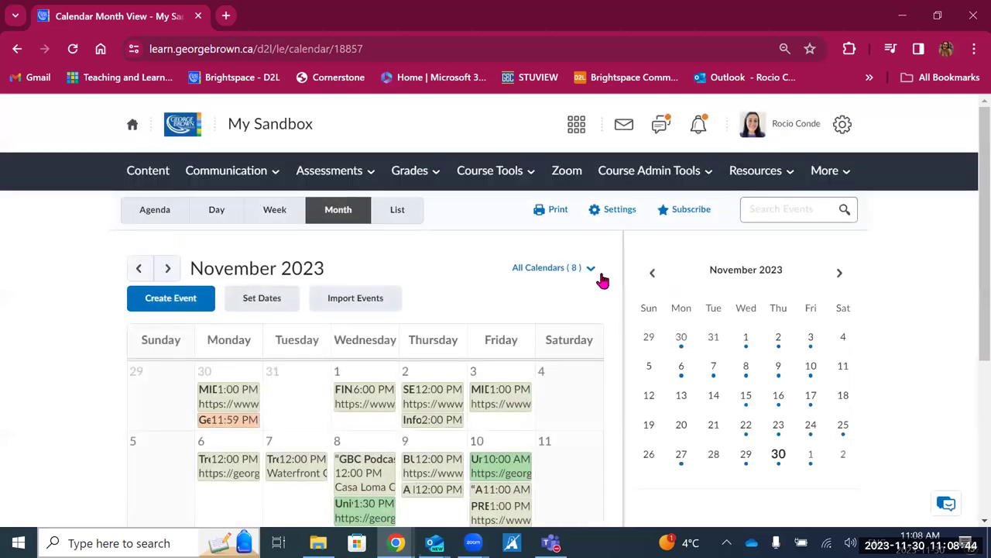
# - Review the list of calendars that can be filtered in the November 2023 view, and close it
pyautogui.click(591, 275)
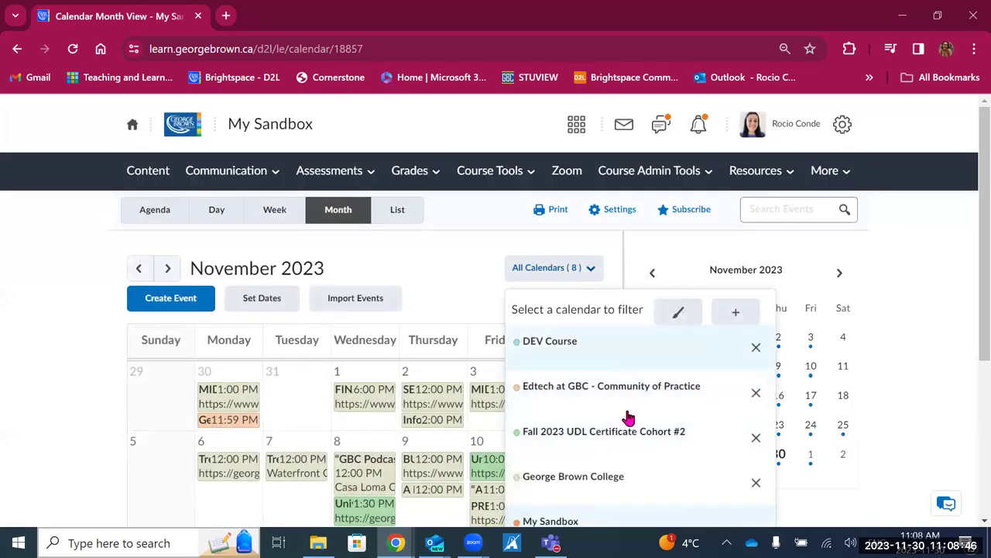
pyautogui.scroll(-2, 626, 437)
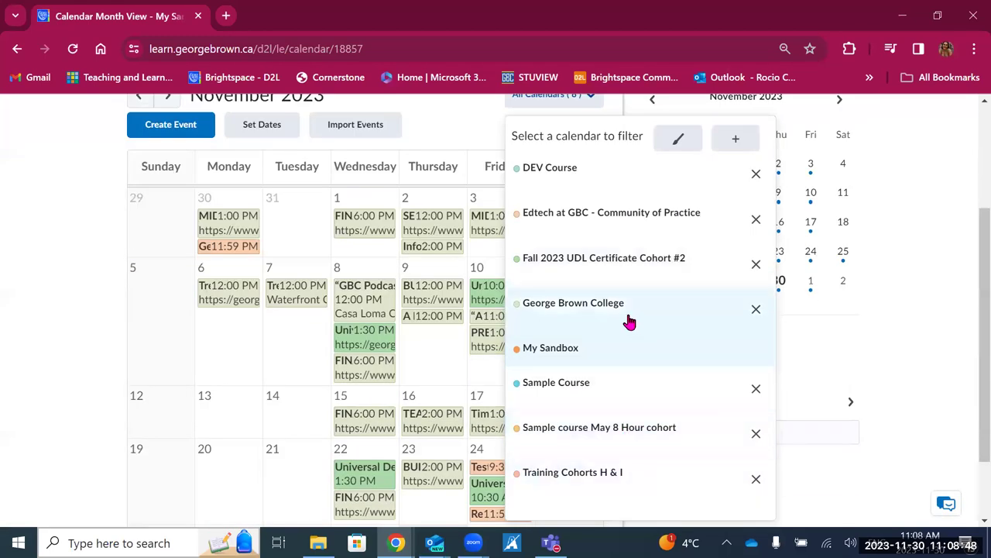
pyautogui.scroll(2, 521, 288)
pyautogui.click(430, 271)
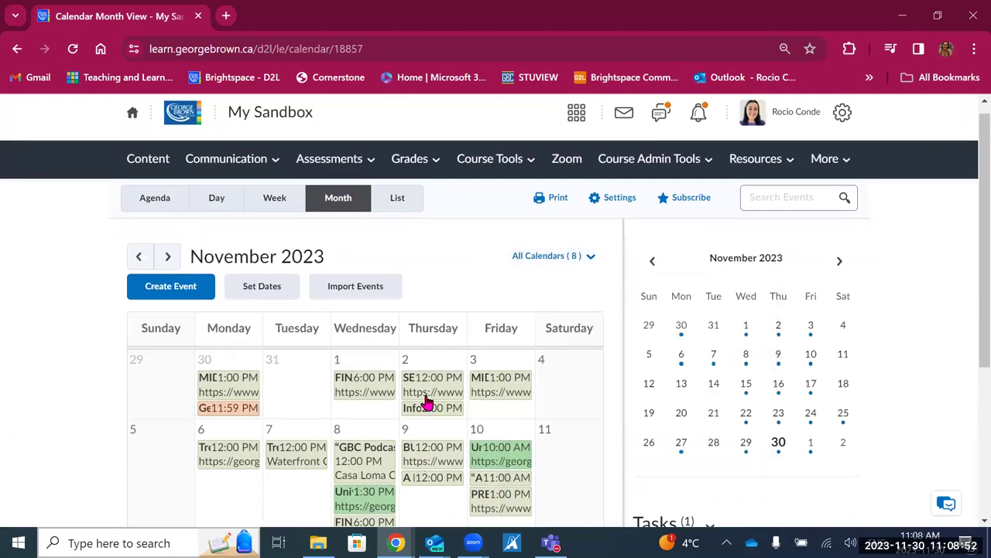
# - View the Calendar in Agenda, Day, Week, Month and List layouts, and locate the event search field
pyautogui.click(164, 210)
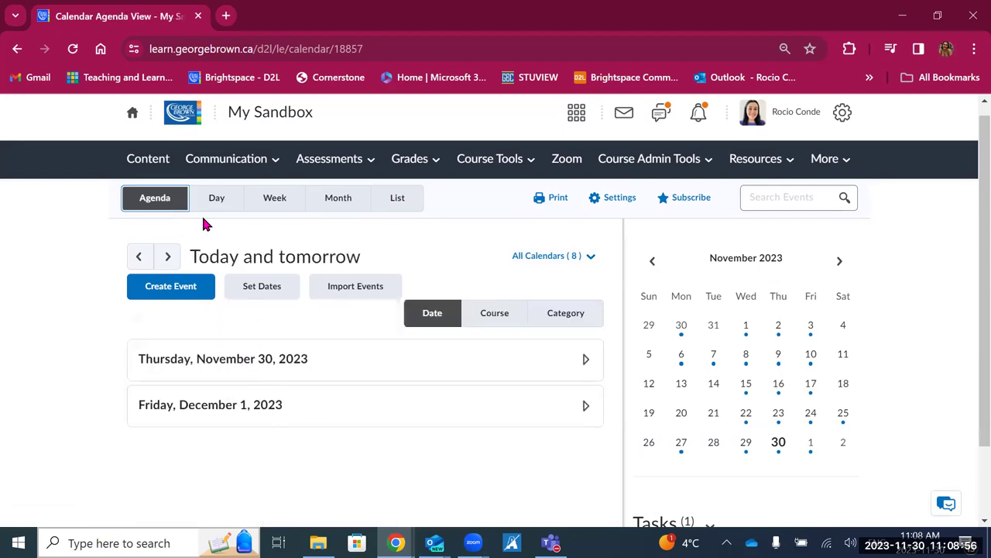
pyautogui.click(216, 199)
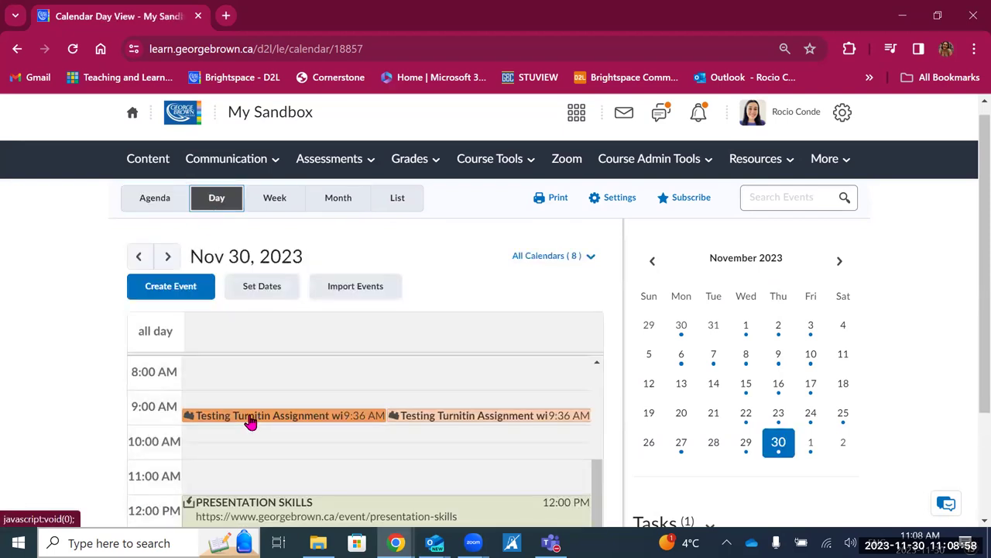
pyautogui.rightClick(275, 203)
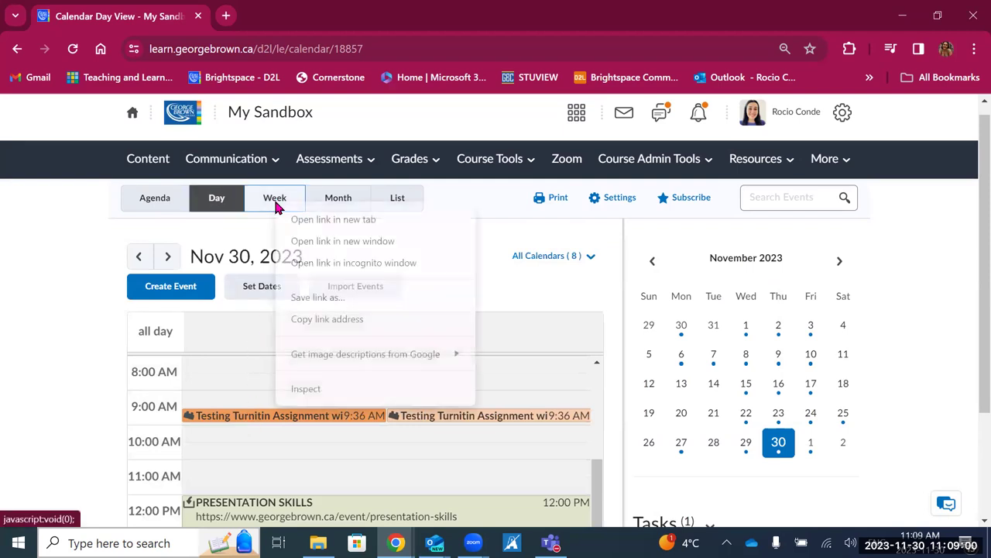
pyautogui.click(276, 204)
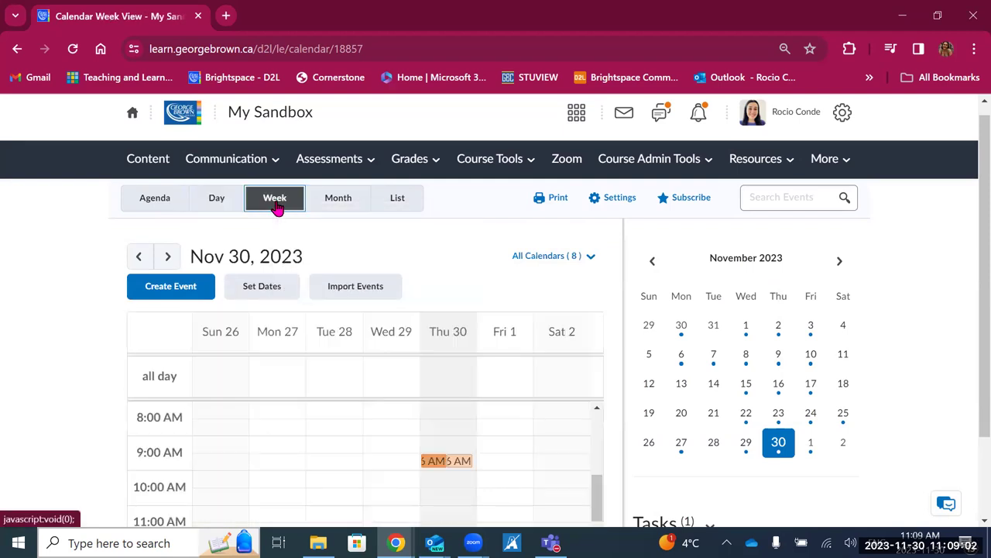
pyautogui.click(345, 203)
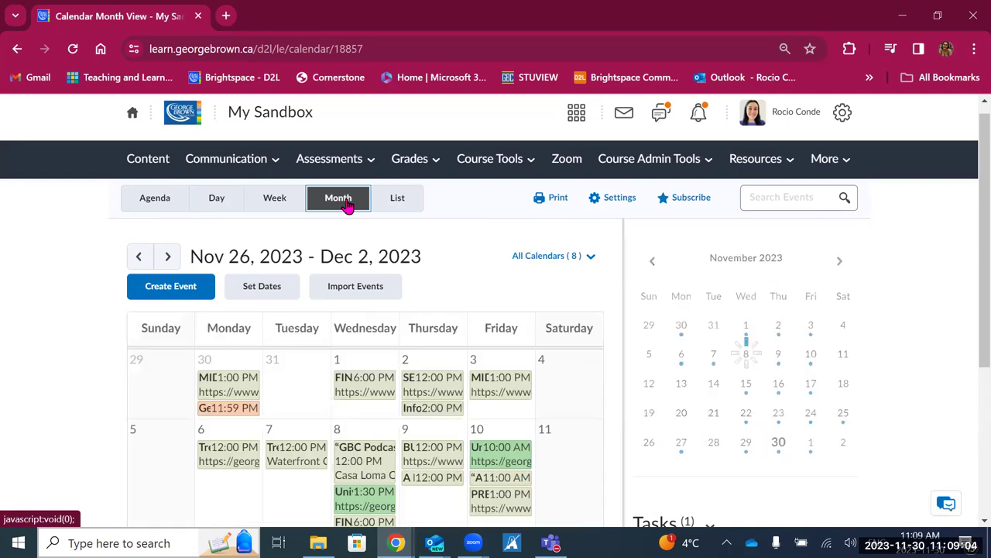
pyautogui.click(398, 200)
pyautogui.scroll(-3, 345, 418)
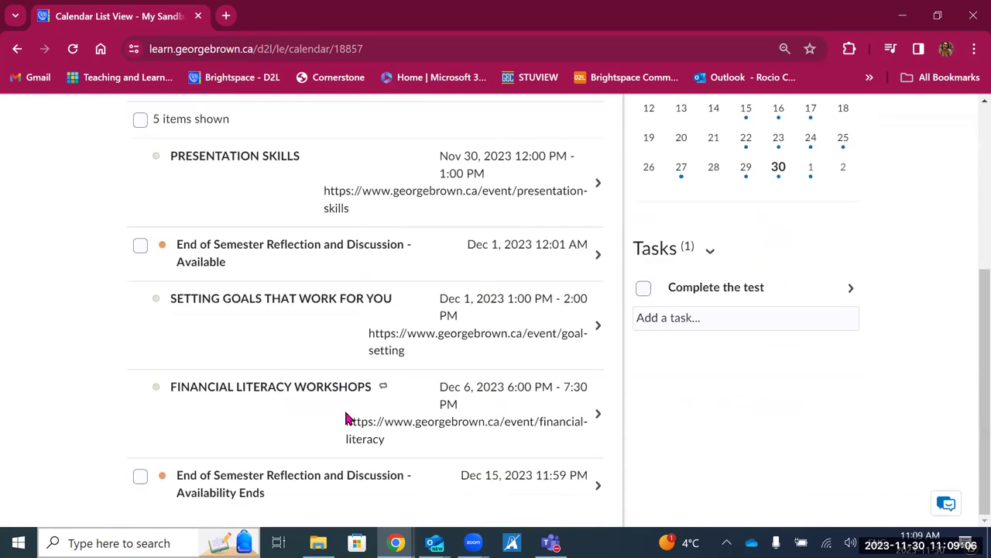
pyautogui.scroll(3, 345, 418)
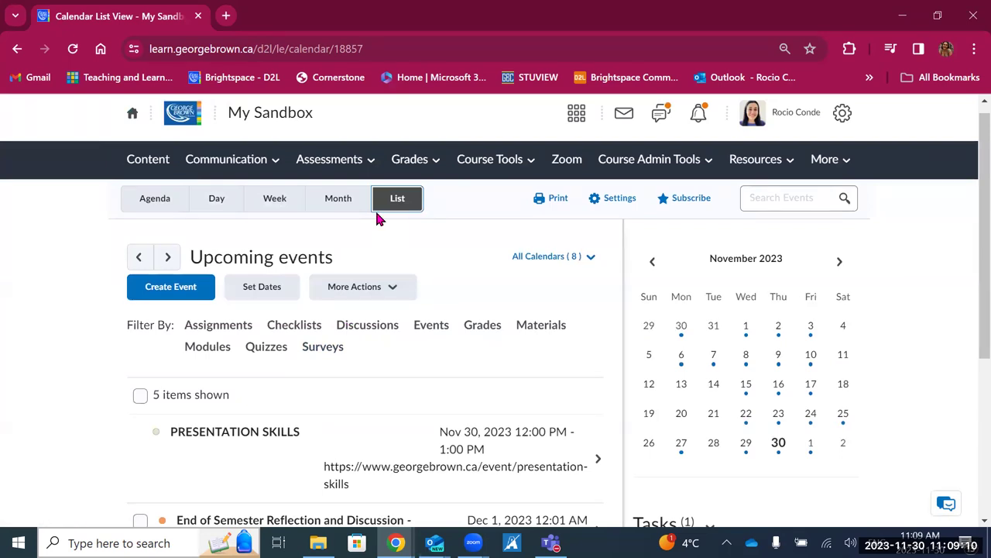
pyautogui.click(792, 197)
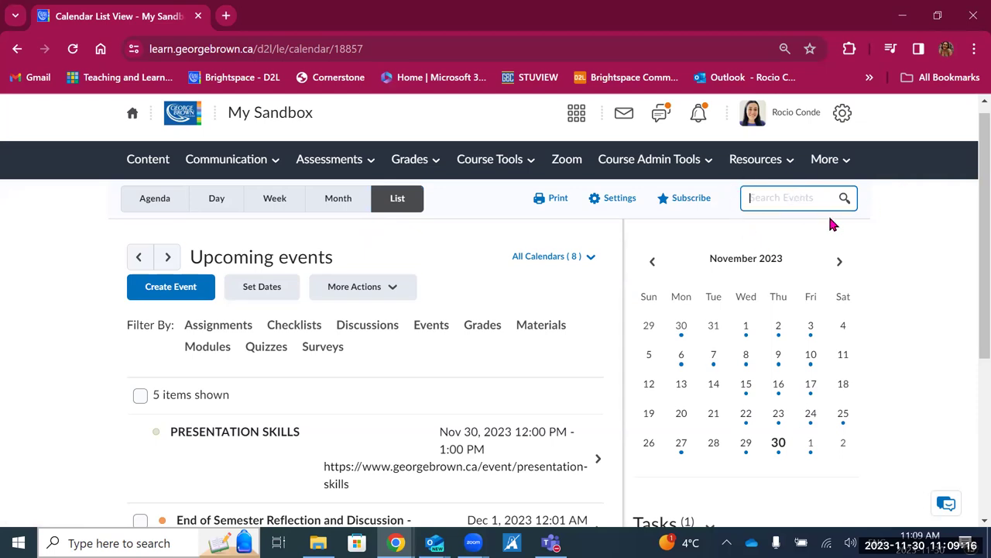
# - Open the FAQ management page of My Sandbox and view its existing categories and questions
pyautogui.click(230, 169)
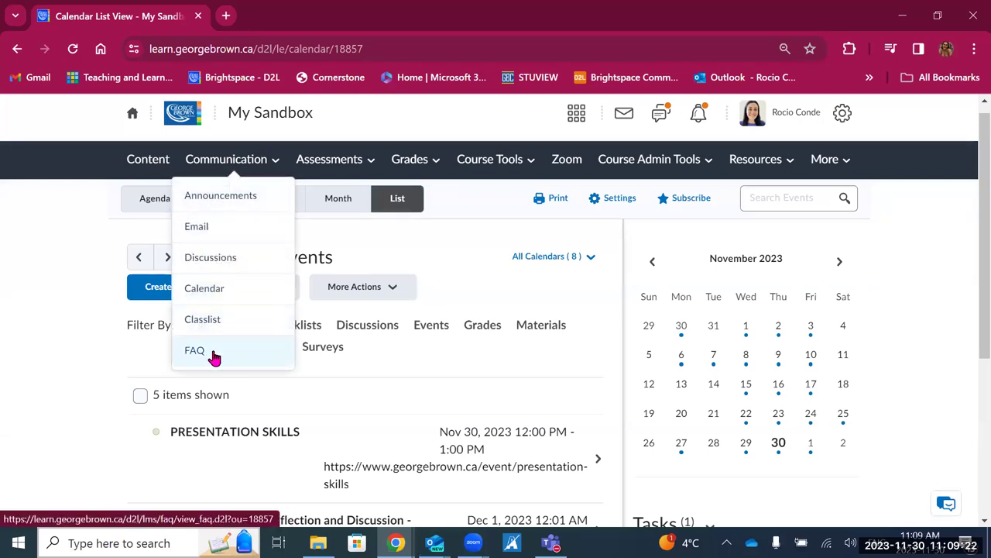
pyautogui.click(215, 358)
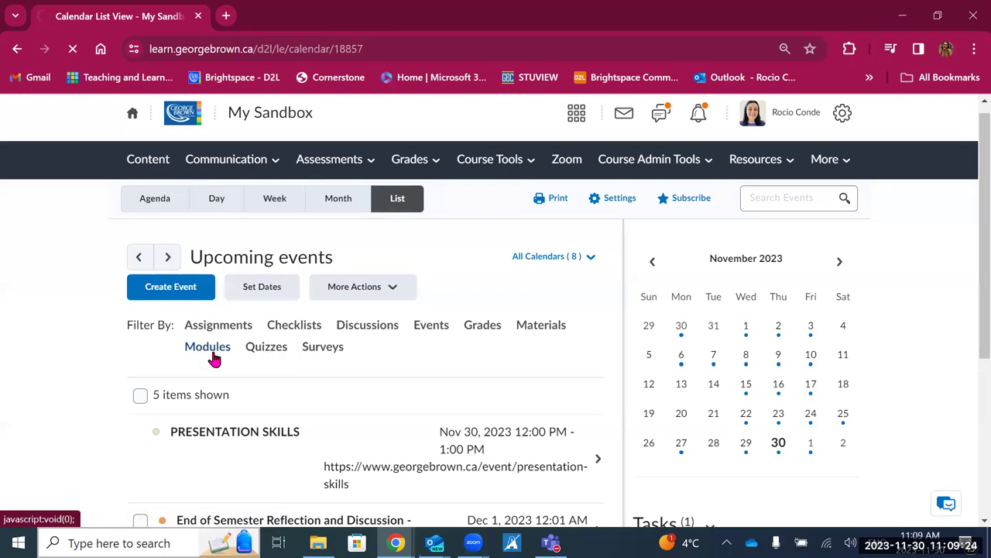
pyautogui.scroll(-1, 215, 358)
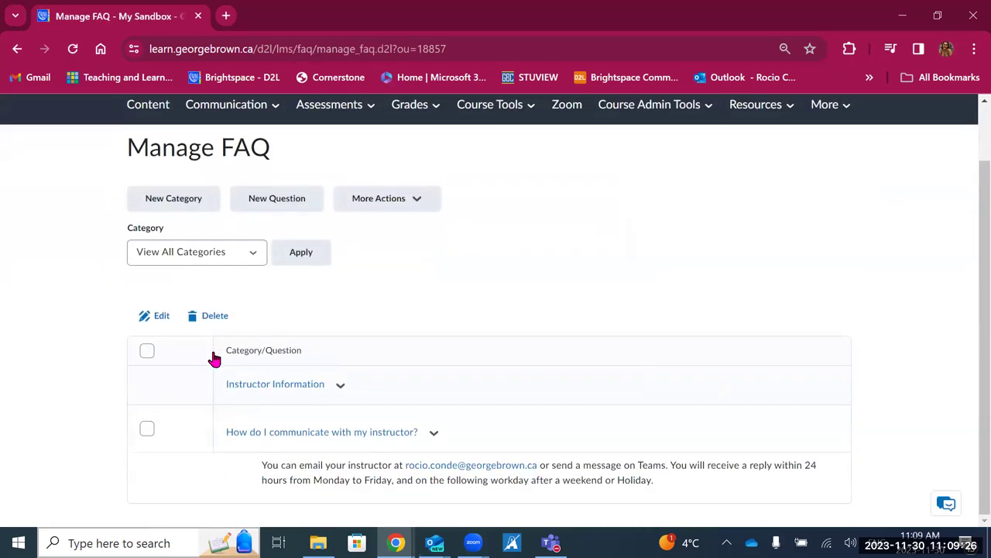
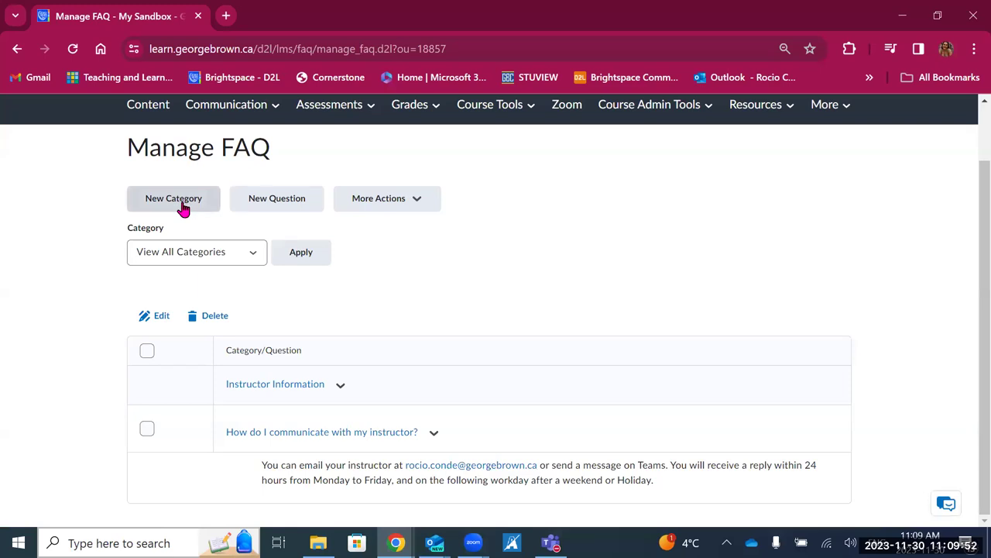
# - Start a new FAQ question in a newly created "Extensions" category, with the question text "Are extensions allowed?"
pyautogui.click(264, 203)
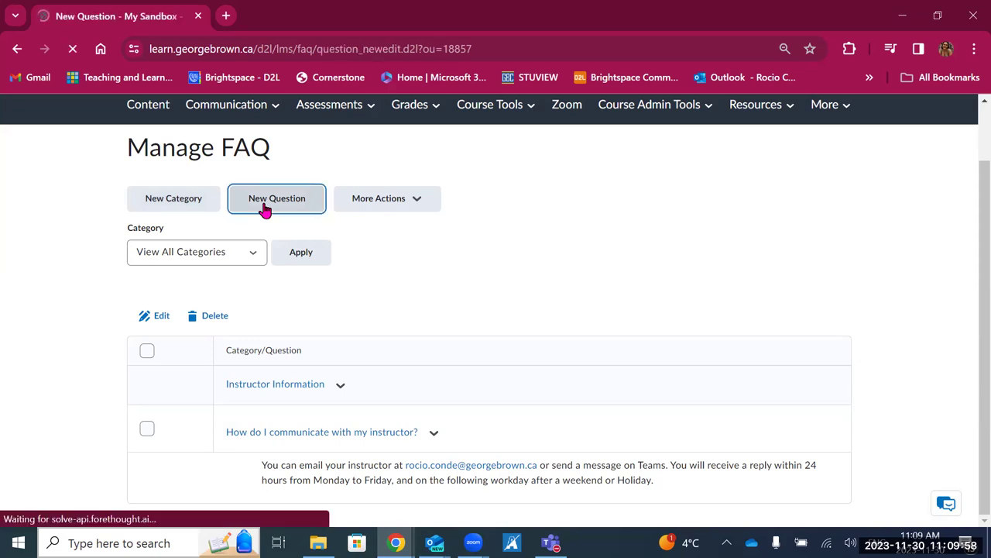
pyautogui.click(239, 288)
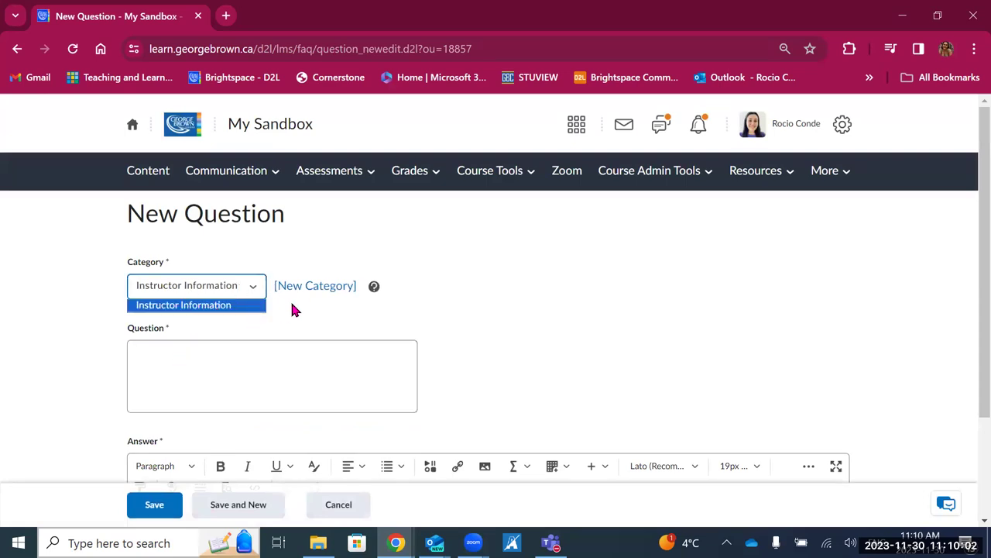
pyautogui.click(258, 305)
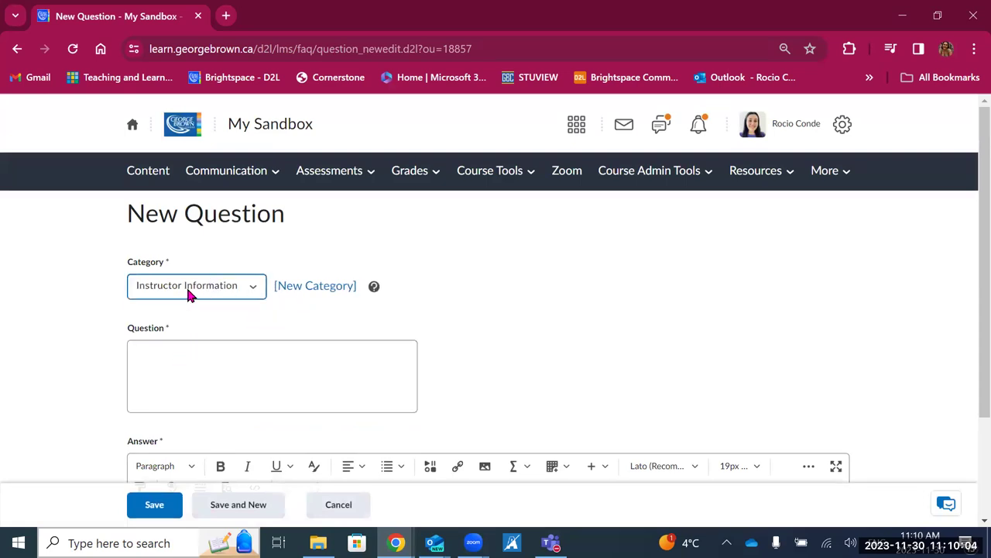
pyautogui.click(313, 291)
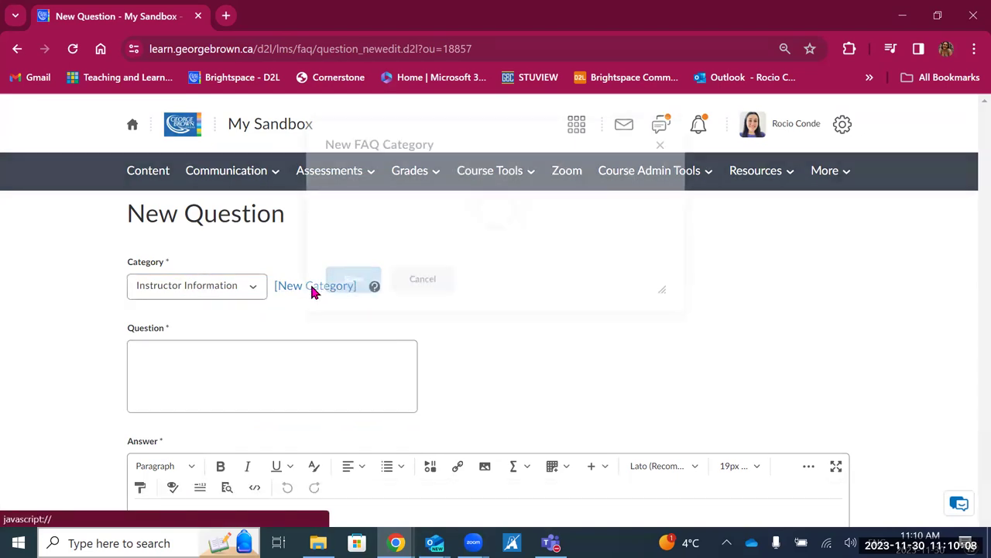
pyautogui.click(342, 222)
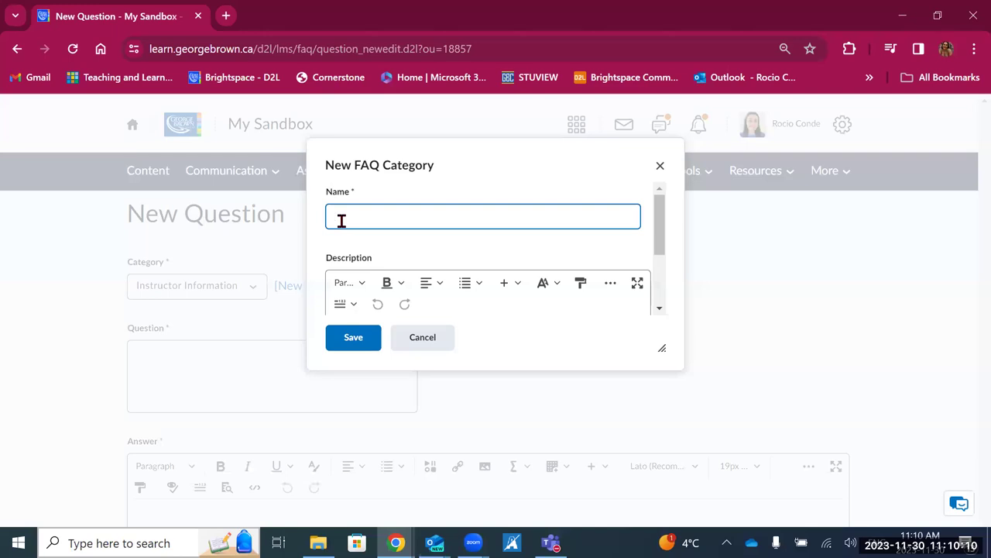
pyautogui.write('Extensions')
pyautogui.click(334, 342)
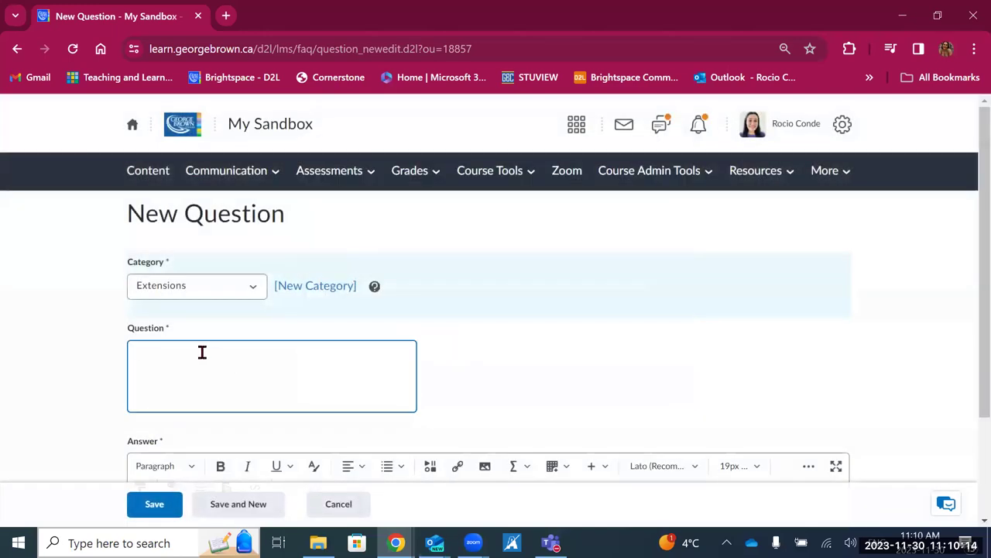
pyautogui.write('Are extensio')
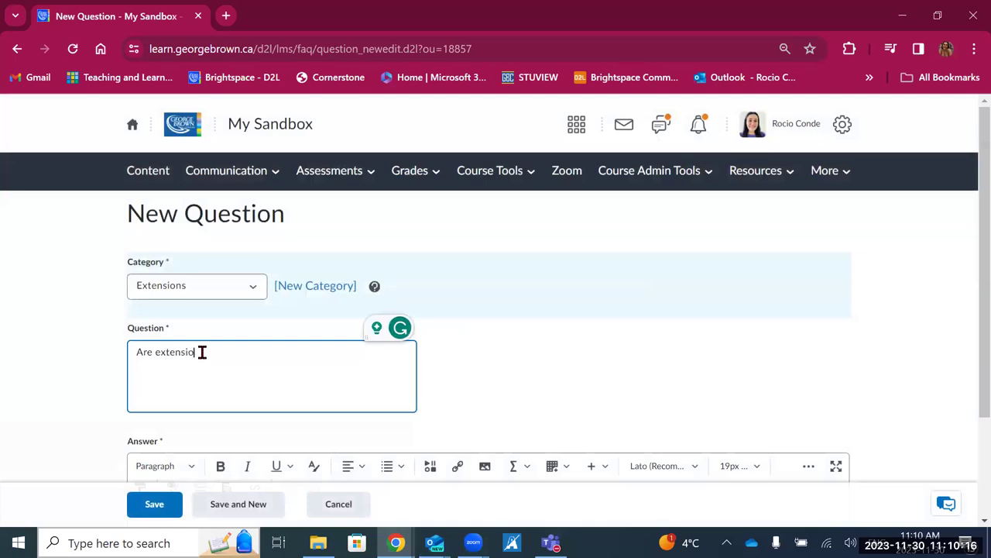
pyautogui.write('ns allowed?')
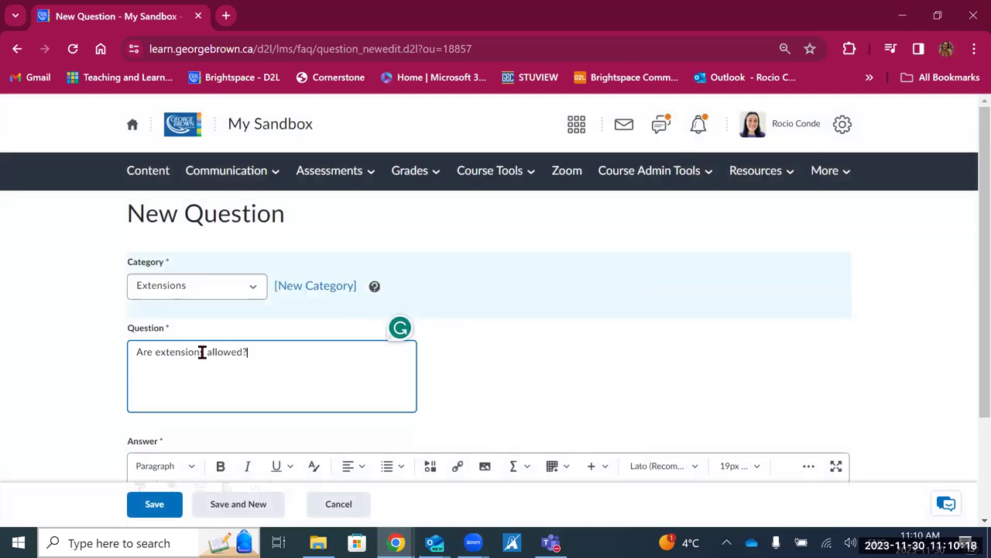
# - Begin the answer with "Yes. Please communicate to the teacher if you need an extension and let the teacher know how many days you'll need."
pyautogui.scroll(-2, 200, 364)
pyautogui.click(186, 373)
pyautogui.write('Yes.')
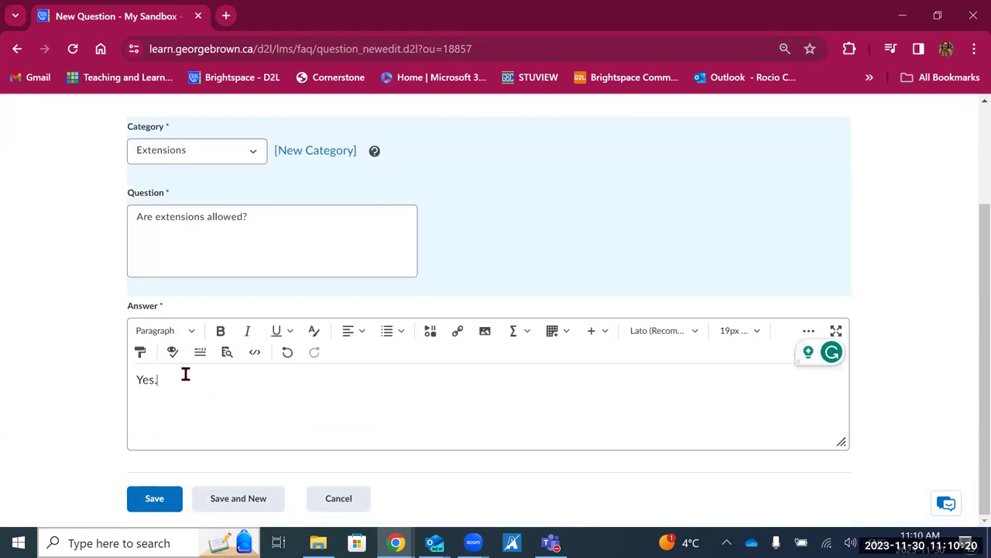
pyautogui.write(' Please communi')
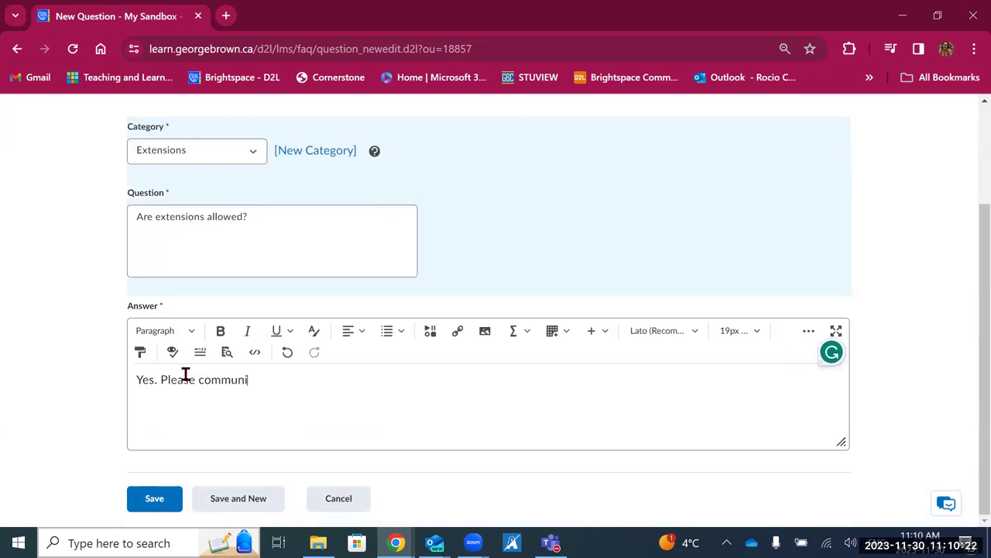
pyautogui.write('cate to the teacher')
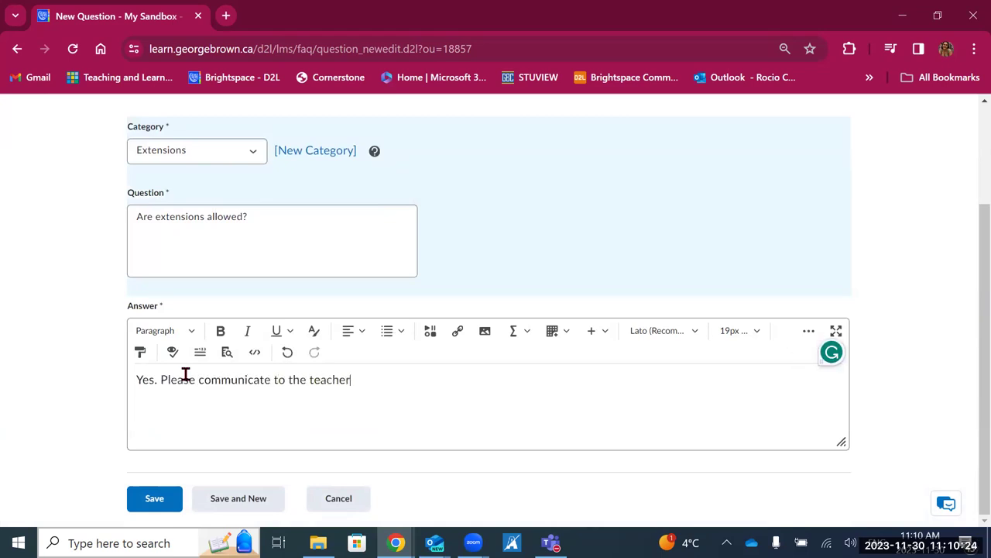
pyautogui.write(' if you need an extension and ')
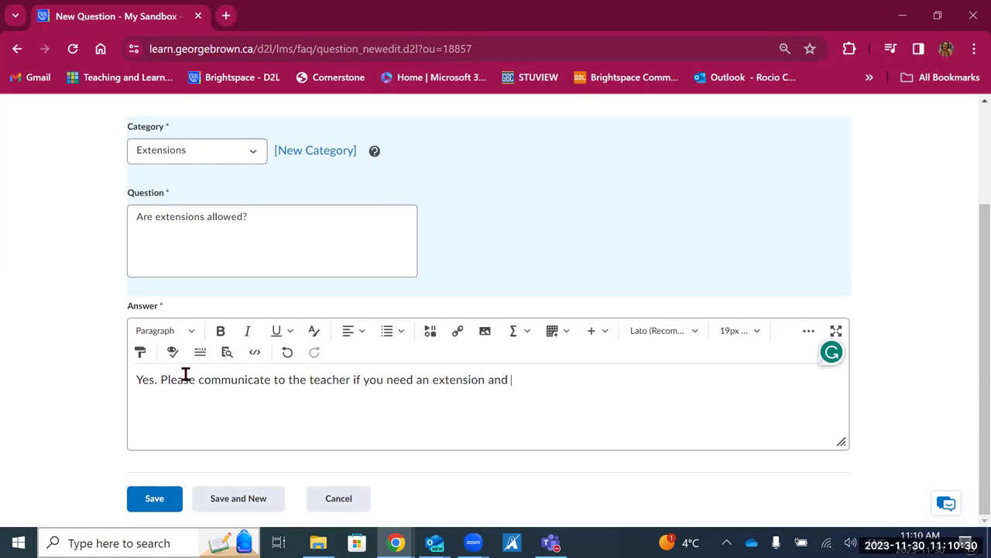
pyautogui.write('let the teacher ')
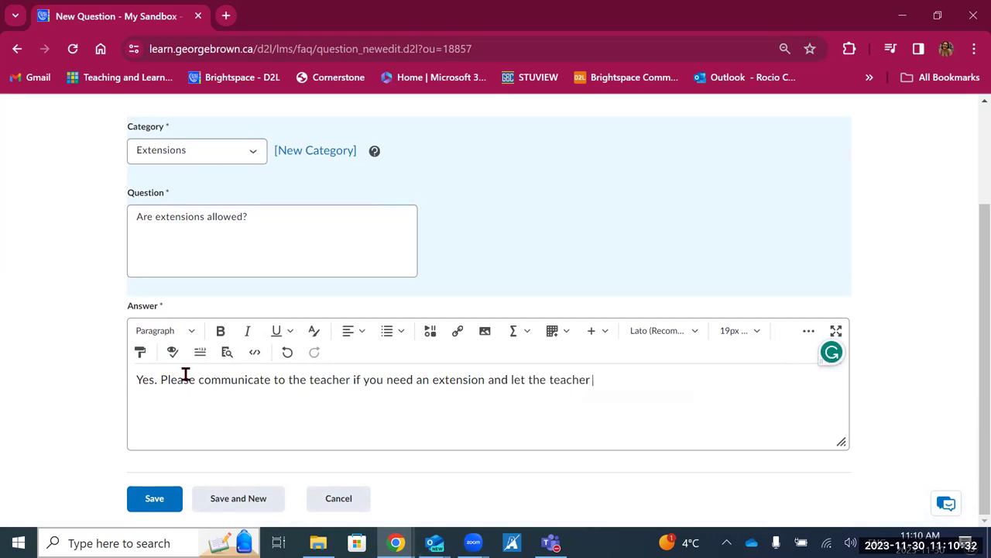
pyautogui.write('know how ma')
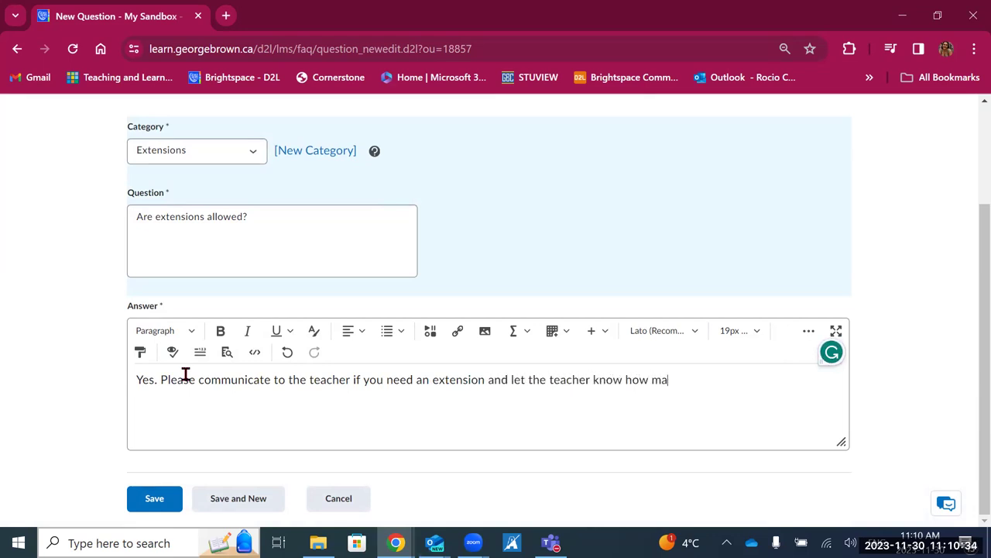
pyautogui.write("nu days you'll need. R")
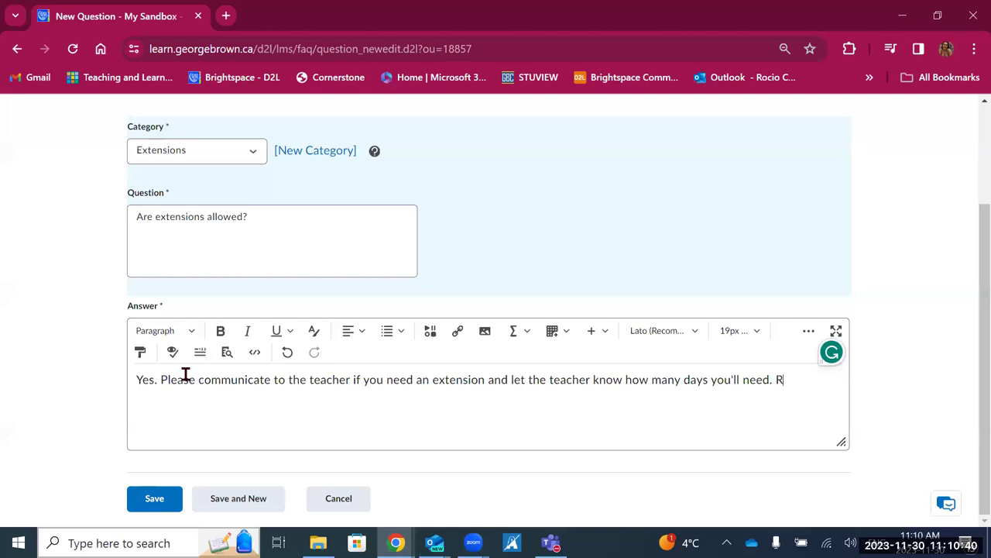
# - Continue the answer with "Remember, for the final project, there will only be an extension of 48 hours"
pyautogui.write('emember, for ')
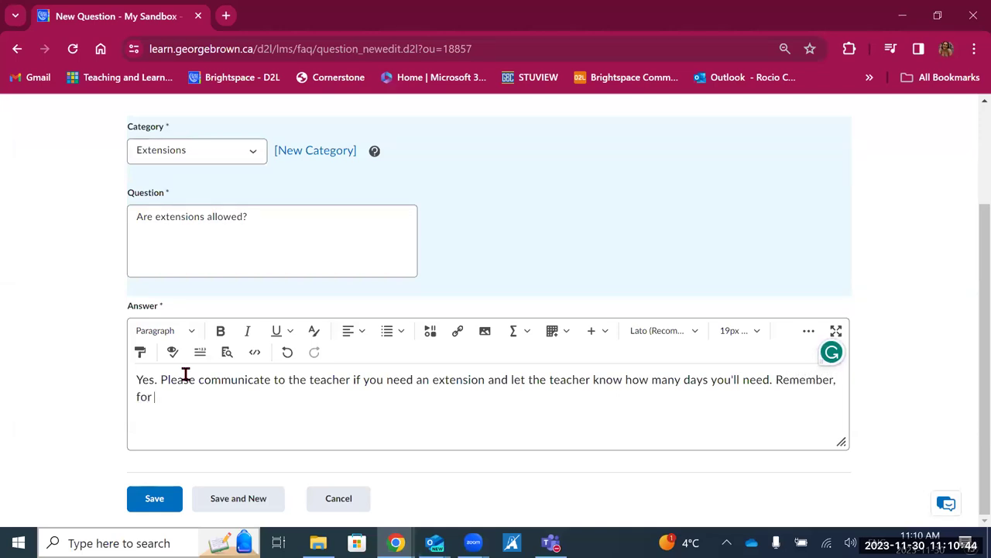
pyautogui.write('the final p')
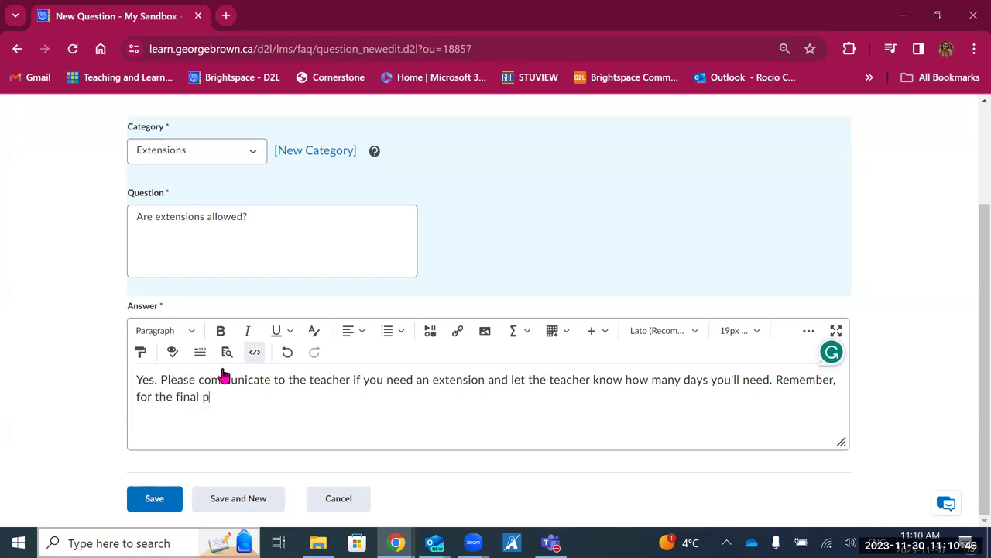
pyautogui.write('roject, there wi')
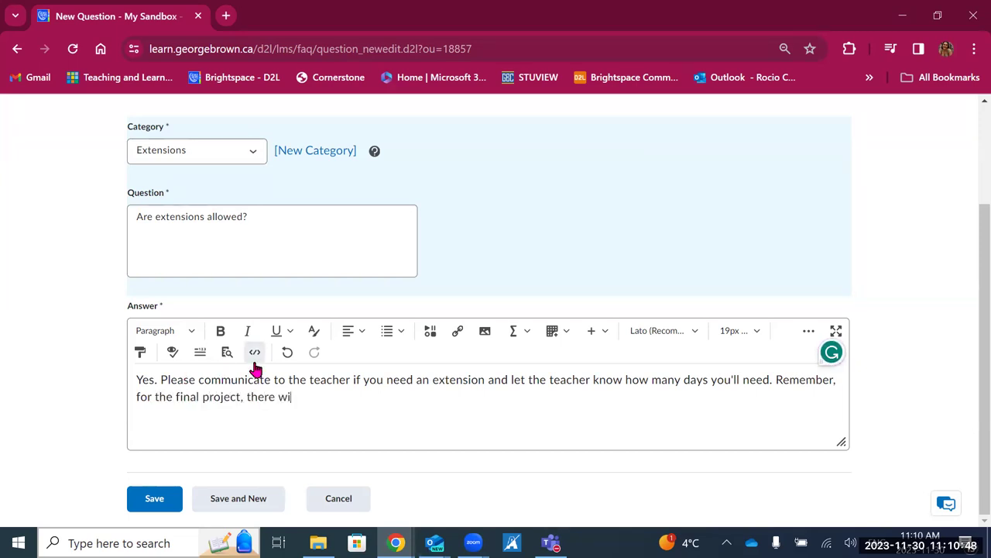
pyautogui.write('ll only wbe')
pyautogui.press('BackSpace')
pyautogui.press('BackSpace')
pyautogui.press('BackSpace')
pyautogui.write('be an extenis')
pyautogui.press('BackSpace')
pyautogui.press('BackSpace')
pyautogui.press('BackSpace')
pyautogui.write('nsion of 48 h')
pyautogui.press('BackSpace')
pyautogui.write('hours bec')
# - Finish the answer with "because I have to provide feedback to the students and submit grades in a timely fashion." and save the question
pyautogui.write('ause I')
pyautogui.write(' have to provid')
pyautogui.write('e e')
pyautogui.write('edback ')
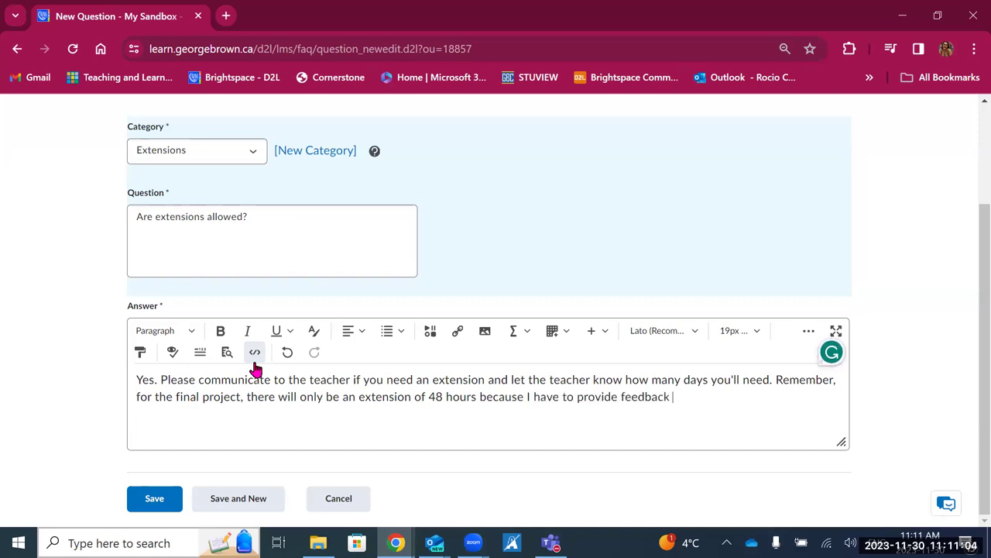
pyautogui.write('to the students and')
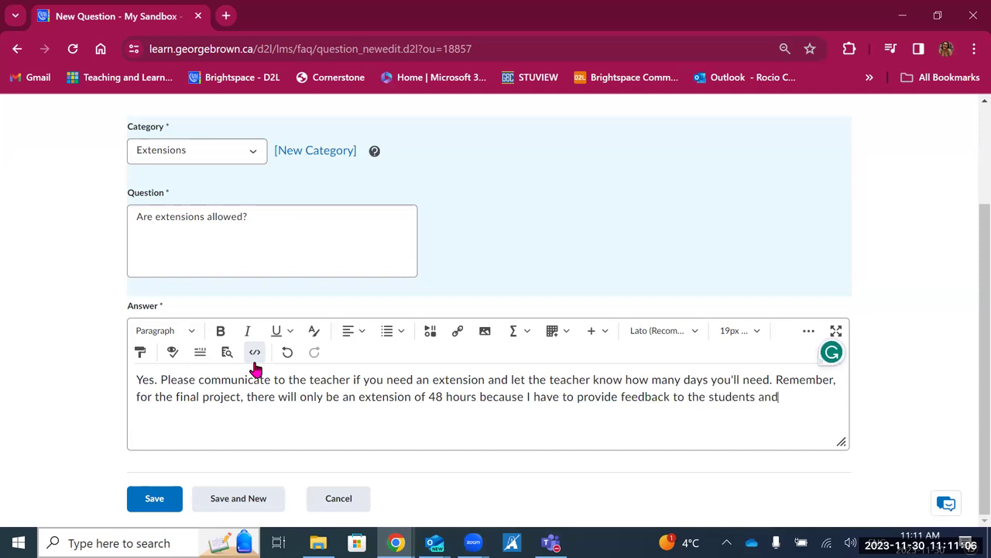
pyautogui.write(' submit grad')
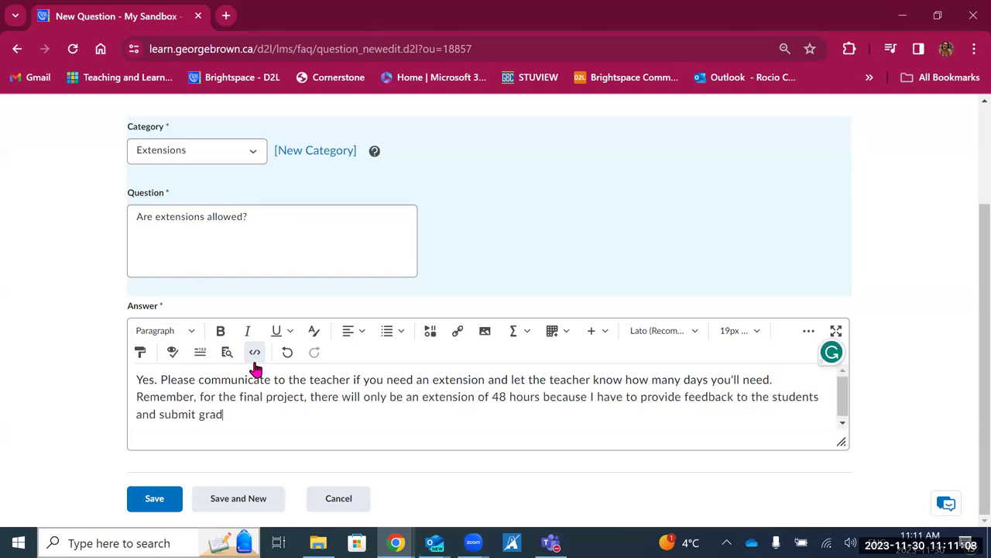
pyautogui.write('es in a timely')
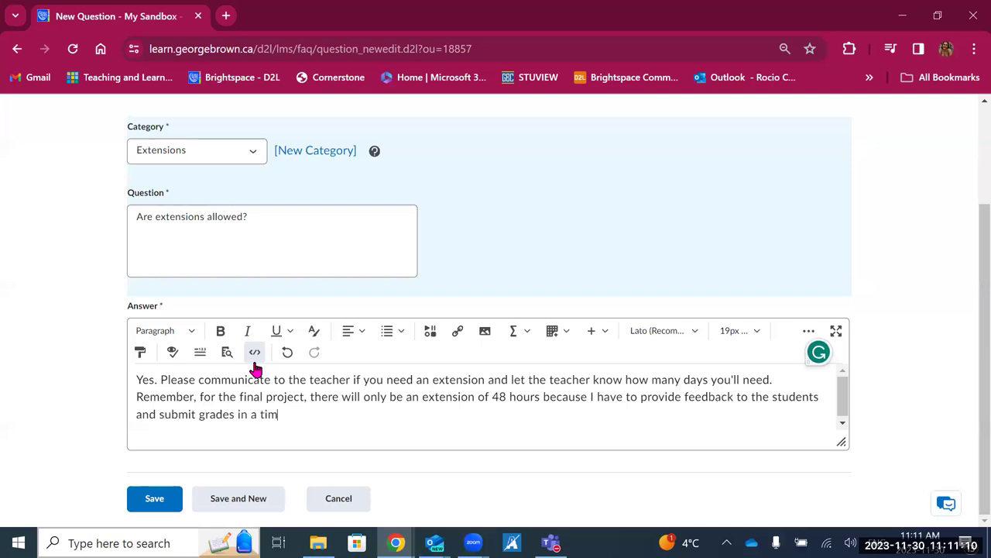
pyautogui.press('BackSpace')
pyautogui.press('BackSpace')
pyautogui.write('ly fashion.')
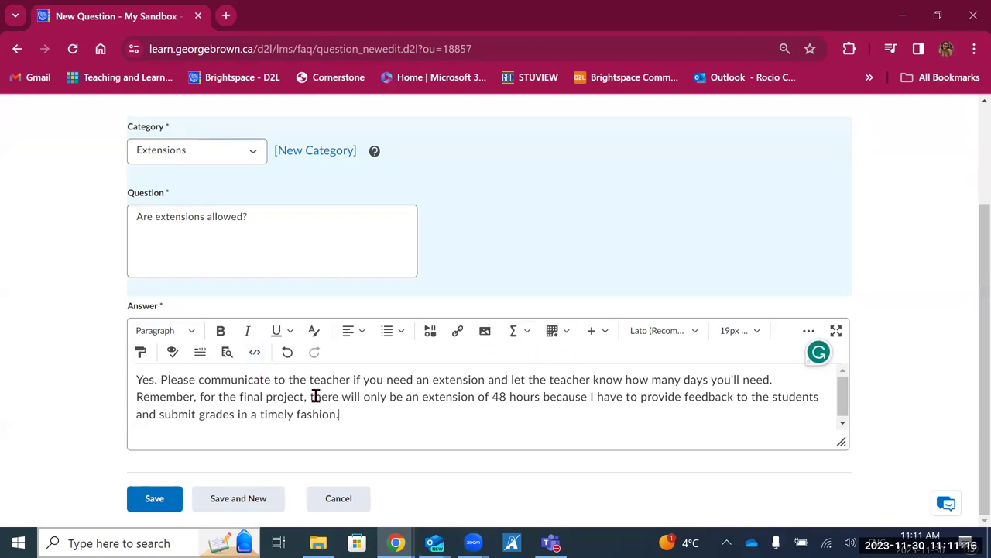
pyautogui.click(154, 502)
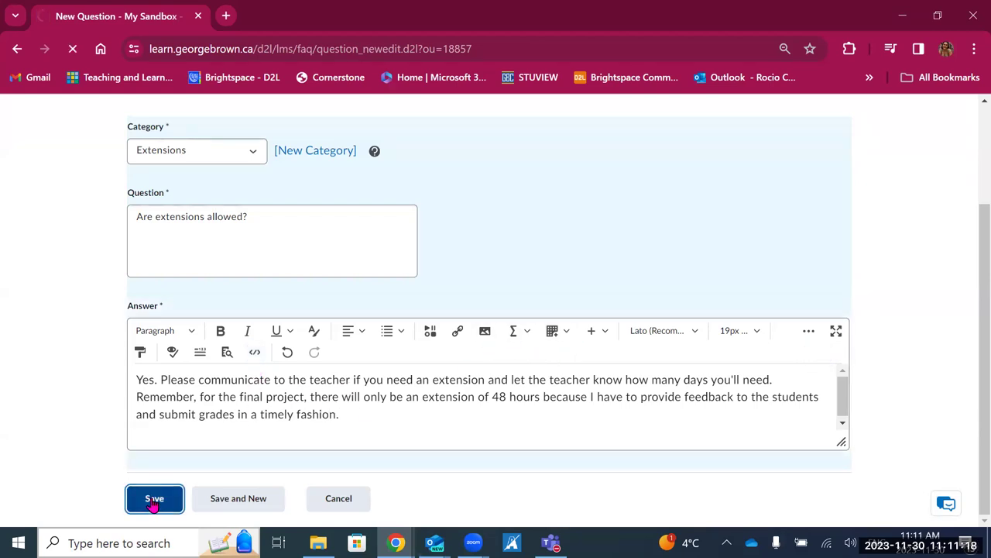
# - Review the saved extensions question and answer in the FAQ list
pyautogui.scroll(-2, 266, 414)
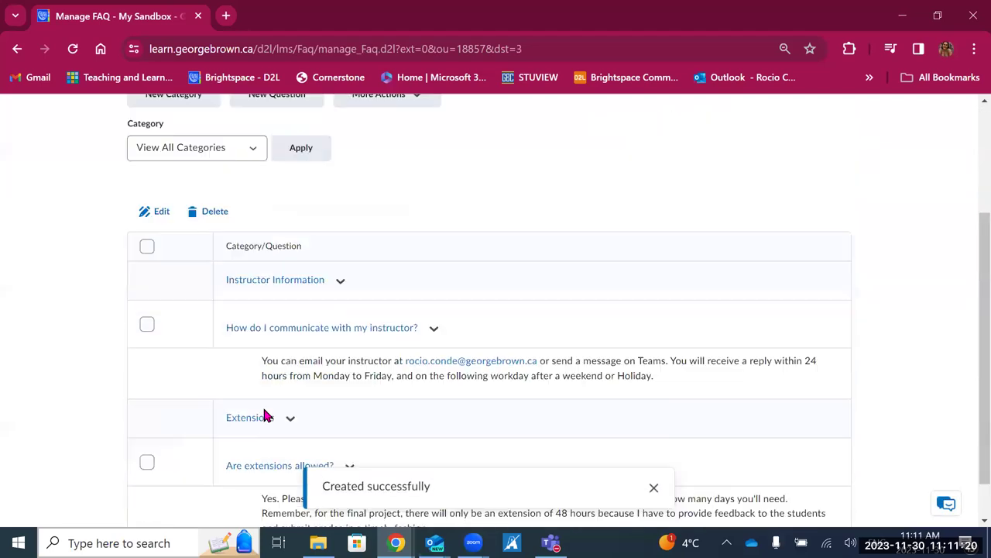
pyautogui.scroll(-1, 265, 417)
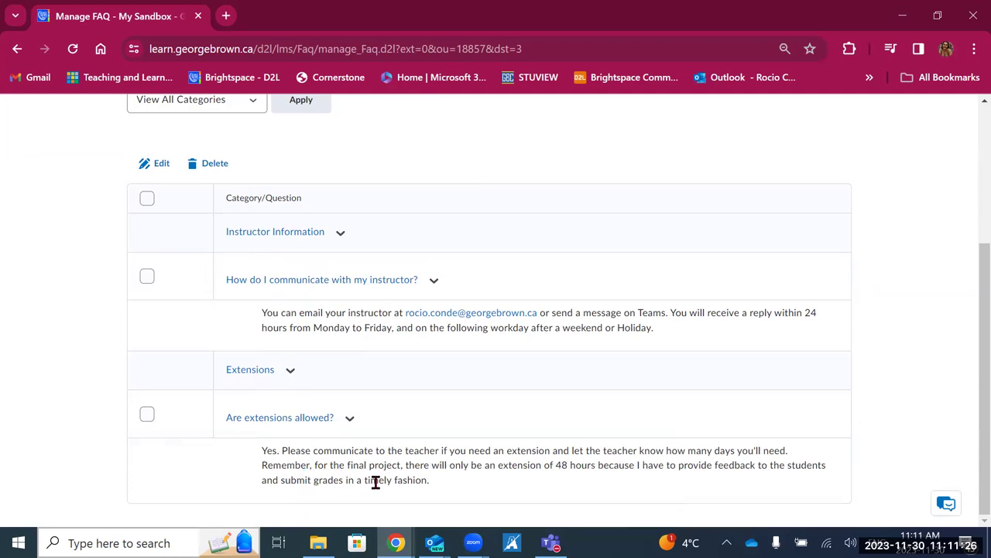
pyautogui.scroll(3, 374, 482)
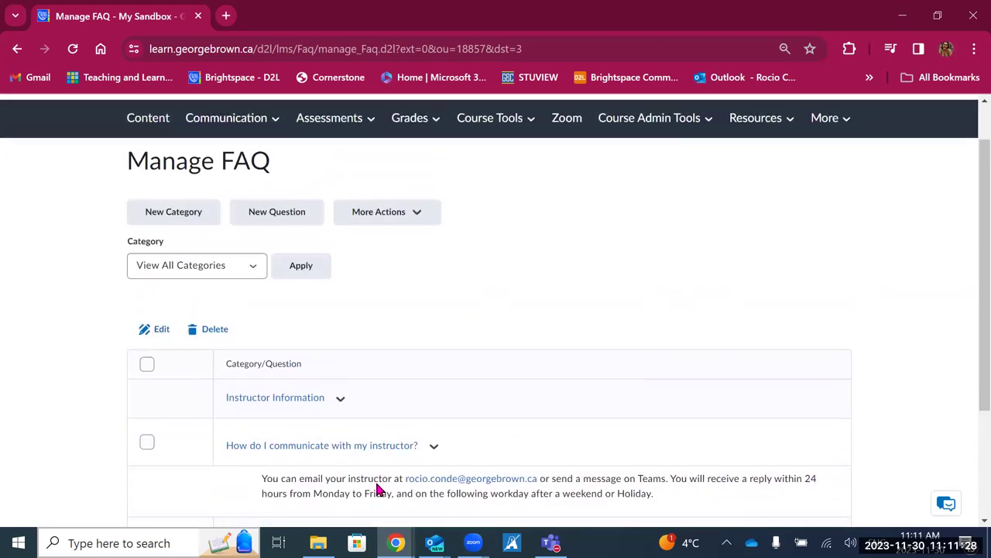
# - Return to the My Sandbox homepage and expand the Activity Feed widget
pyautogui.click(274, 129)
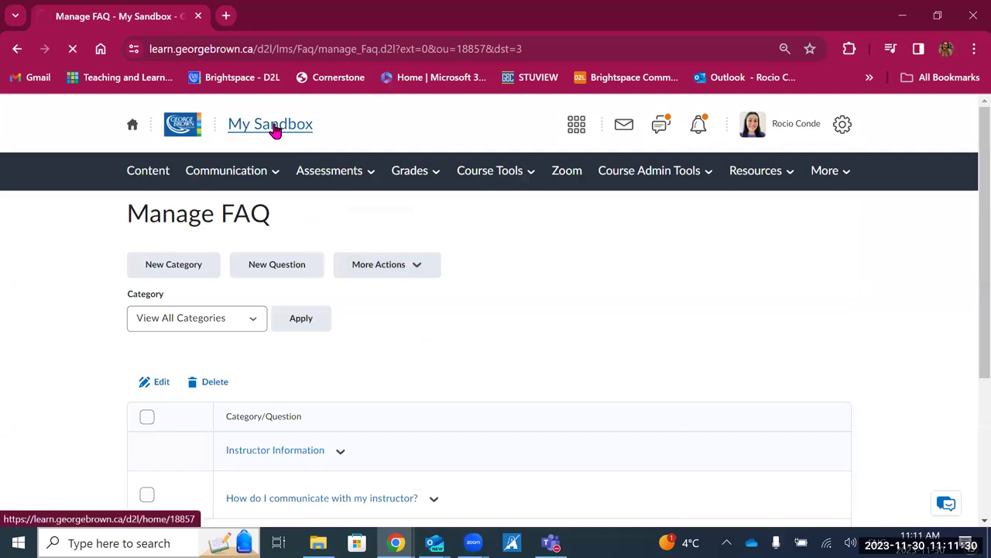
pyautogui.scroll(-5, 561, 361)
pyautogui.scroll(5, 467, 283)
pyautogui.click(230, 174)
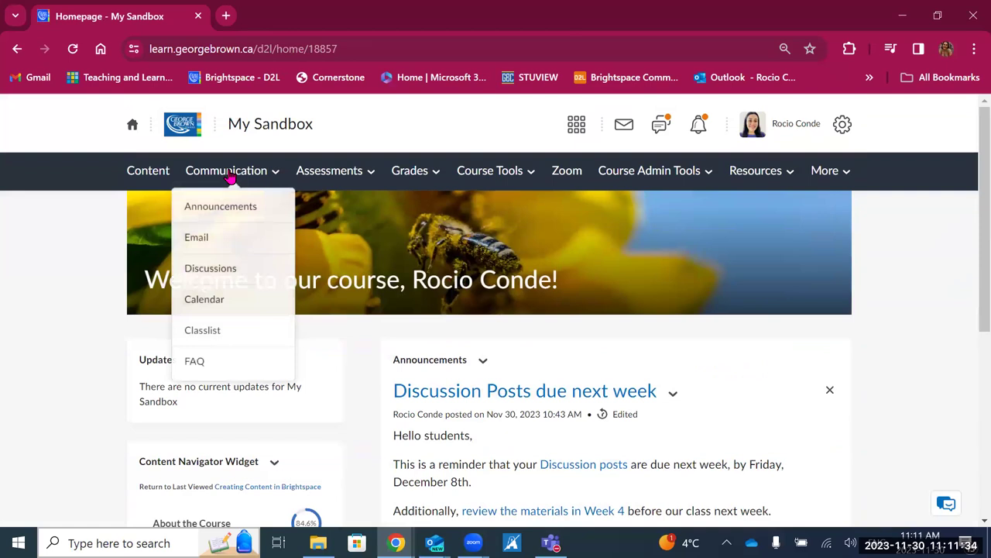
pyautogui.scroll(-5, 489, 344)
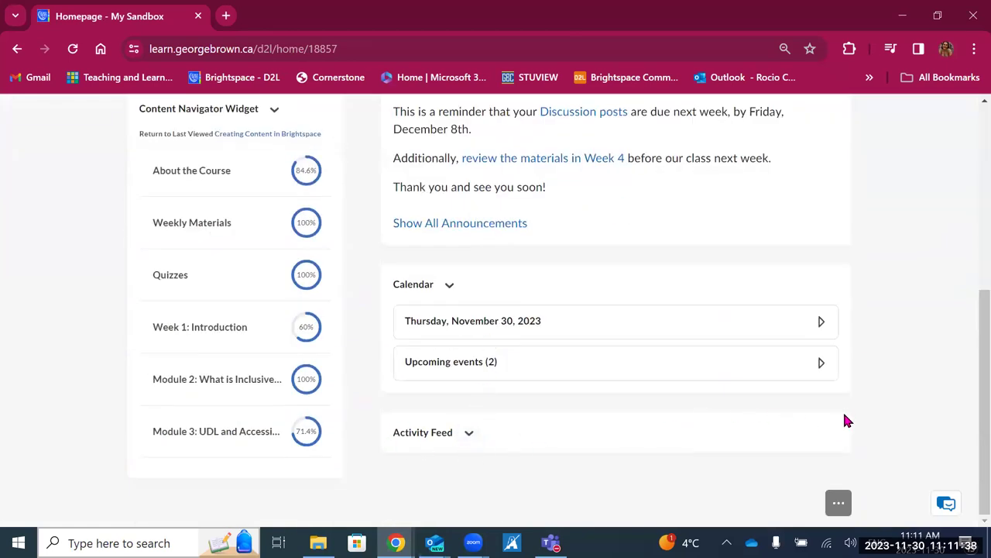
pyautogui.click(472, 436)
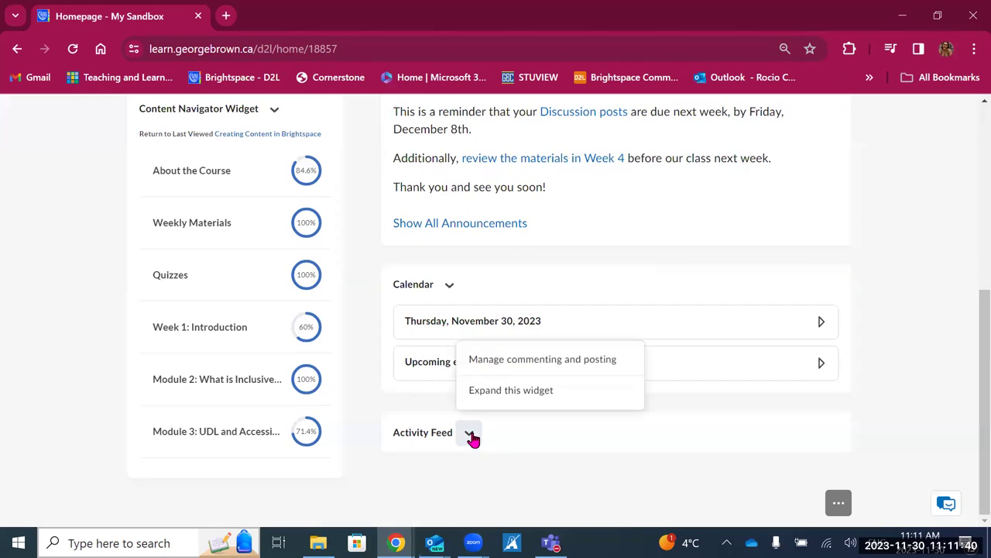
pyautogui.click(509, 391)
pyautogui.scroll(-3, 509, 398)
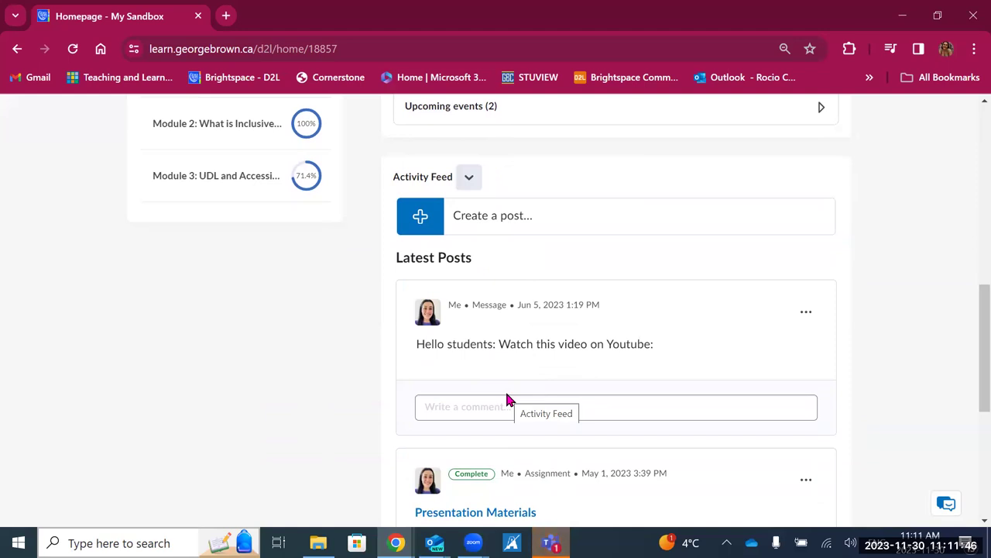
# - Open the Activity Feed's message composer and look through the latest posts below it
pyautogui.click(472, 220)
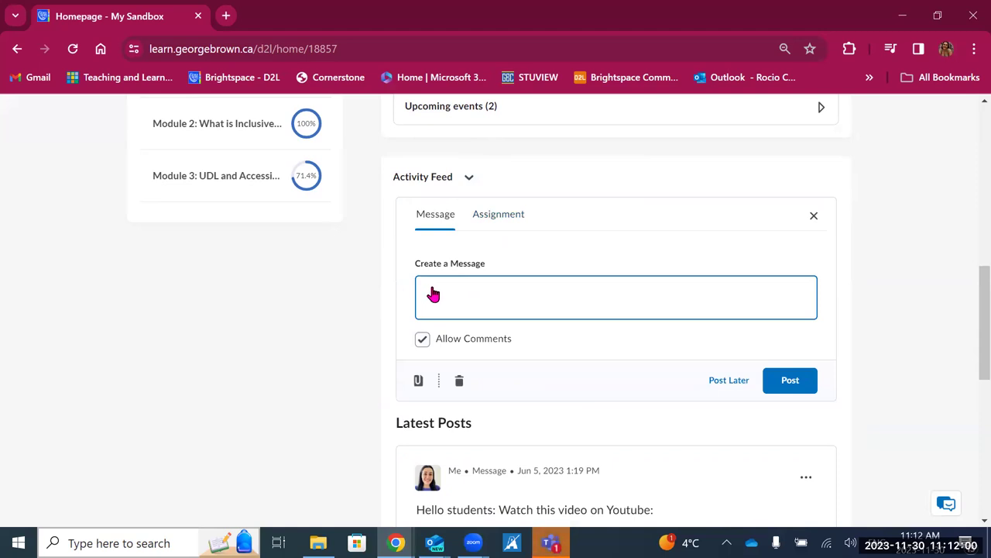
pyautogui.click(483, 293)
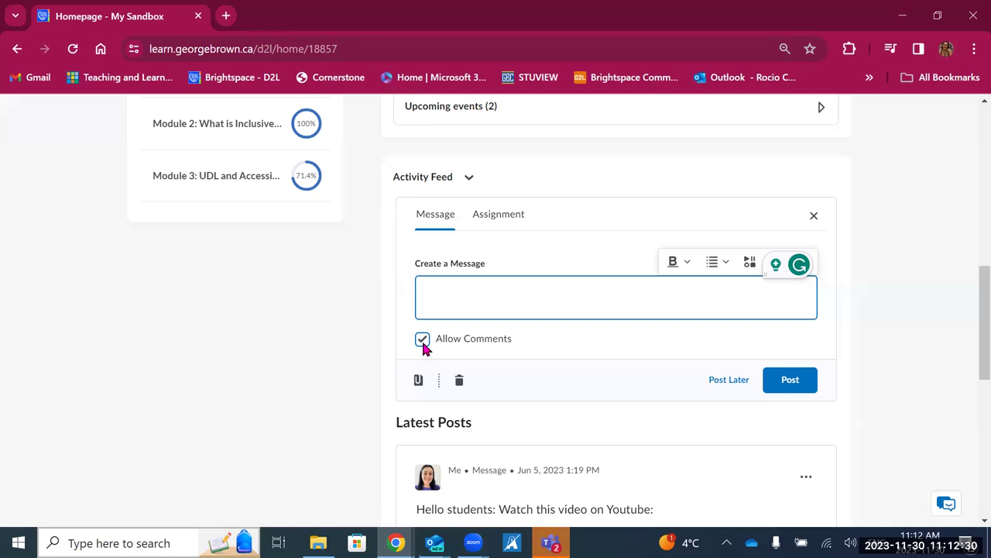
pyautogui.scroll(-1, 423, 347)
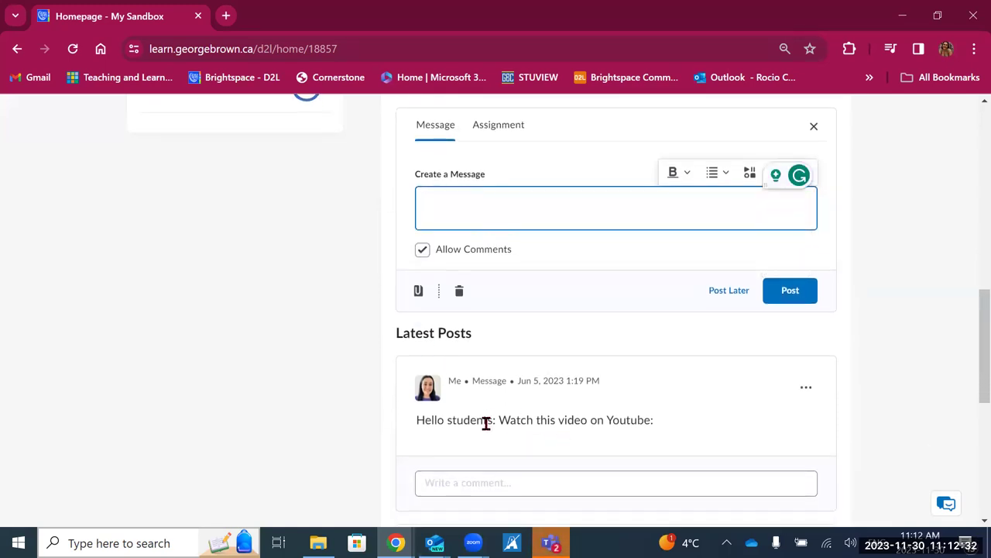
pyautogui.scroll(-1, 494, 437)
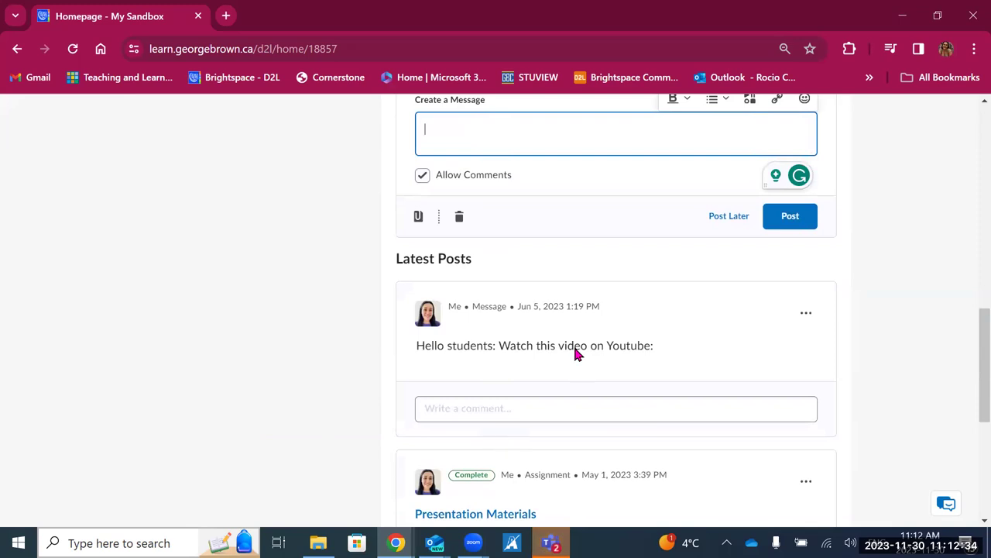
pyautogui.scroll(-1, 575, 353)
pyautogui.click(542, 296)
pyautogui.scroll(-1, 543, 298)
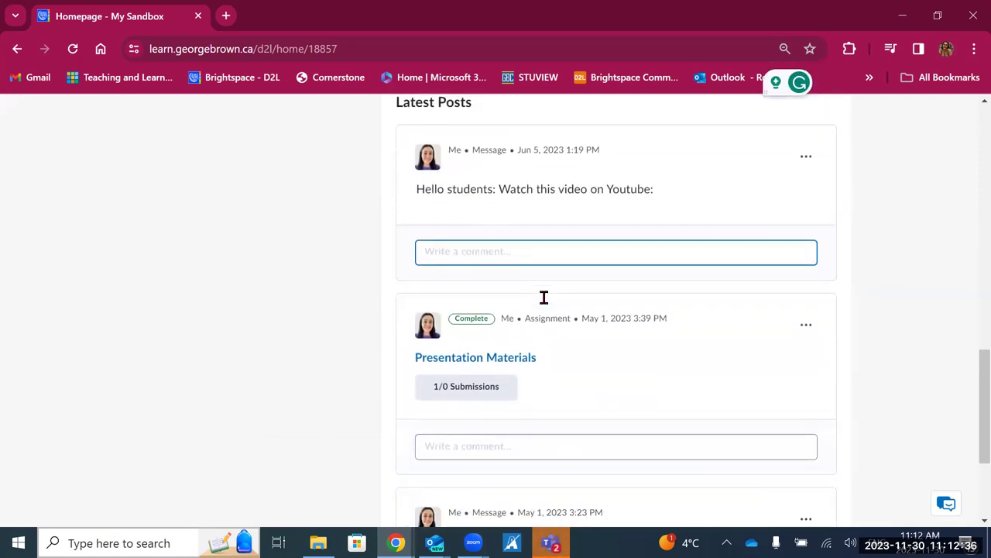
pyautogui.scroll(-3, 544, 298)
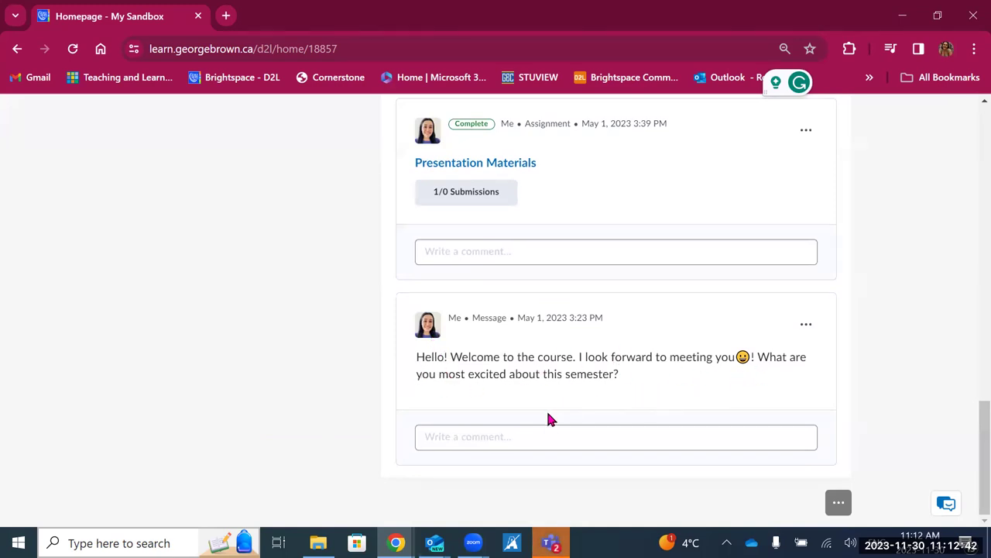
# - View the comment field of the Presentation Materials post and the formatting options of the Create a Message field
pyautogui.click(589, 250)
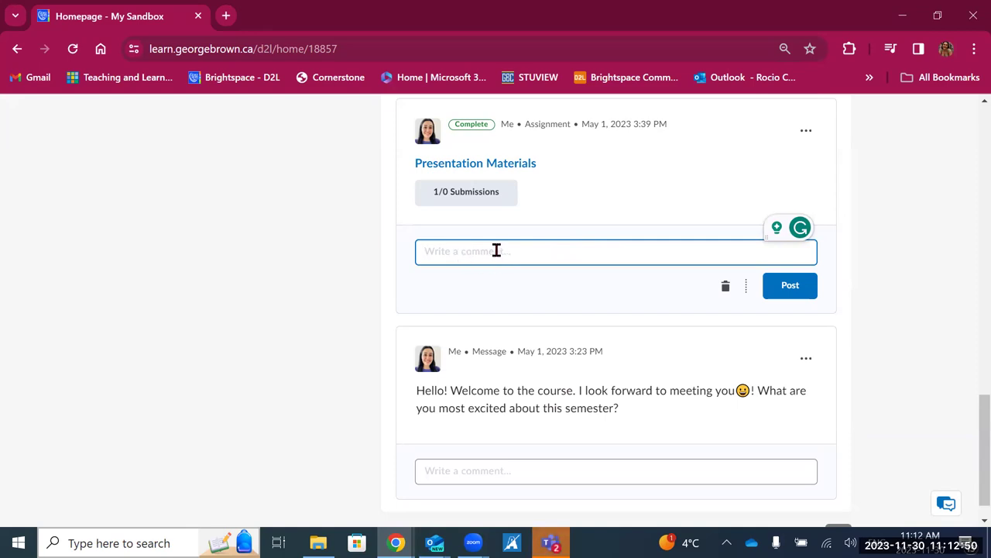
pyautogui.scroll(3, 495, 250)
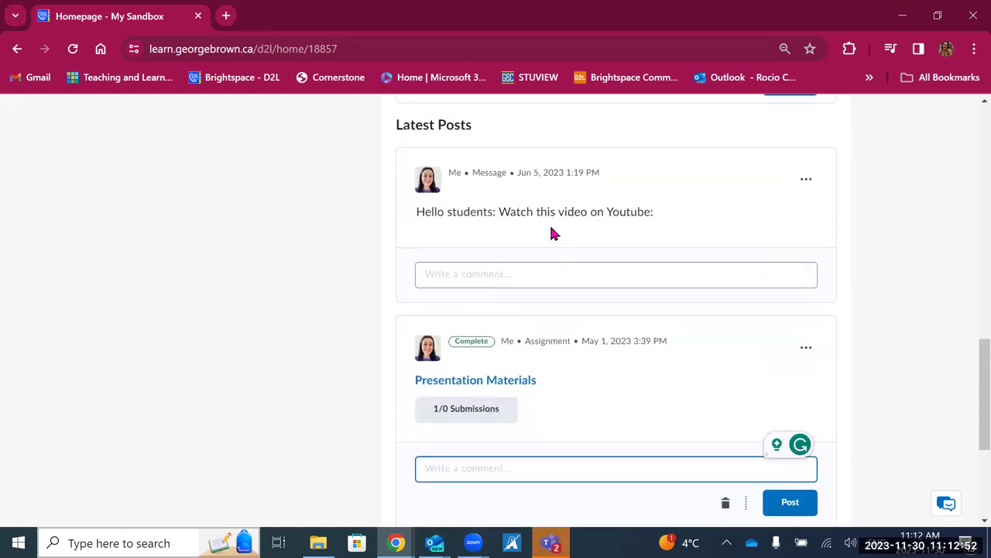
pyautogui.scroll(5, 552, 225)
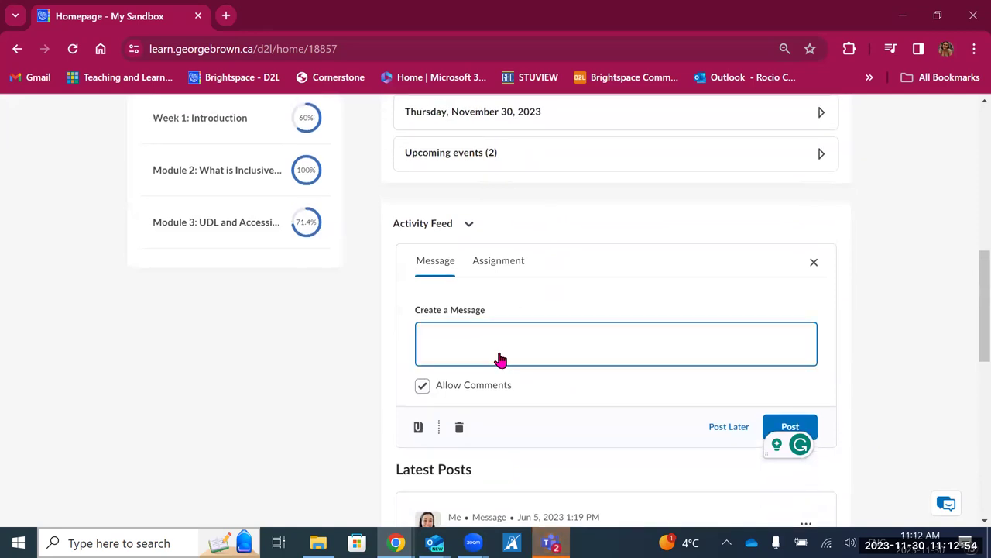
pyautogui.click(481, 330)
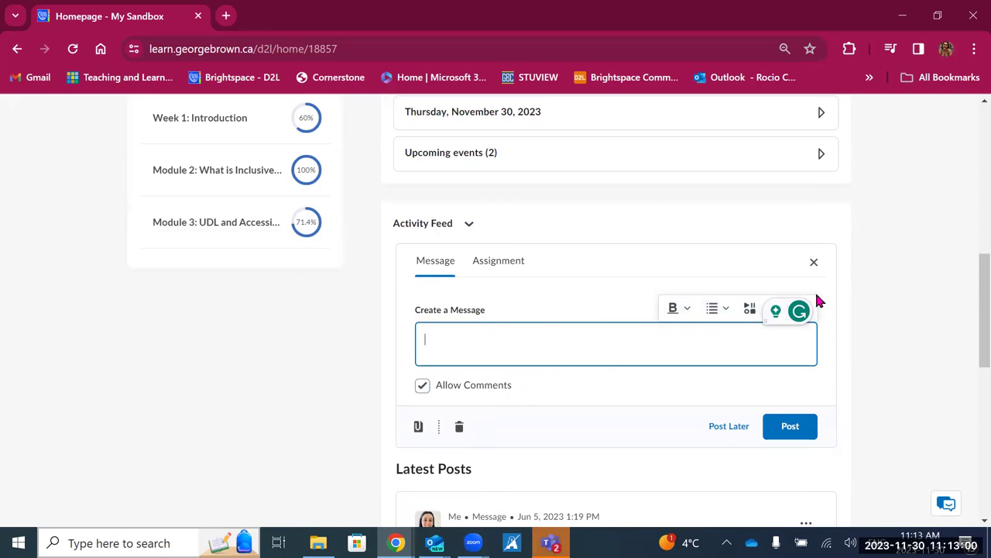
pyautogui.scroll(10, 875, 325)
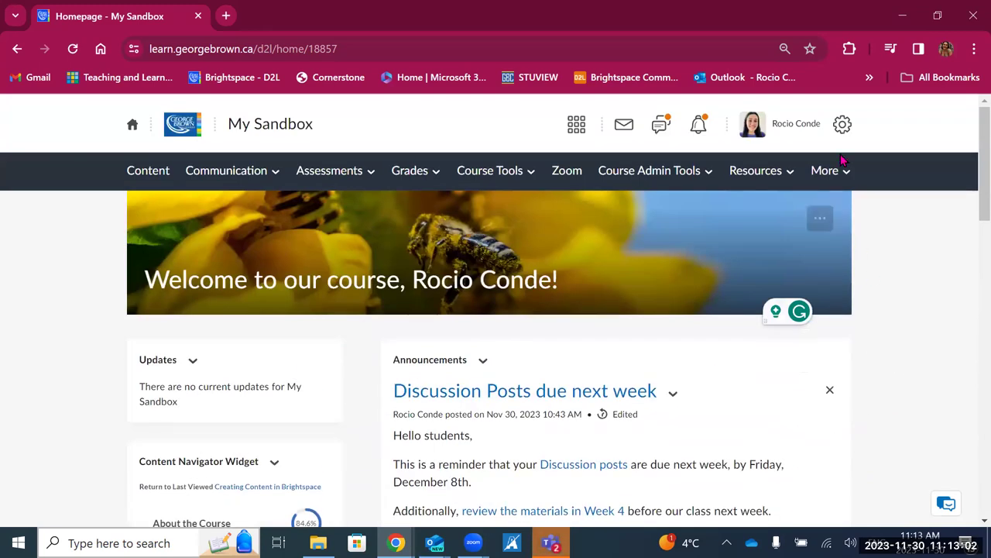
# - Switch the My Sandbox course to the learner view and go to the Activity Feed on the homepage
pyautogui.click(801, 125)
pyautogui.click(743, 172)
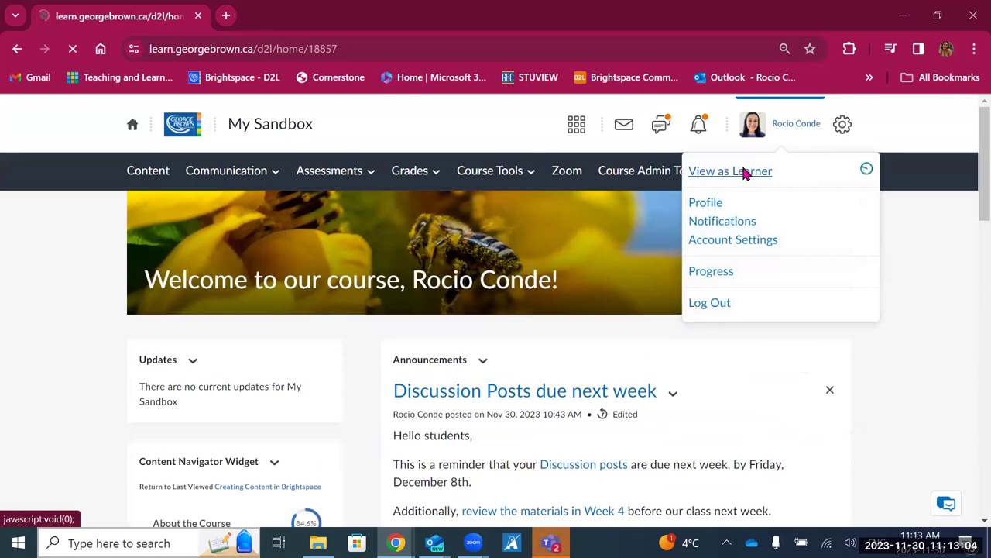
pyautogui.scroll(-12, 743, 173)
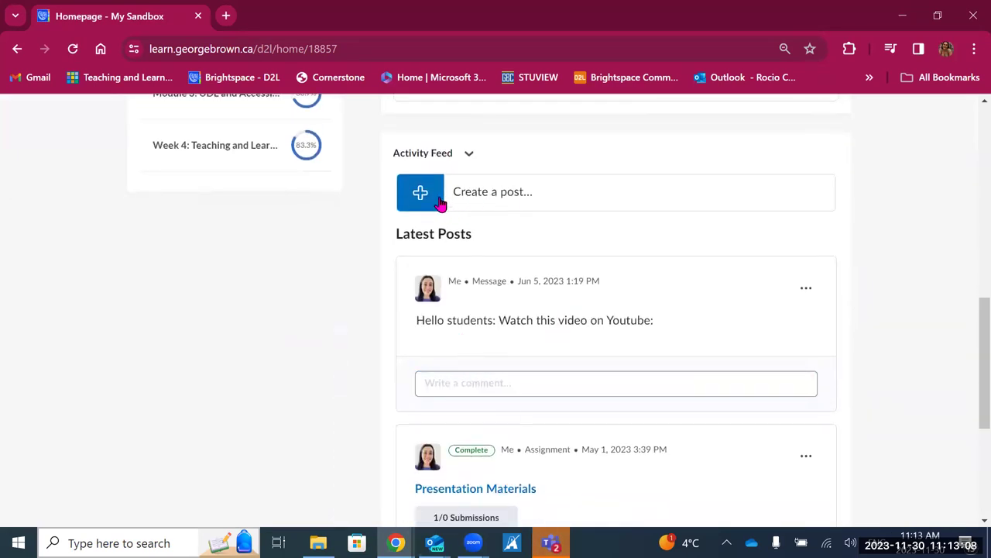
# - Write the Activity Feed message "Hello classmates, I found this great podcast that I would like to share with you:"
pyautogui.click(487, 191)
pyautogui.click(468, 269)
pyautogui.write('H')
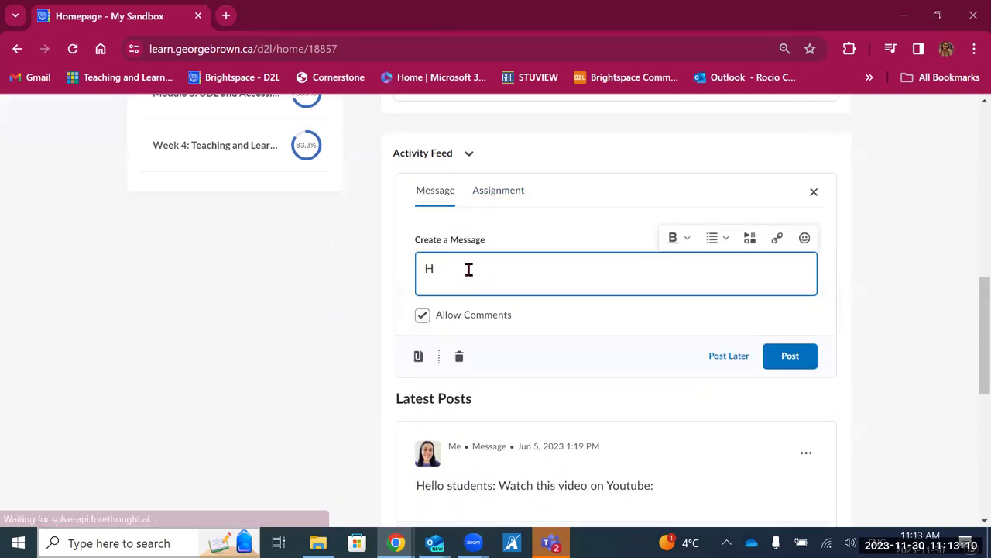
pyautogui.write('ello classmates')
pyautogui.write(', I found th')
pyautogui.write('is great ')
pyautogui.write('podcast that ')
pyautogui.write('I would like t')
pyautogui.write('o sahre')
pyautogui.press('BackSpace')
pyautogui.press('BackSpace')
pyautogui.press('BackSpace')
pyautogui.press('BackSpace')
pyautogui.write('hare with you: ')
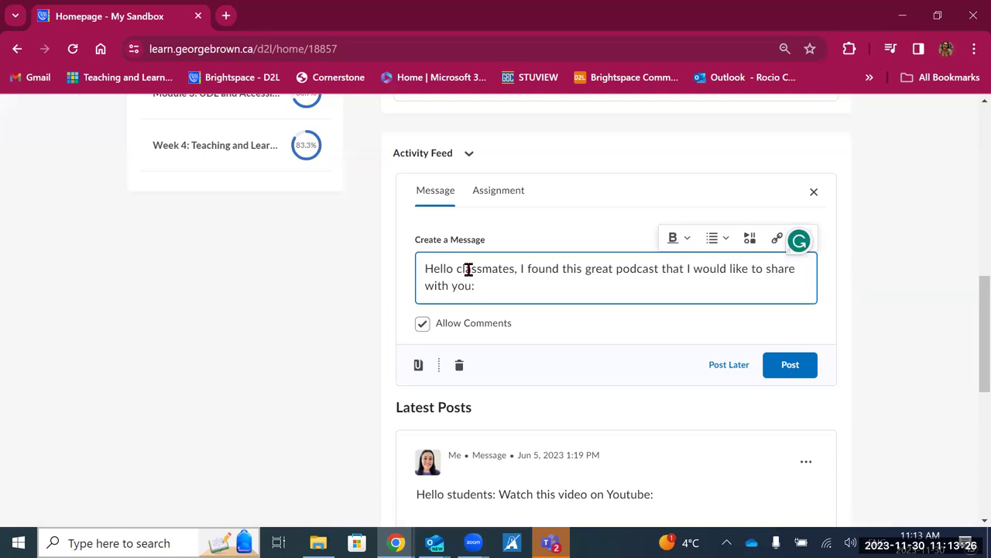
# - Complete the podcast message with the placeholder "[link]" and post it to the Activity Feed
pyautogui.write('[linl]')
pyautogui.press('BackSpace')
pyautogui.press('BackSpace')
pyautogui.write('k]')
pyautogui.click(801, 363)
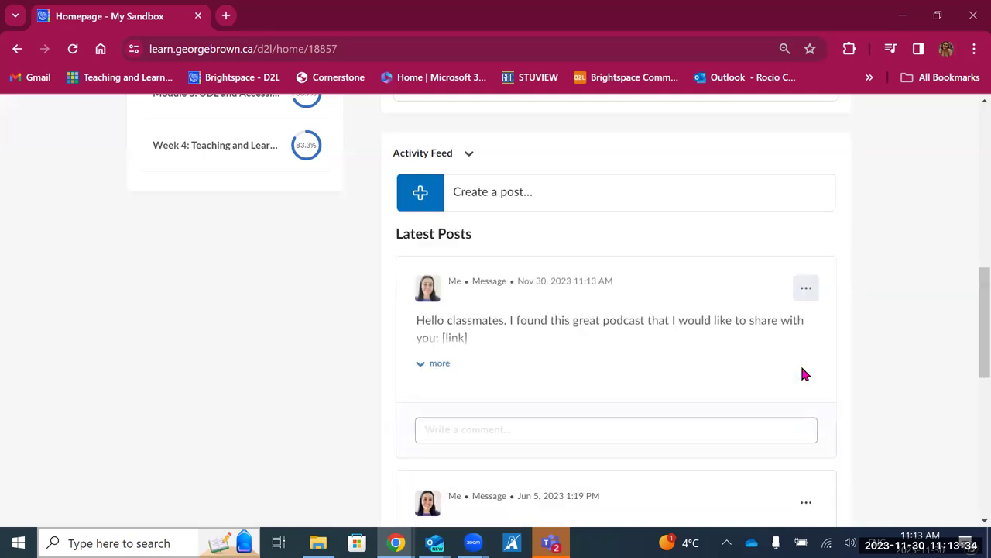
# - View the comment field of the podcast post and expand the post's full text
pyautogui.click(460, 427)
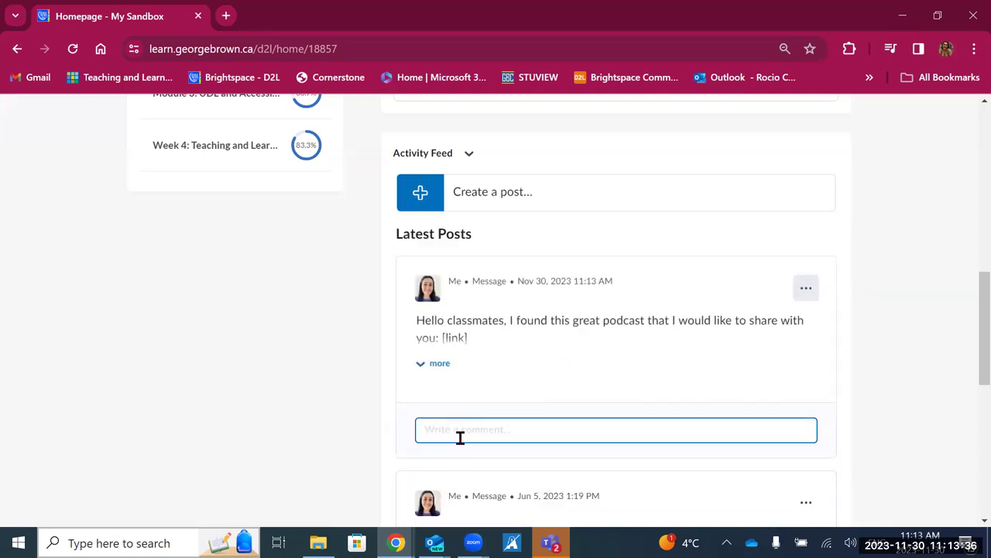
pyautogui.click(435, 362)
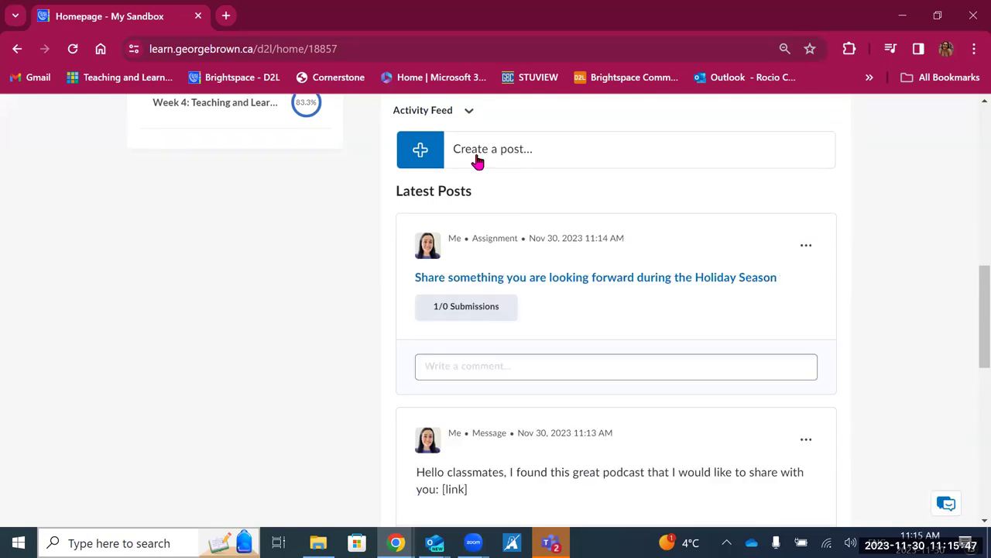
# - Post the Activity Feed message "Share something you are looking forward to during the Holiday Season" with comments allowed
pyautogui.click(474, 154)
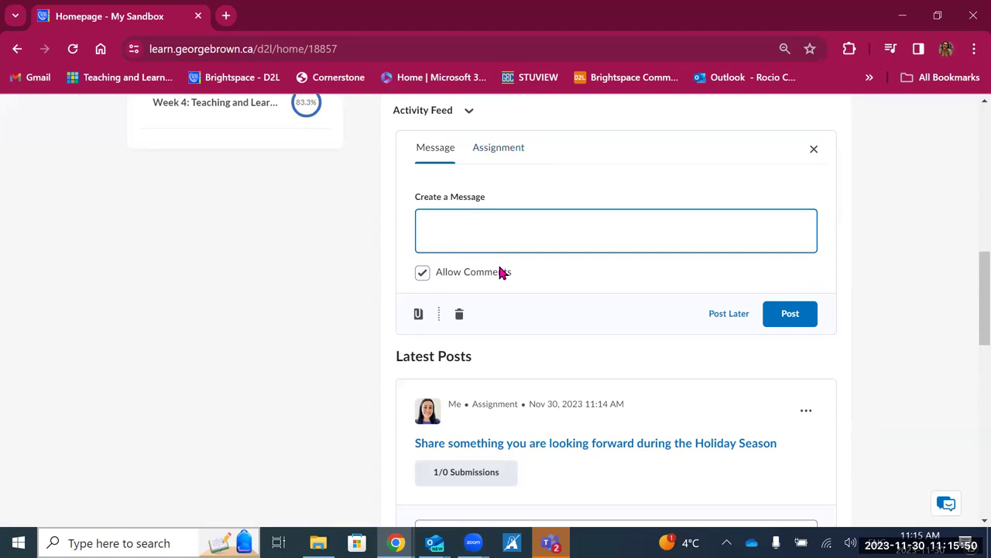
pyautogui.click(469, 229)
pyautogui.write('Share so')
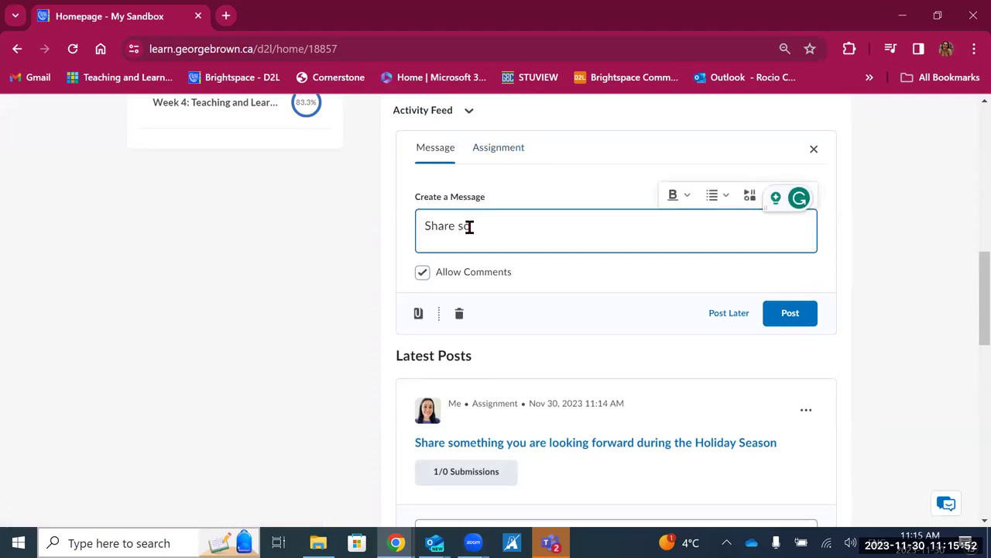
pyautogui.write('mething you are')
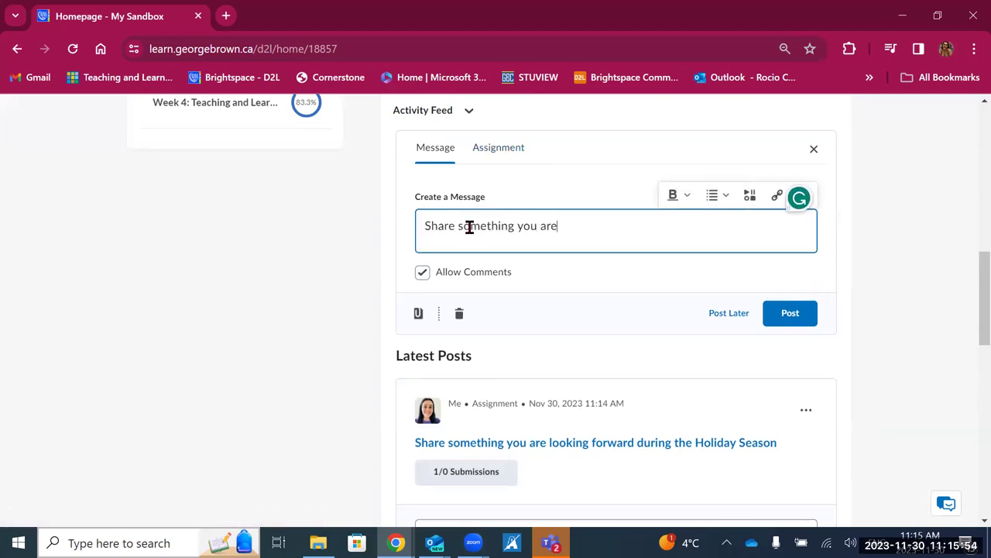
pyautogui.write(' looking forward to ')
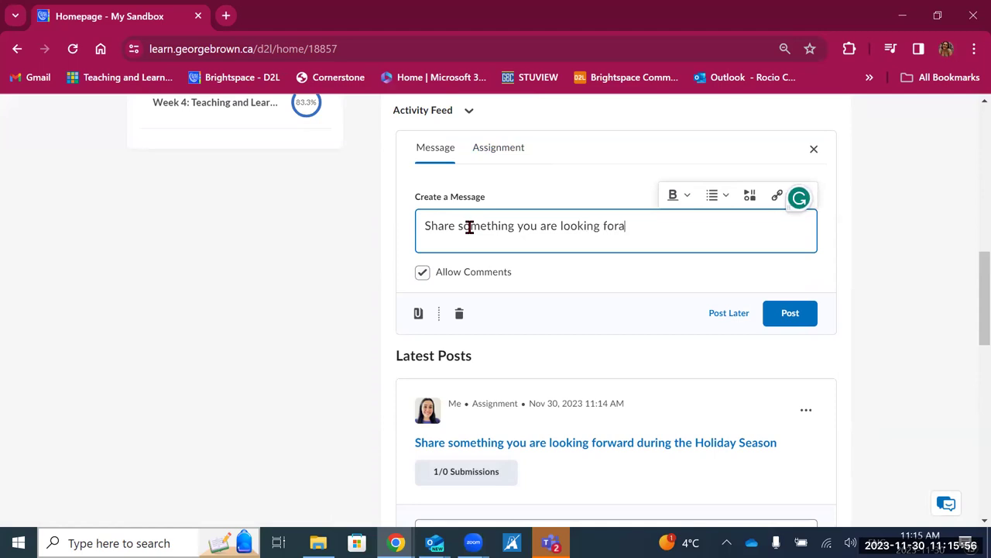
pyautogui.write('during the Holiday SEA')
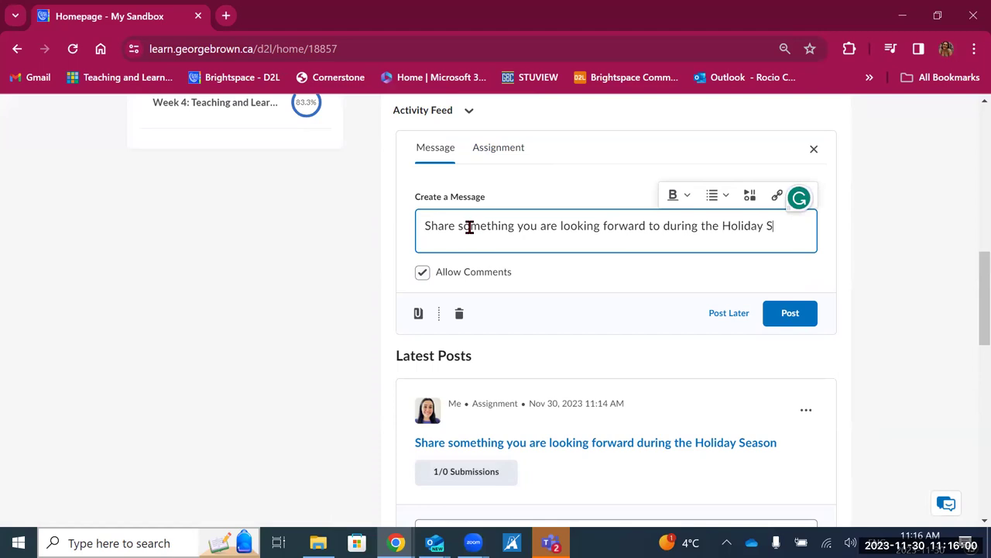
pyautogui.press('BackSpace')
pyautogui.press('BackSpace')
pyautogui.write('eason')
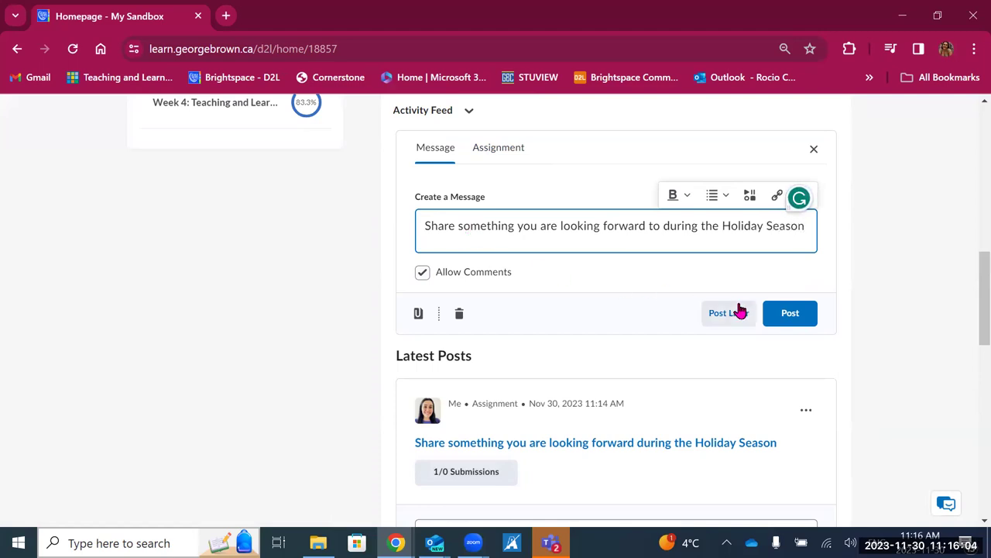
pyautogui.click(788, 316)
# - Compare the Holiday Season message and assignment posts in the feed, and return to the homepage's announcements
pyautogui.scroll(-2, 546, 365)
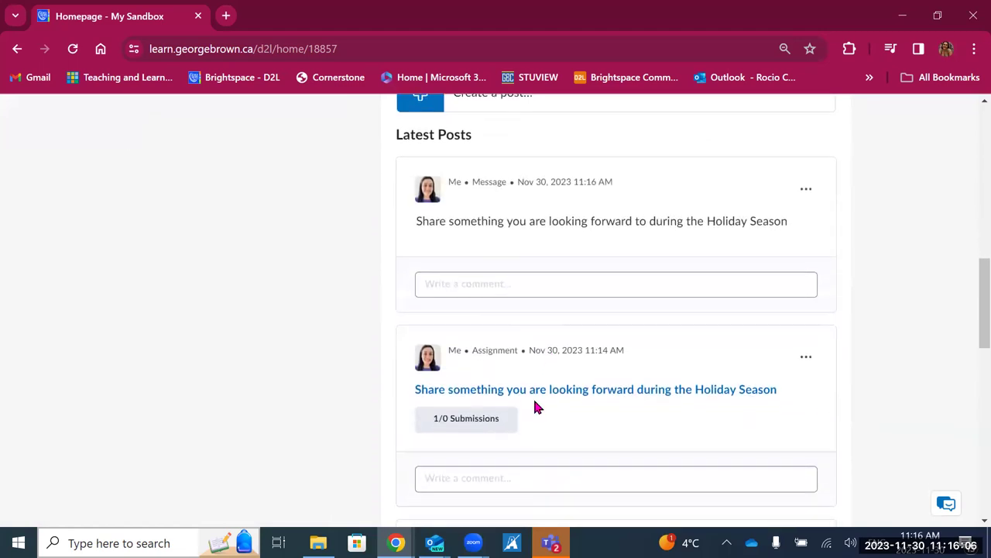
pyautogui.scroll(1, 531, 441)
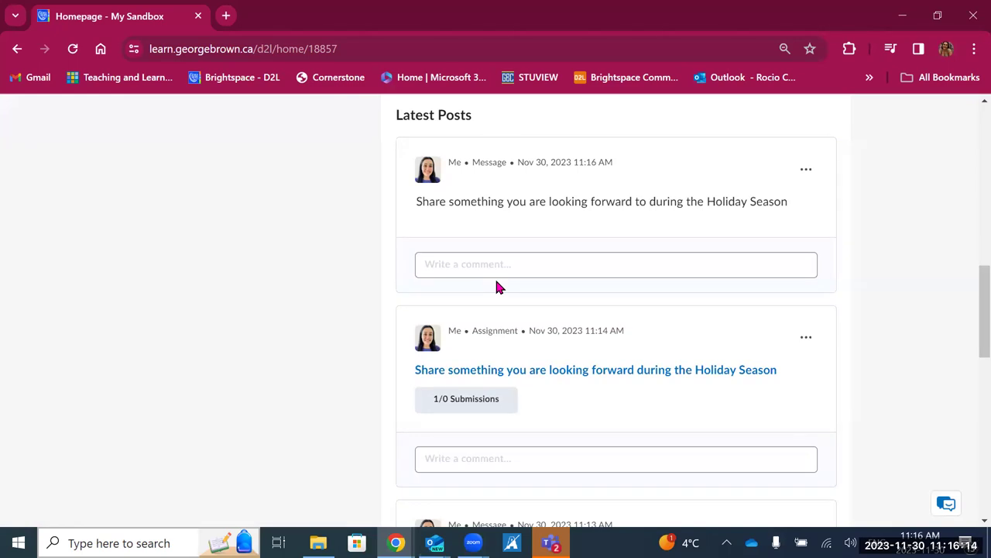
pyautogui.scroll(3, 498, 287)
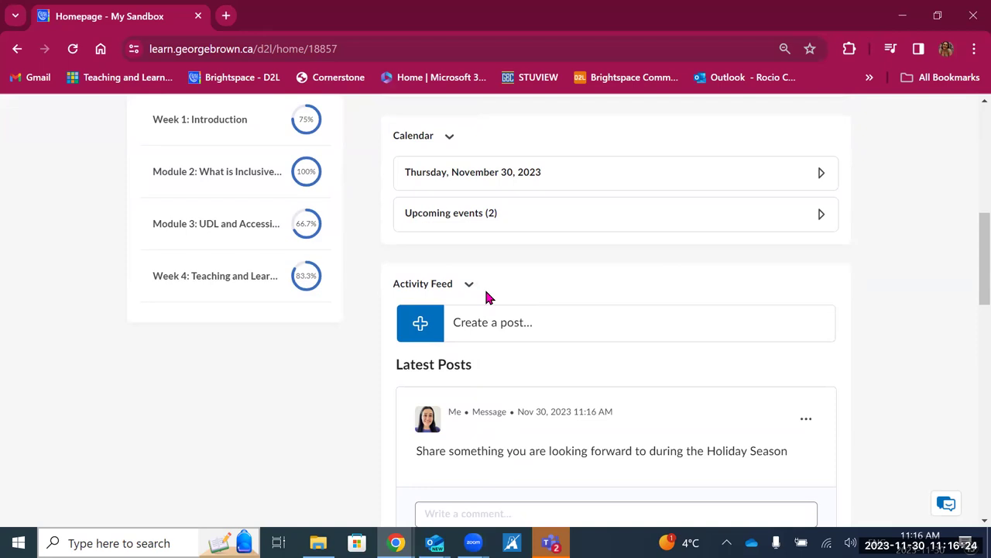
pyautogui.scroll(7, 488, 296)
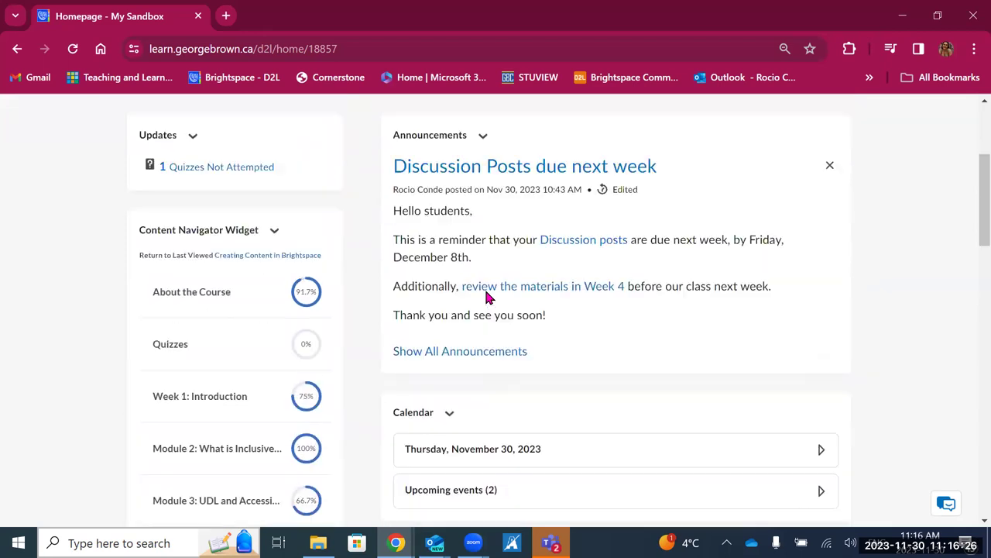